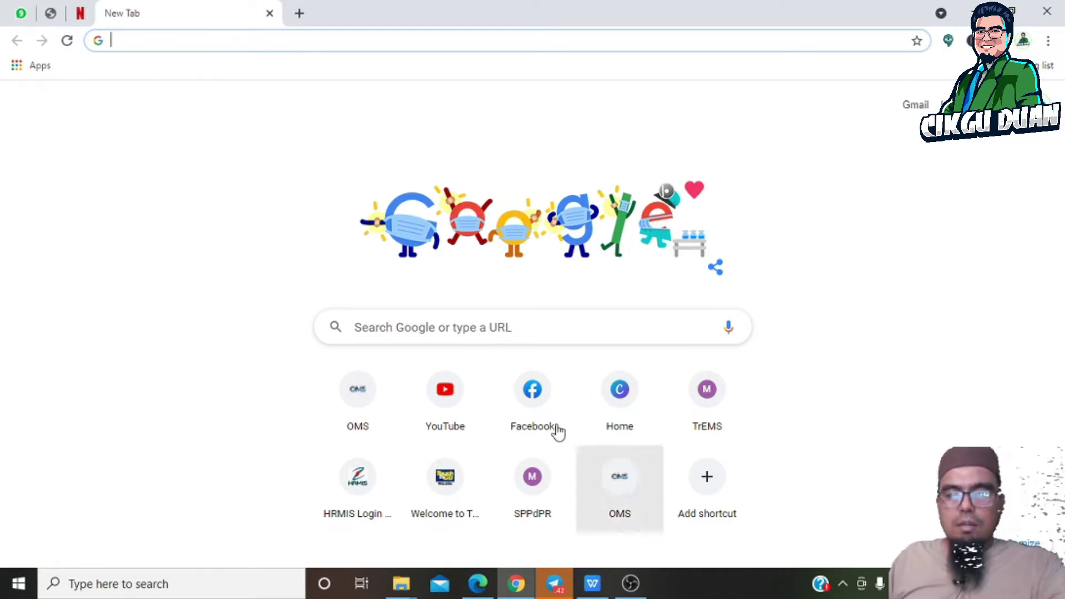
Step: Search the web for "Google form", open Google Forms for personal use and start a blank form
click(452, 326)
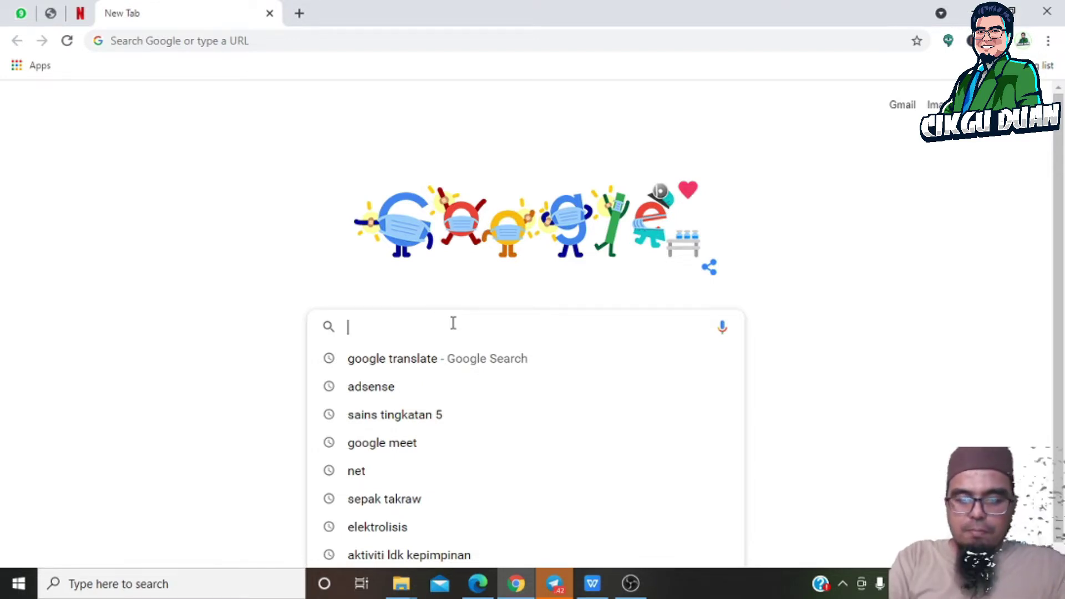
text(google)
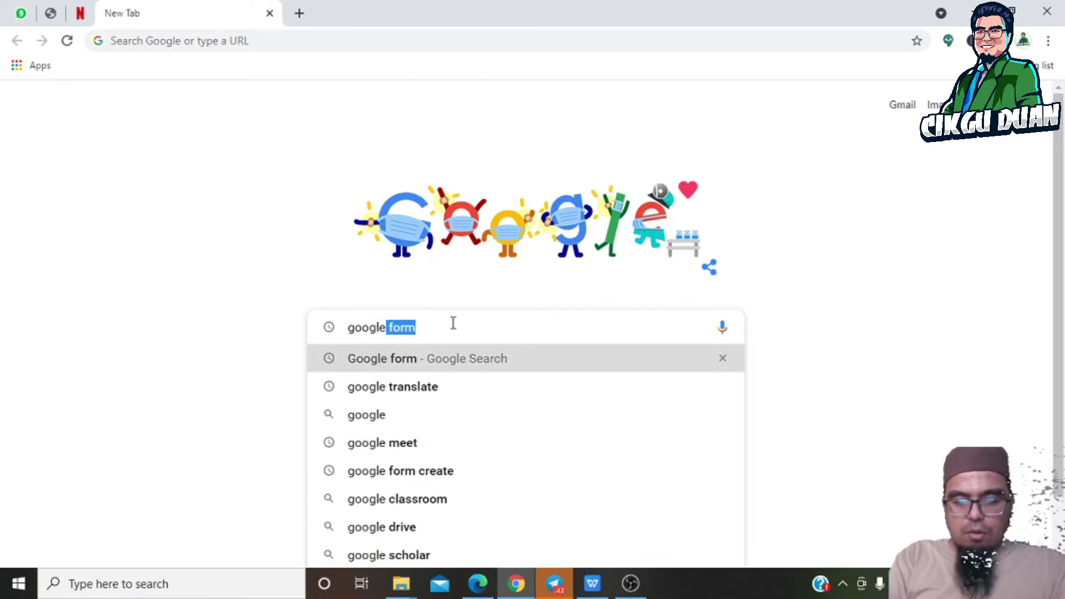
key(Return)
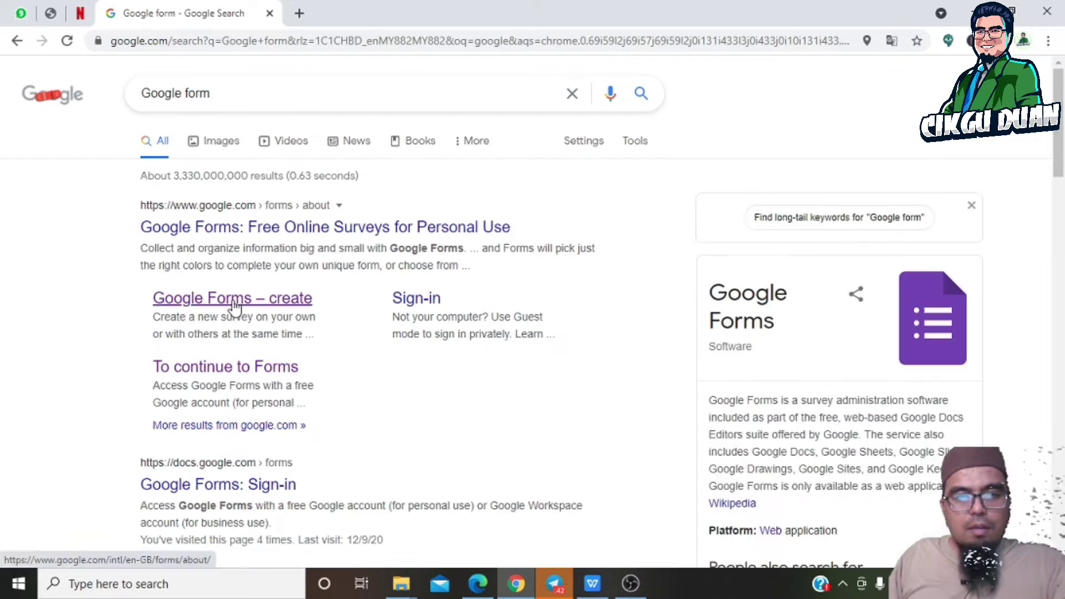
click(232, 303)
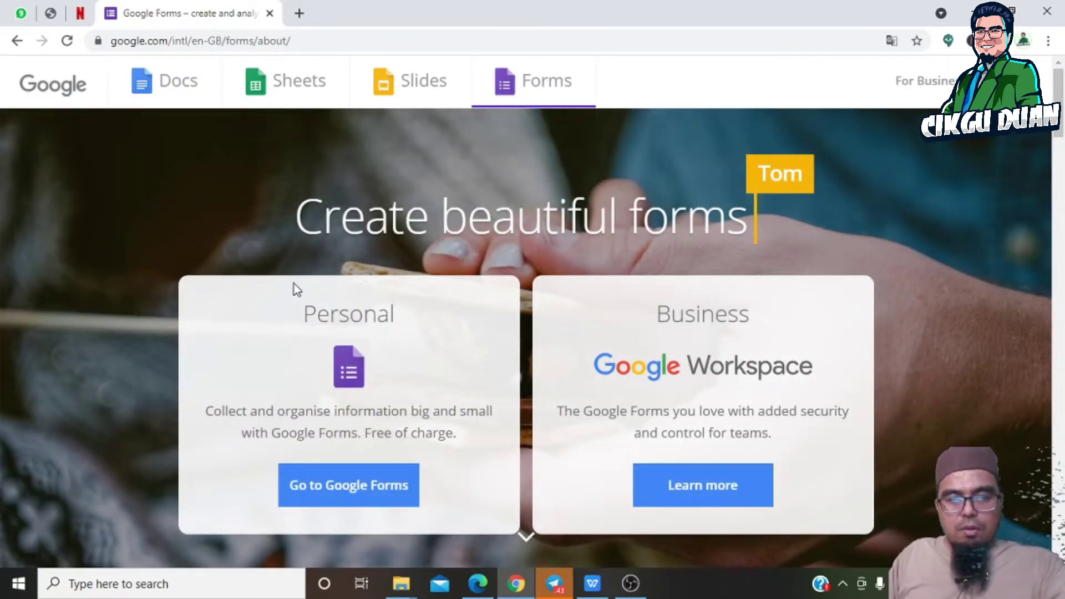
click(348, 493)
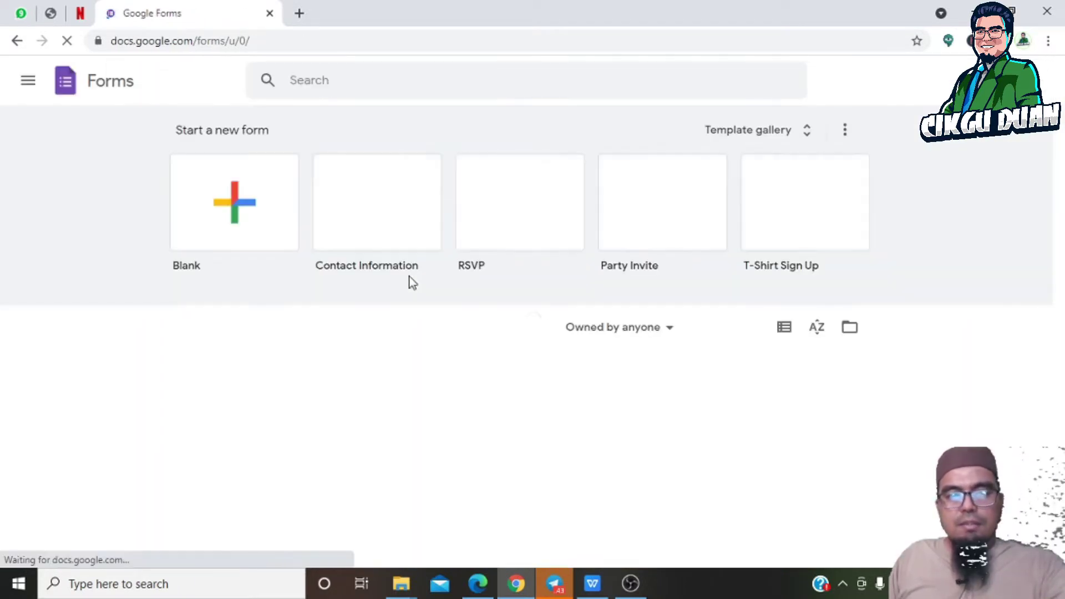
click(259, 203)
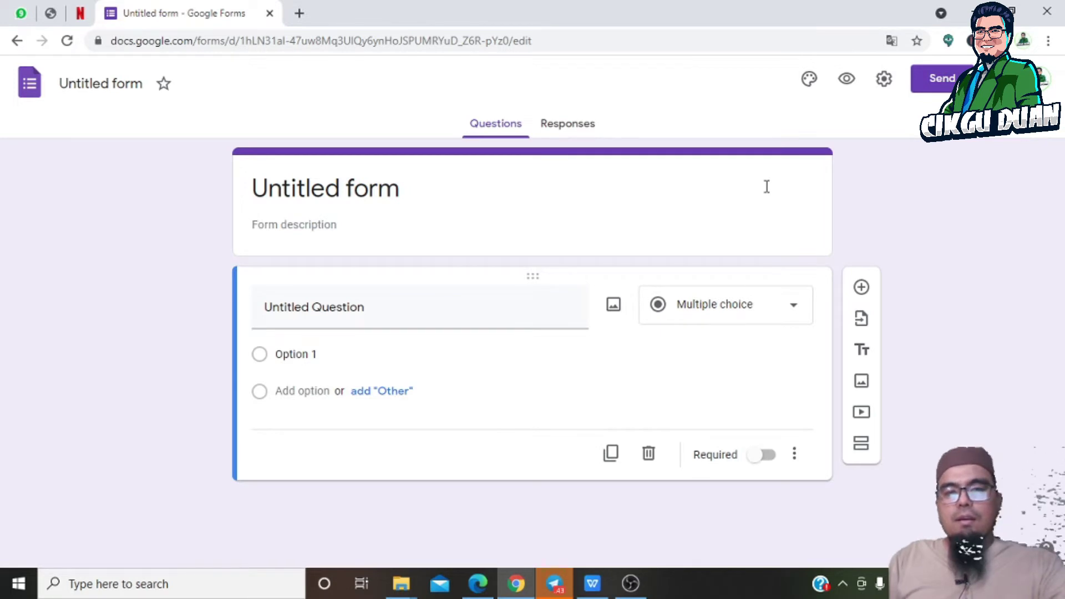
Step: Title the blank form "LATIHAN SAINS TINGKATAN 1"
click(345, 189)
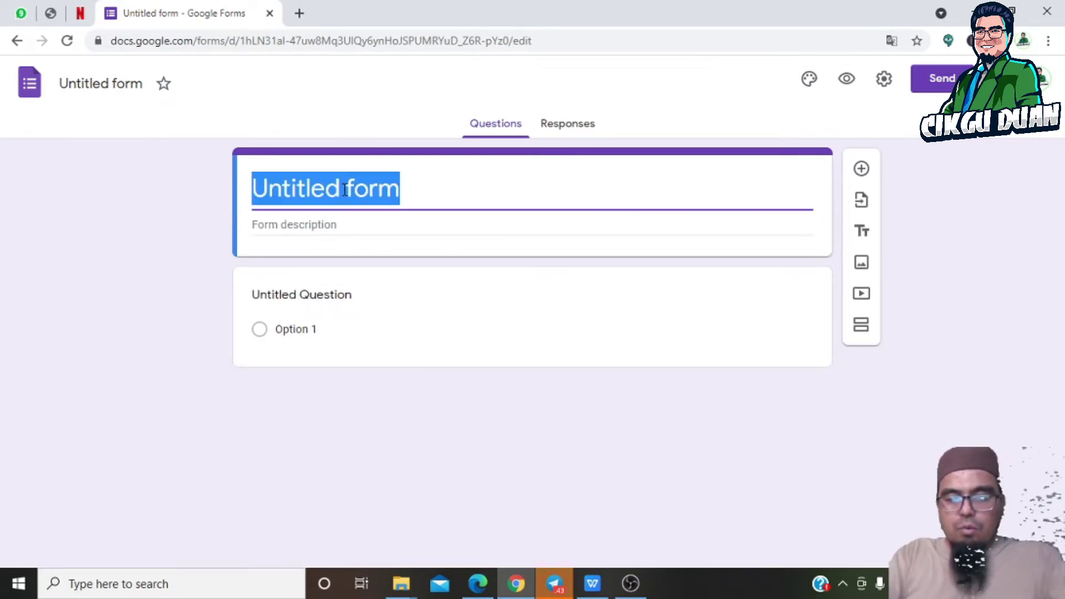
text(LATI)
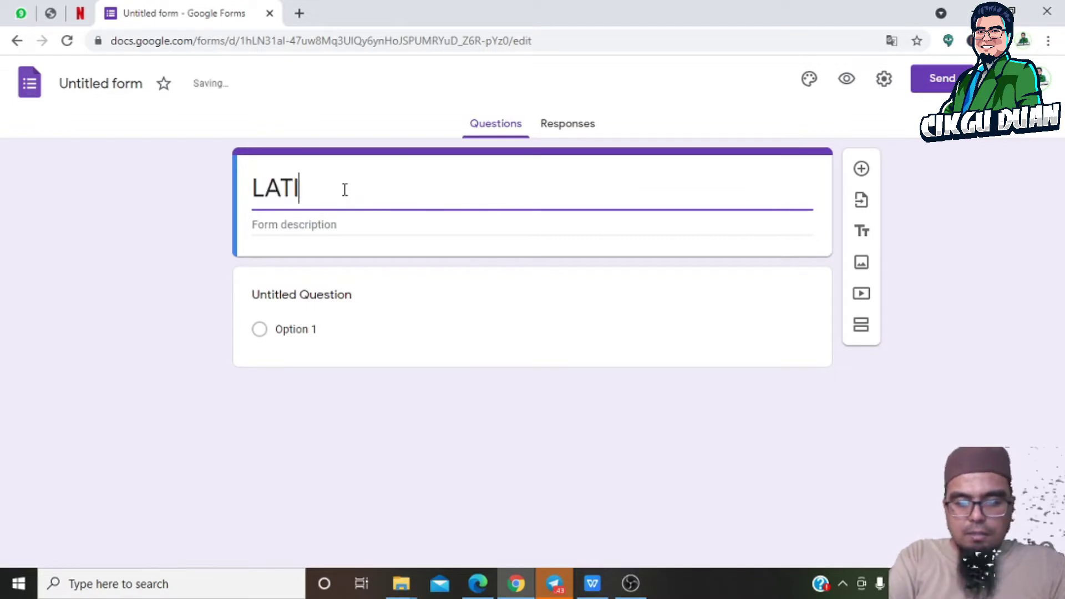
text(HAN SAINS )
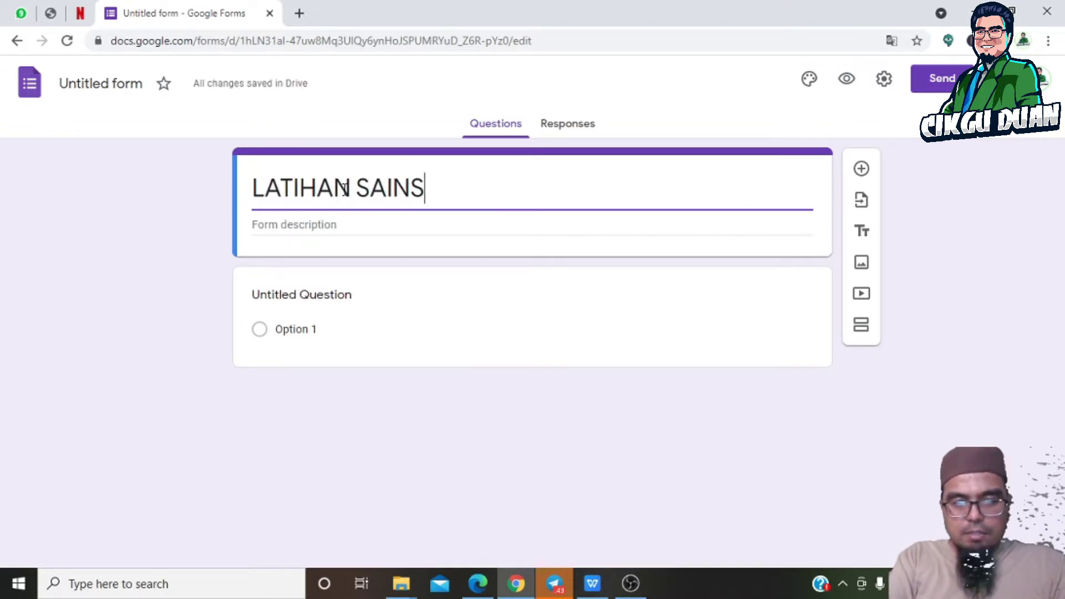
text(T)
text(IN)
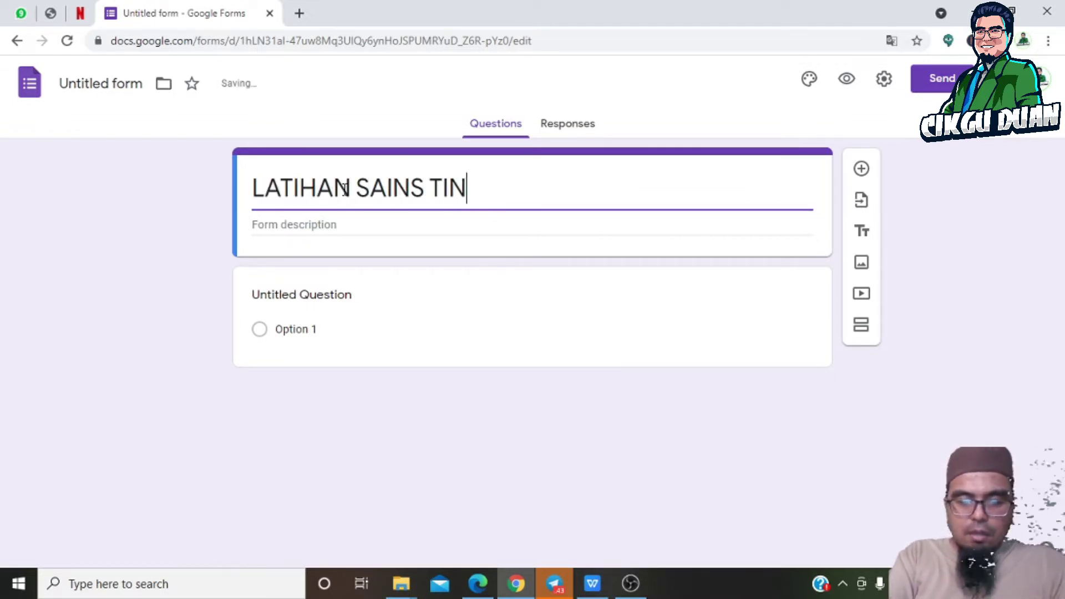
text(GKATAN 1)
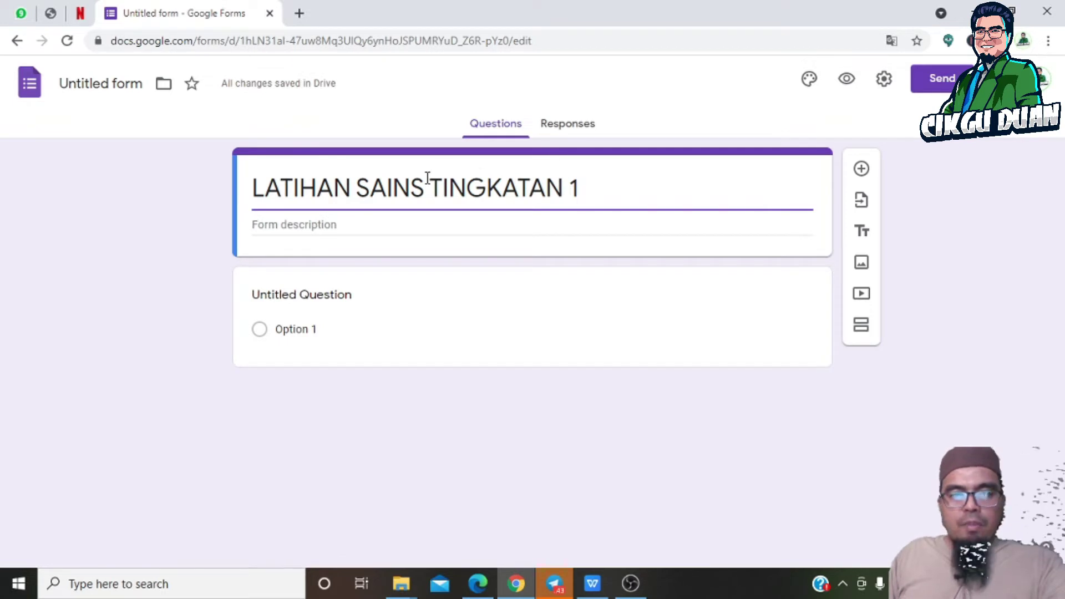
Step: Enter "Jawab semua soalan." as the form description
click(359, 222)
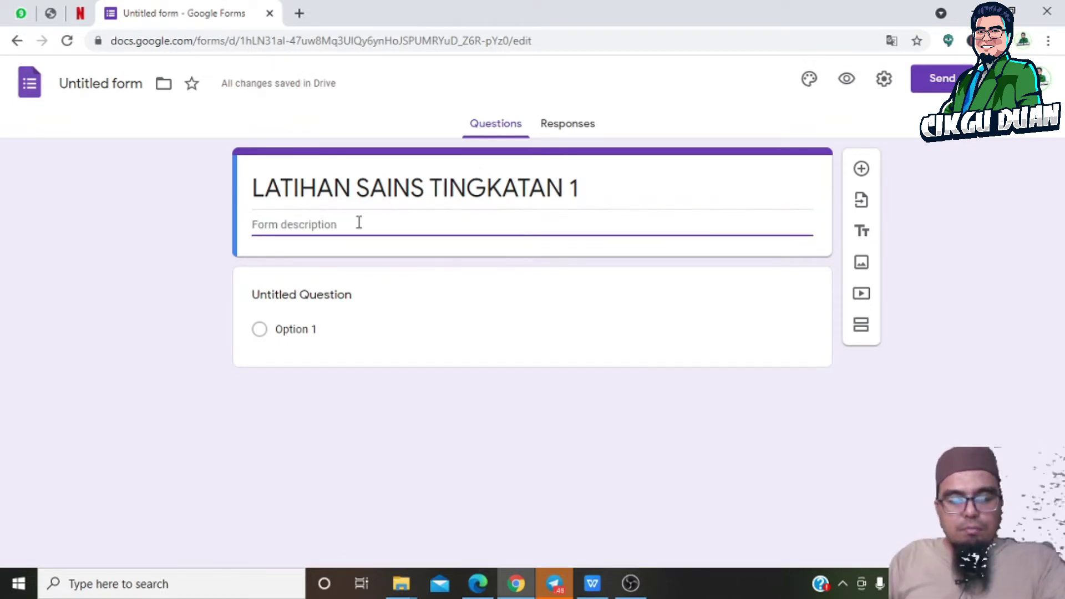
text(J)
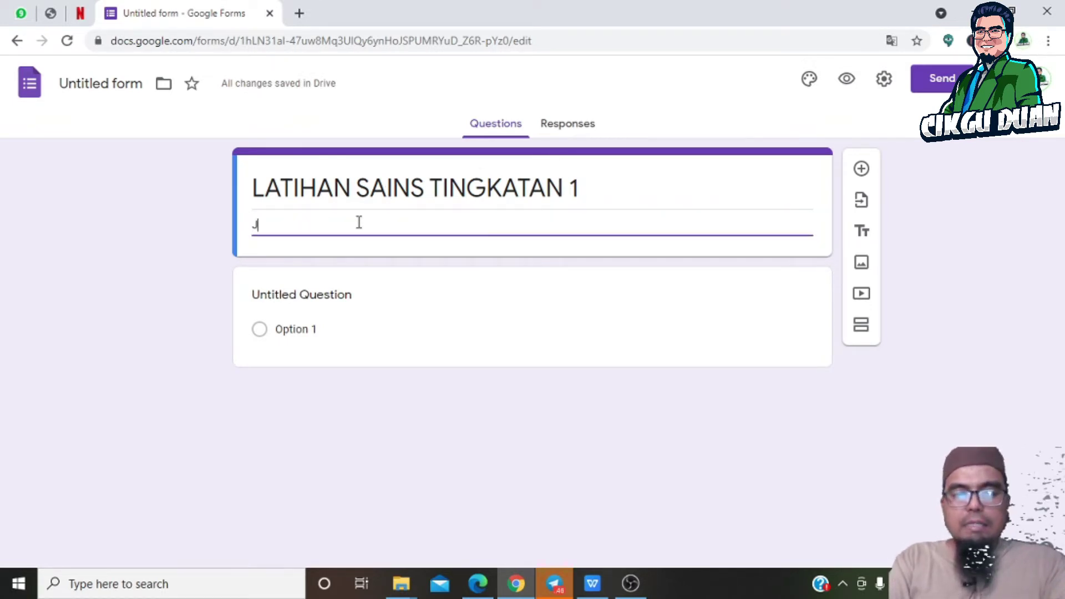
text(awab semua so)
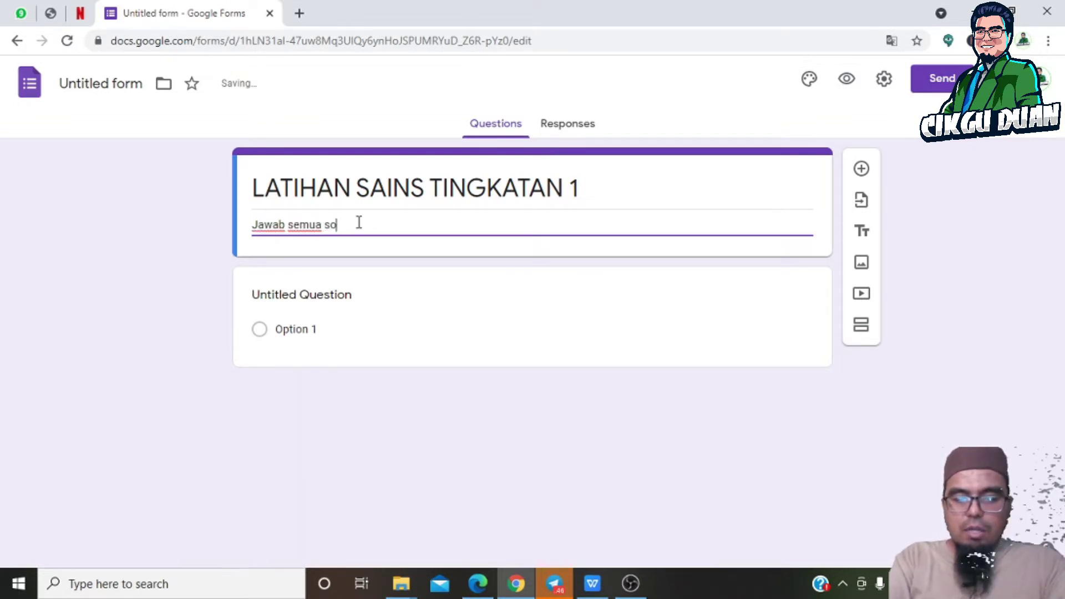
text(alan.)
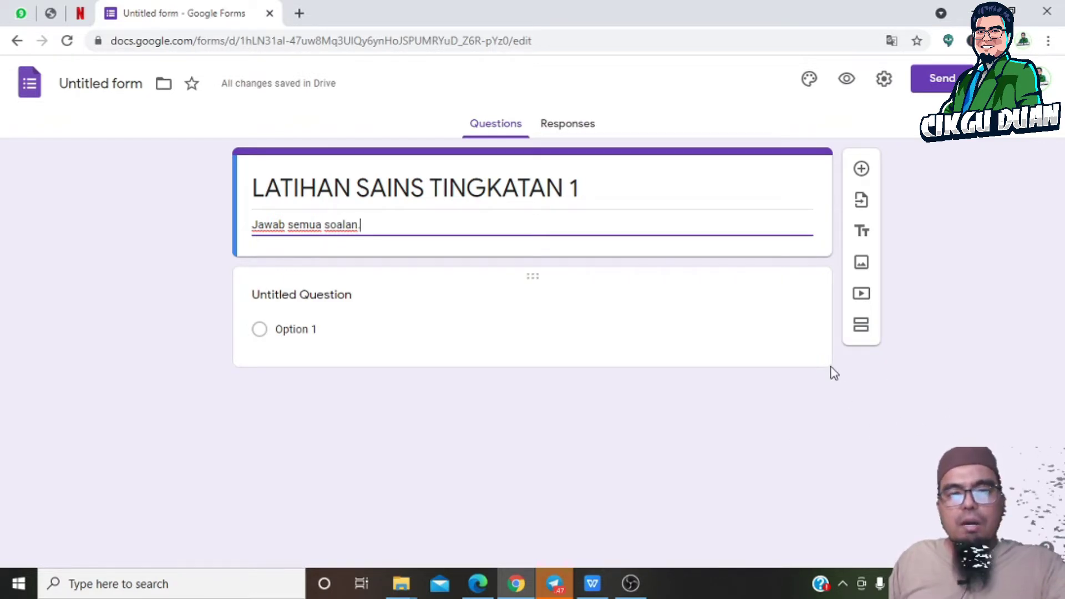
Step: Turn the form into a quiz in its settings and save the change
click(884, 78)
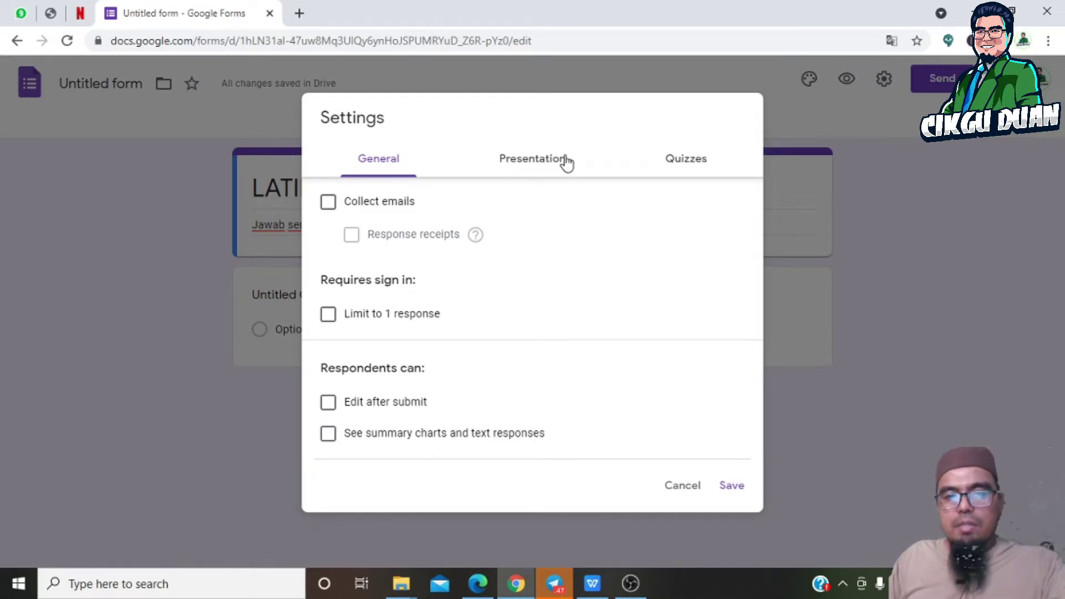
click(690, 161)
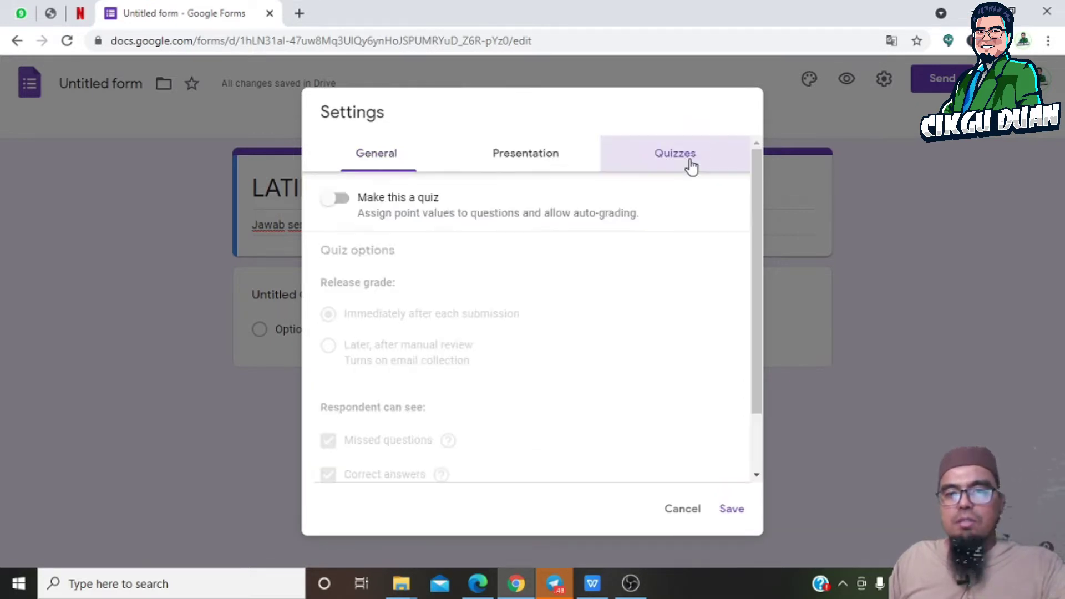
click(341, 200)
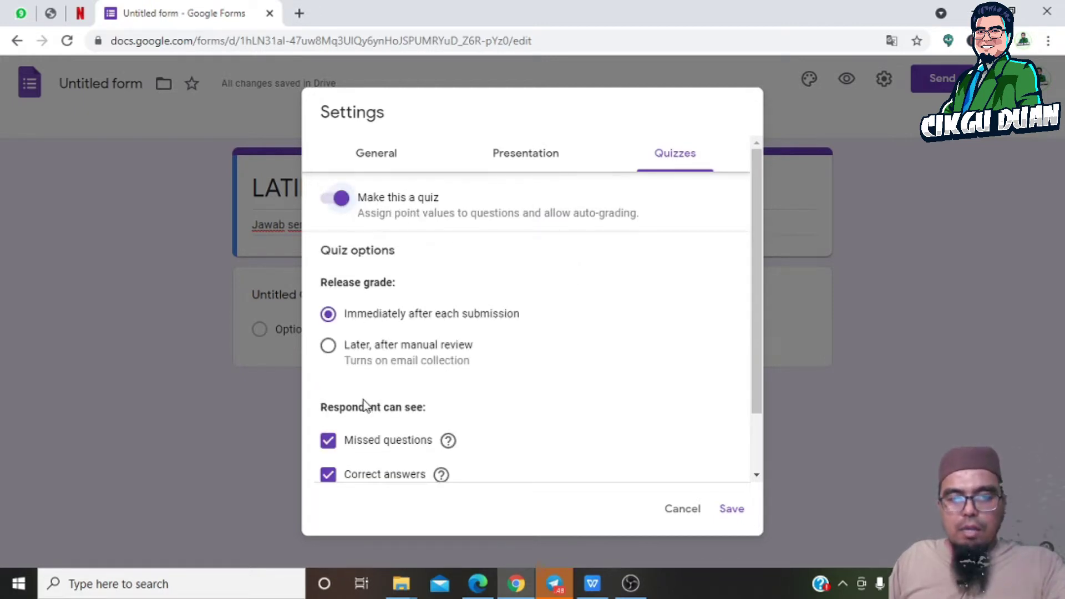
click(737, 511)
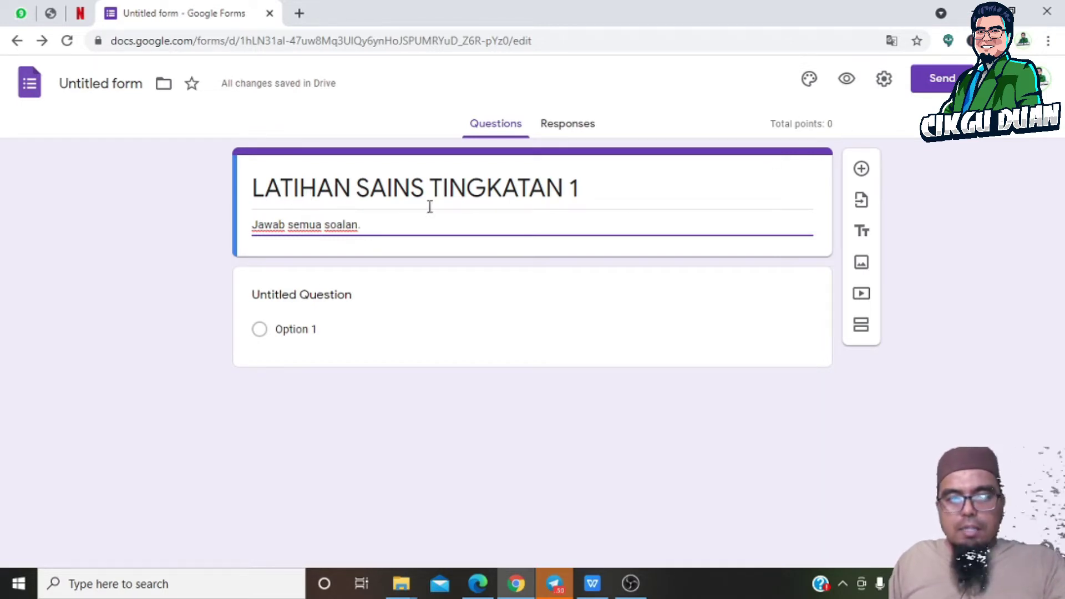
Step: Title the first question "NAMA:" and keep it as a short-answer question
click(300, 298)
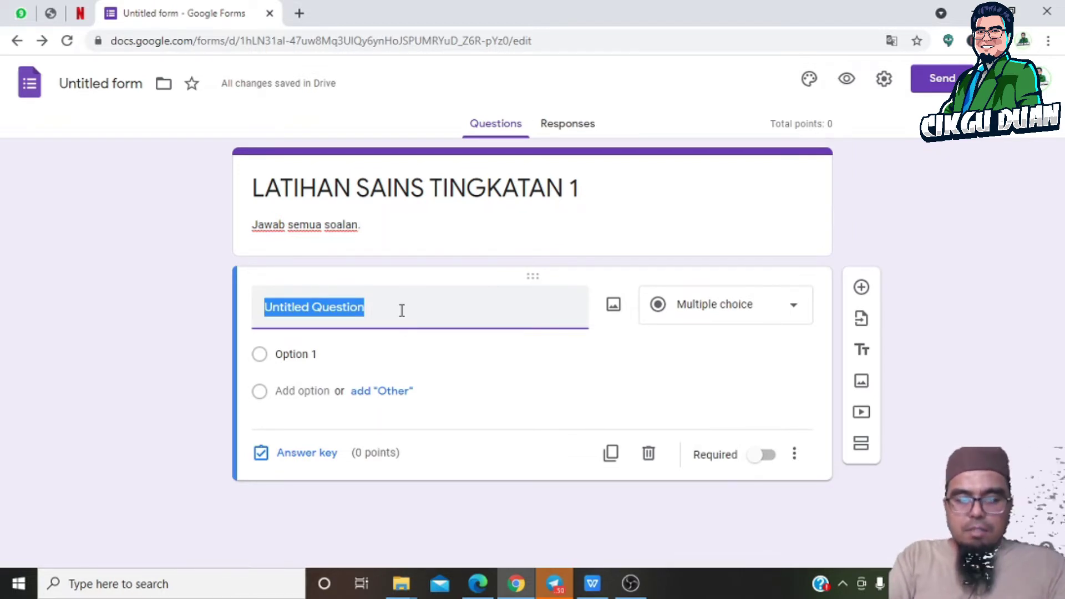
text(NAMA)
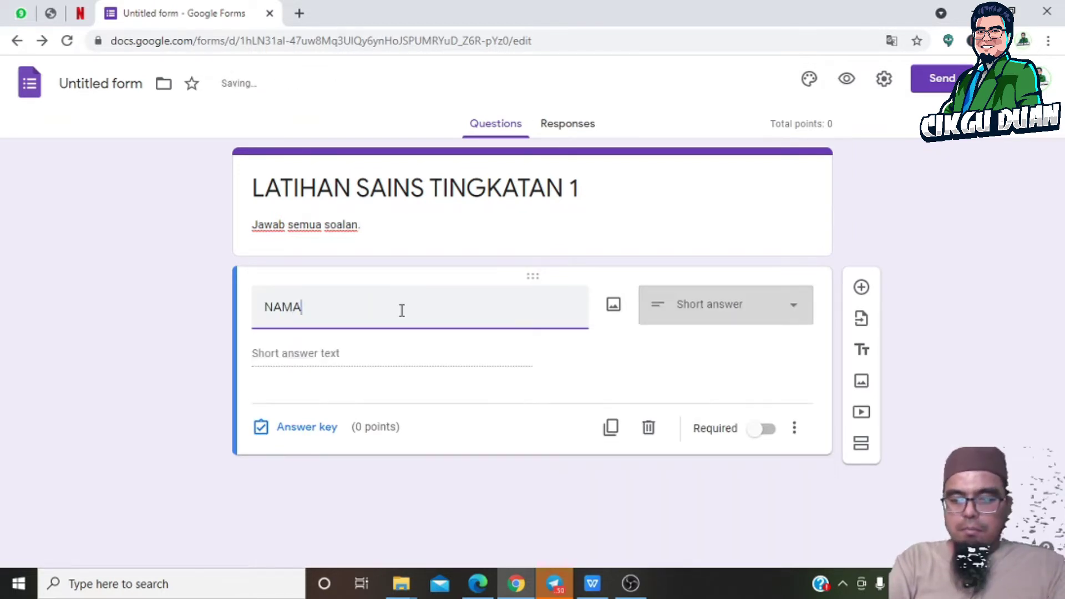
text(:)
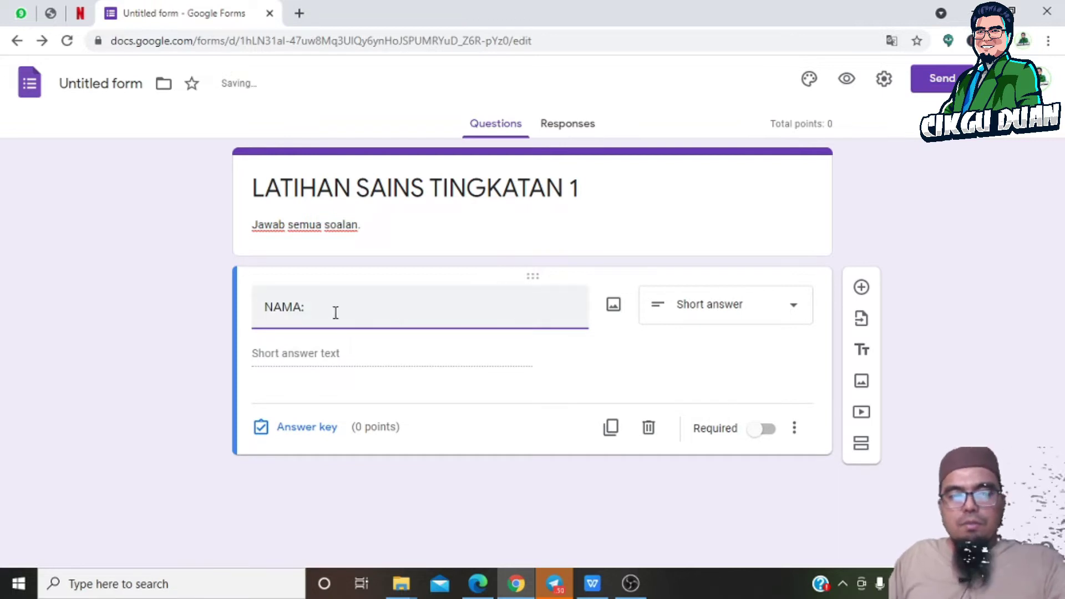
click(719, 310)
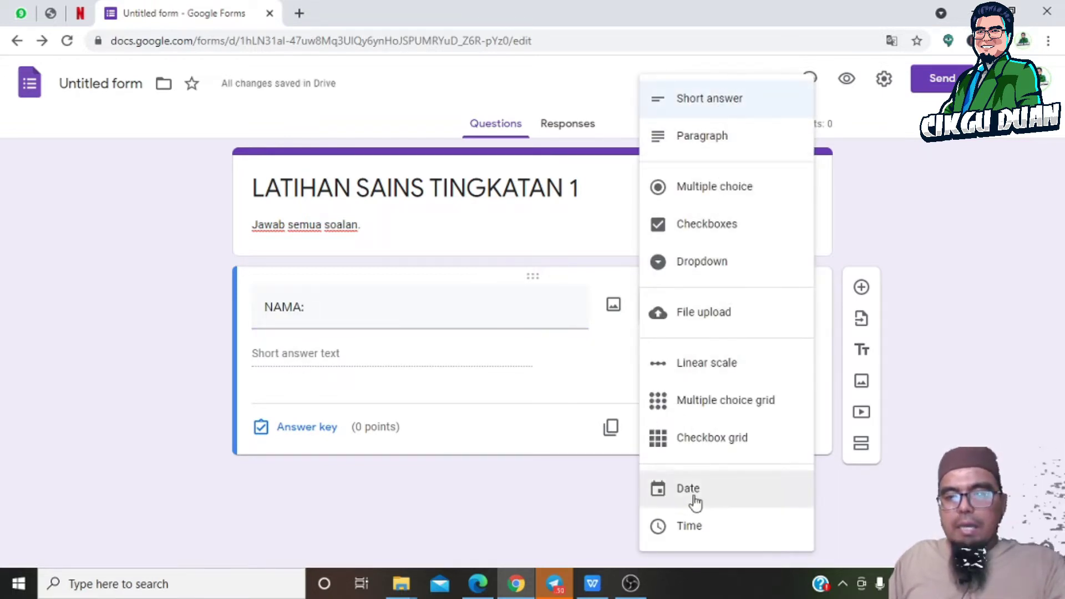
click(389, 364)
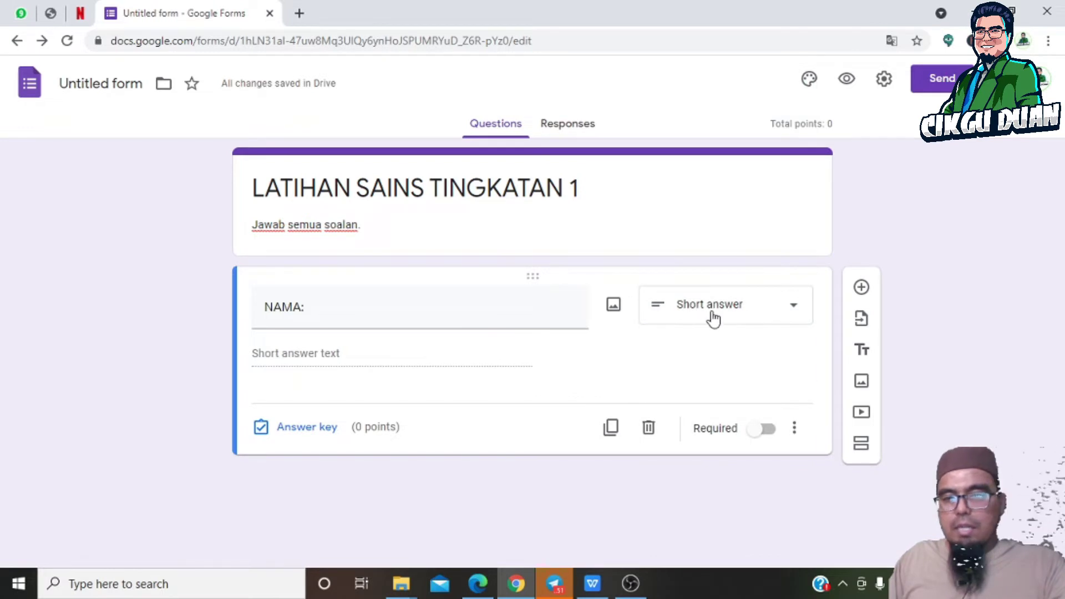
click(514, 316)
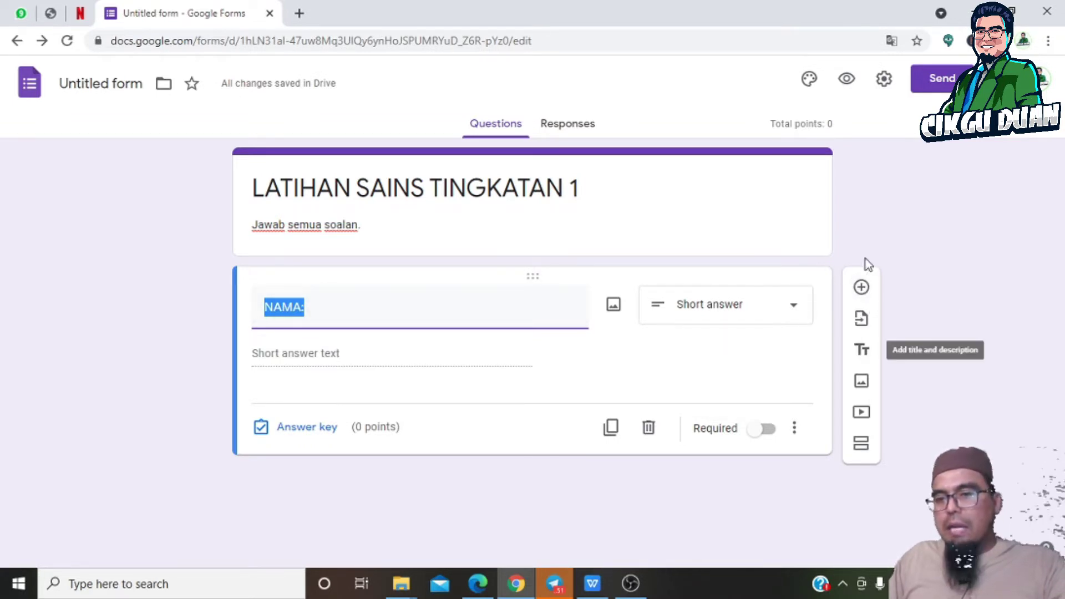
Step: Add a second question titled "TINGKATAN:" and set its type to Short answer
click(861, 288)
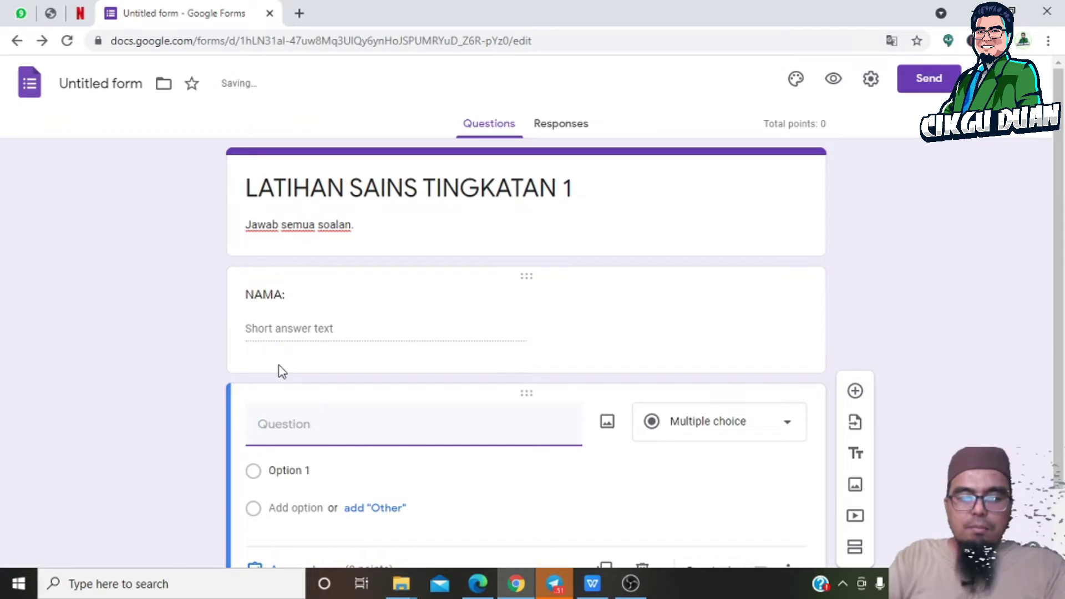
text(Ti)
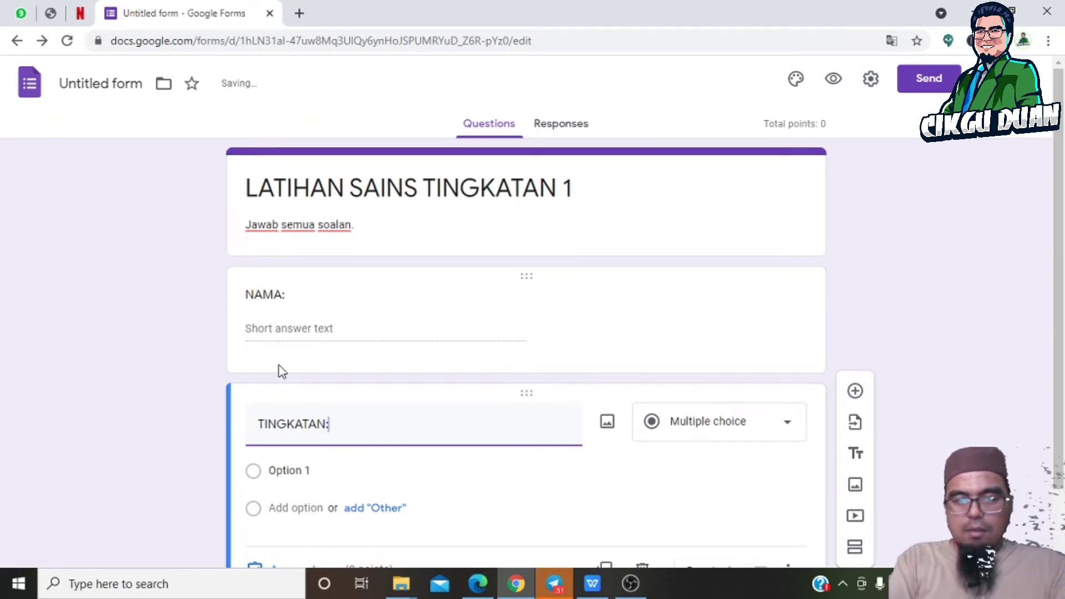
click(730, 428)
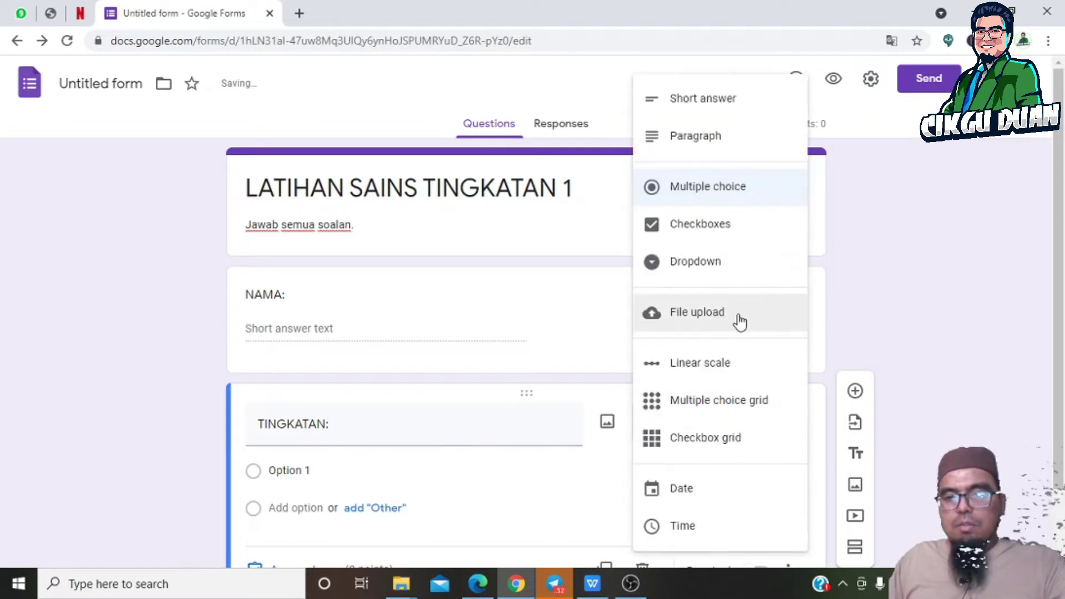
click(703, 108)
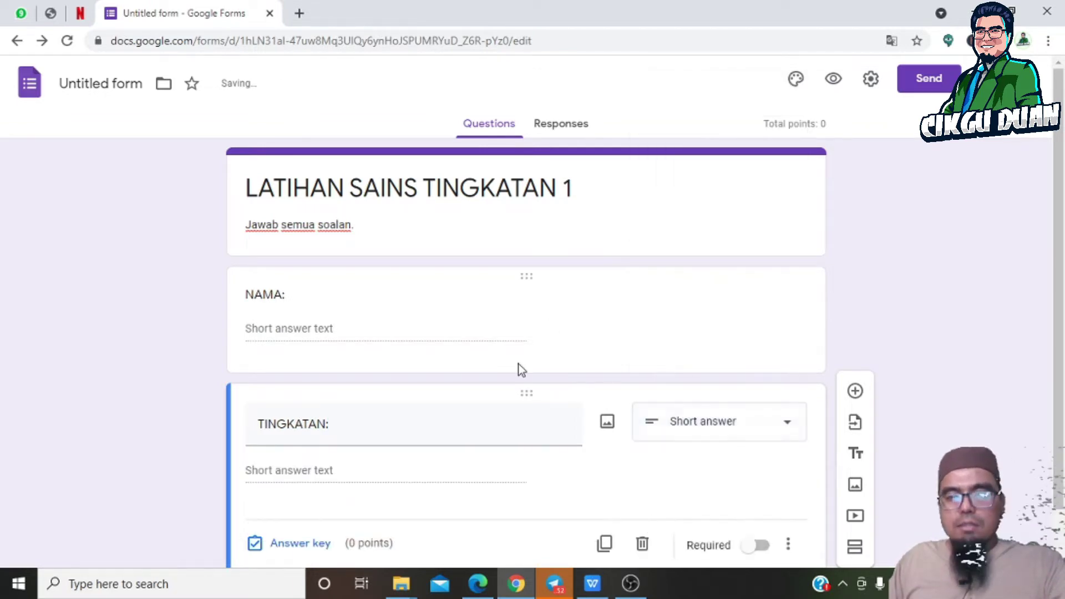
Step: Add a third short-answer question titled "SEKOLAH:" below the TINGKATAN question
scroll(471, 439, down, 1)
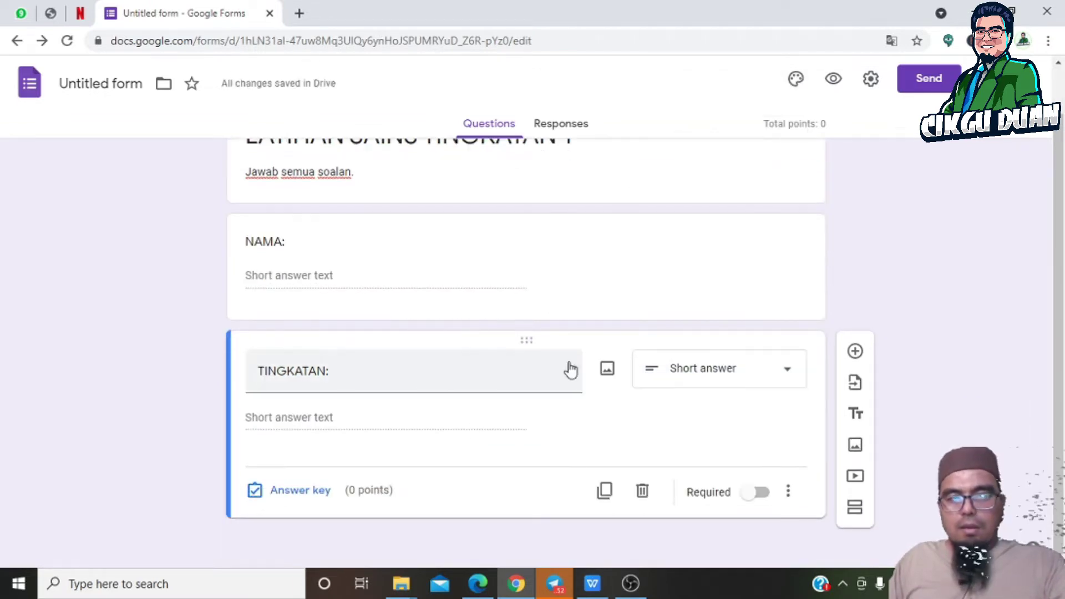
click(856, 352)
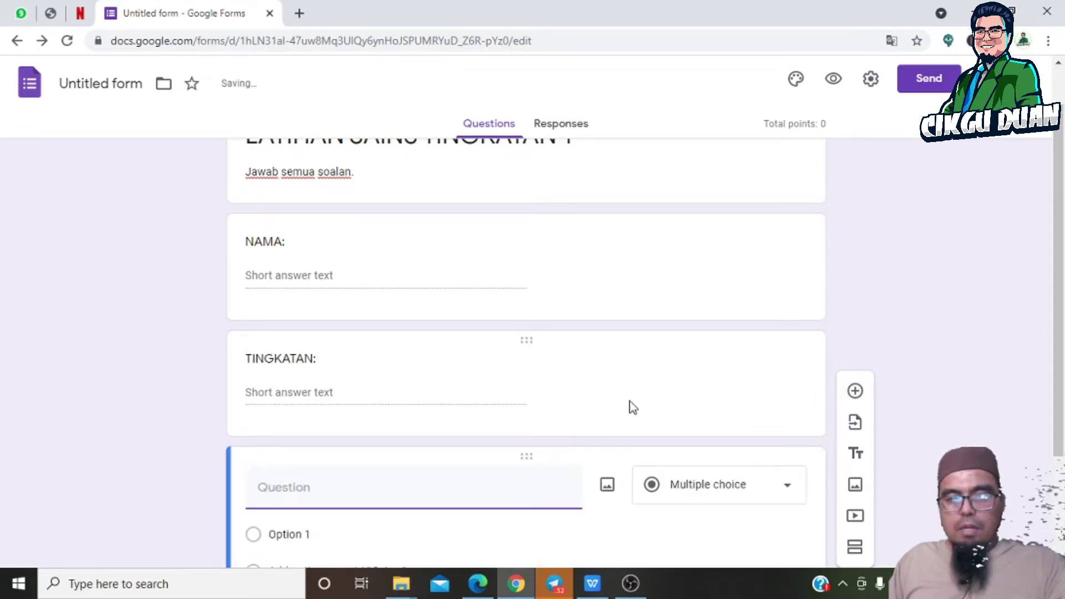
text(SEKO)
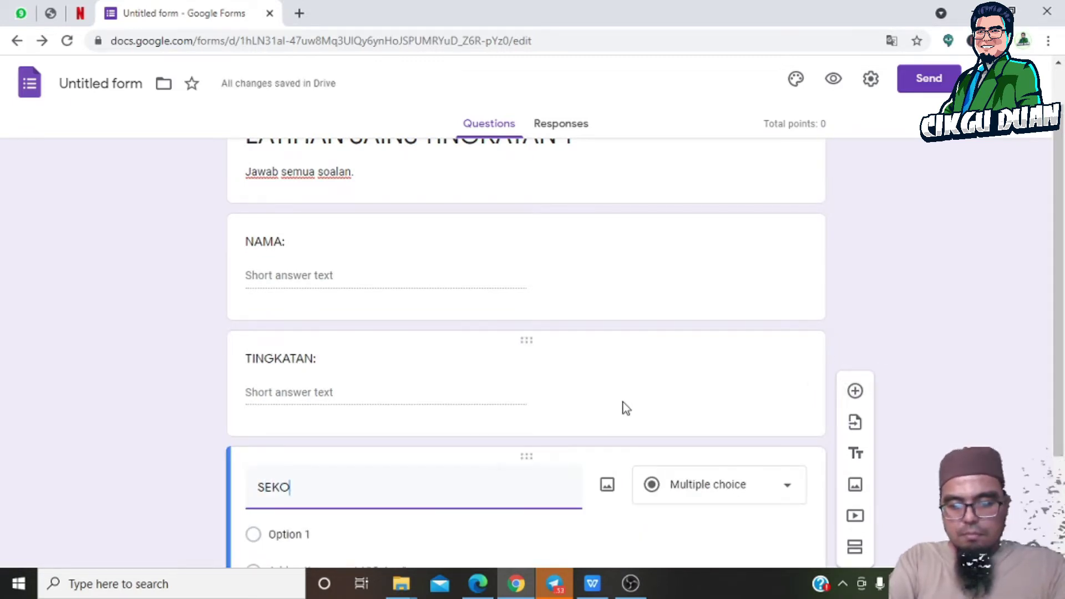
text(LAH)
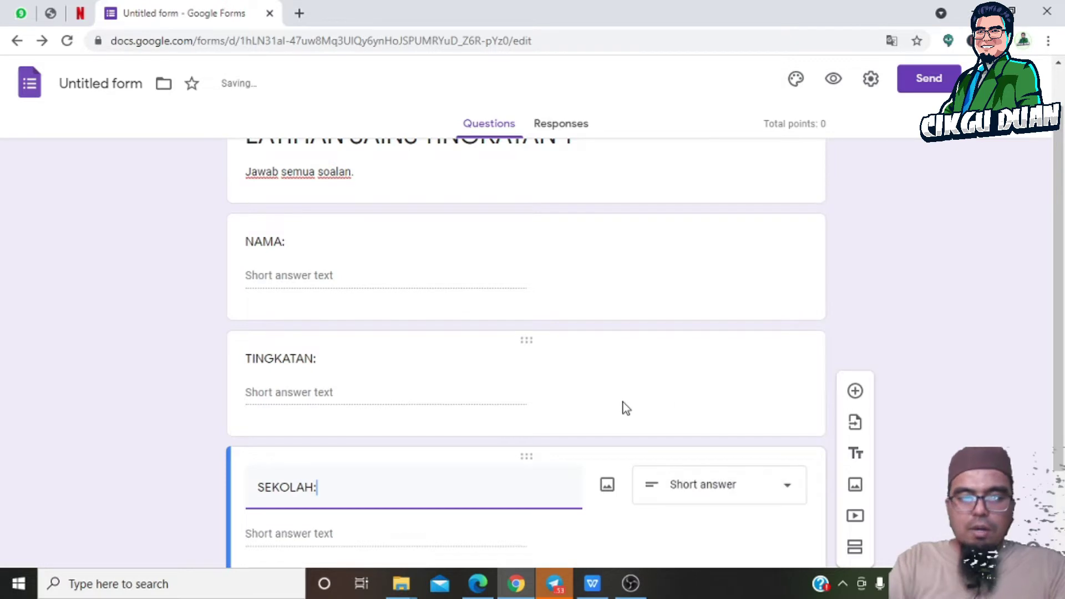
text(:)
scroll(741, 428, down, 2)
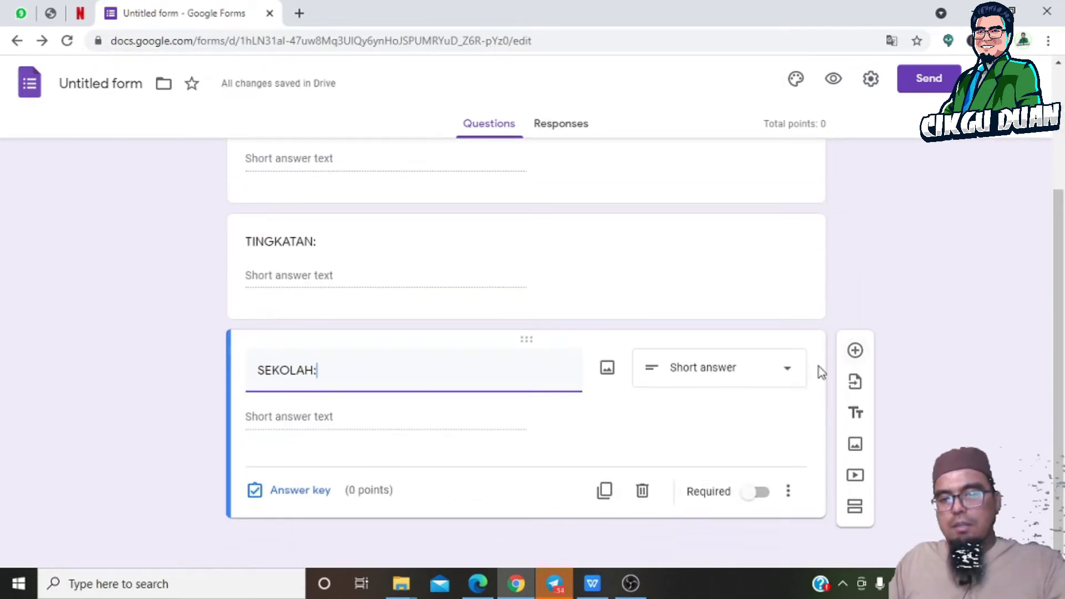
scroll(441, 373, up, 3)
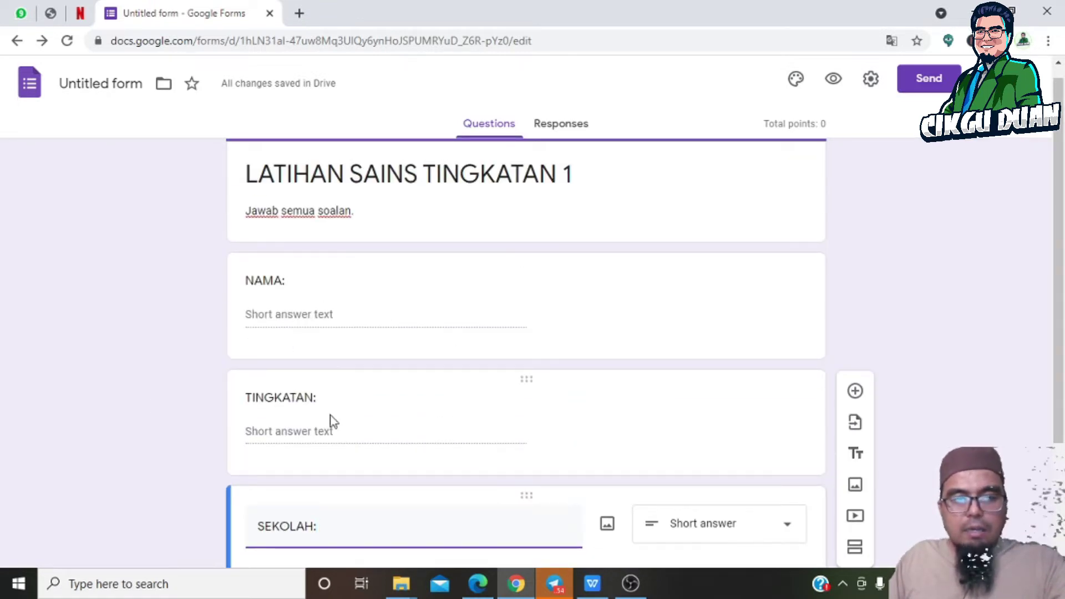
Step: Preview the form with its NAMA, TINGKATAN and SEKOLAH questions as a respondent sees it, and return to the editor
scroll(392, 300, down, 1)
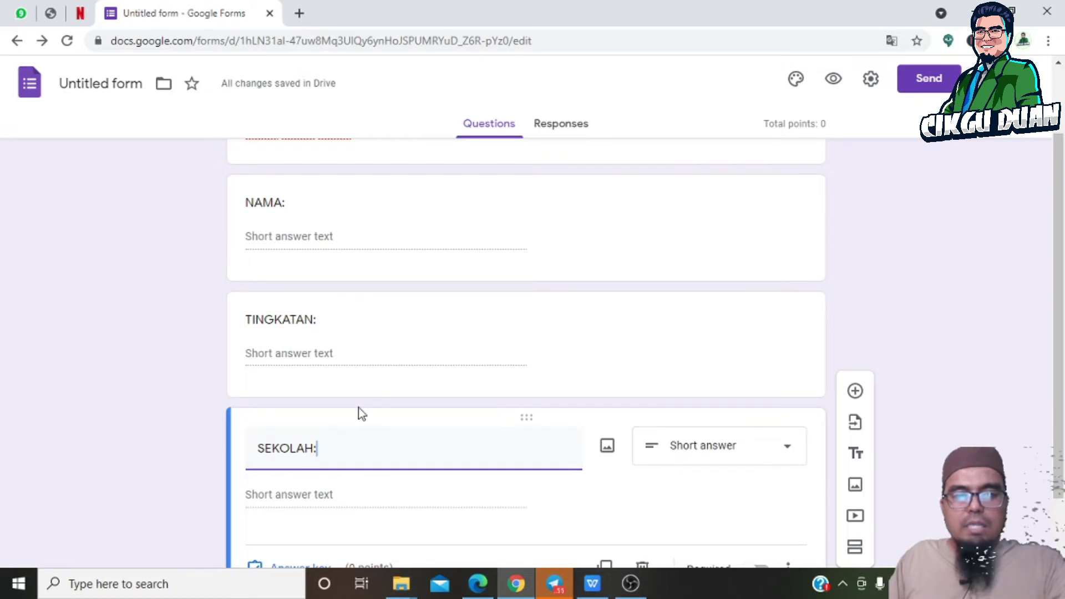
scroll(360, 408, up, 1)
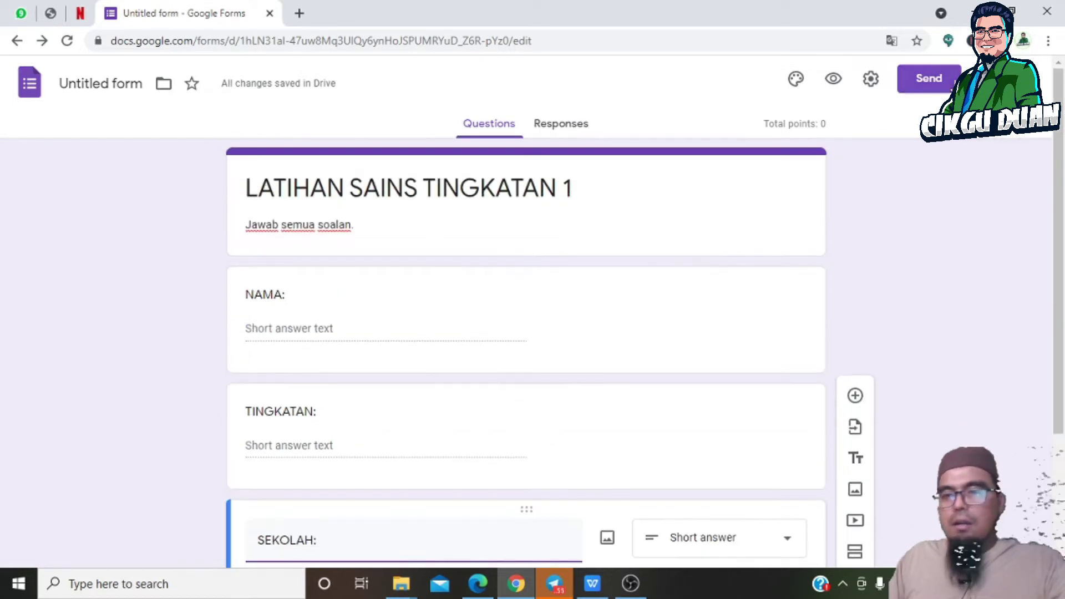
click(834, 81)
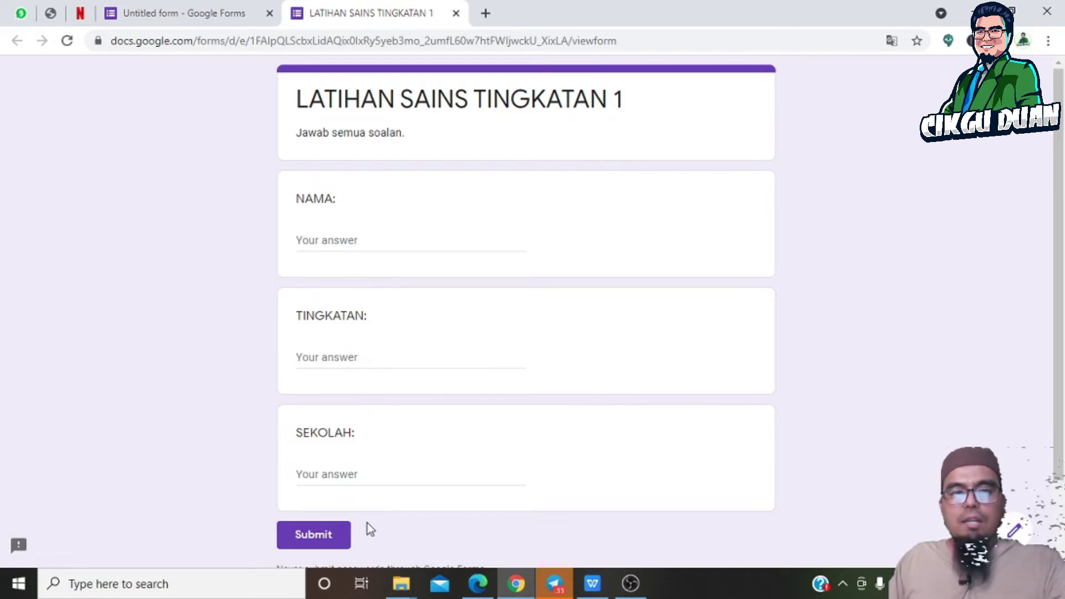
click(280, 19)
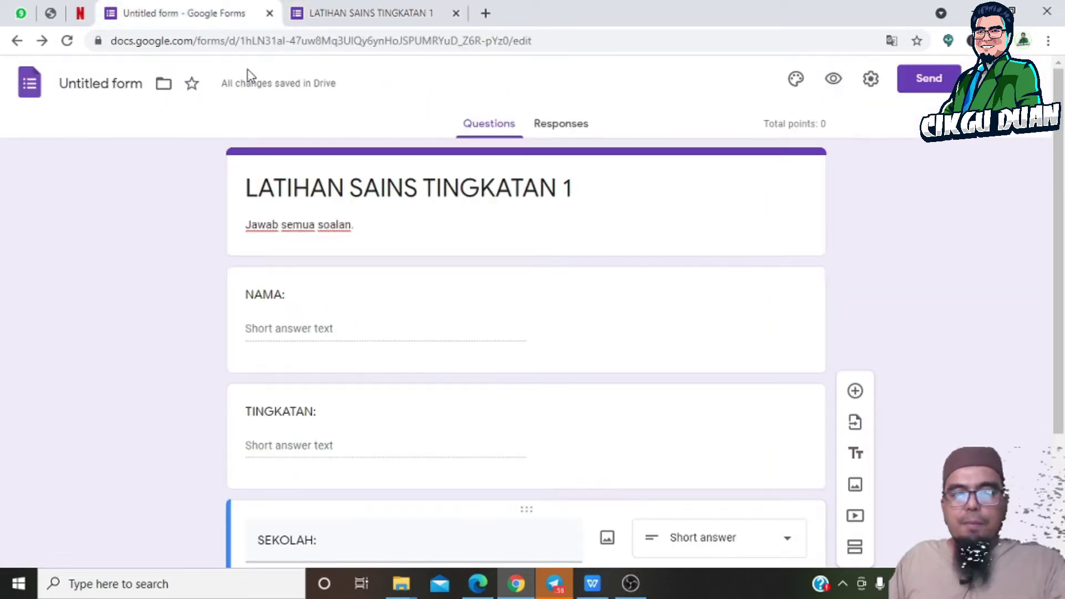
Step: Make the NAMA, TINGKATAN and SEKOLAH questions required
scroll(441, 308, down, 3)
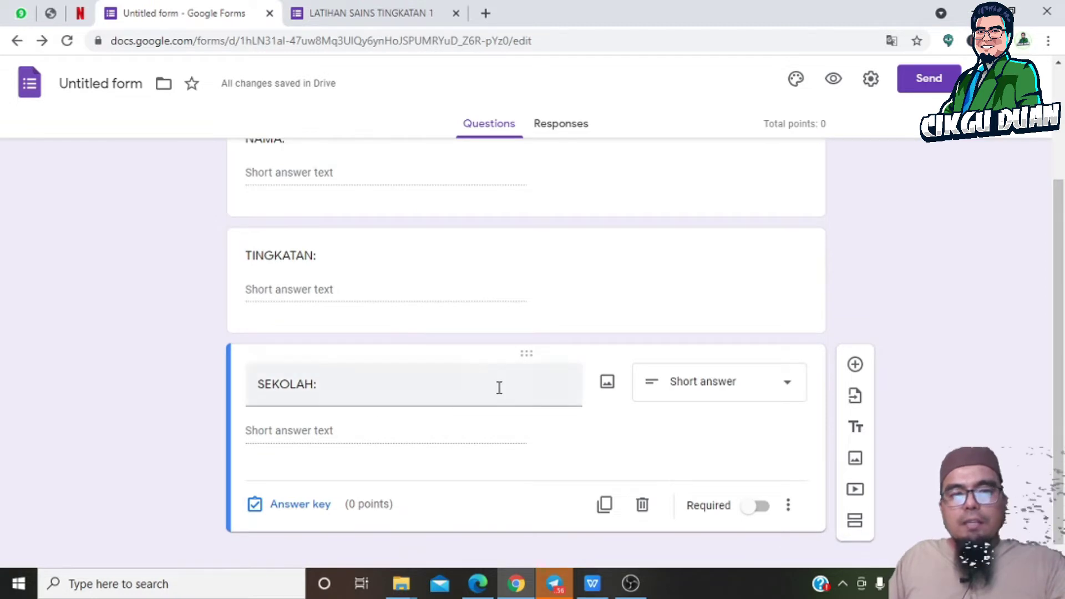
scroll(455, 383, up, 2)
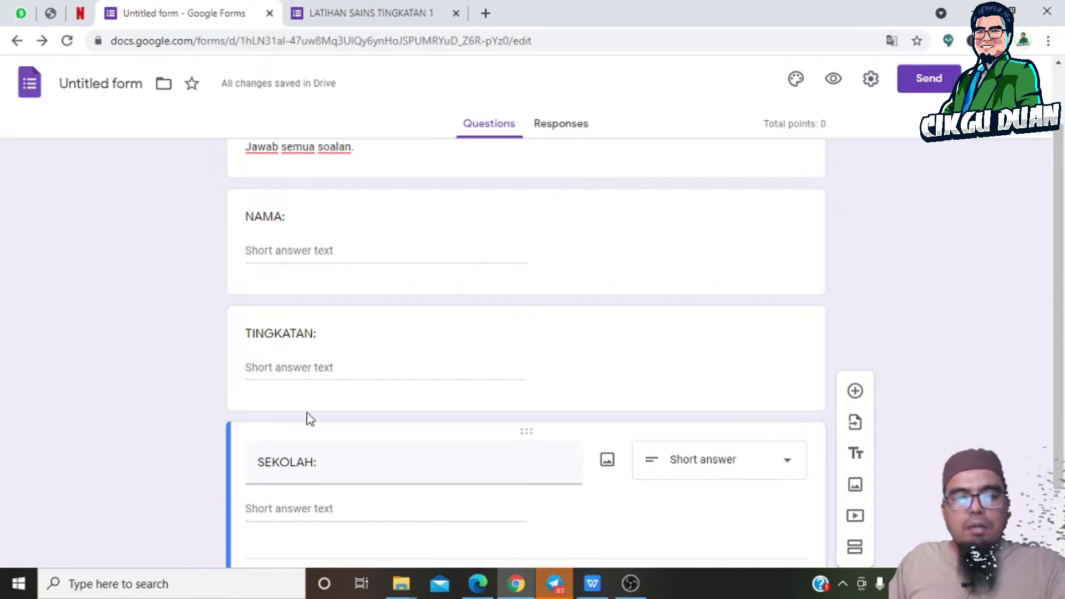
click(406, 248)
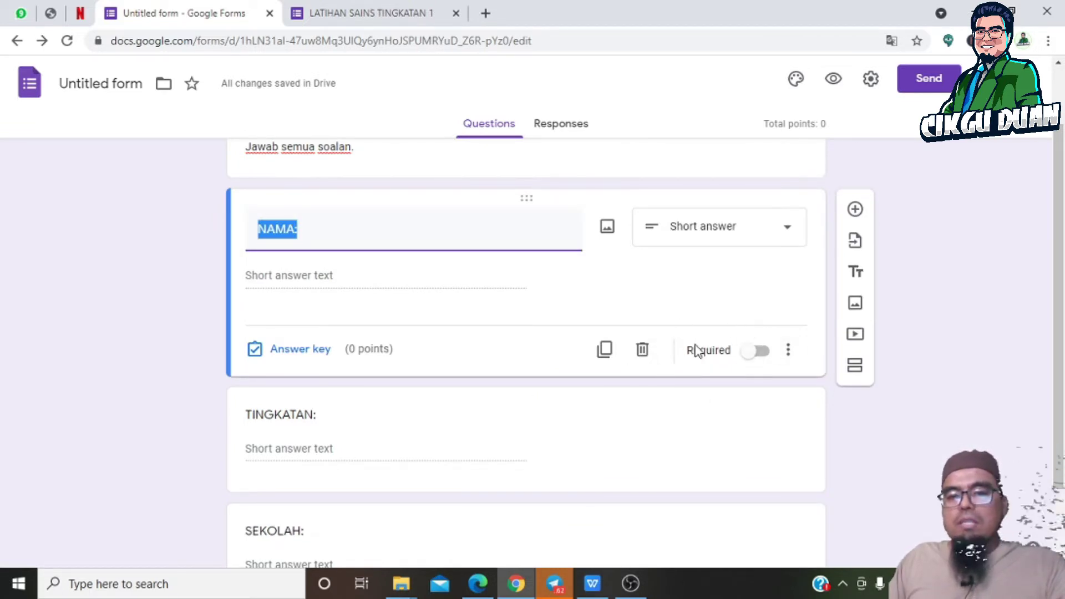
click(755, 351)
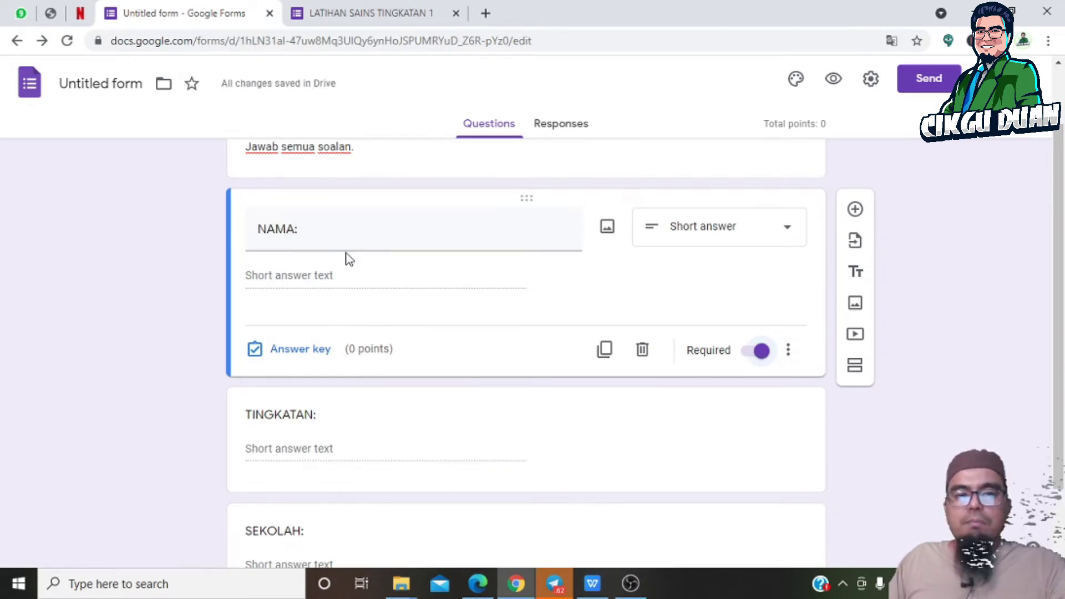
click(331, 413)
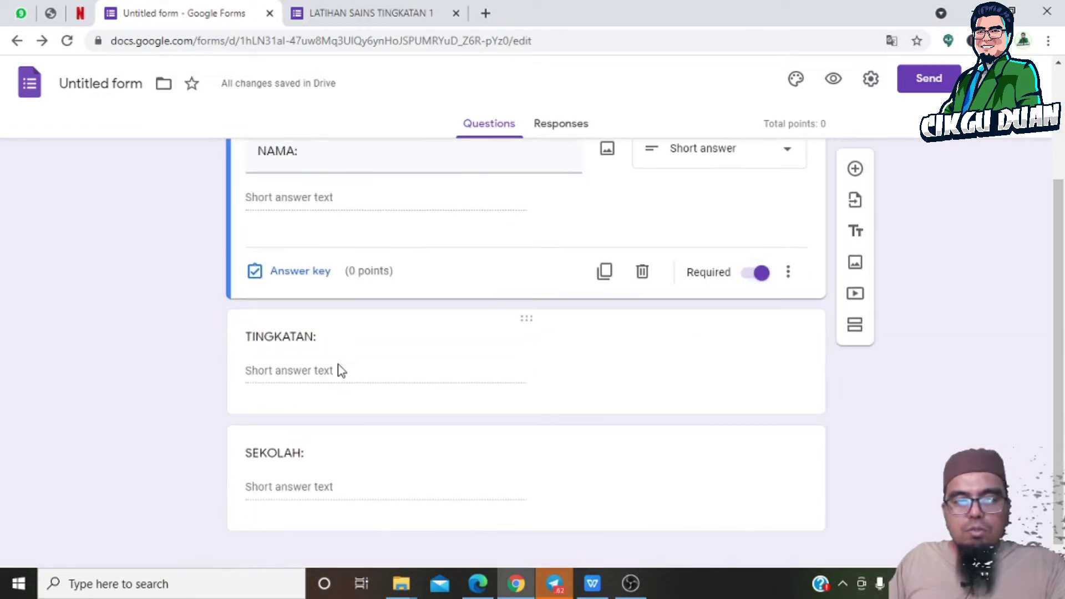
click(753, 391)
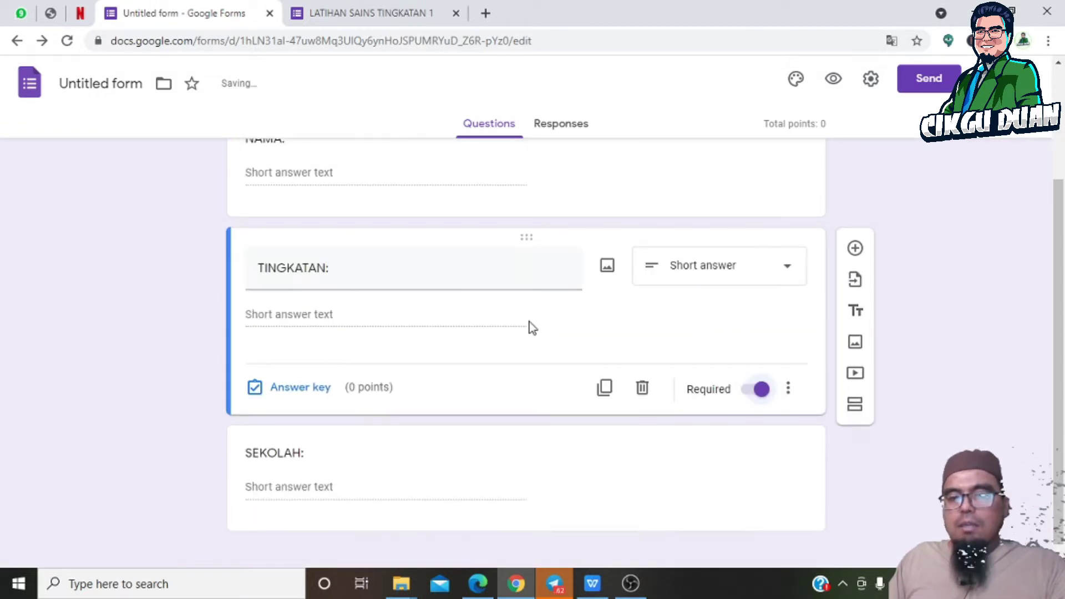
click(350, 472)
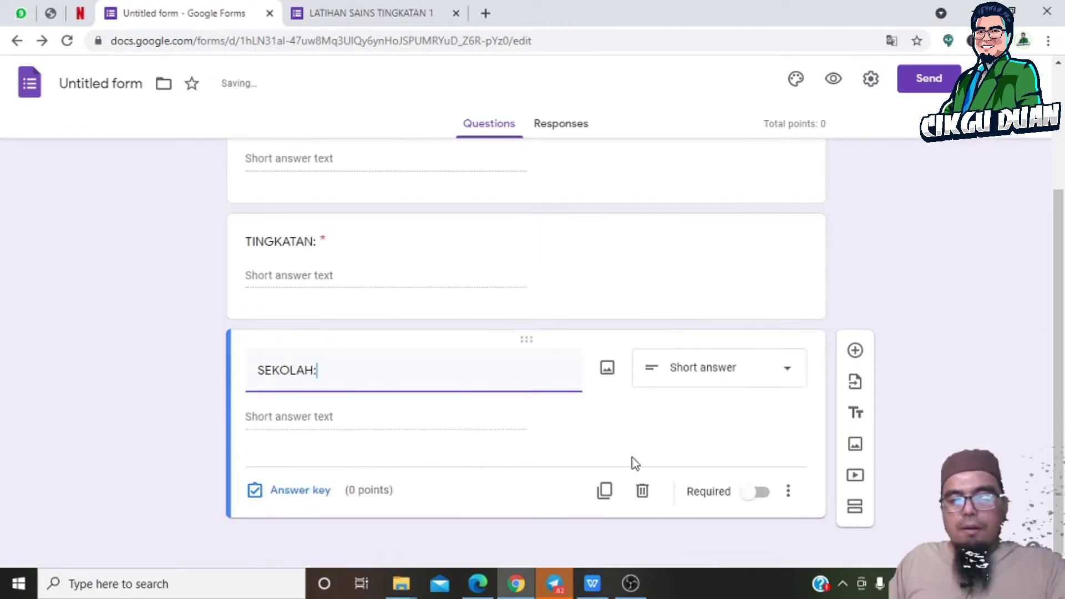
click(756, 497)
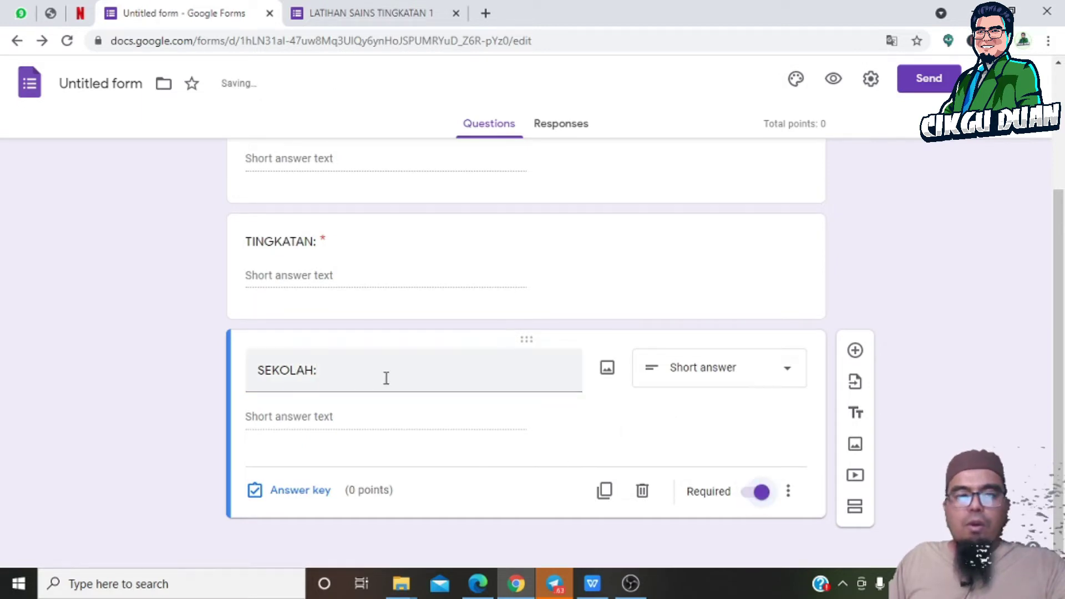
scroll(399, 384, up, 3)
scroll(380, 347, down, 3)
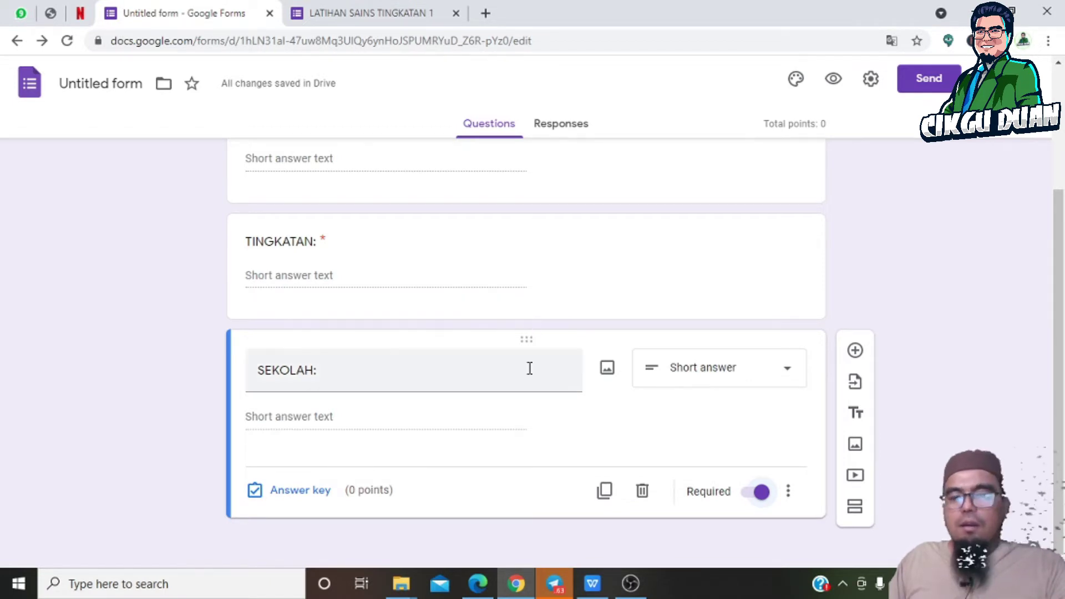
scroll(320, 412, up, 2)
scroll(316, 361, up, 1)
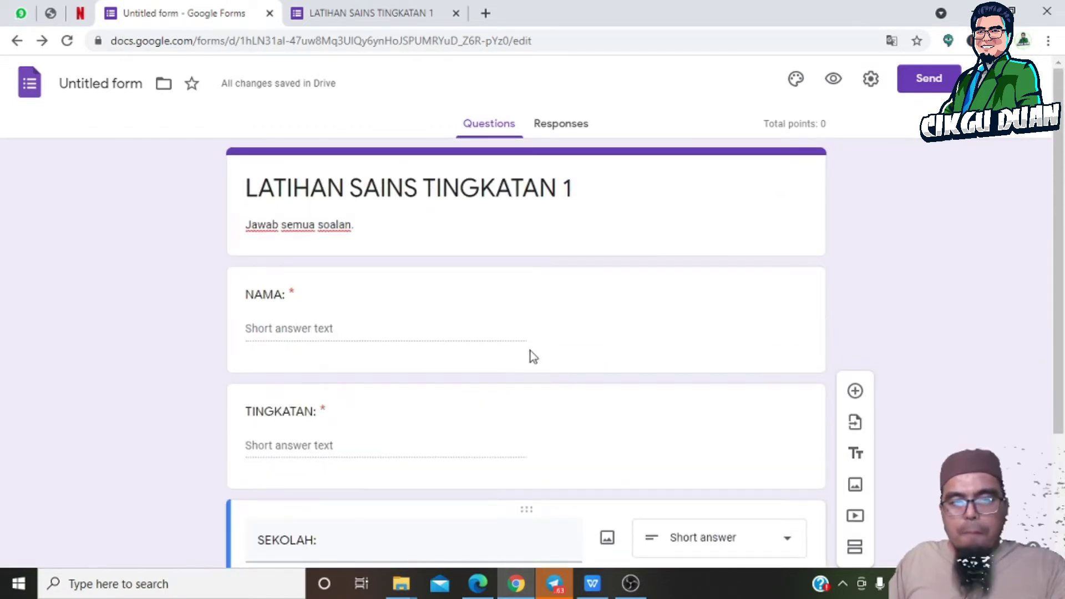
Step: Add a new question below the SEKOLAH question and open its list of question types
scroll(321, 460, down, 3)
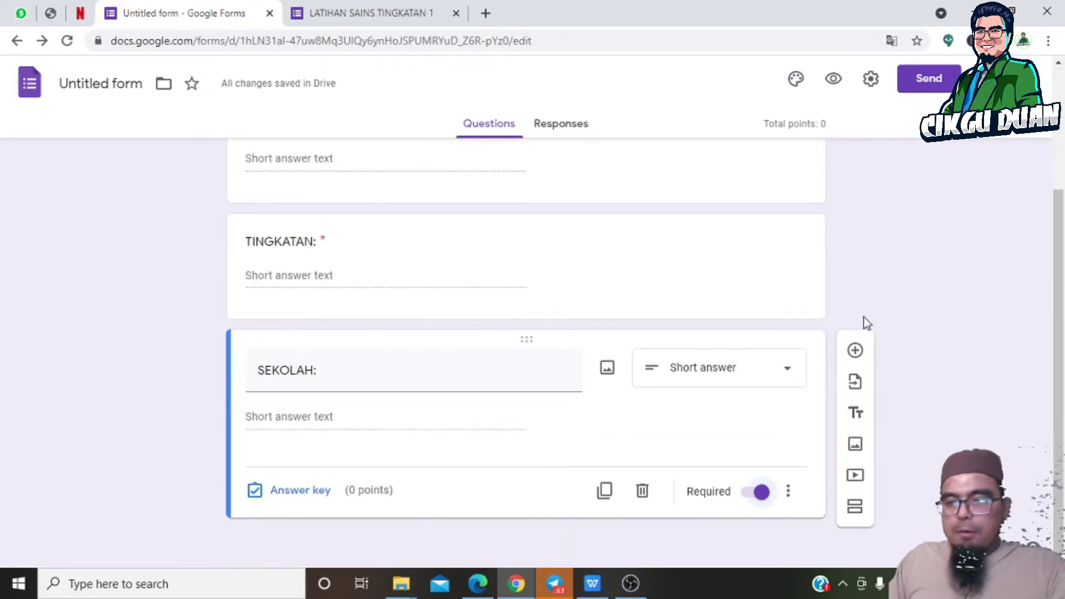
triple_click(405, 385)
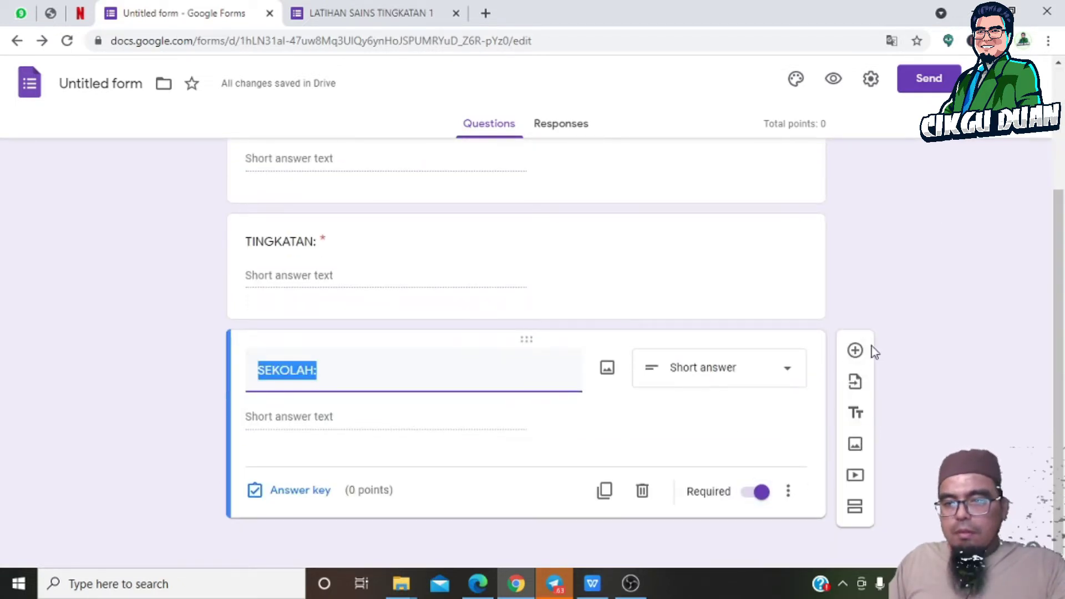
click(855, 350)
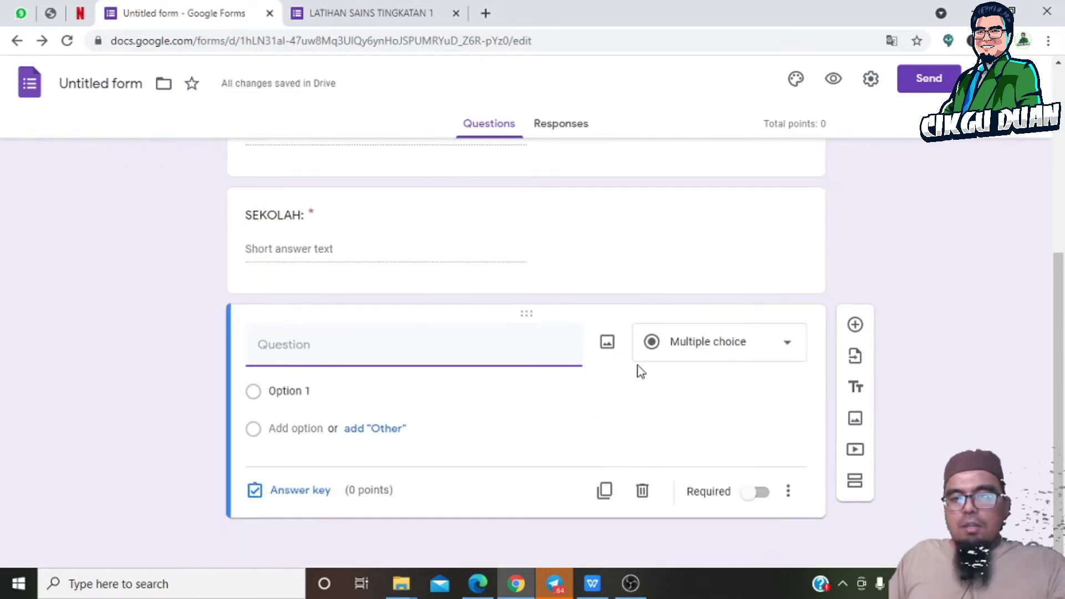
click(696, 349)
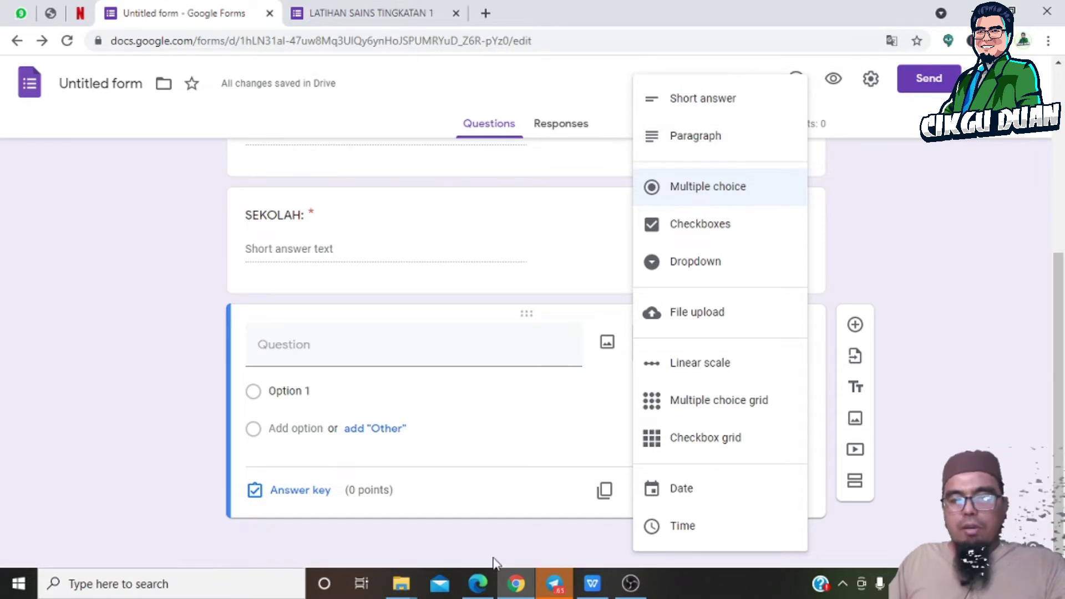
Step: Switch to SHORT ANSWER.docx in WPS Office and copy the question "APAKAH DEFINASI SECARA OPERASI ANTIBIOTIK?"
click(593, 583)
scroll(534, 381, up, 10)
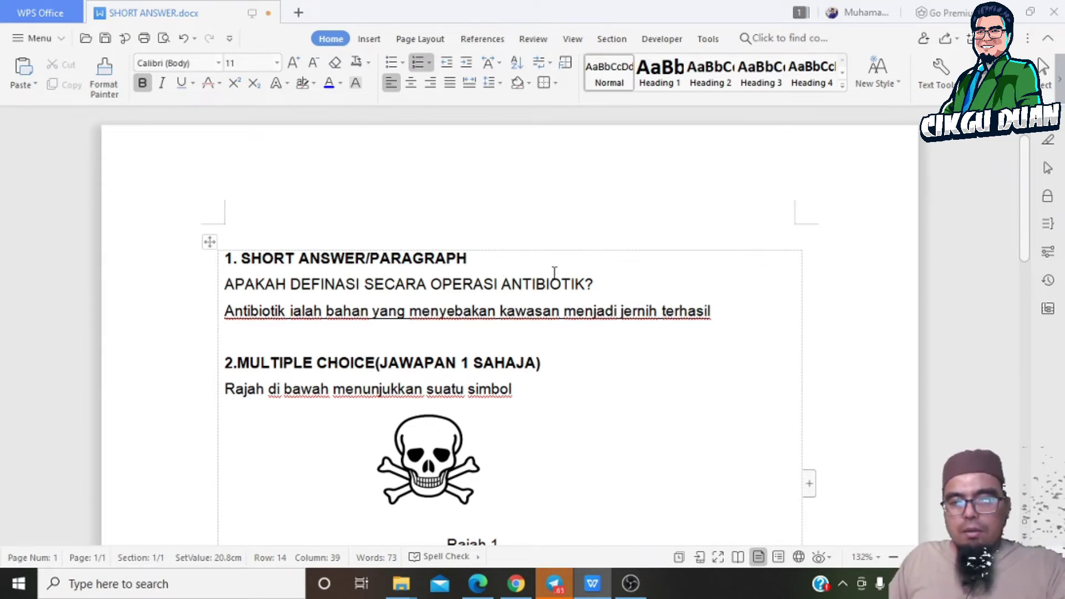
drag(595, 284, 228, 283)
key(ctrl+c)
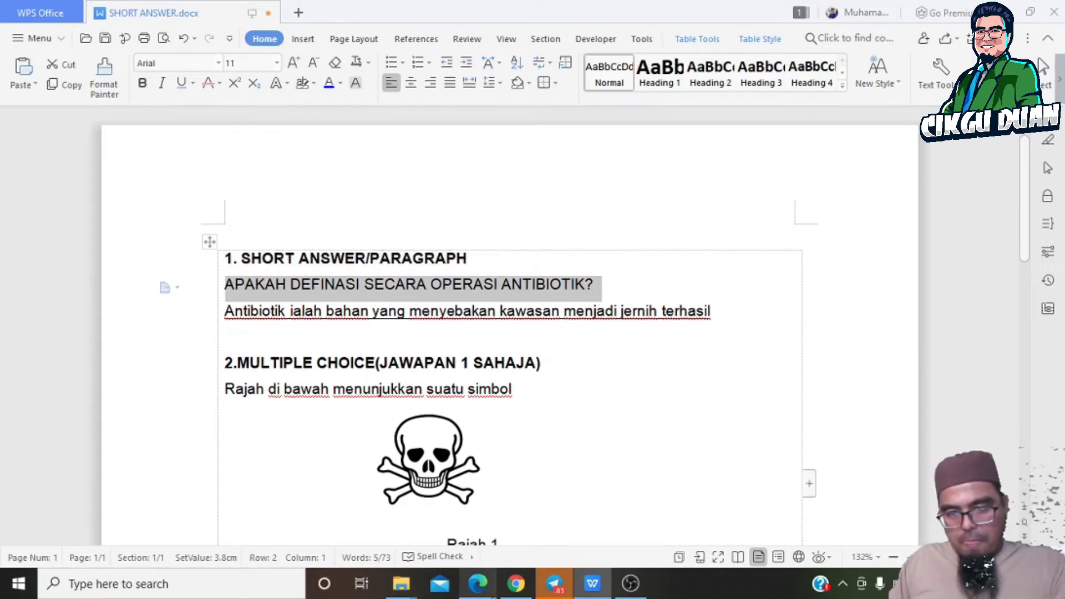
Step: Return to the form in Chrome and paste "APAKAH DEFINASI SECARA OPERASI ANTIBIOTIK?" as the title of the new question
click(516, 584)
scroll(380, 290, up, 4)
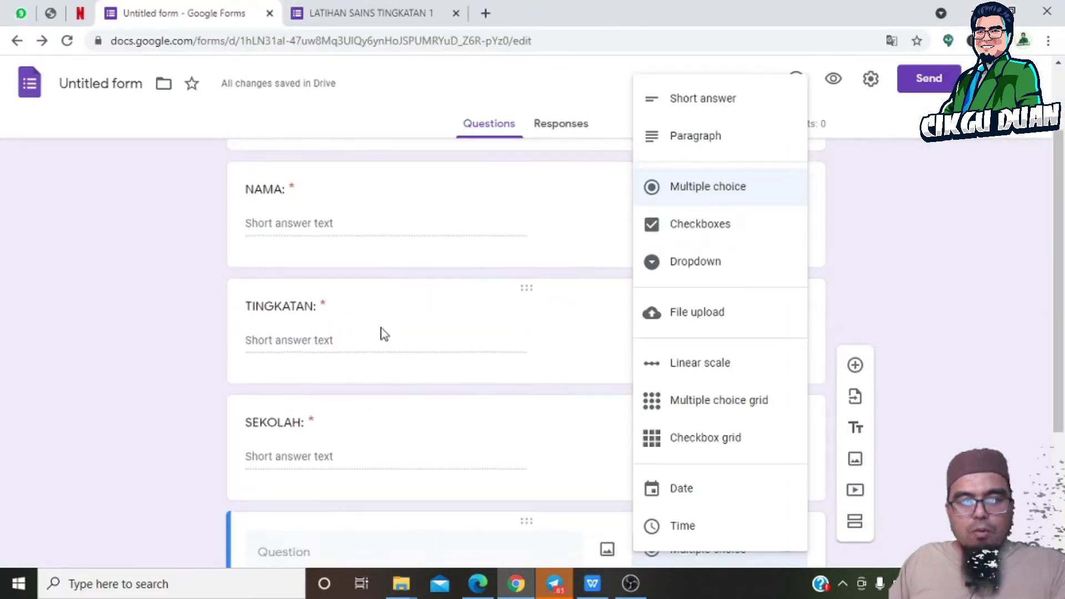
scroll(377, 310, down, 4)
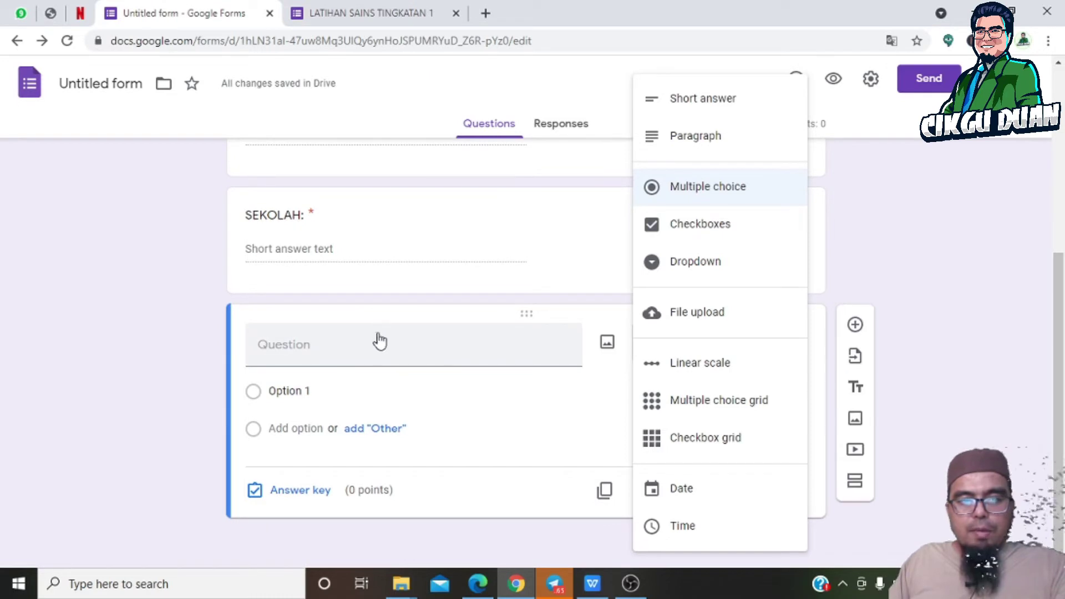
click(299, 348)
key(ctrl+v)
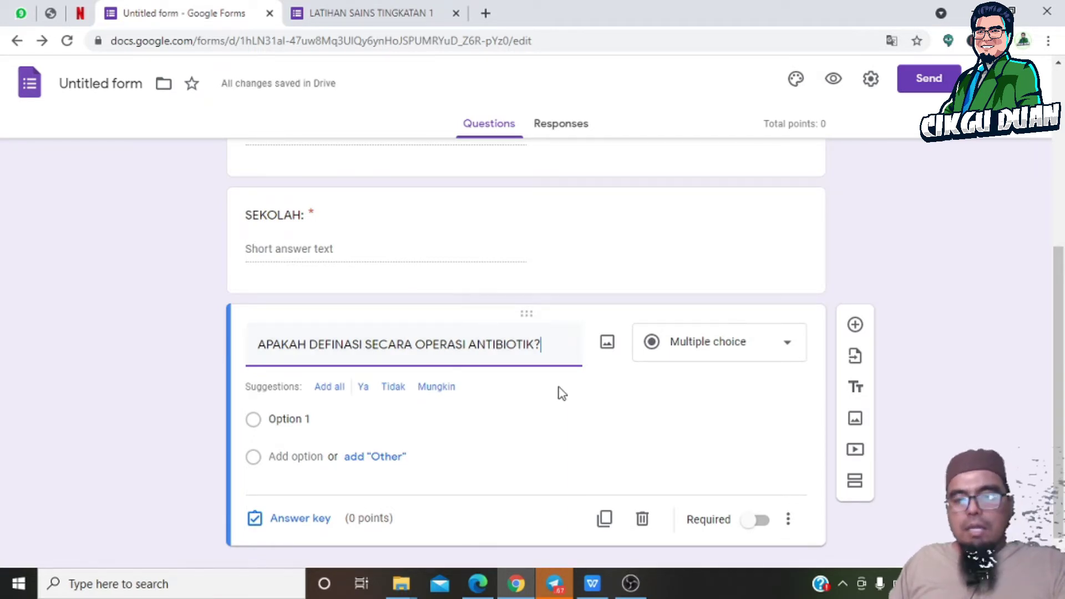
Step: Insert the image file Picture1 from the CARA BUAT KUIZ folder into the ANTIBIOTIK question
click(608, 346)
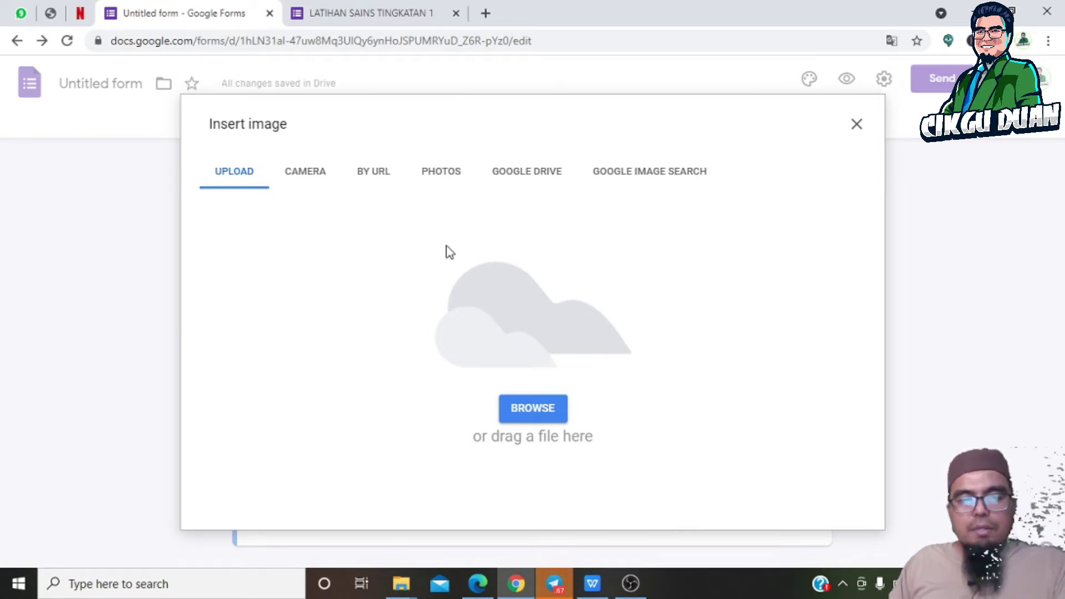
click(538, 397)
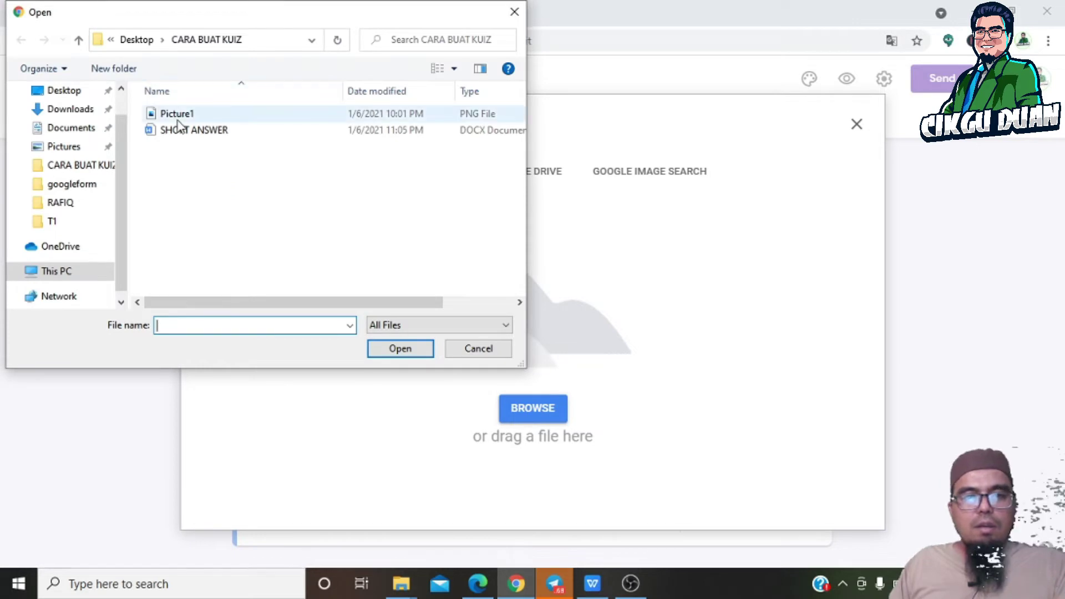
click(179, 114)
click(400, 353)
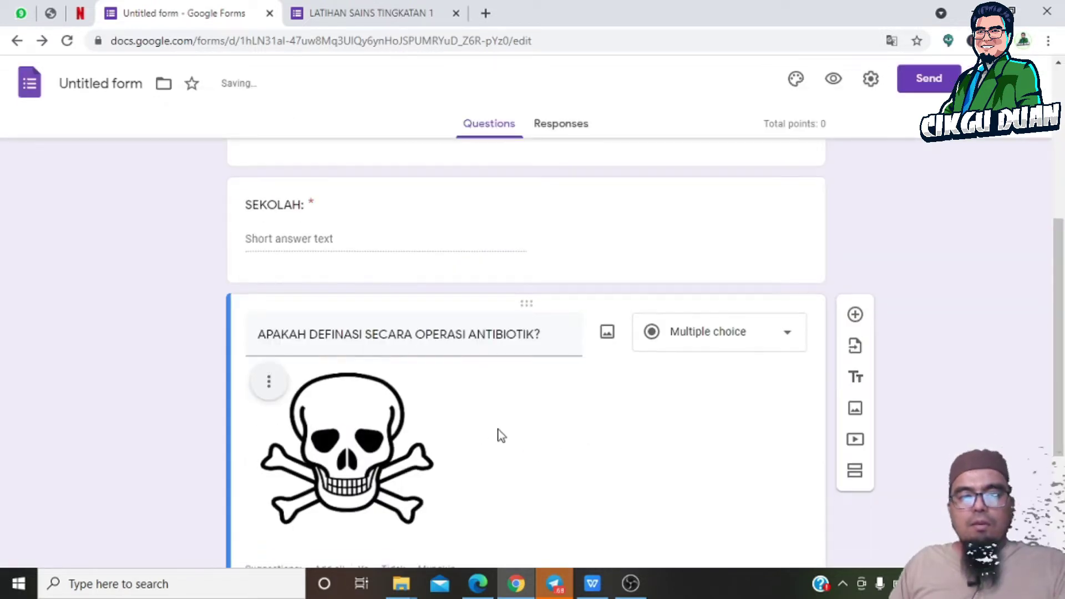
Step: Remove the skull image from the ANTIBIOTIK question
scroll(498, 435, down, 1)
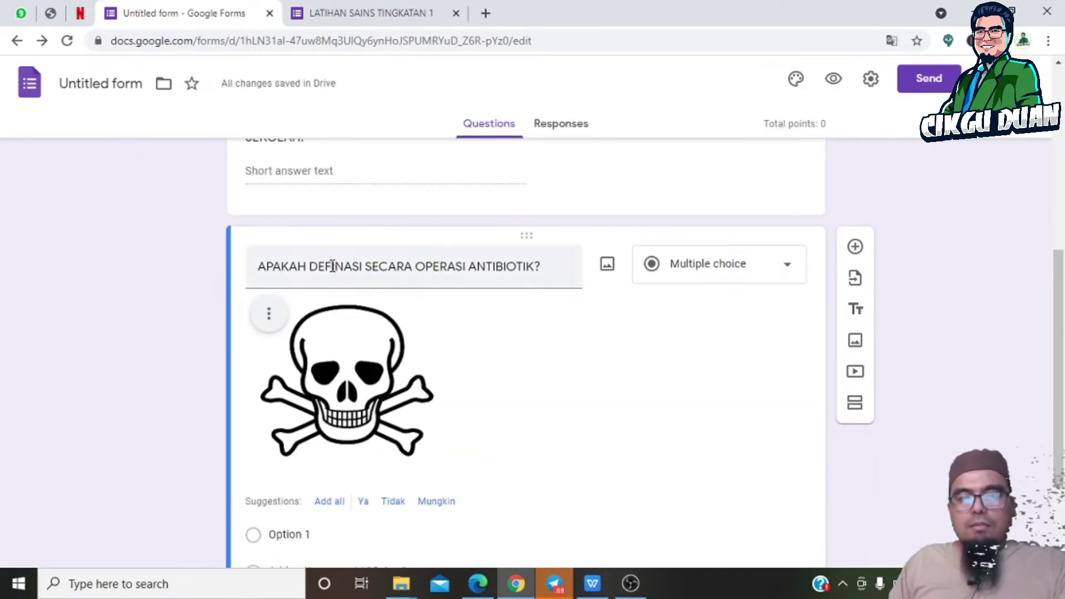
scroll(364, 435, down, 1)
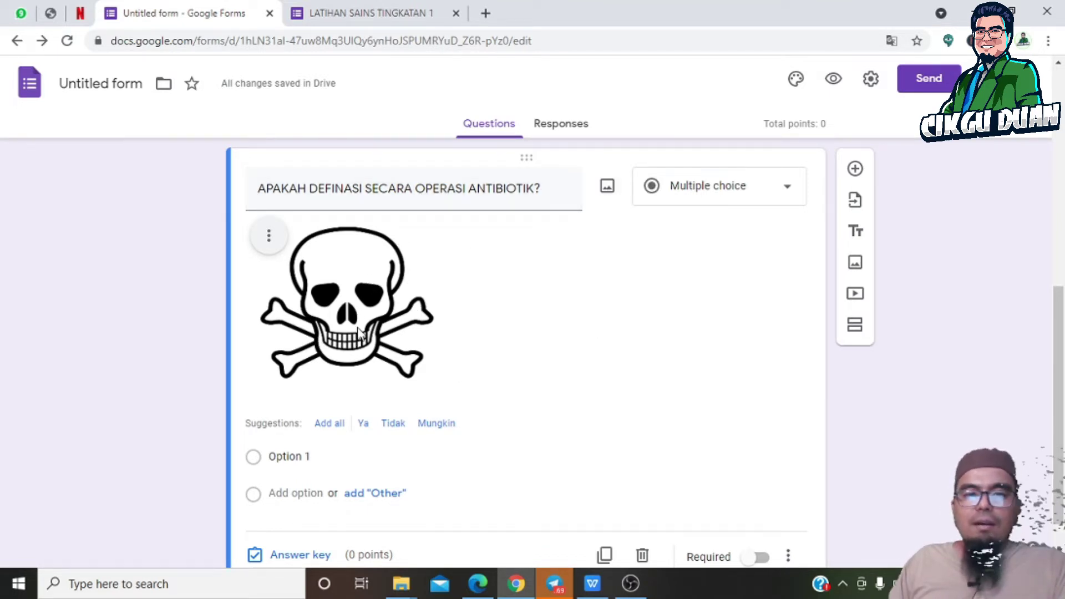
click(270, 240)
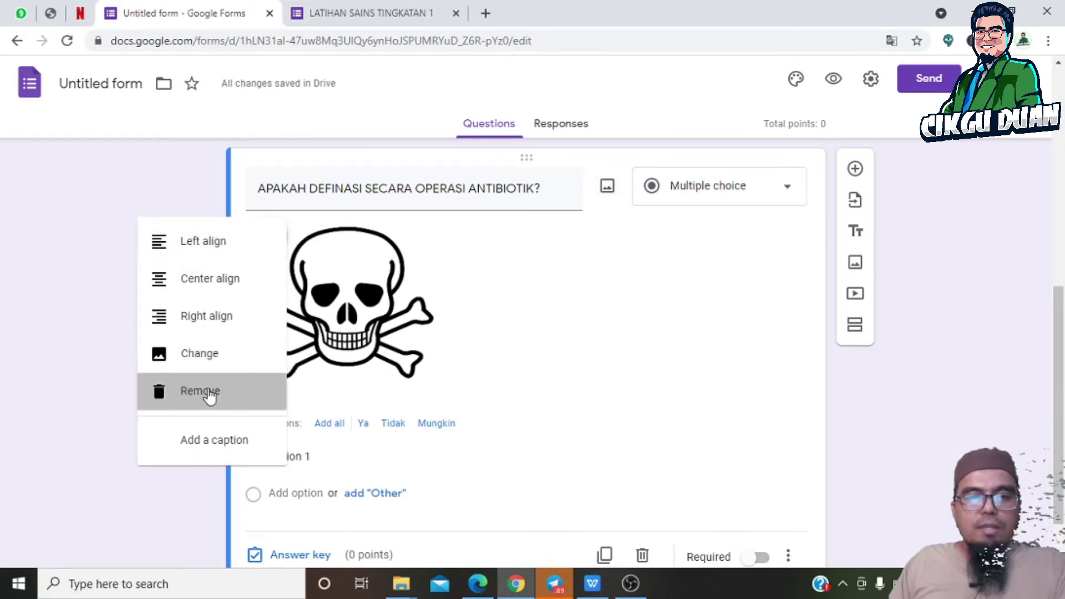
click(208, 391)
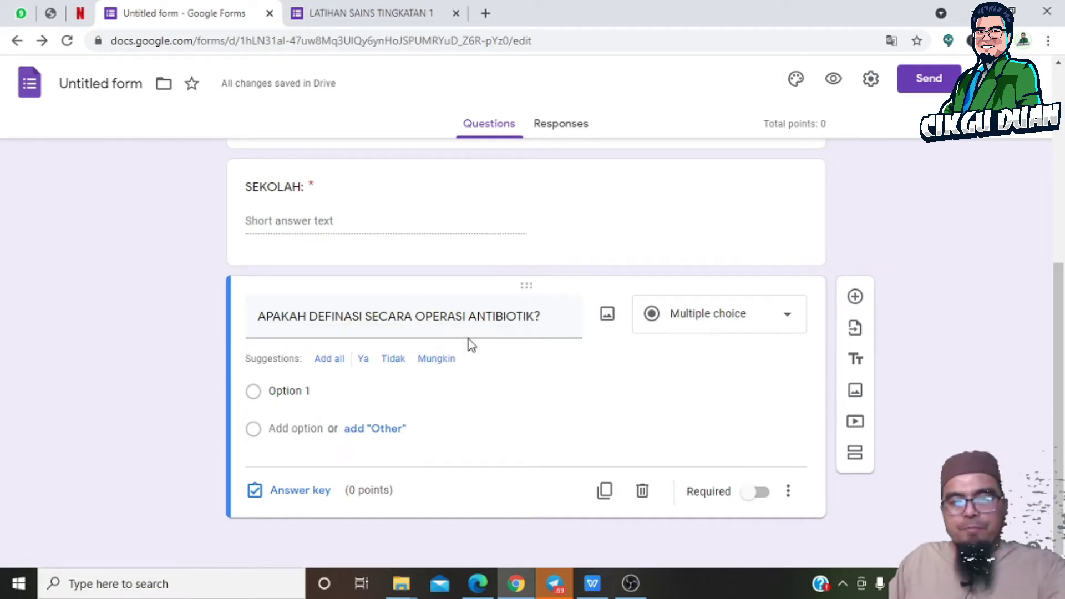
Step: Try Short answer as the type of the ANTIBIOTIK question, and set it to Paragraph instead
scroll(744, 383, up, 3)
scroll(735, 411, down, 1)
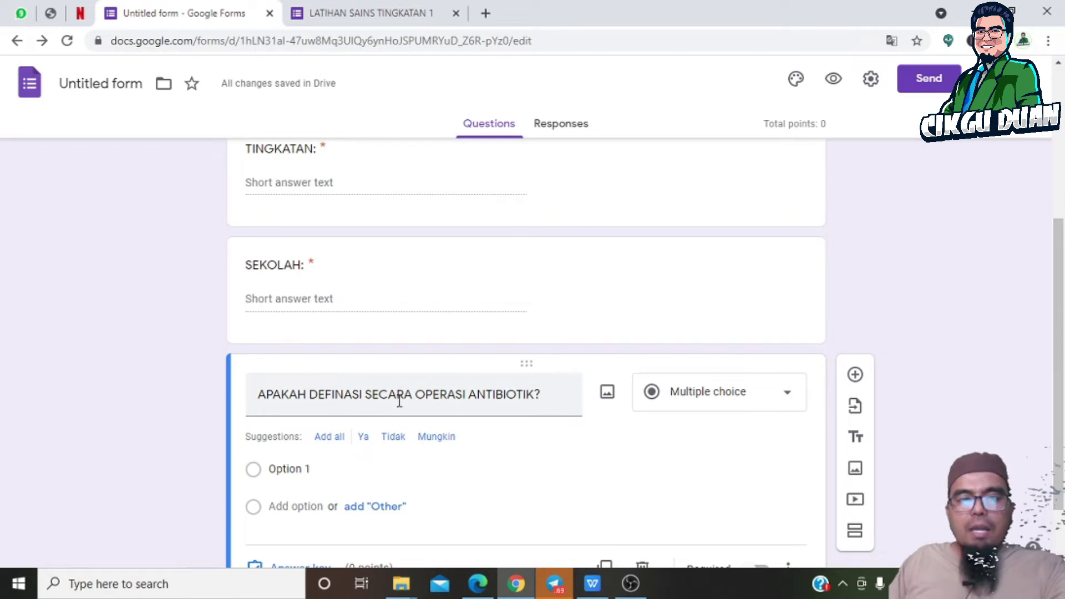
click(711, 399)
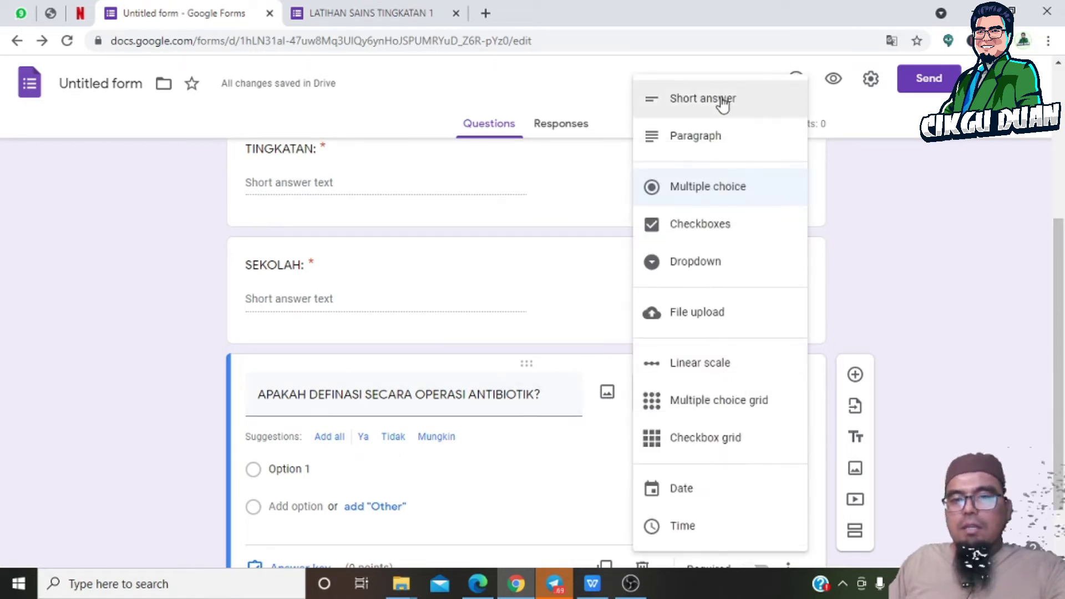
click(722, 104)
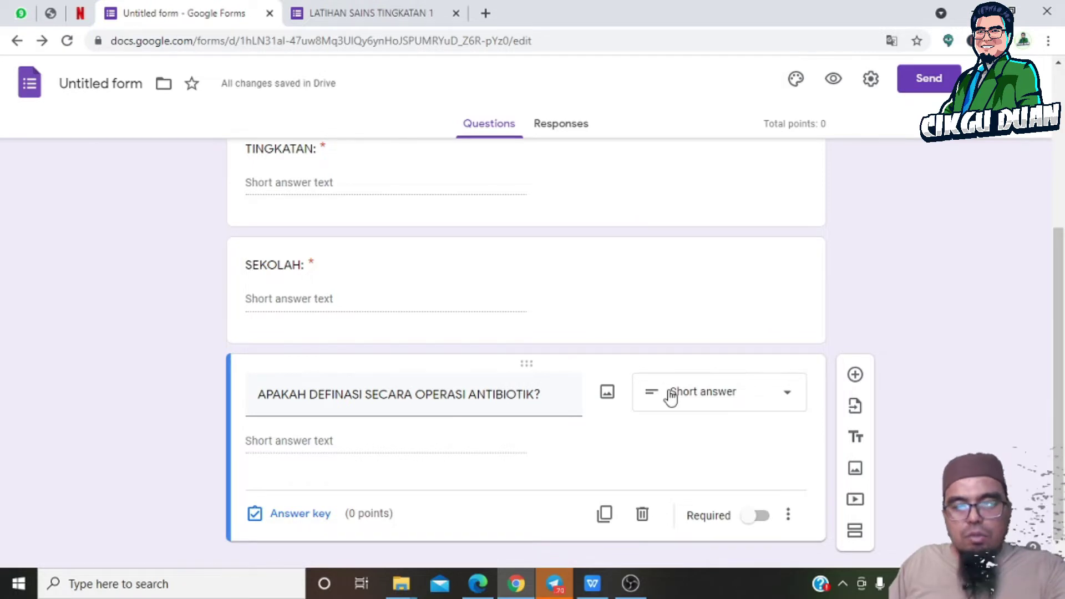
click(750, 397)
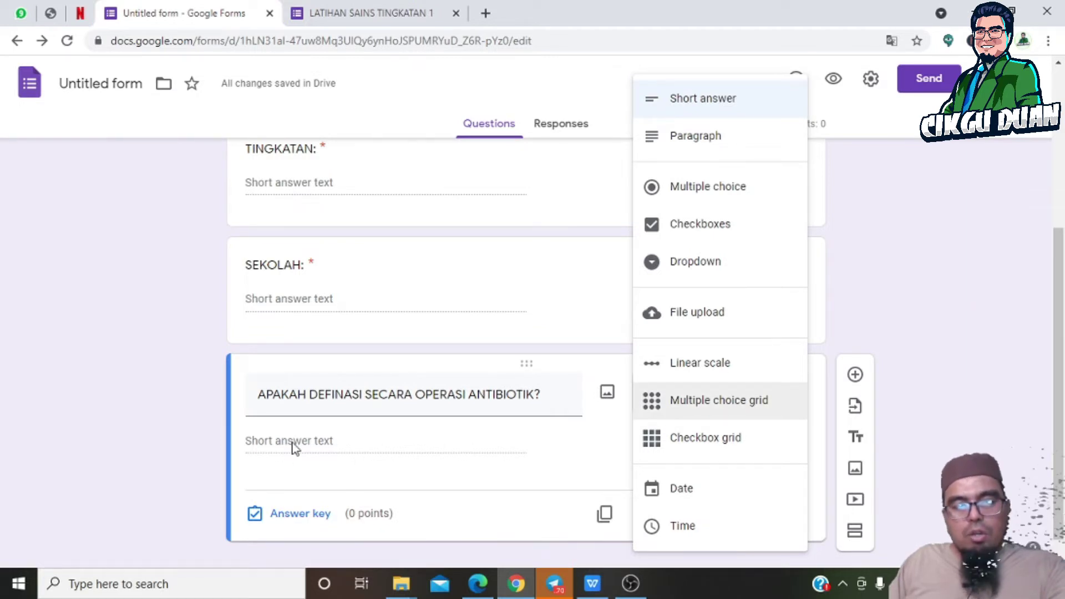
click(700, 143)
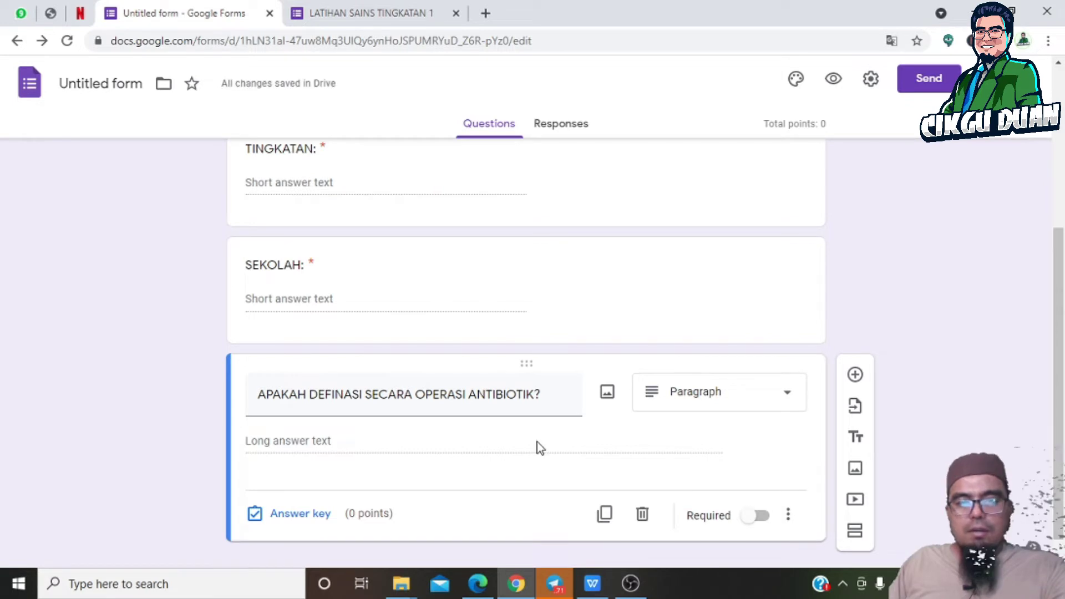
Step: Make the ANTIBIOTIK question required and assign it 1 point in its answer key
scroll(544, 395, down, 1)
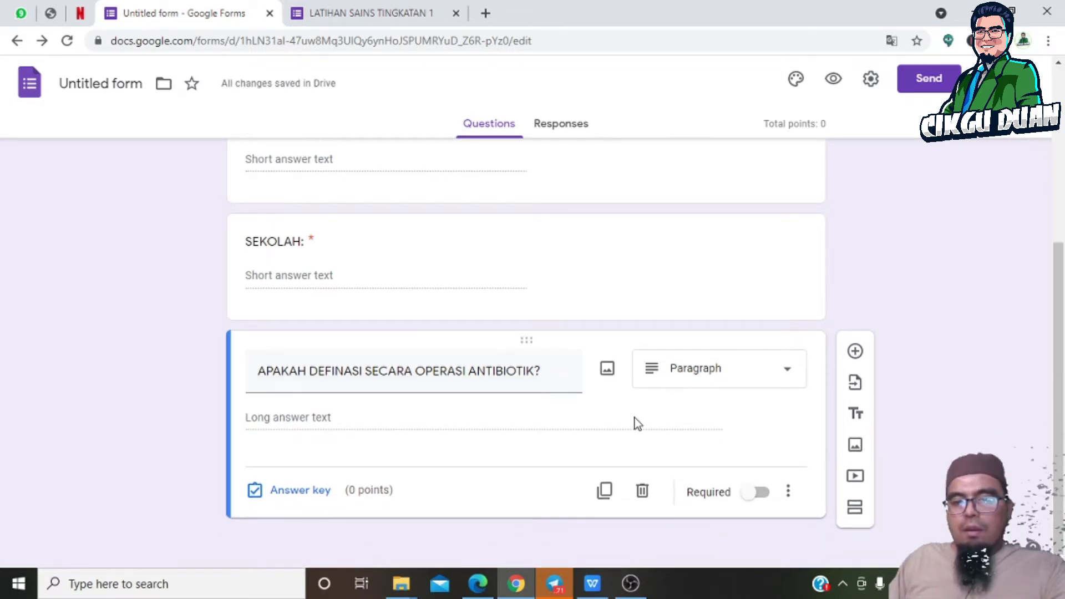
click(743, 495)
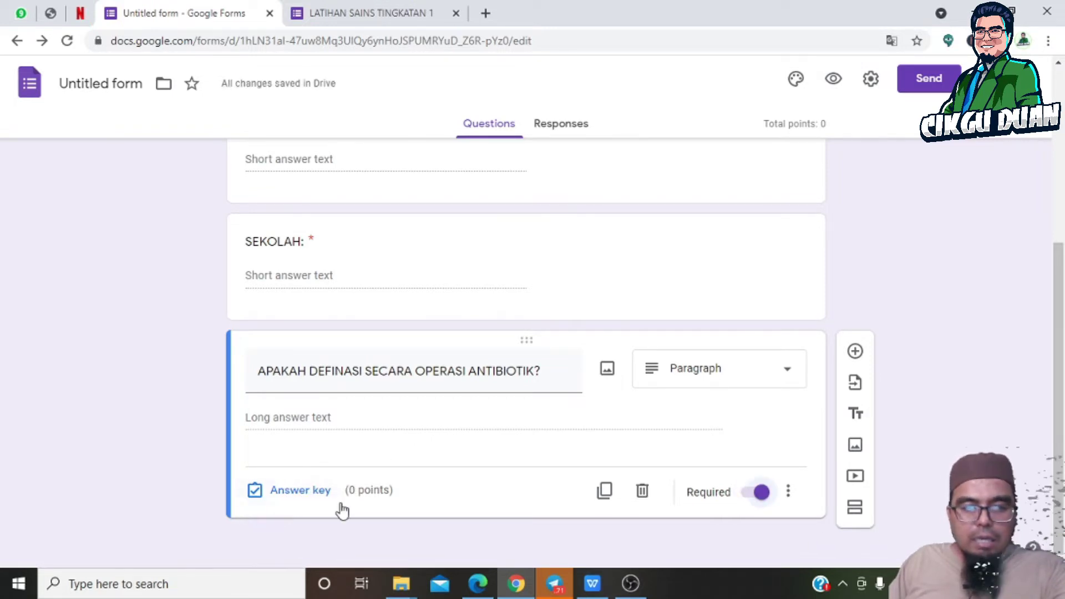
click(297, 491)
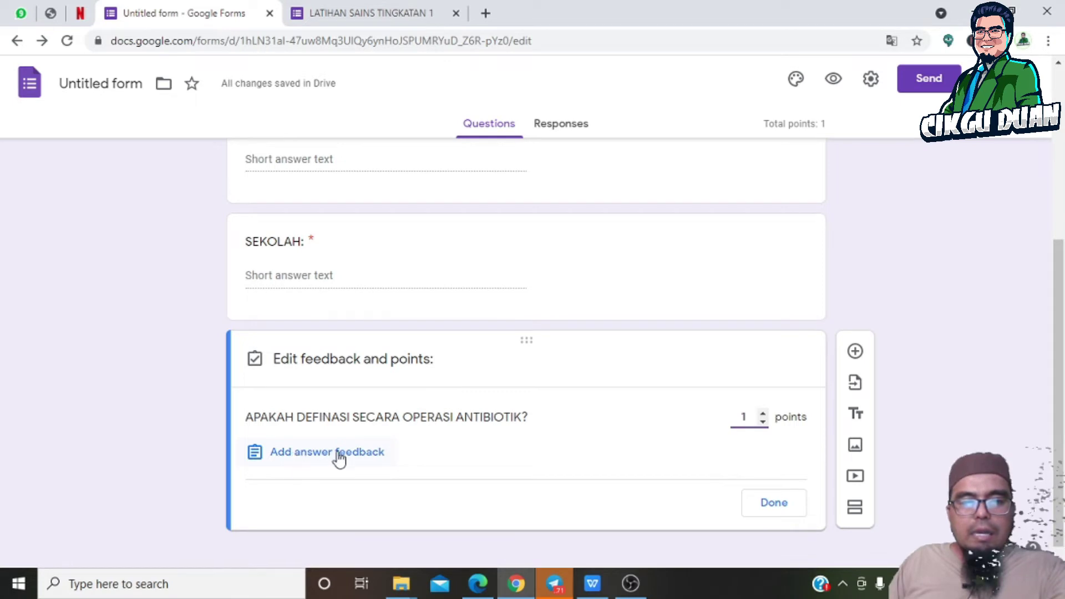
click(355, 456)
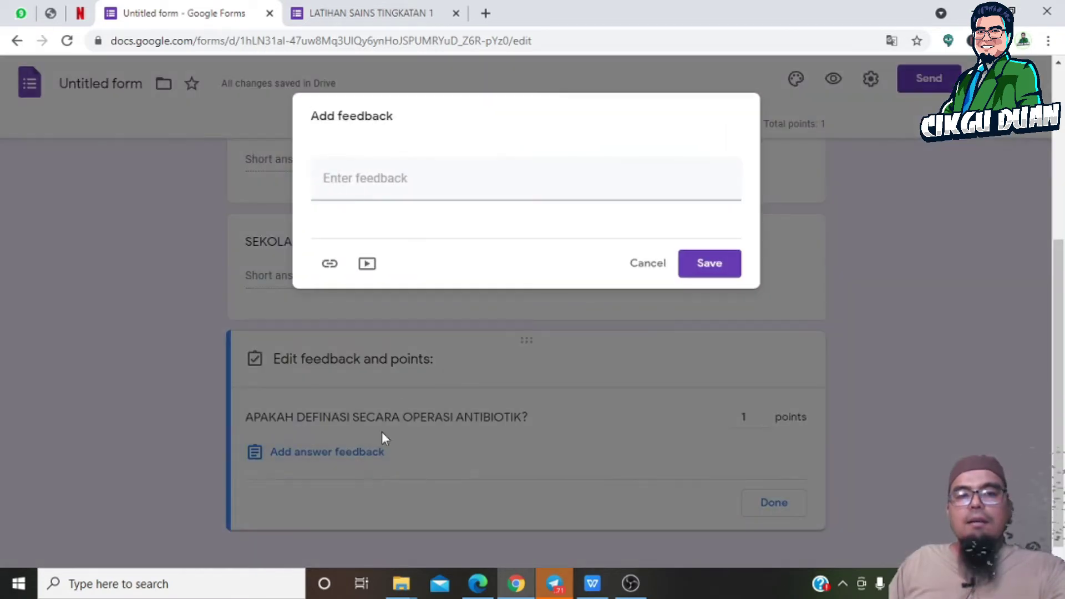
click(649, 265)
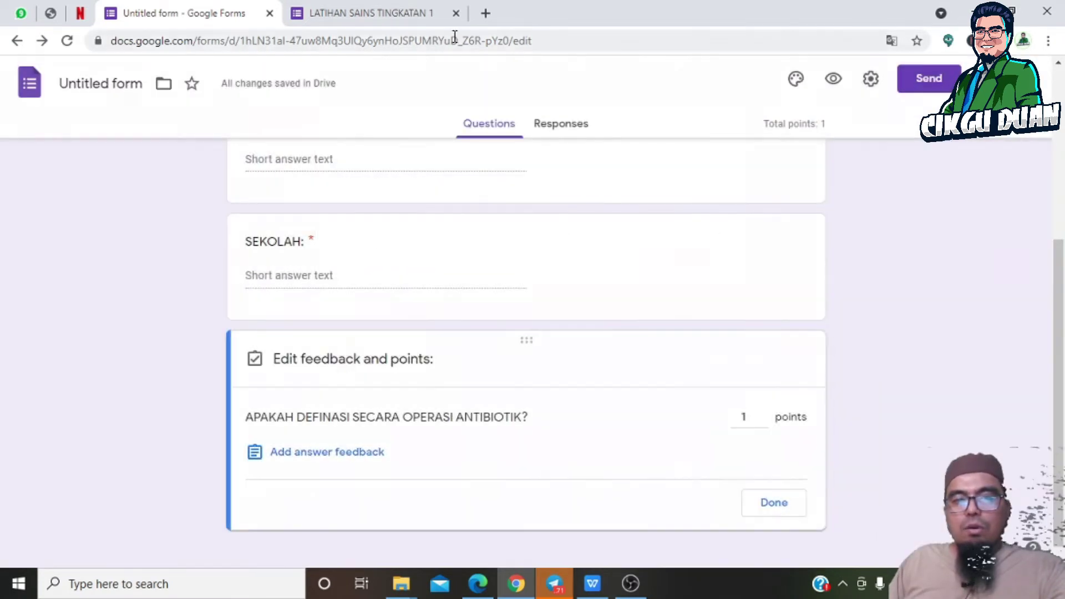
Step: Switch to SHORT ANSWER.docx in WPS Office and copy the answer sentence beginning "Antibiotik ialah bahan" below the first question
click(593, 583)
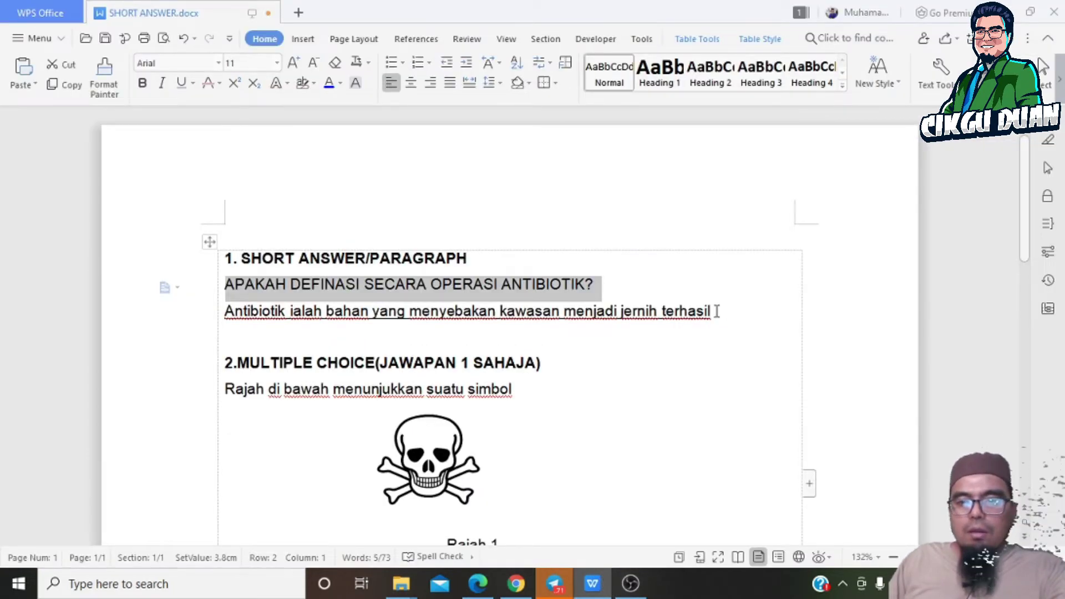
drag(716, 312, 224, 311)
key(ctrl+c)
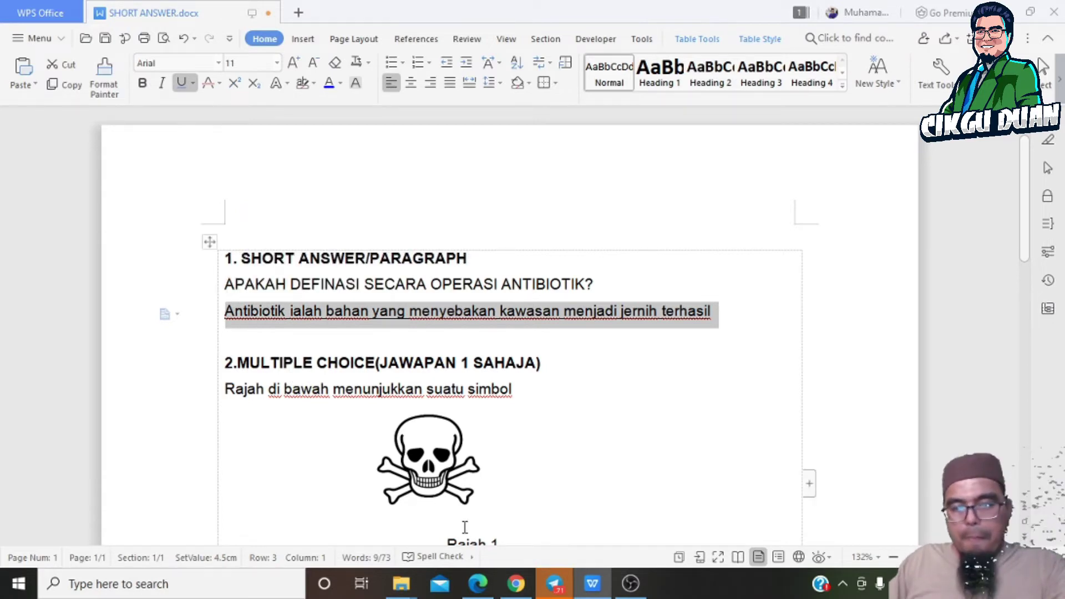
Step: Back in Chrome, paste "Antibiotik ialah bahan yang menyebakan kawasan menjadi jernih terhasil" as the ANTIBIOTIK question's answer feedback, save it and finish the answer key
click(516, 584)
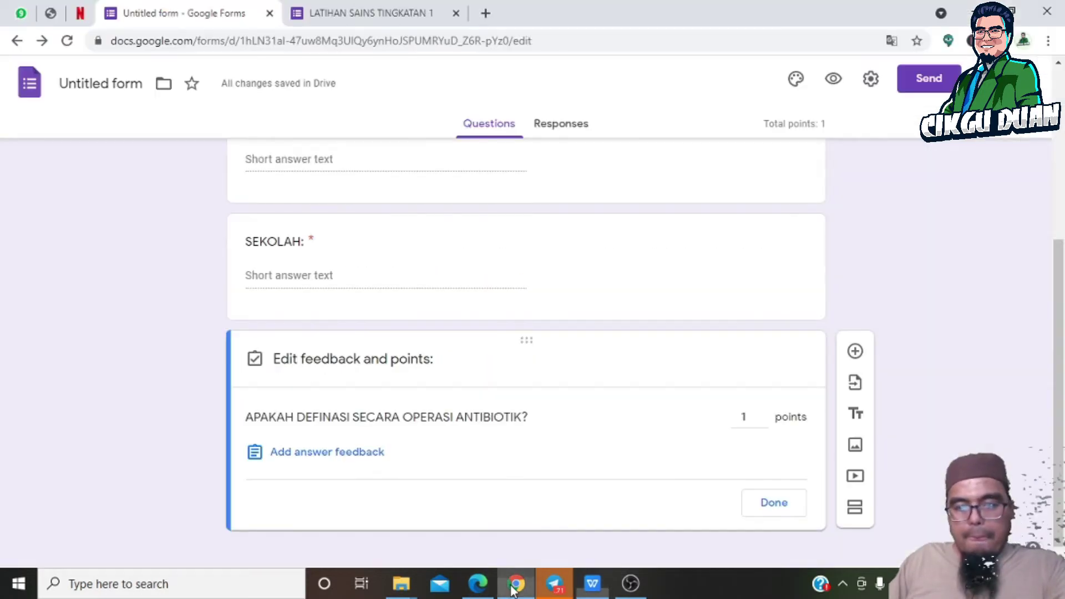
click(309, 457)
click(398, 179)
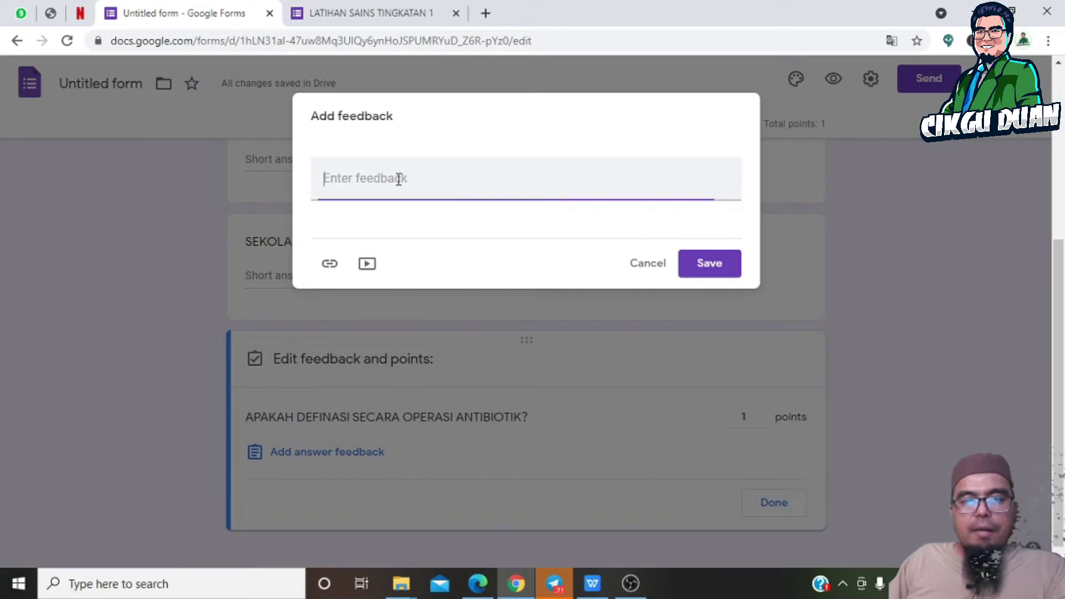
key(ctrl+v)
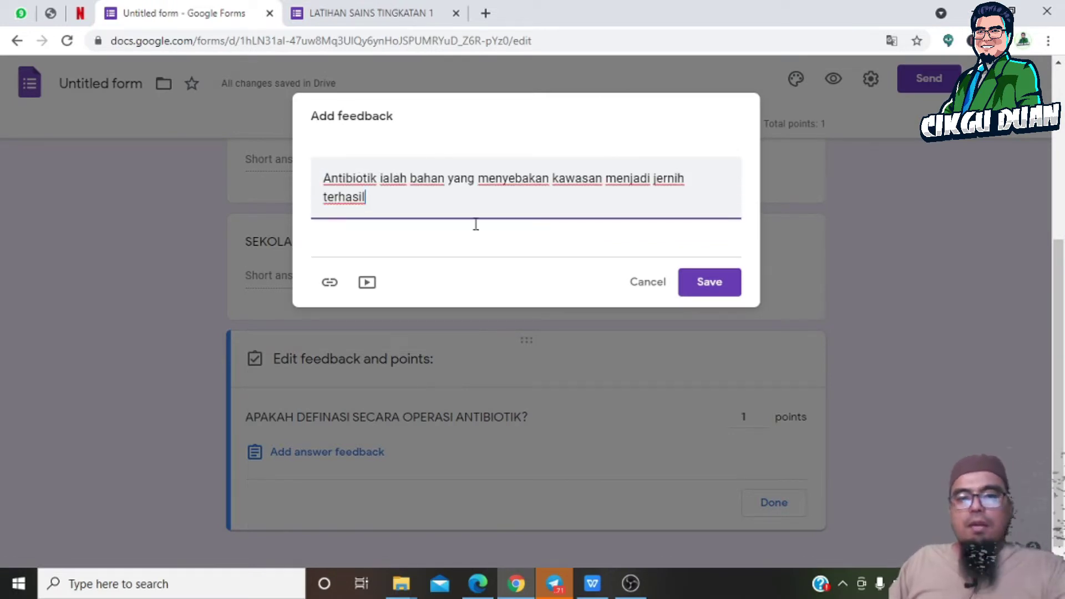
click(710, 280)
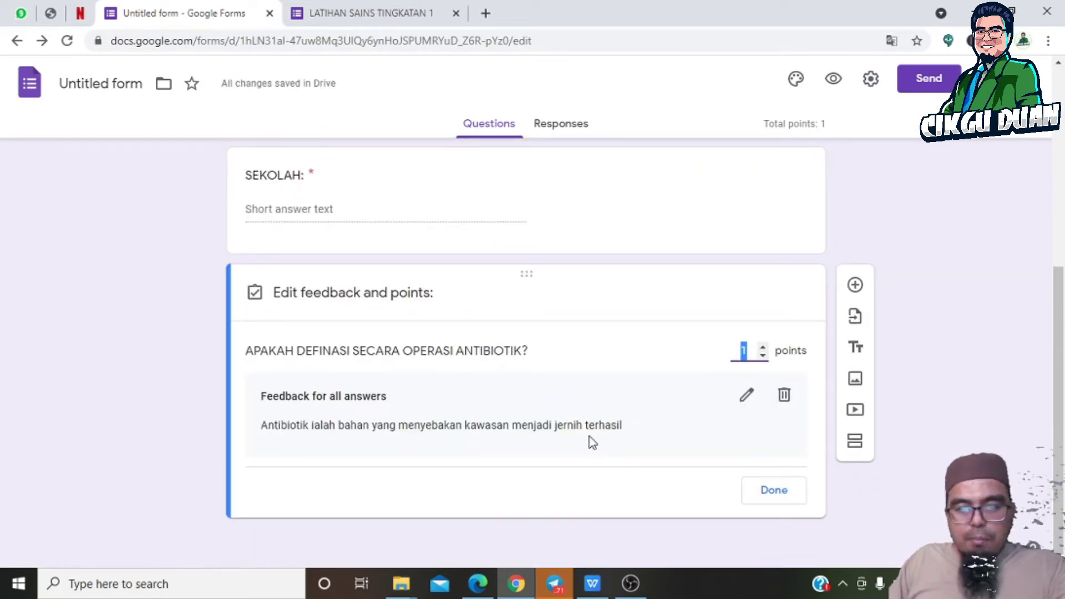
click(775, 491)
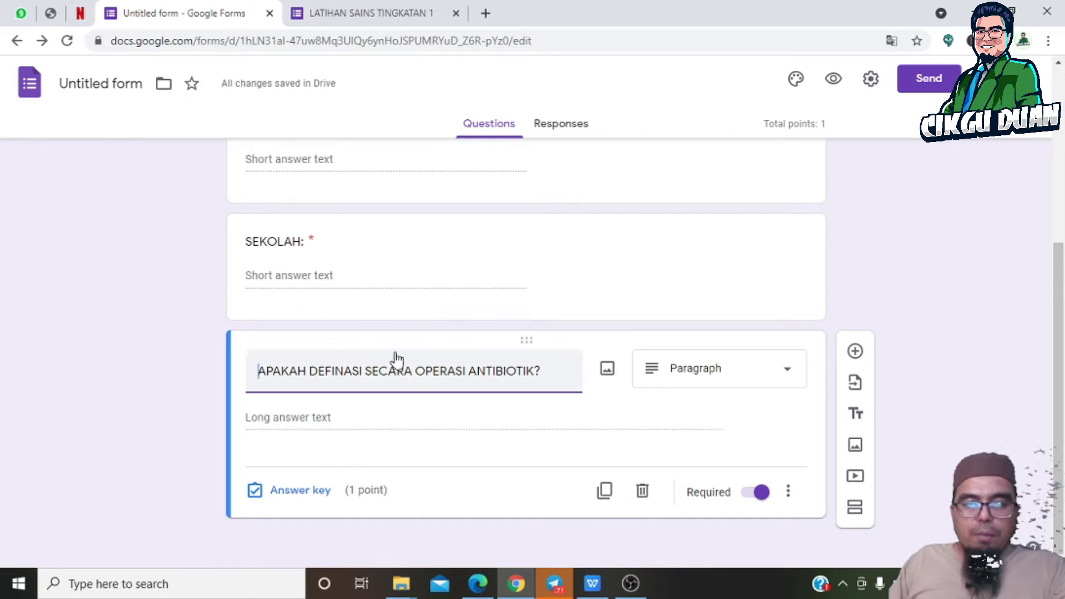
Step: Add a new question below the ANTIBIOTIK question, with Multiple choice as its type
click(853, 354)
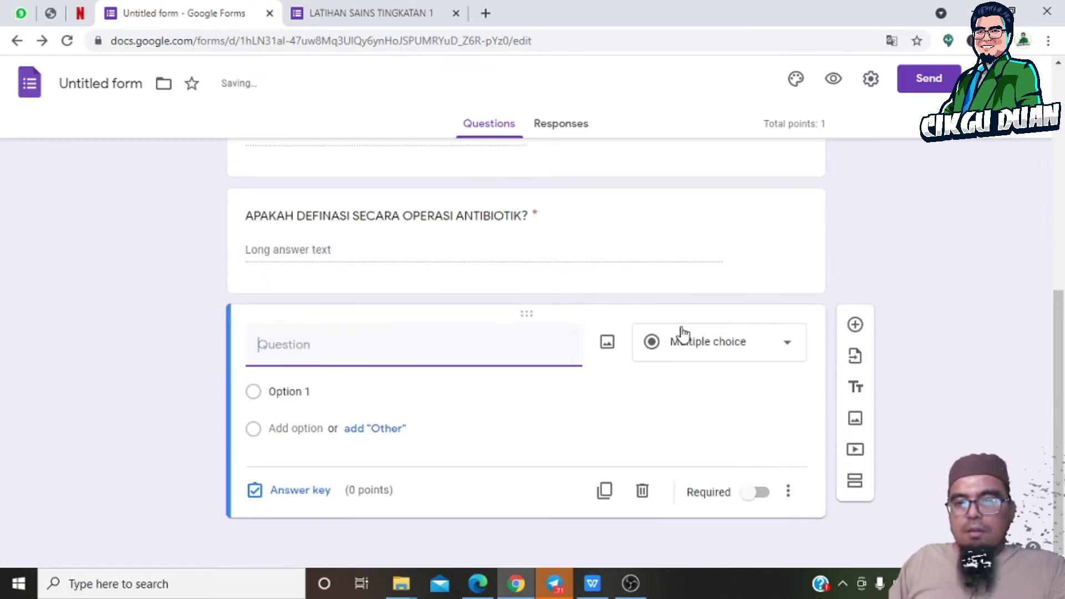
click(692, 347)
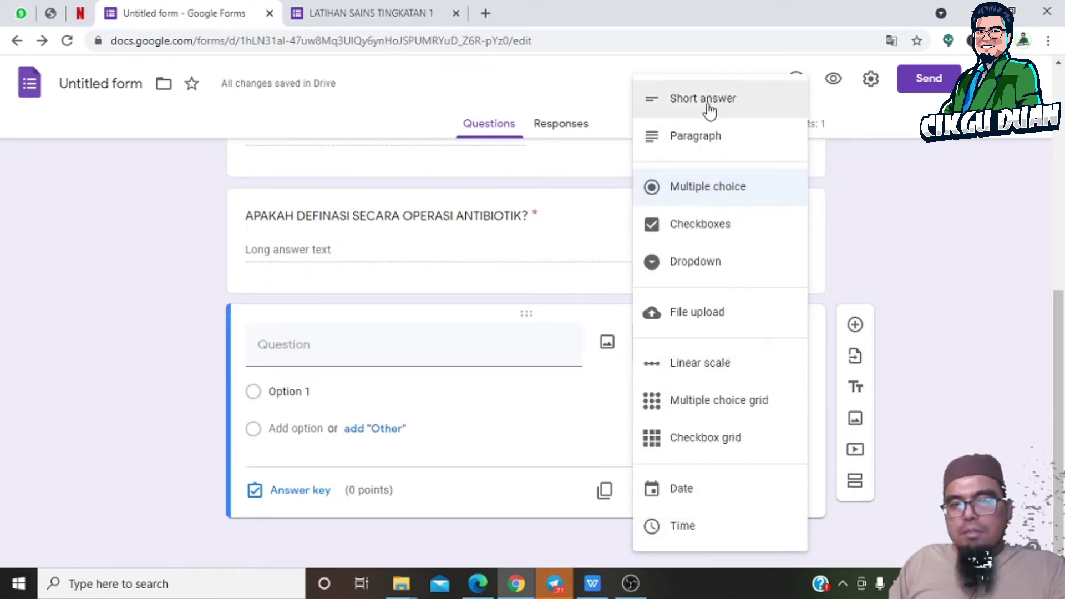
click(719, 192)
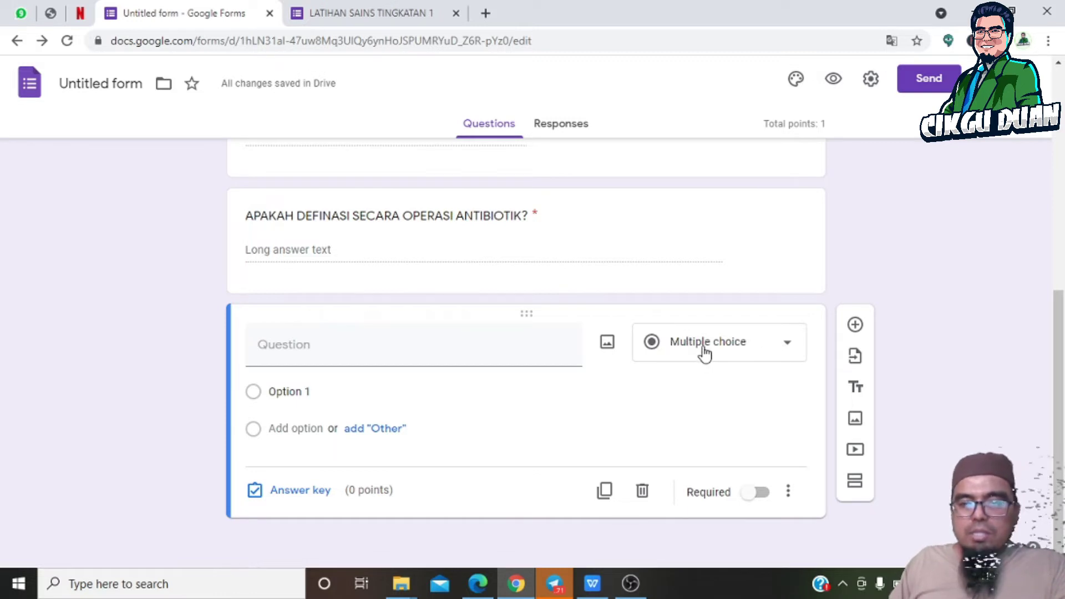
click(464, 340)
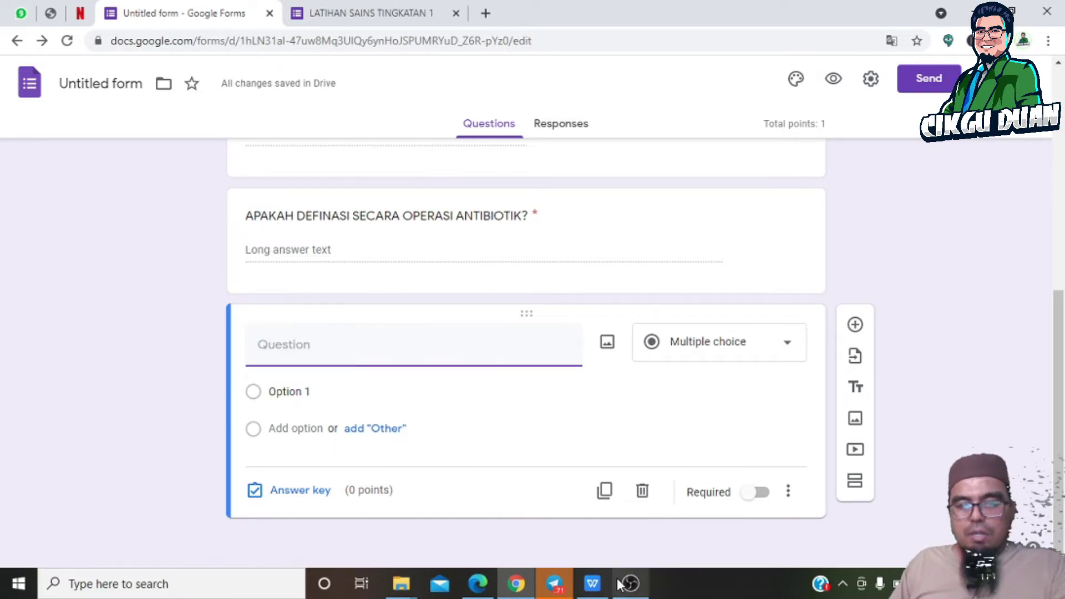
Step: In the WPS Office document, select both "Rajah di bawah menunjukkan suatu simbol" and "Apakah maksud simbol itu?" for copying
click(592, 584)
scroll(367, 362, down, 3)
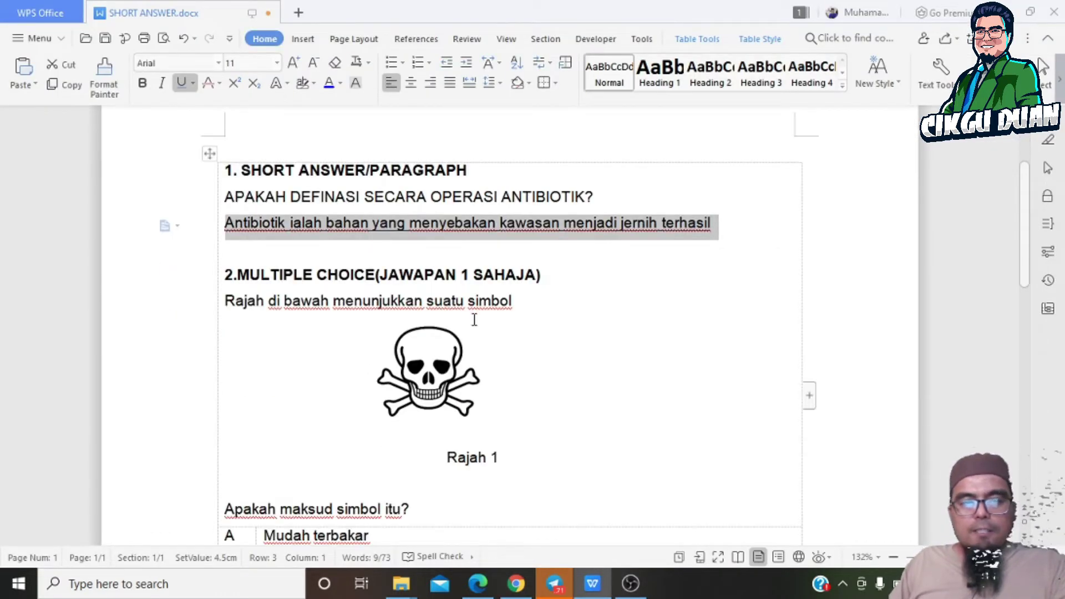
drag(515, 310, 225, 304)
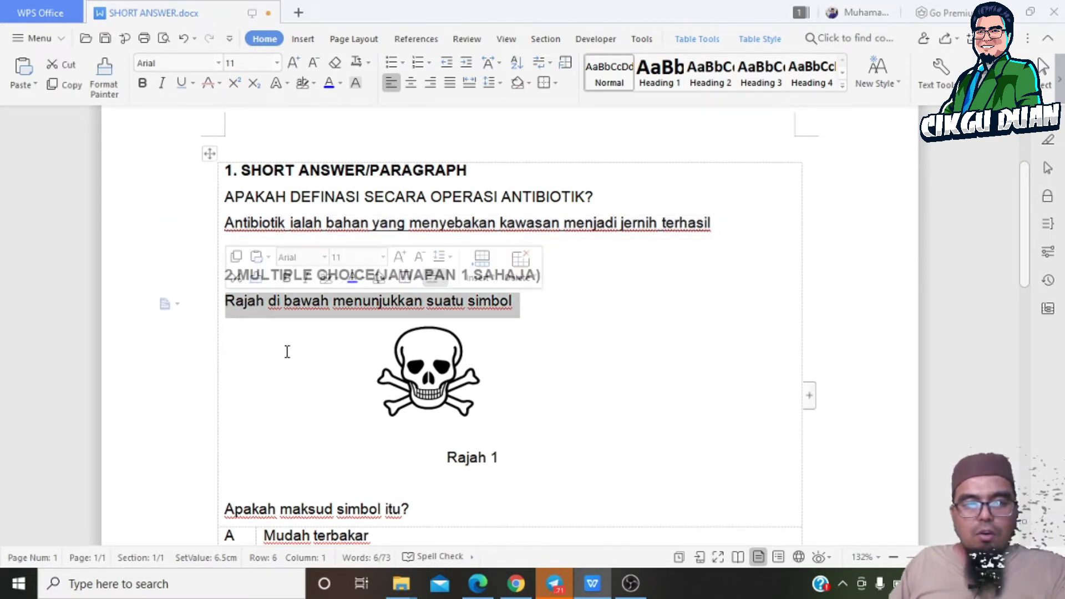
drag(411, 506, 219, 509)
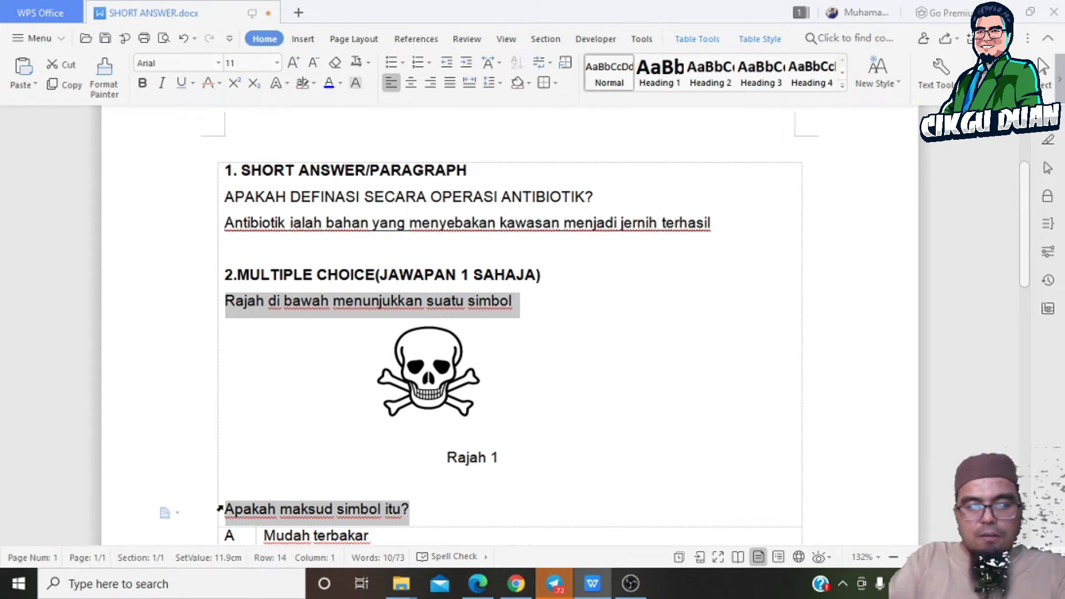
Step: Return to the form in Chrome and enter "Rajah di bawah menunjukkan suatu simbol.Apakah maksud simbol itu?" as the new question's title
click(514, 583)
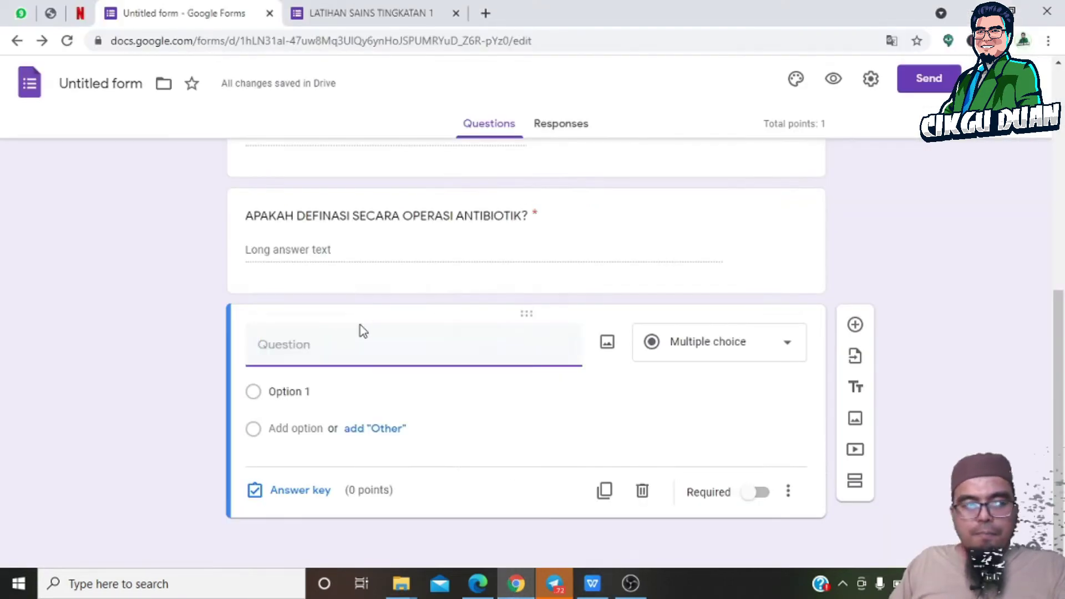
text(Rajah di bawah menunjukkan suatu simbolApakah maksud simbol itu?)
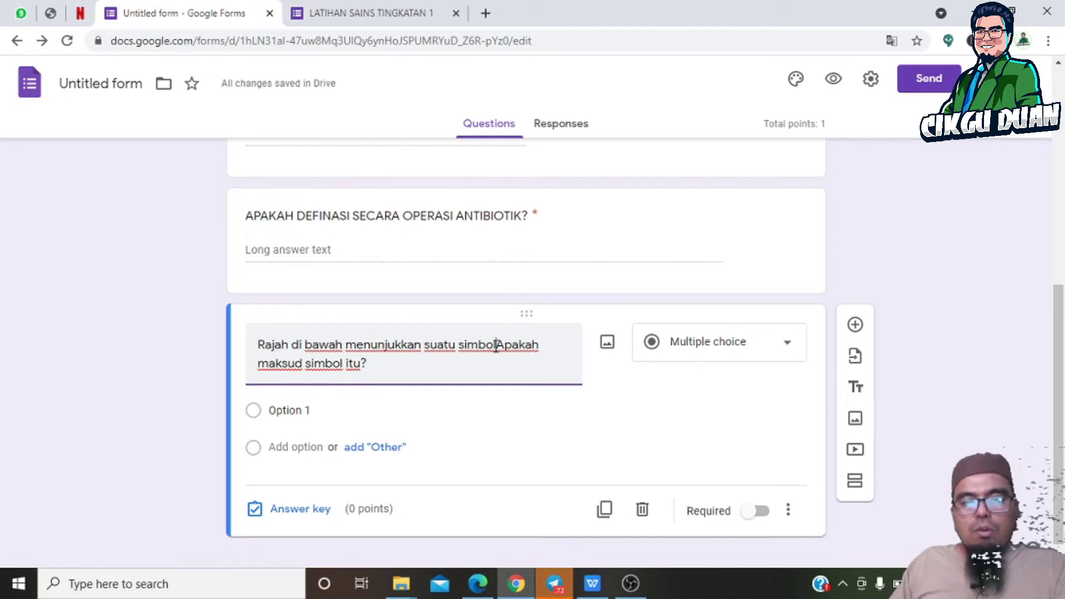
text(.)
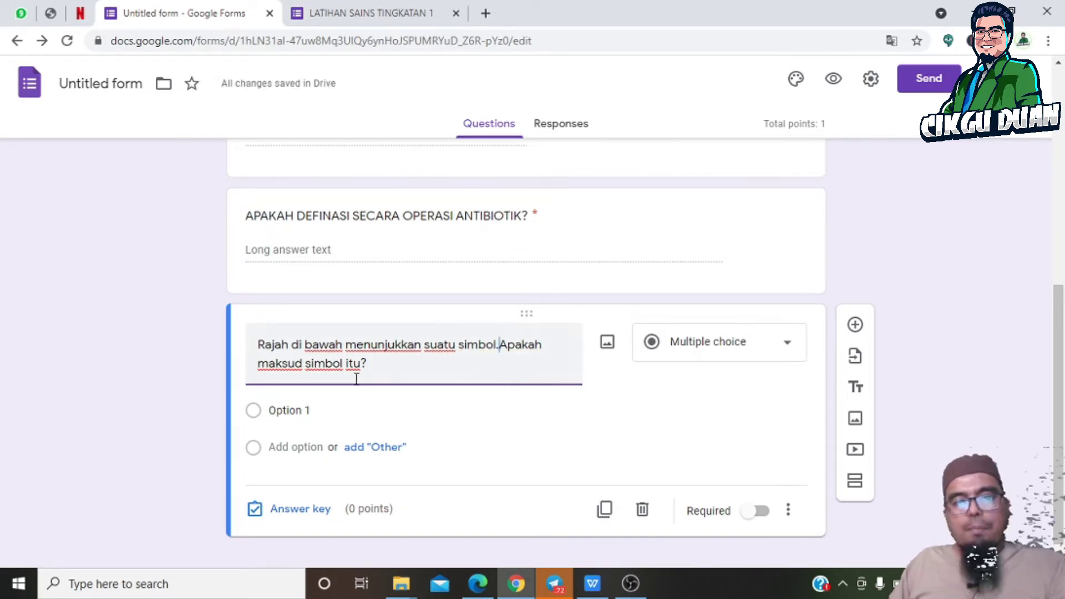
Step: Insert the image file Picture1 from the CARA BUAT KUIZ folder into the symbol question
click(605, 344)
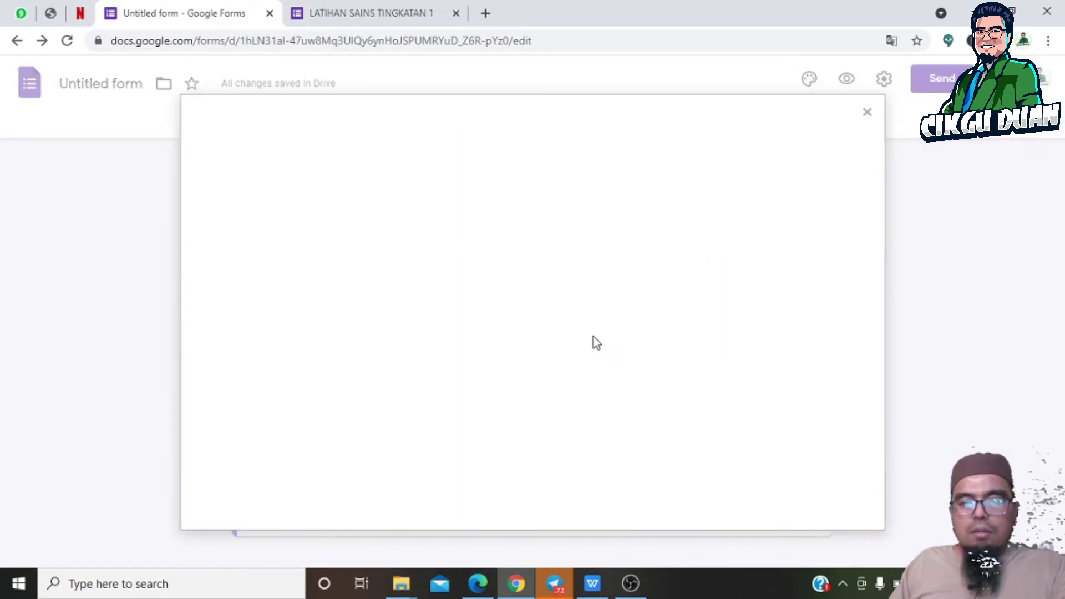
click(546, 410)
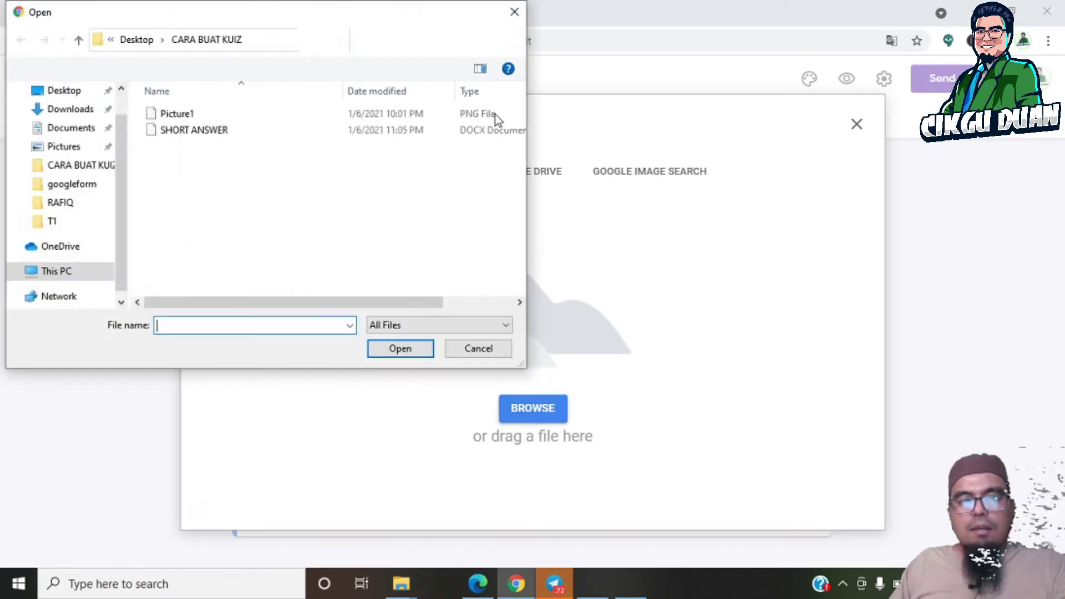
click(186, 118)
click(400, 348)
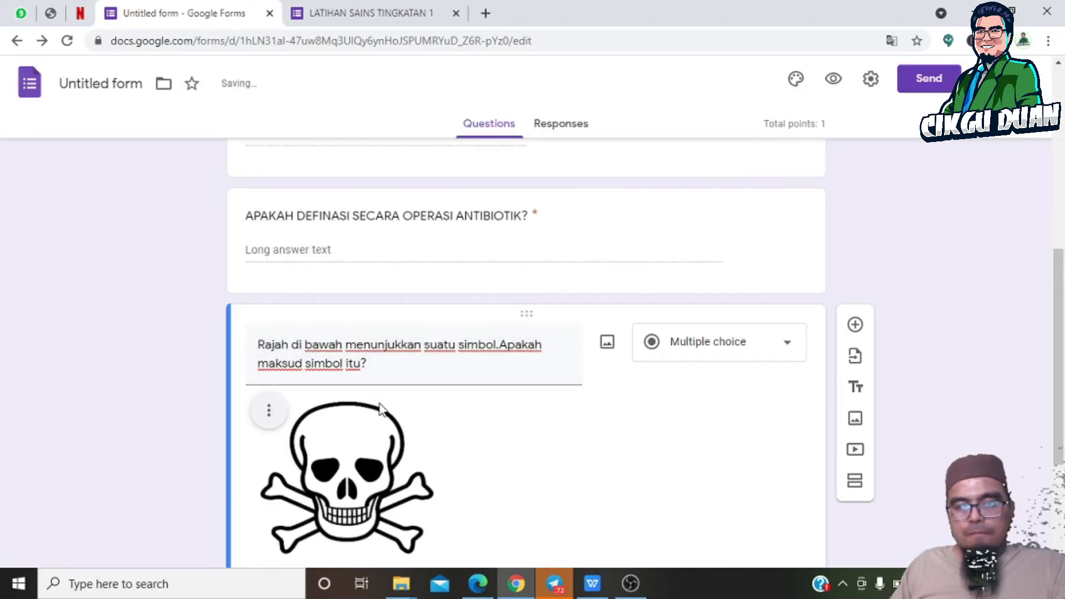
Step: Open the symbol question's first option for editing, and copy answer rows A to D from the table in the WPS Office document
scroll(410, 434, down, 1)
scroll(370, 380, down, 1)
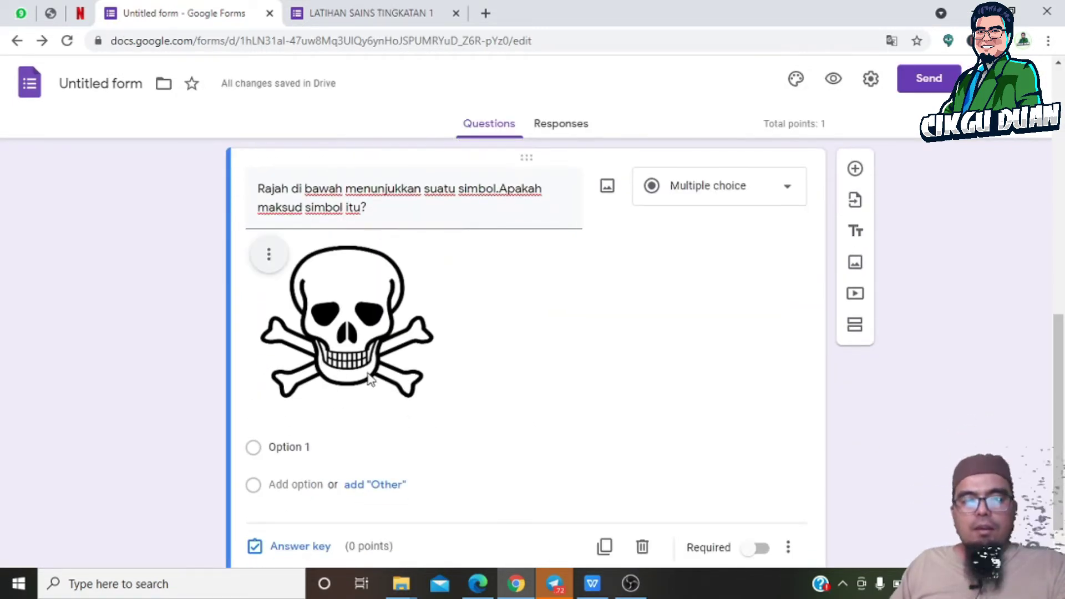
click(321, 444)
click(592, 583)
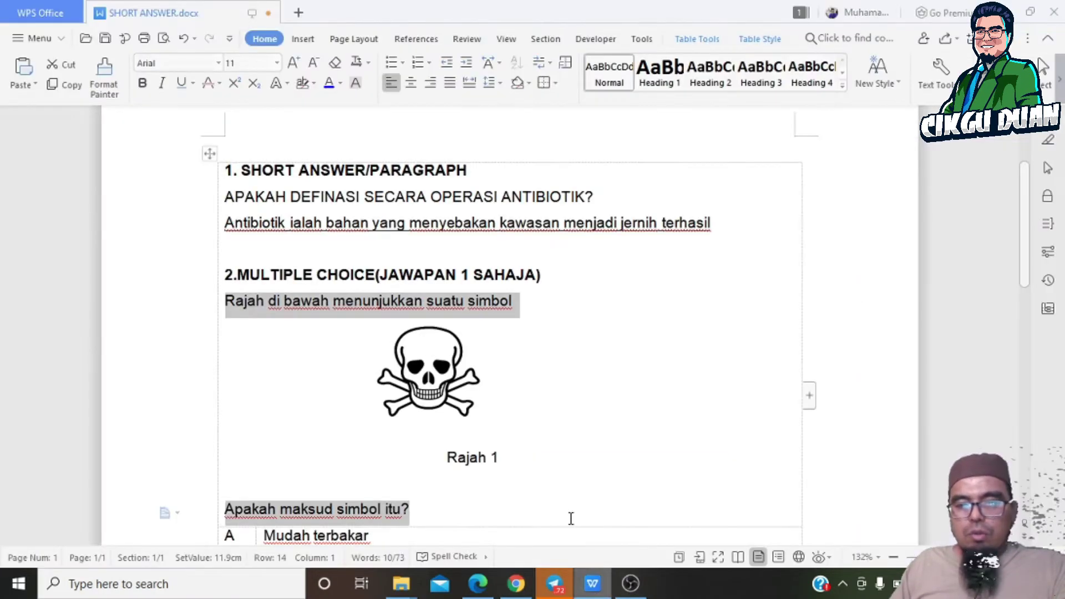
scroll(457, 391, down, 2)
scroll(457, 391, down, 1)
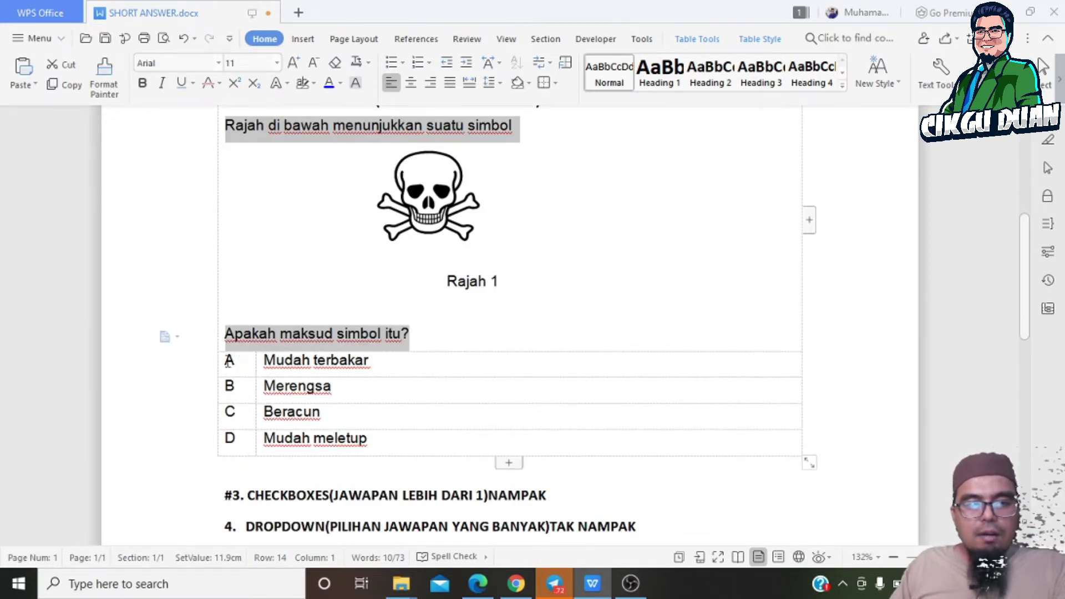
drag(229, 359, 351, 444)
key(ctrl+c)
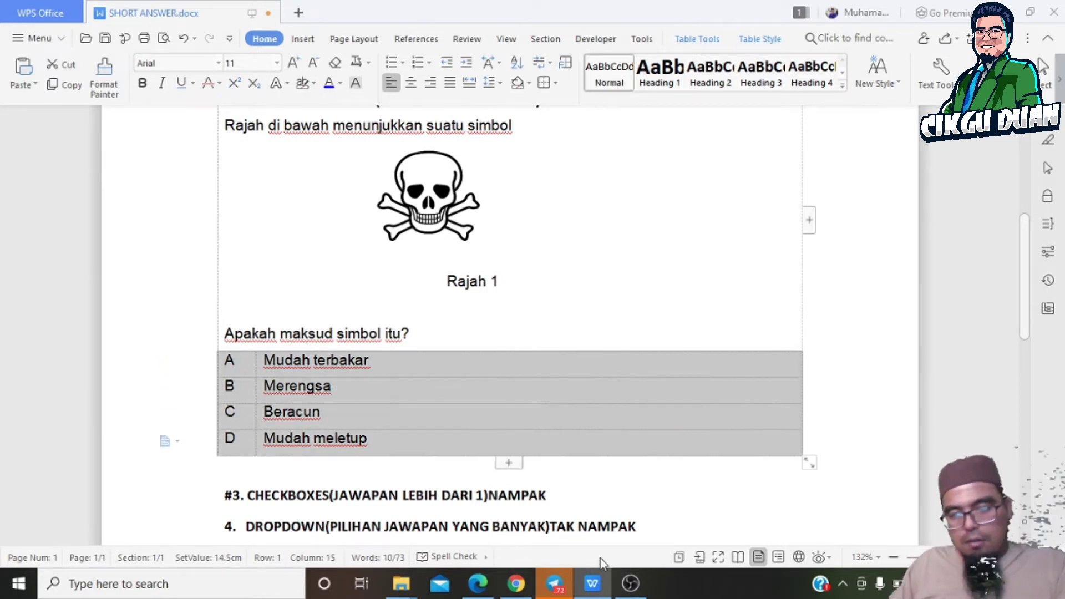
Step: Back in Chrome, paste the options A Mudah terbakar, B Merengsa, C Beracun and D Mudah meletup into the symbol question
click(533, 584)
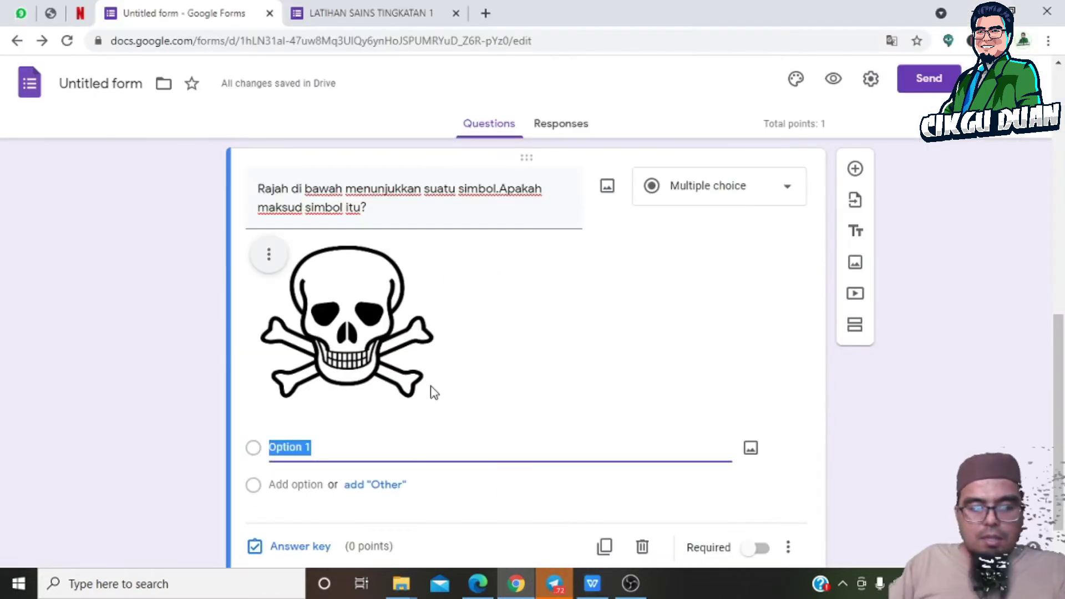
key(ctrl+v)
scroll(411, 435, down, 3)
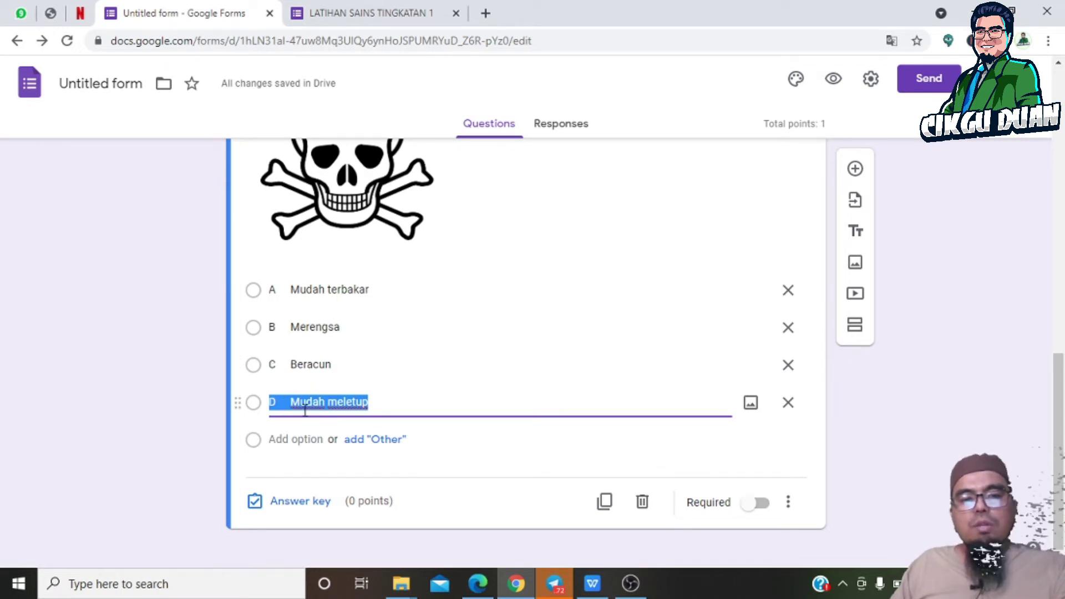
scroll(538, 352, up, 4)
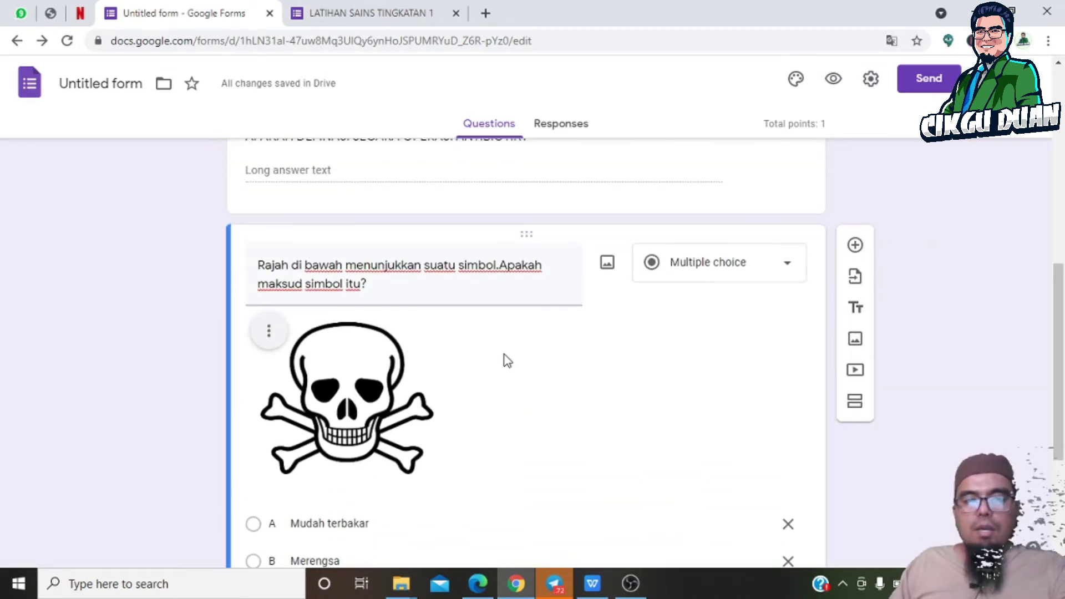
scroll(507, 361, down, 1)
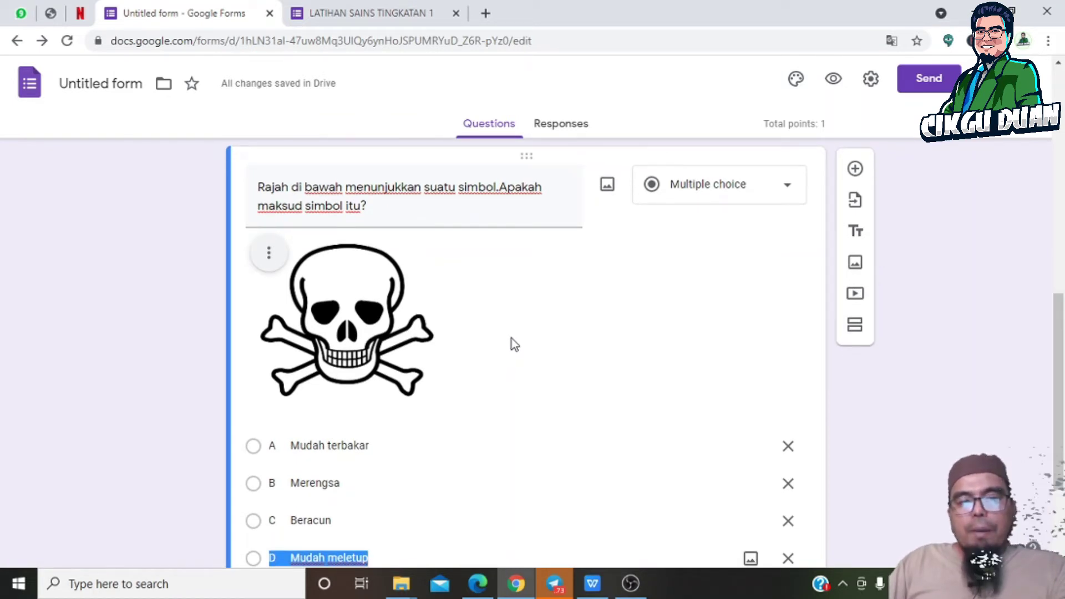
scroll(327, 500, down, 1)
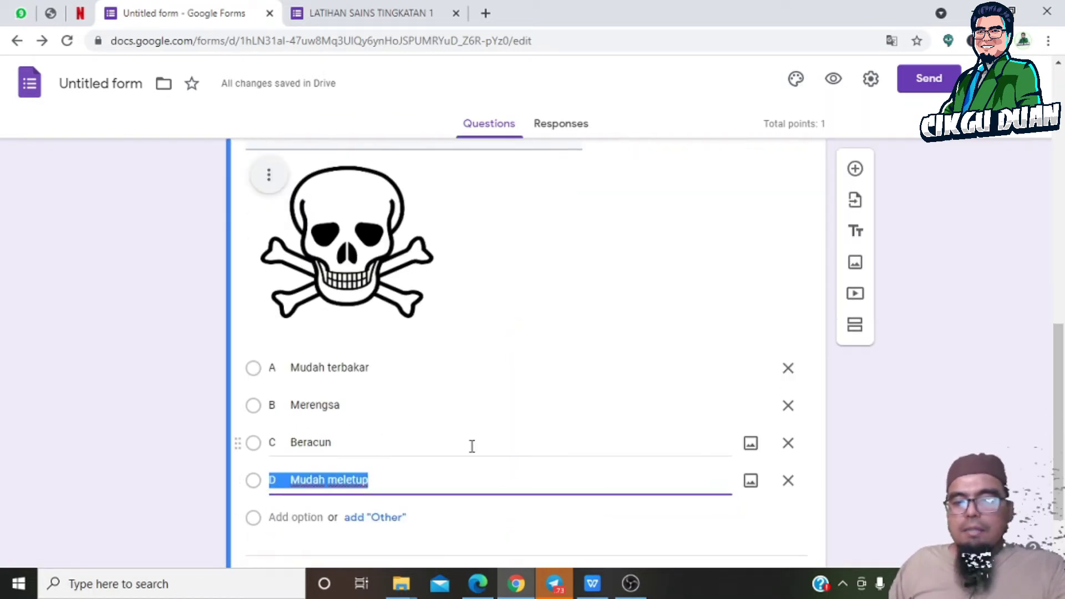
scroll(472, 446, down, 1)
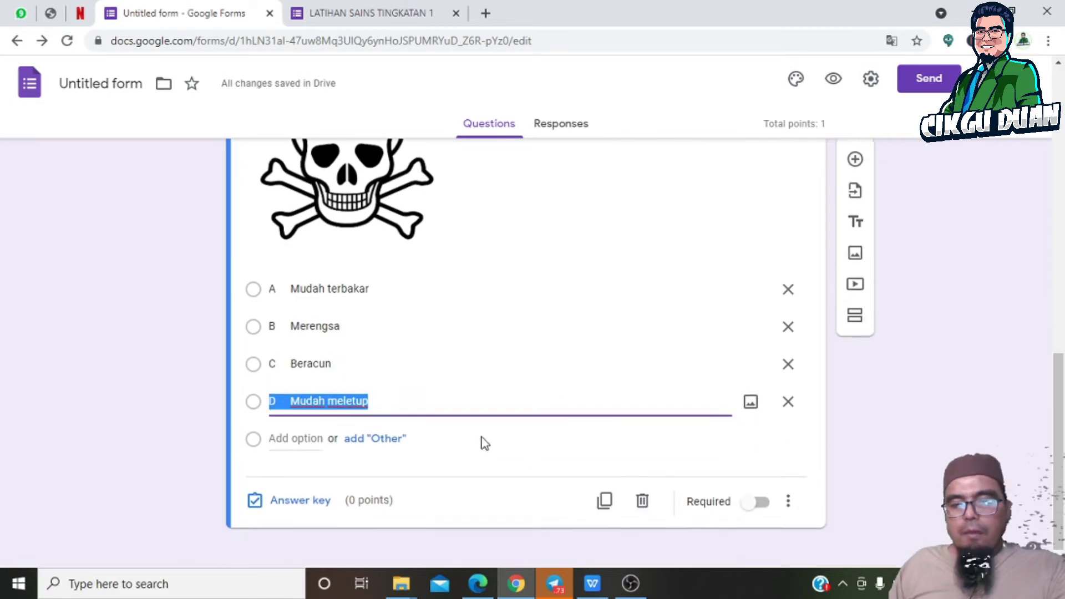
Step: Make the symbol question required and set its answer key to 1 point
click(758, 492)
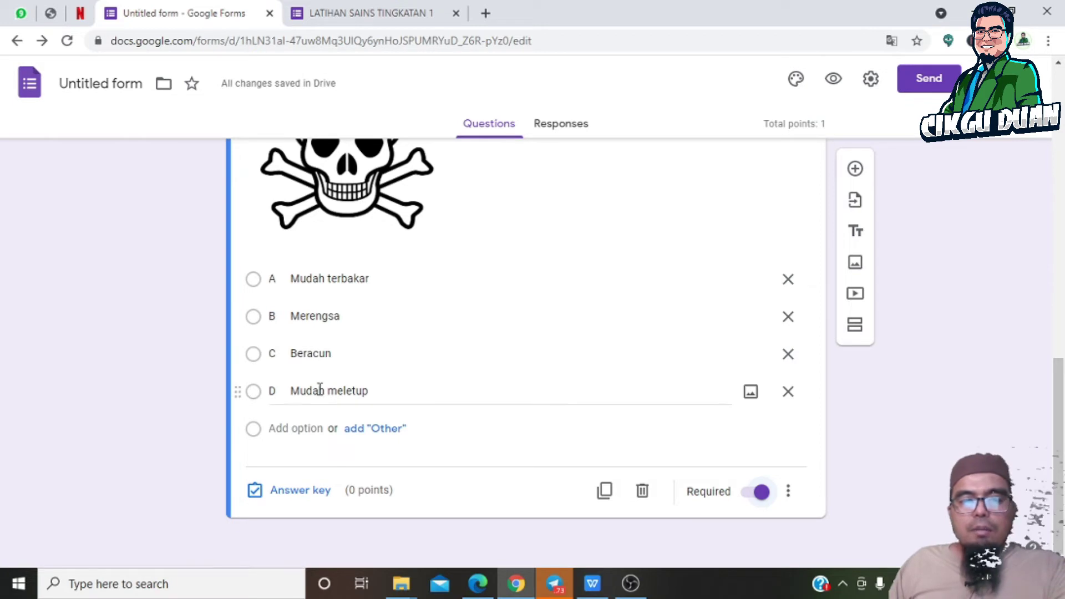
click(303, 496)
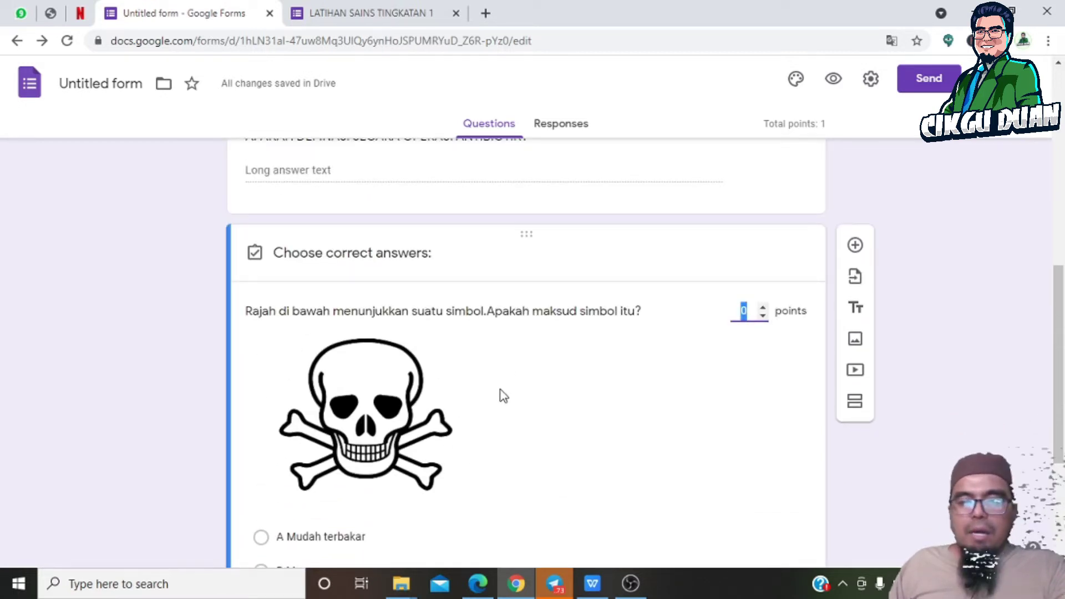
click(764, 307)
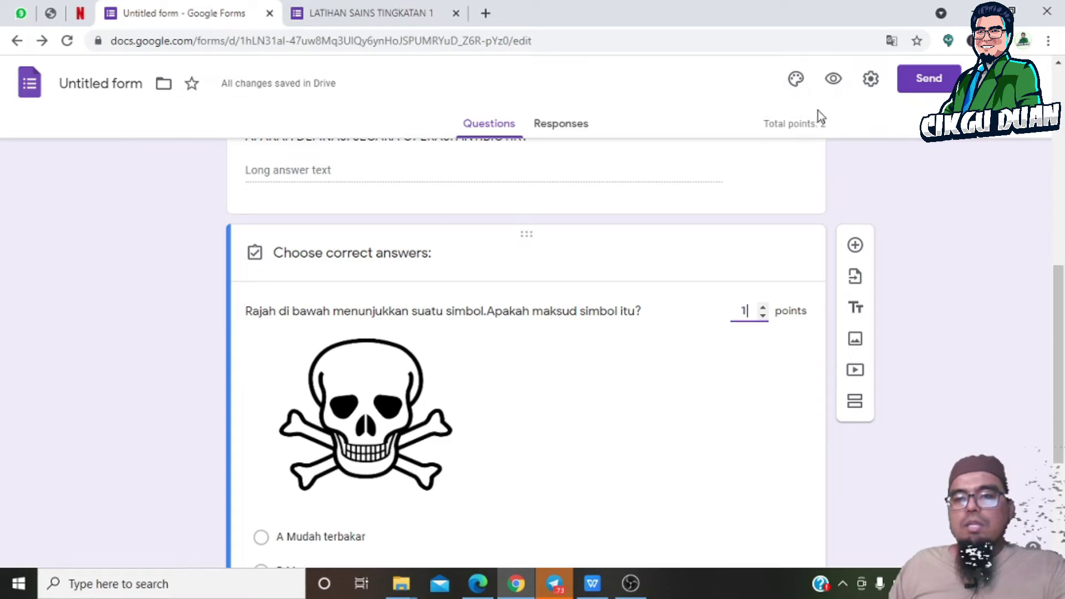
Step: Mark option C Beracun as the correct answer in the symbol question's answer key
scroll(527, 449, down, 3)
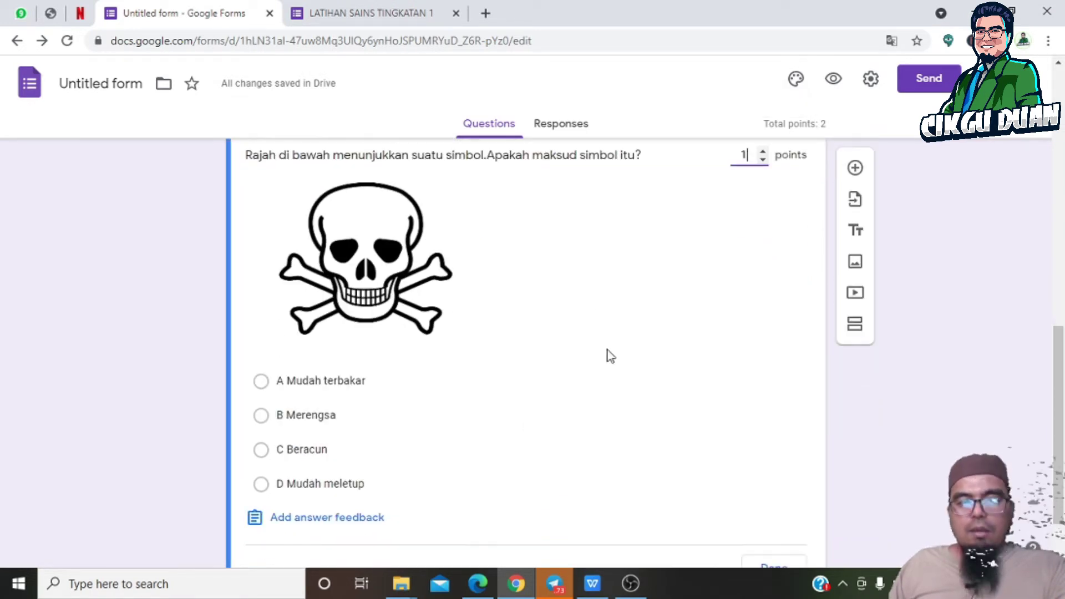
scroll(343, 401, down, 1)
scroll(402, 300, up, 1)
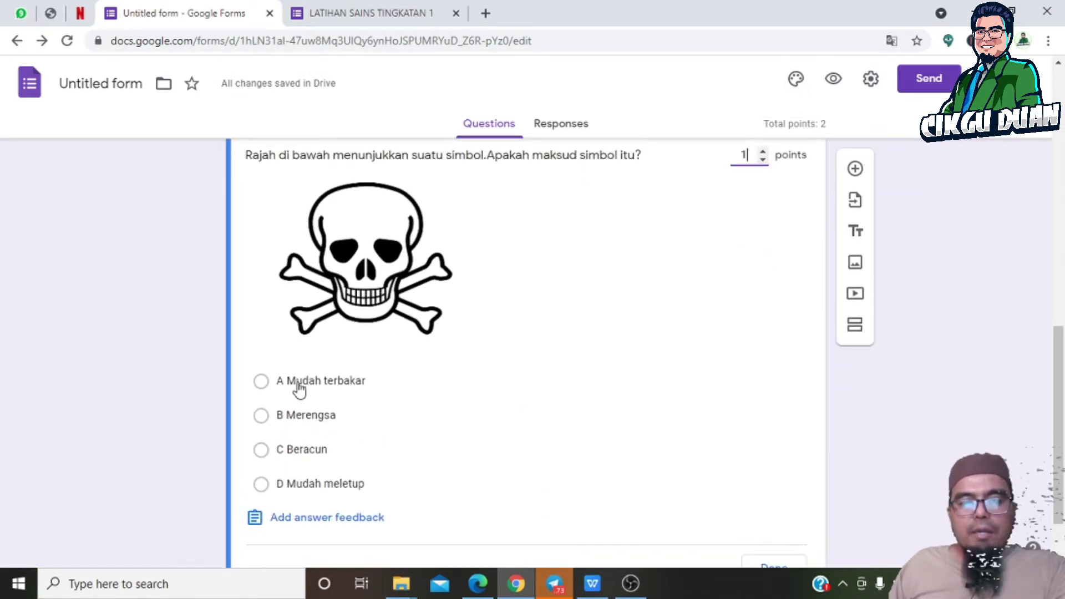
click(261, 451)
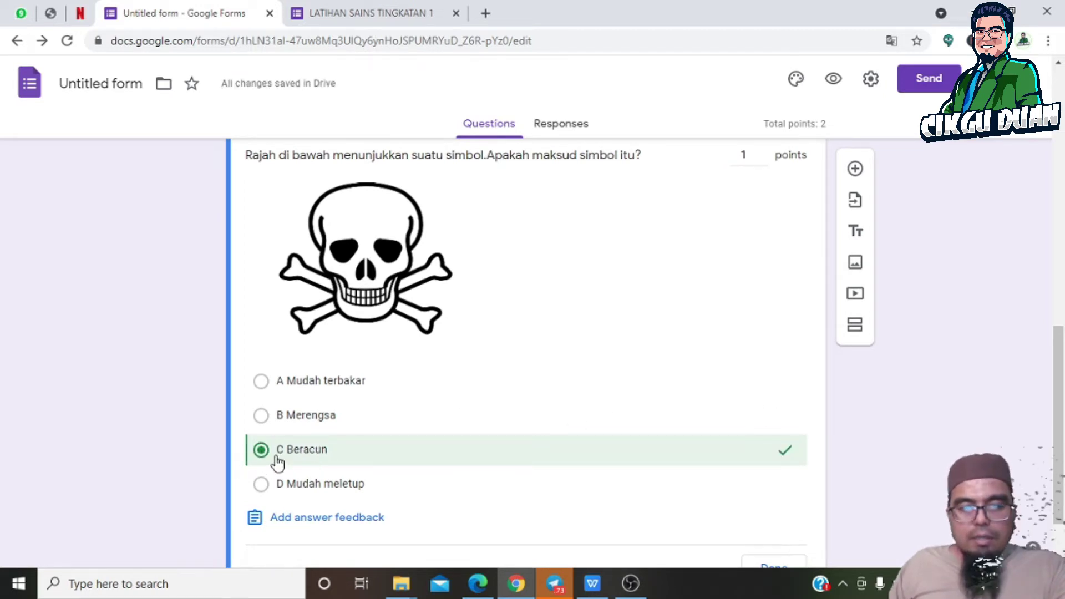
click(263, 416)
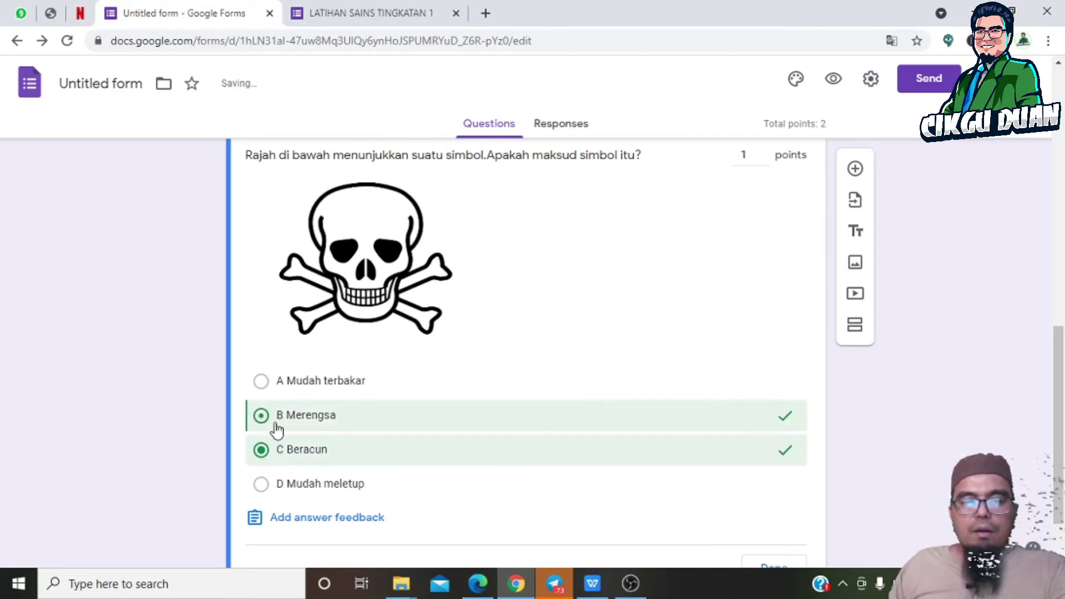
click(262, 381)
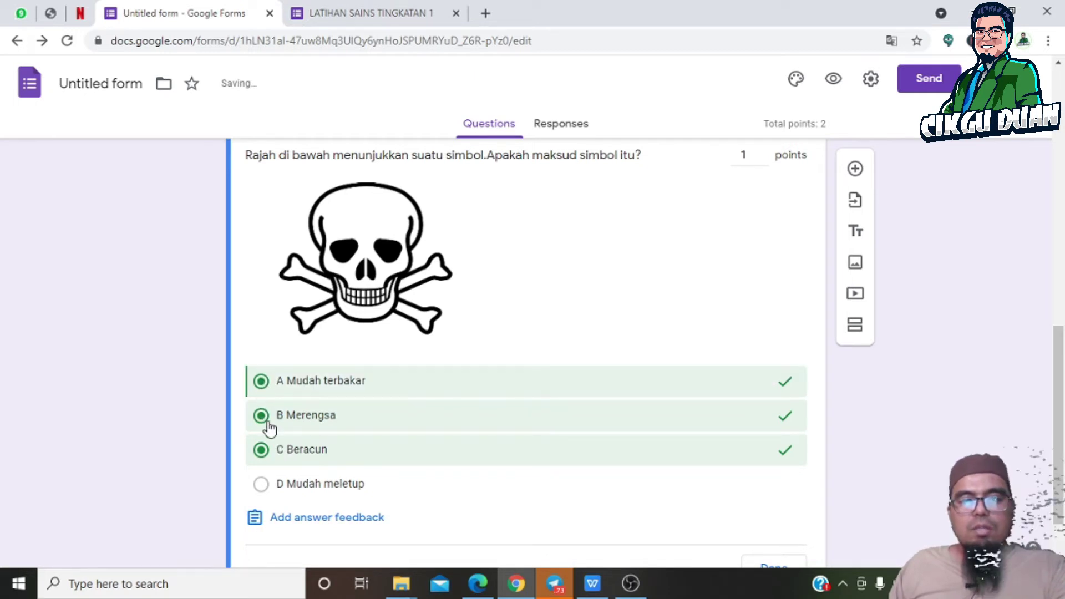
click(261, 485)
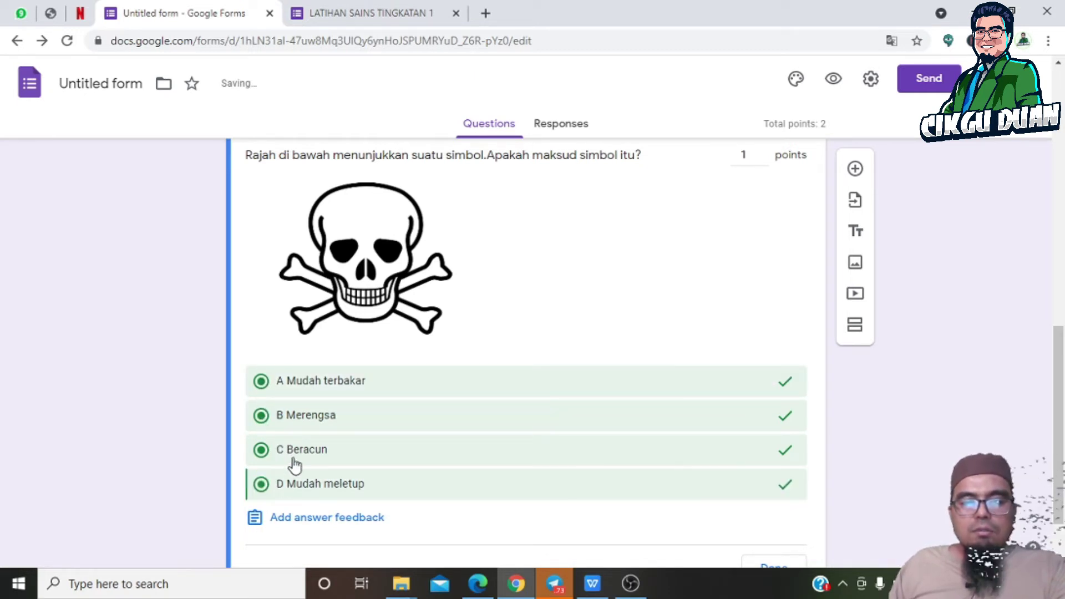
click(260, 449)
click(262, 484)
click(262, 418)
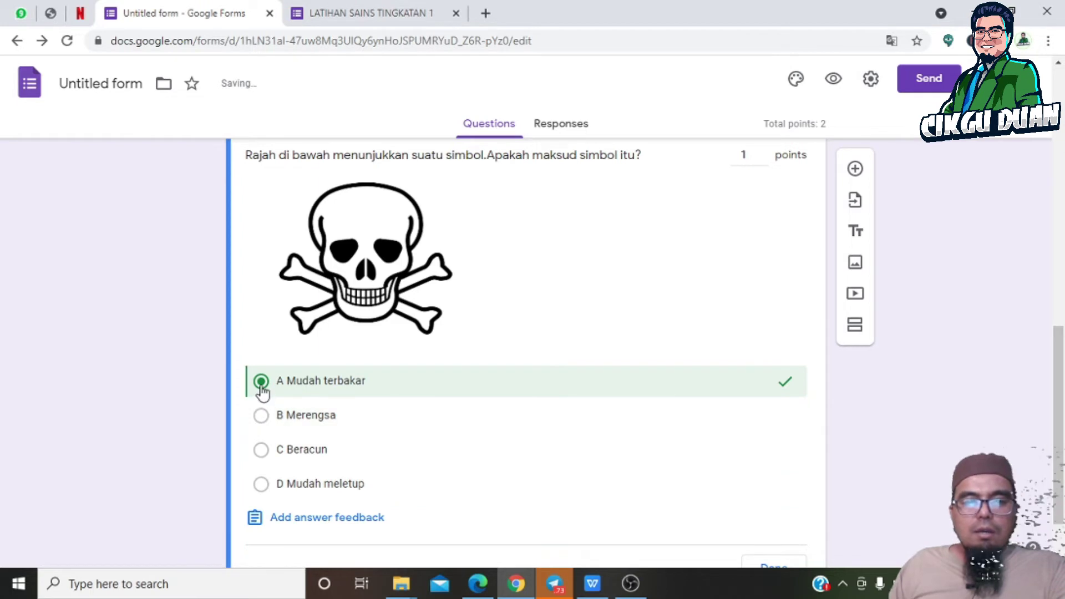
click(261, 382)
click(262, 452)
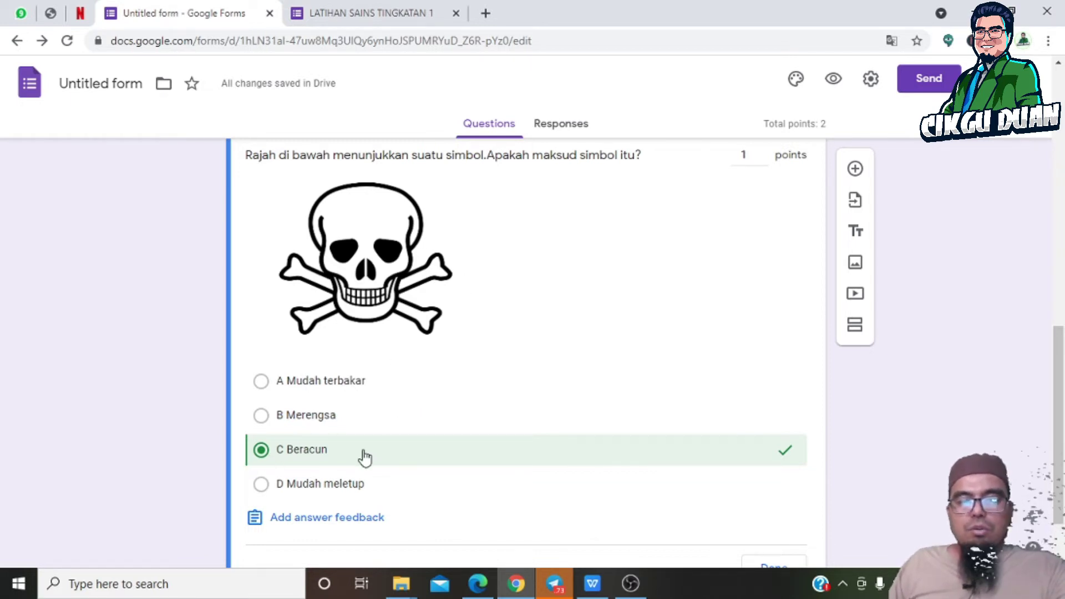
Step: Finish the symbol question's answer key and add a new question of the Checkboxes type below it
scroll(671, 483, down, 2)
click(787, 496)
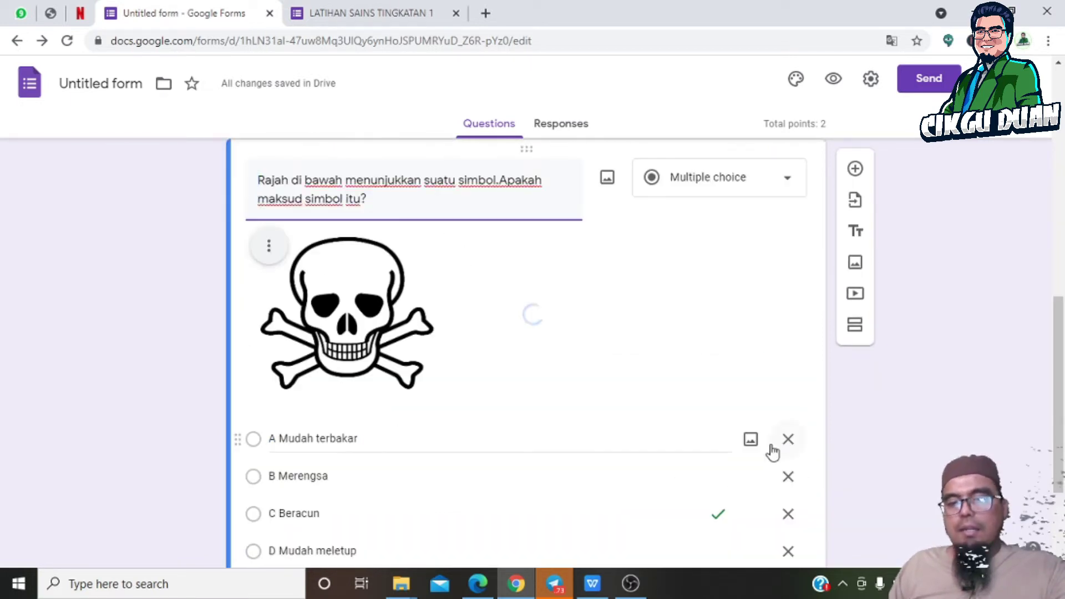
scroll(507, 414, up, 1)
scroll(509, 414, up, 3)
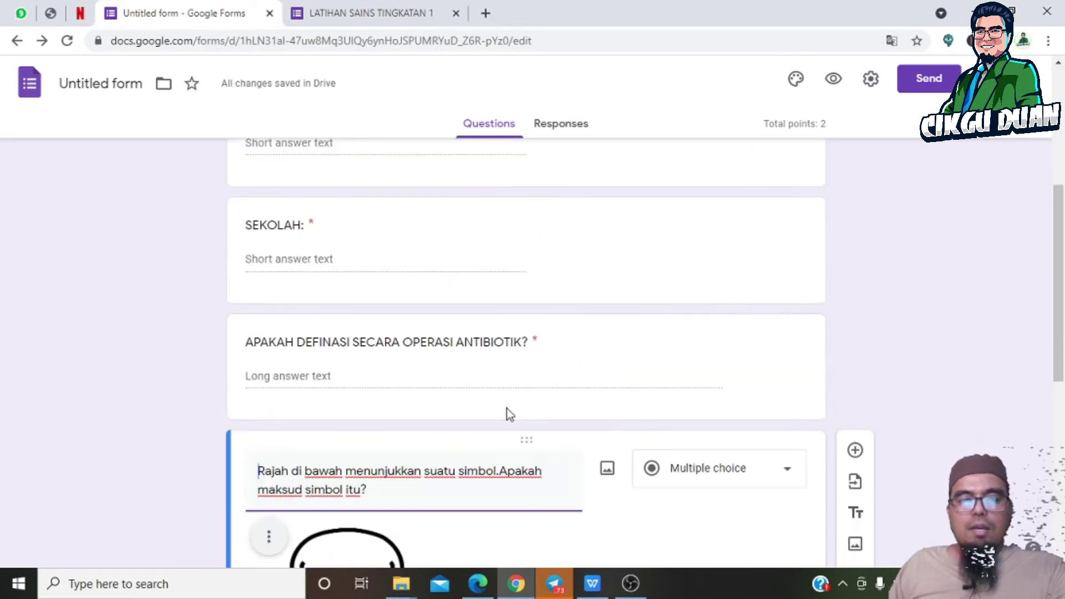
scroll(507, 409, down, 5)
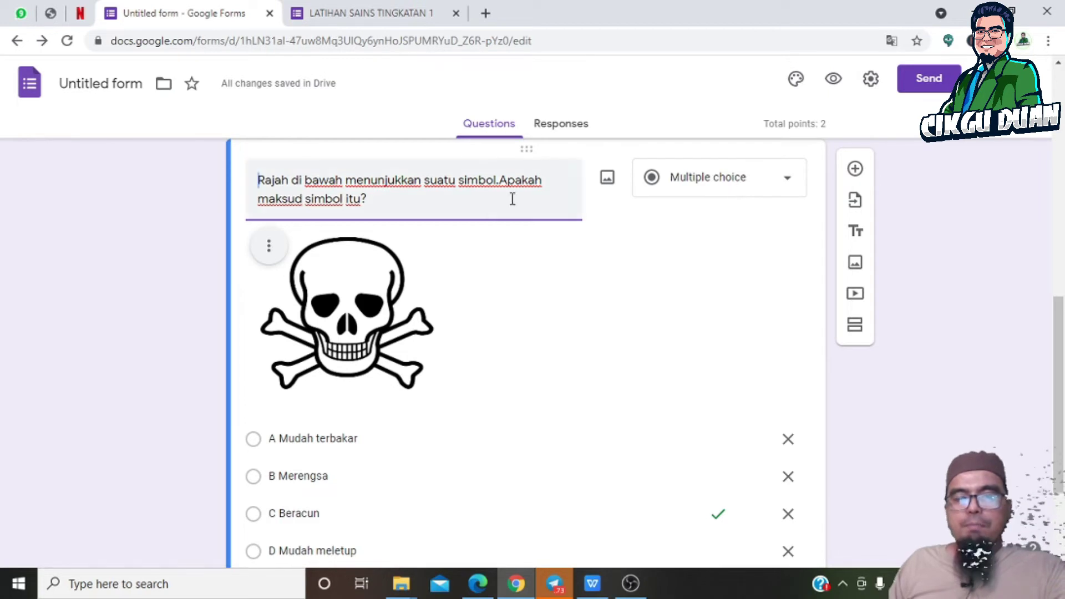
scroll(348, 366, down, 3)
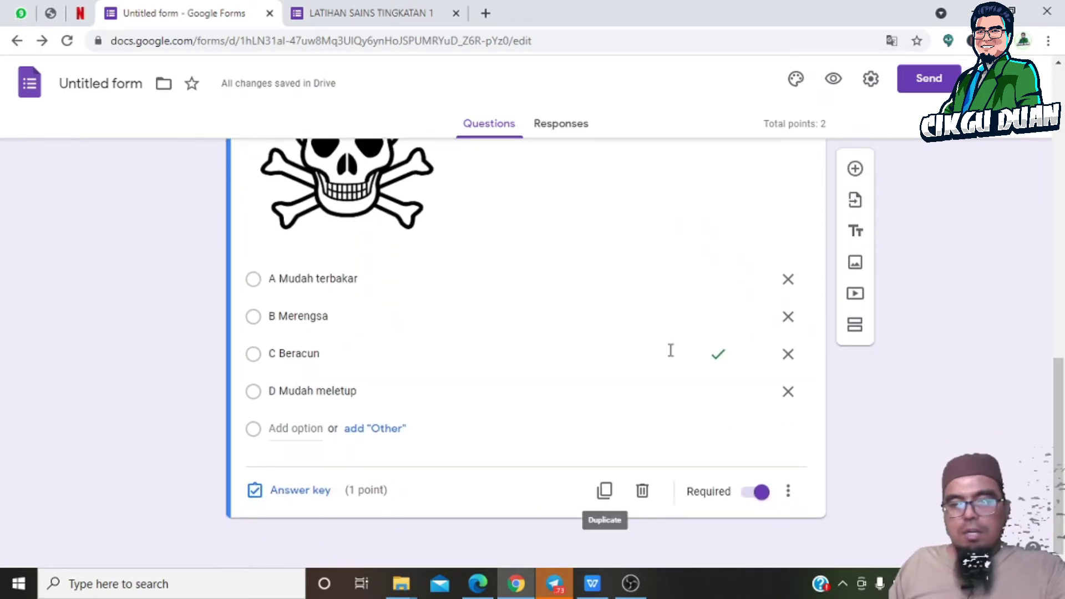
click(855, 169)
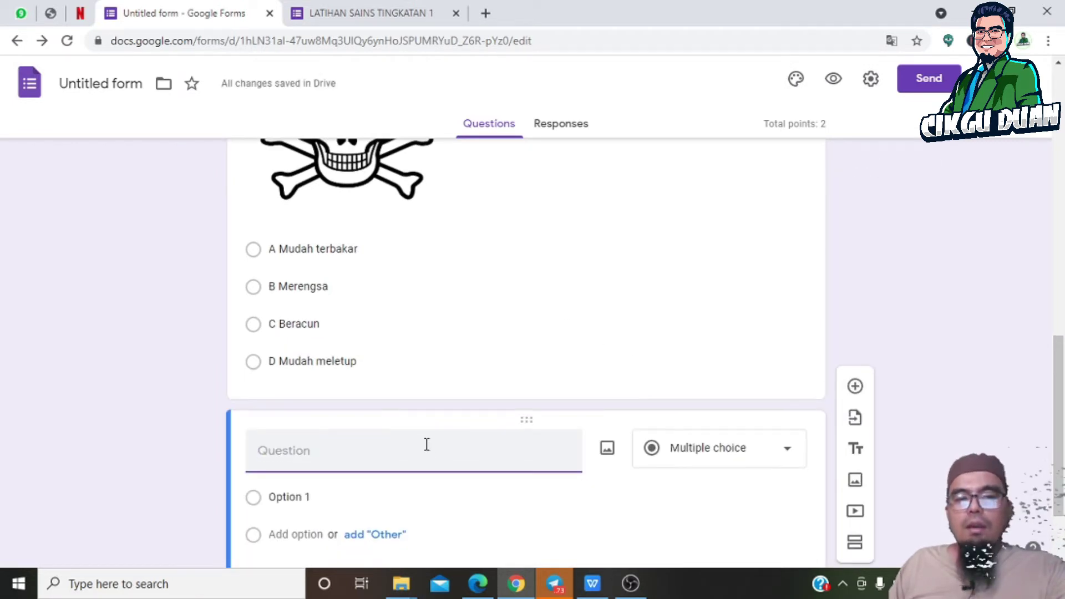
scroll(555, 463, down, 1)
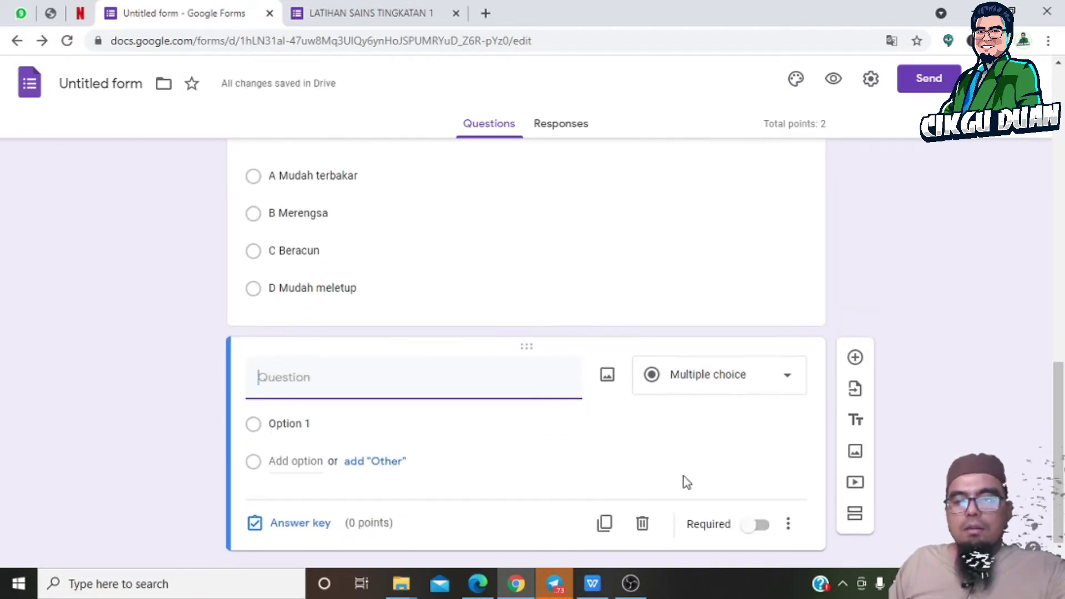
click(756, 383)
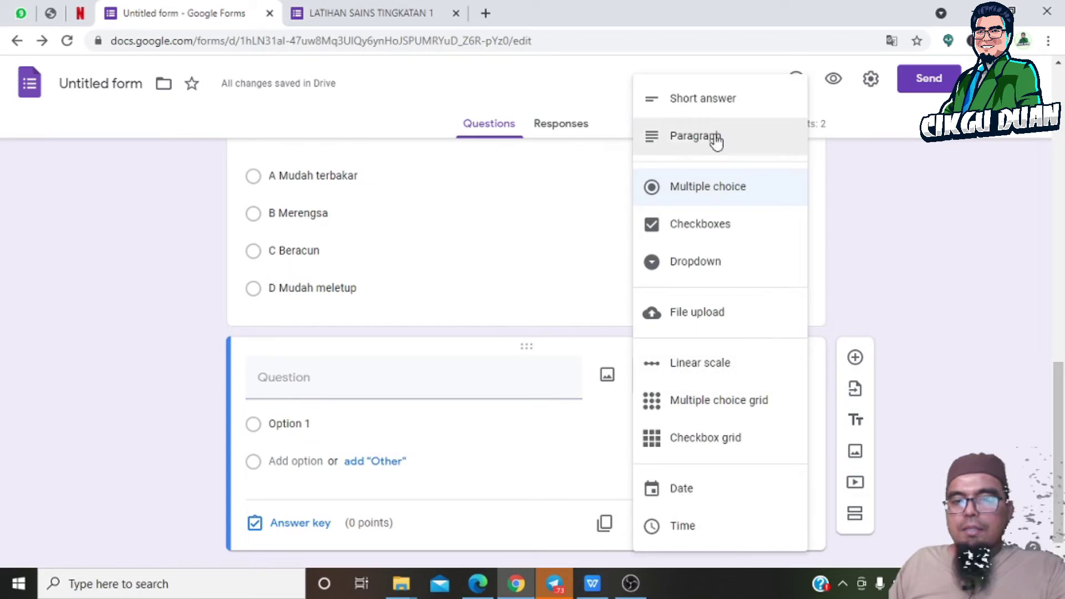
click(704, 229)
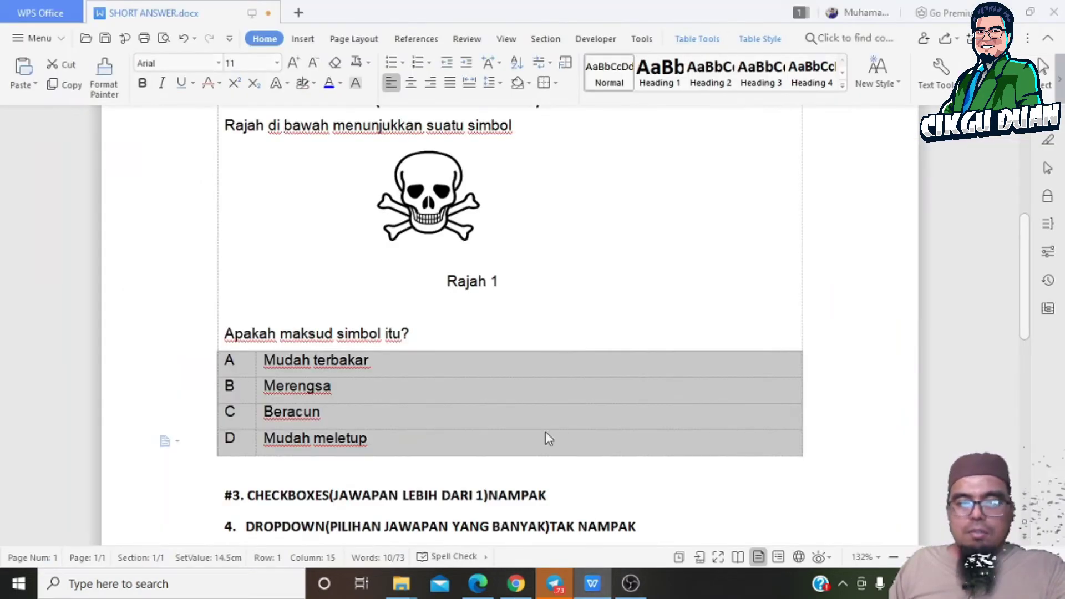
Step: Copy "Apakah maksud simbol itu?" from the WPS Office document and paste it as the checkbox question's title in Chrome
click(593, 584)
scroll(385, 404, down, 1)
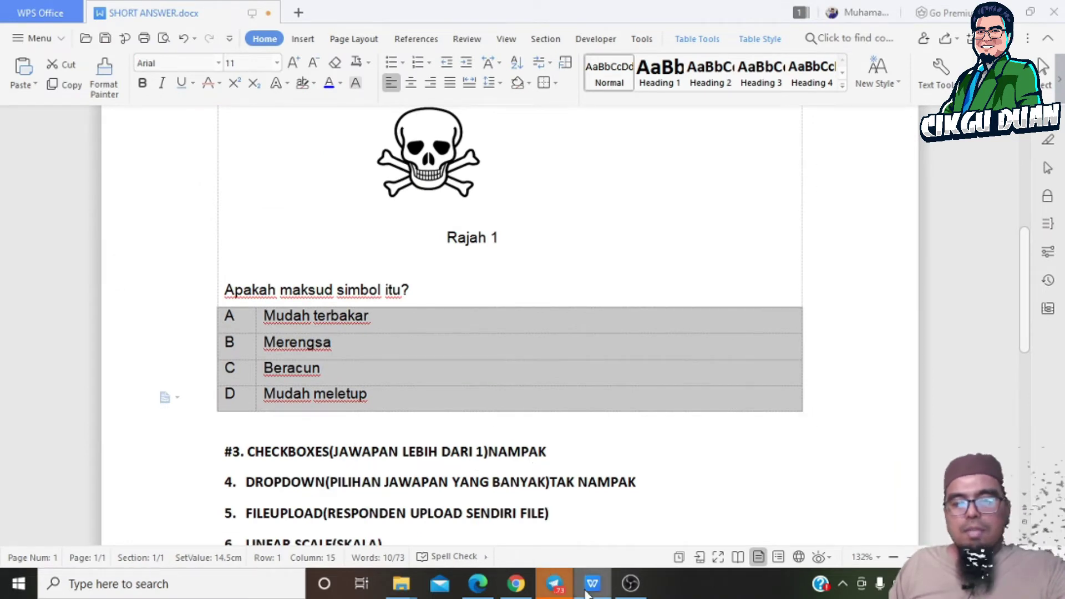
scroll(464, 416, up, 1)
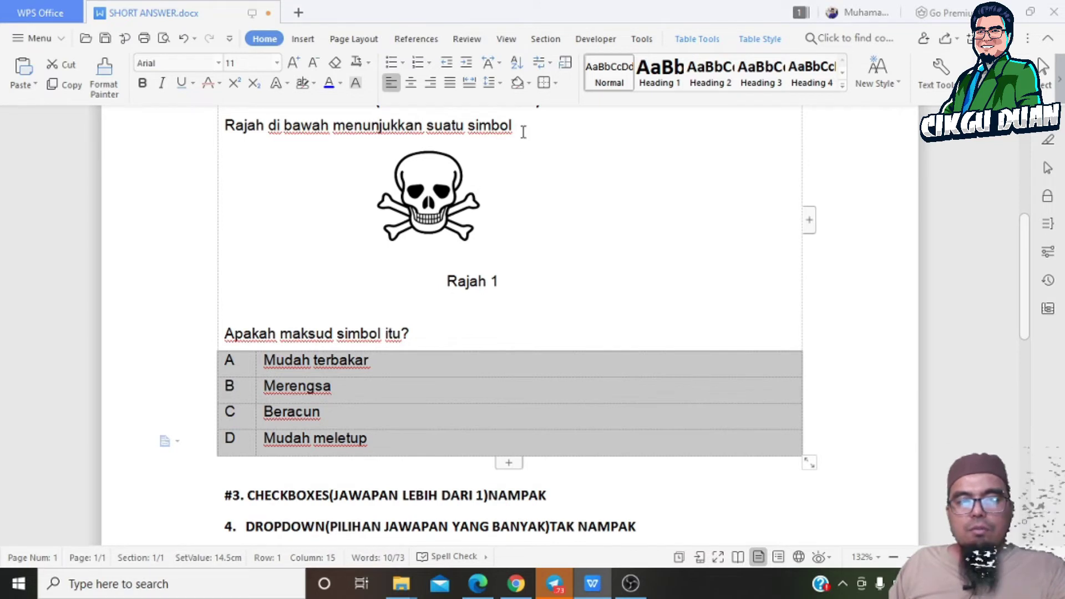
drag(524, 132, 225, 127)
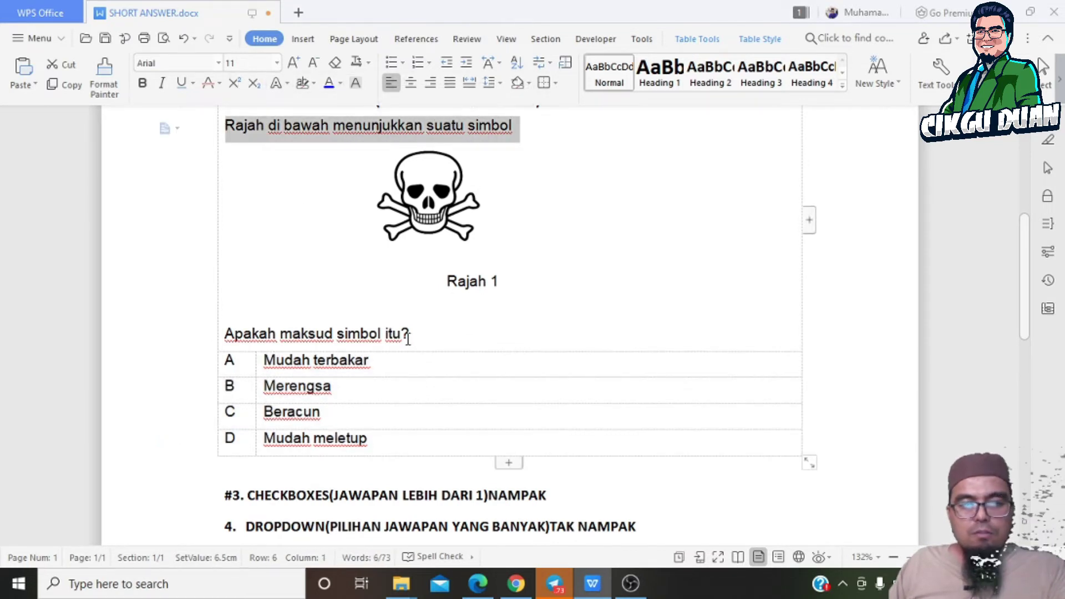
drag(408, 339, 243, 317)
key(ctrl+c)
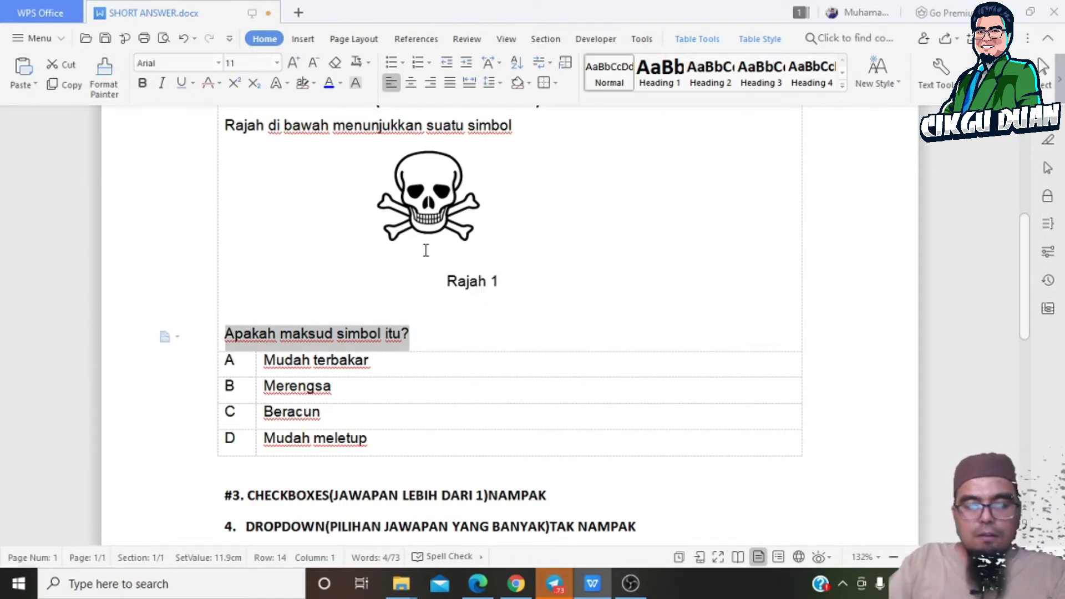
click(516, 584)
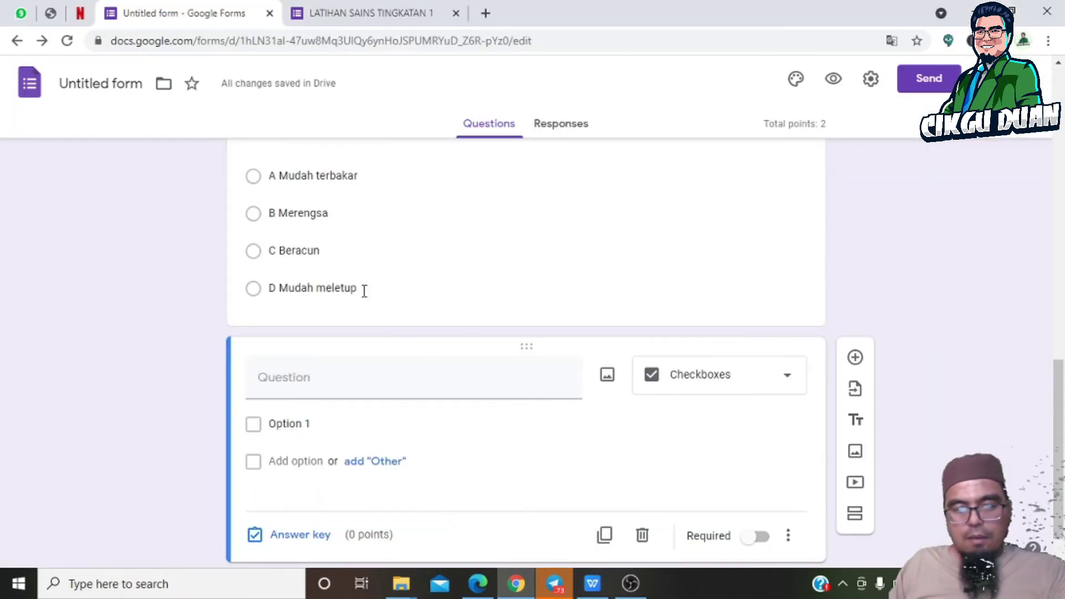
click(338, 383)
key(ctrl+v)
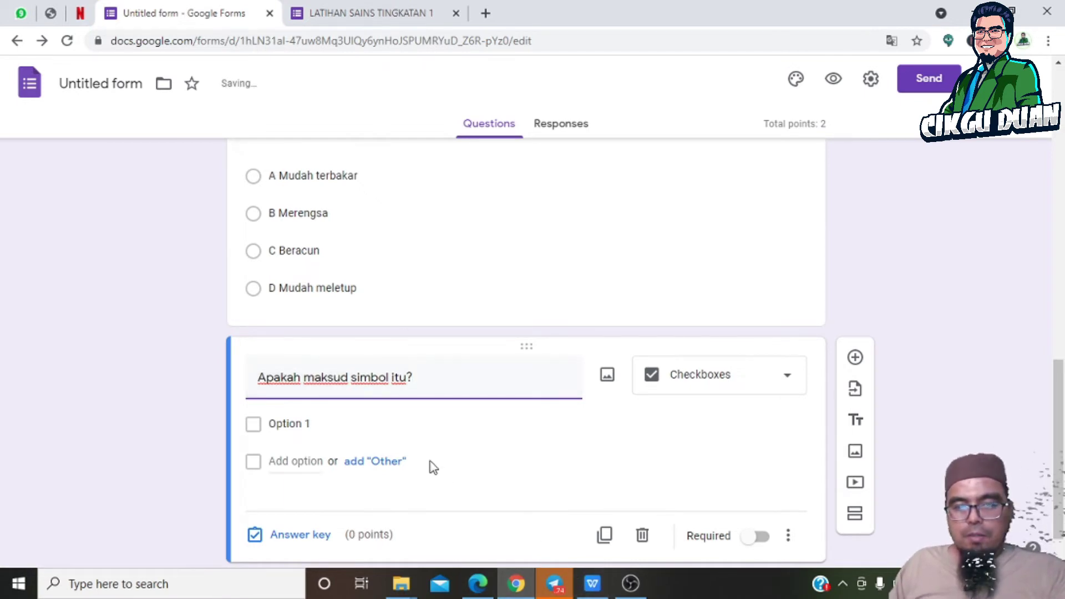
Step: Switch to the WPS Office document and copy the four answer texts from the table without their letters A to D
click(594, 589)
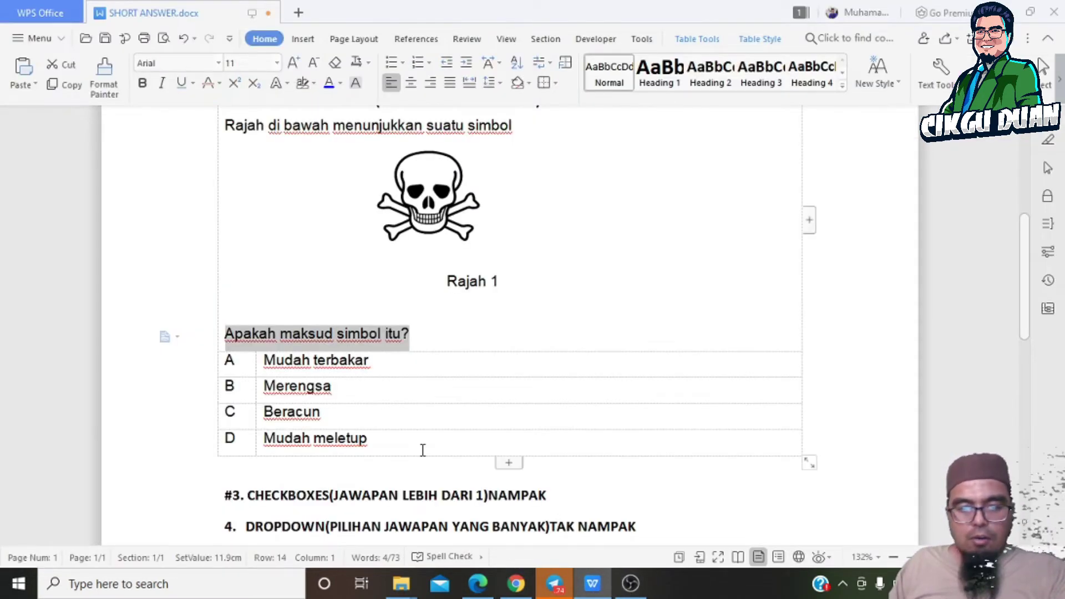
drag(234, 361, 288, 369)
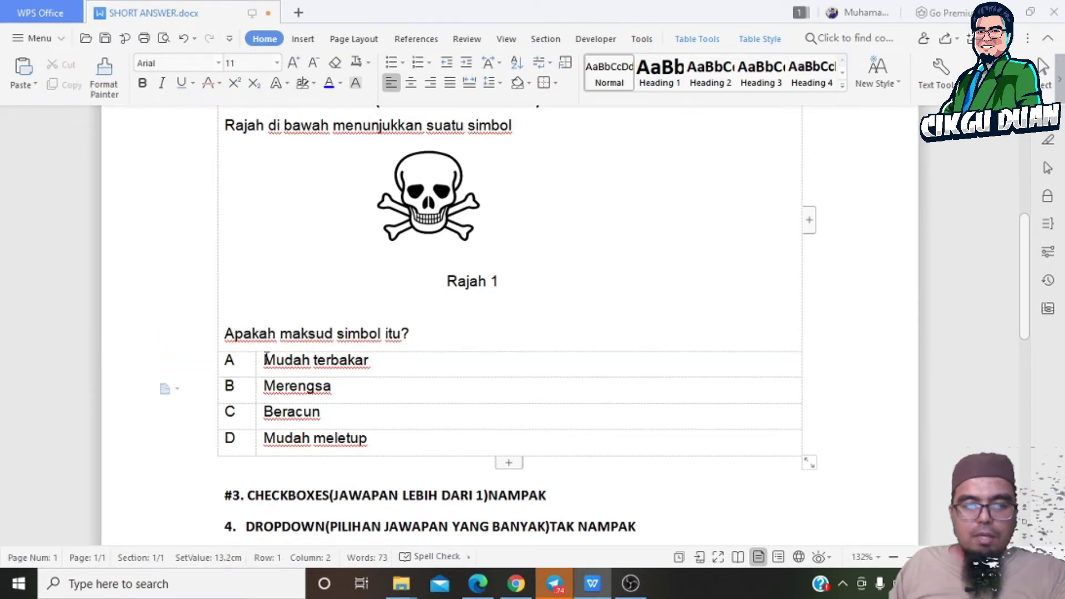
mouse_move(265, 359)
mouse_down()
mouse_move(289, 361)
mouse_move(361, 438)
mouse_up()
key(ctrl+c)
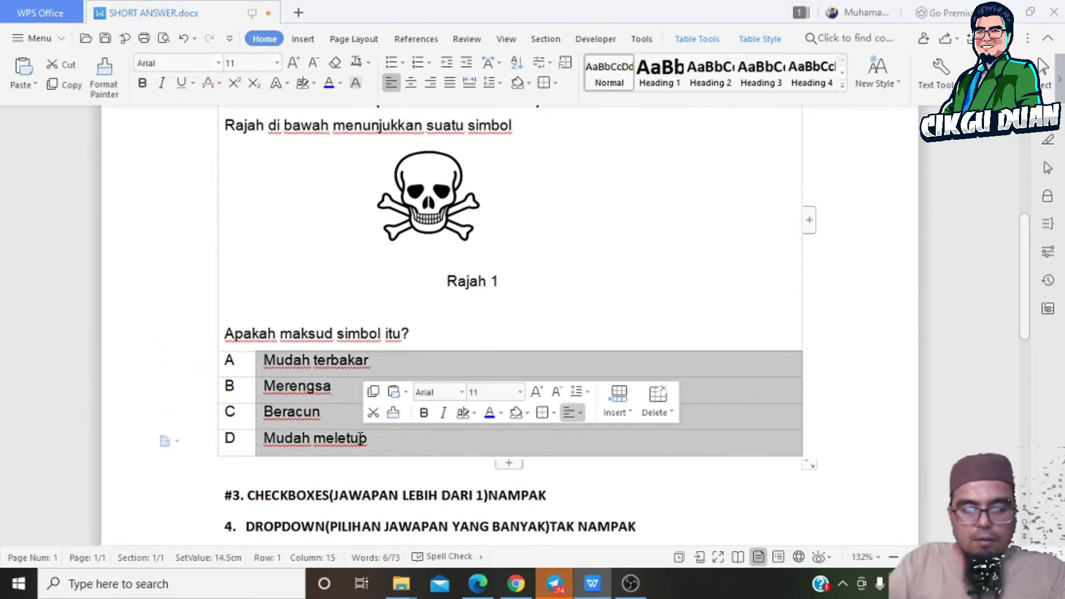
Step: Back in Chrome, paste Mudah terbakar, Merengsa, Beracun and Mudah meletup as the checkbox question's options and make the question required
click(516, 583)
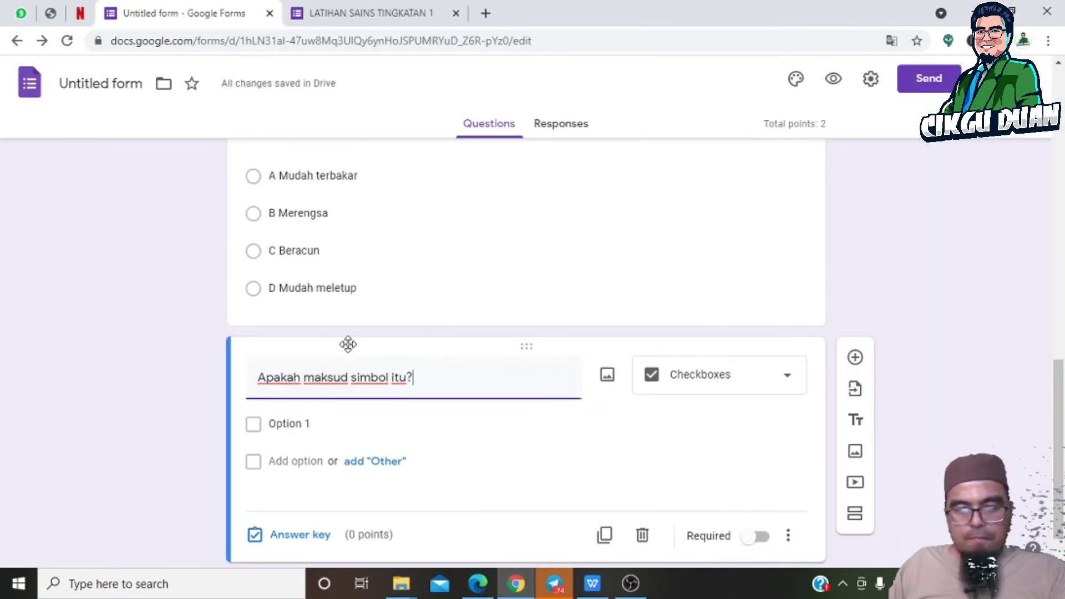
click(327, 431)
key(ctrl+v)
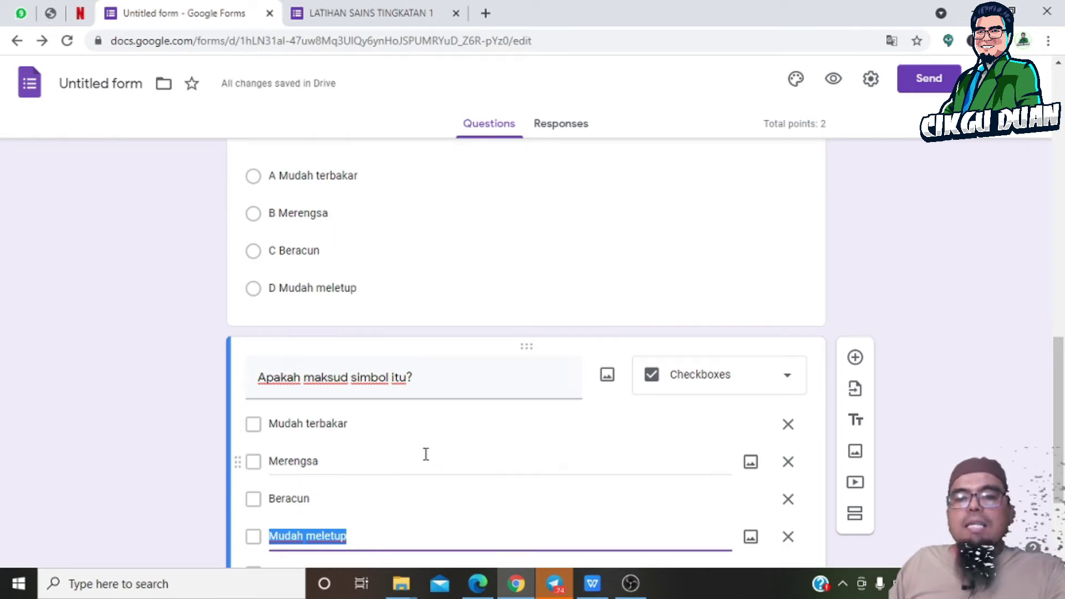
scroll(538, 433, down, 3)
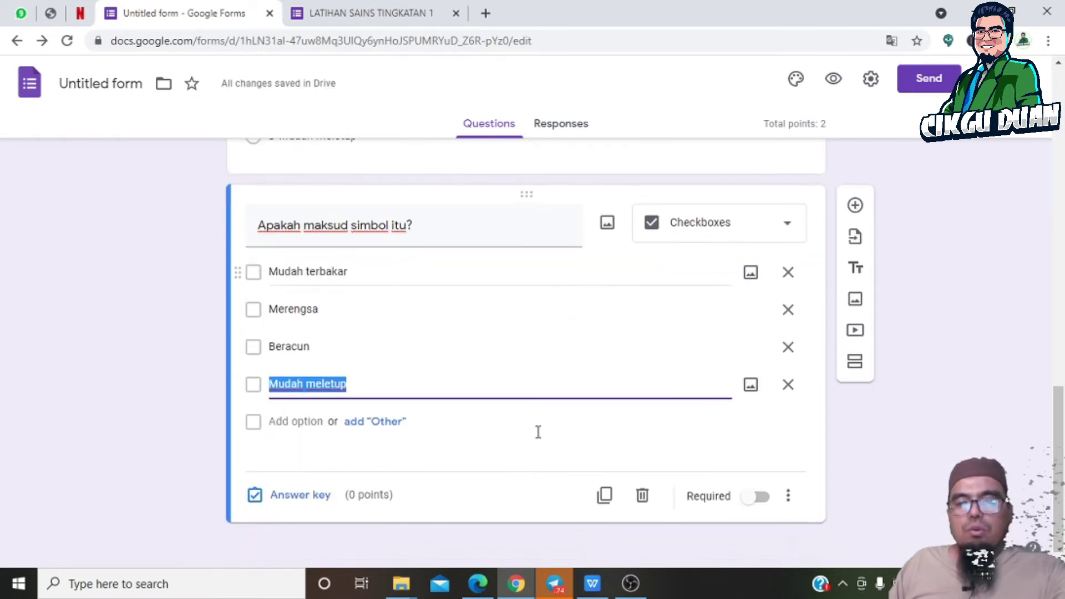
click(755, 493)
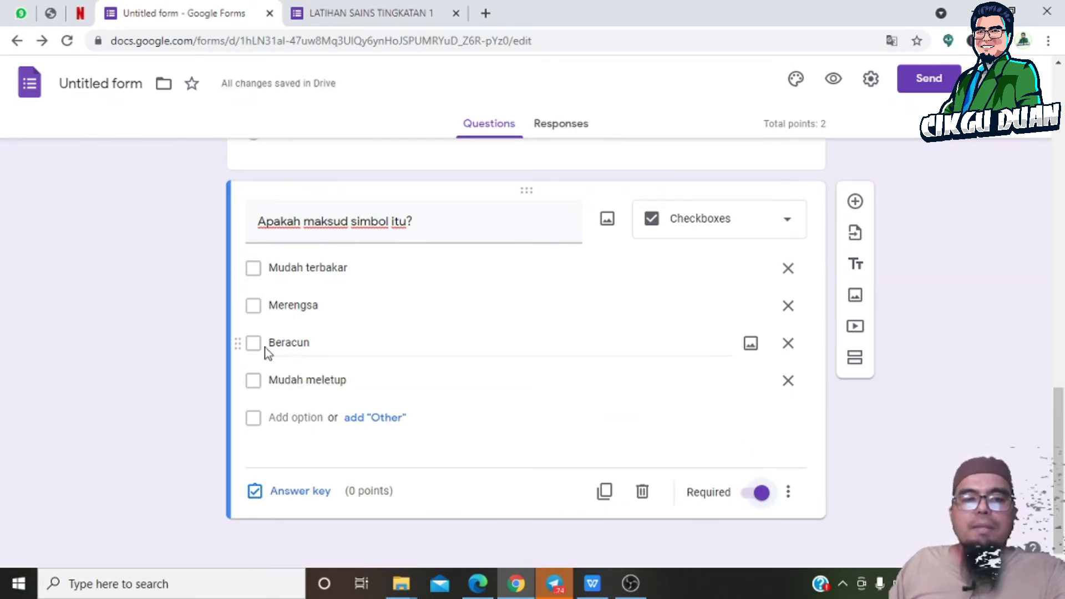
scroll(337, 442, up, 4)
scroll(339, 452, up, 6)
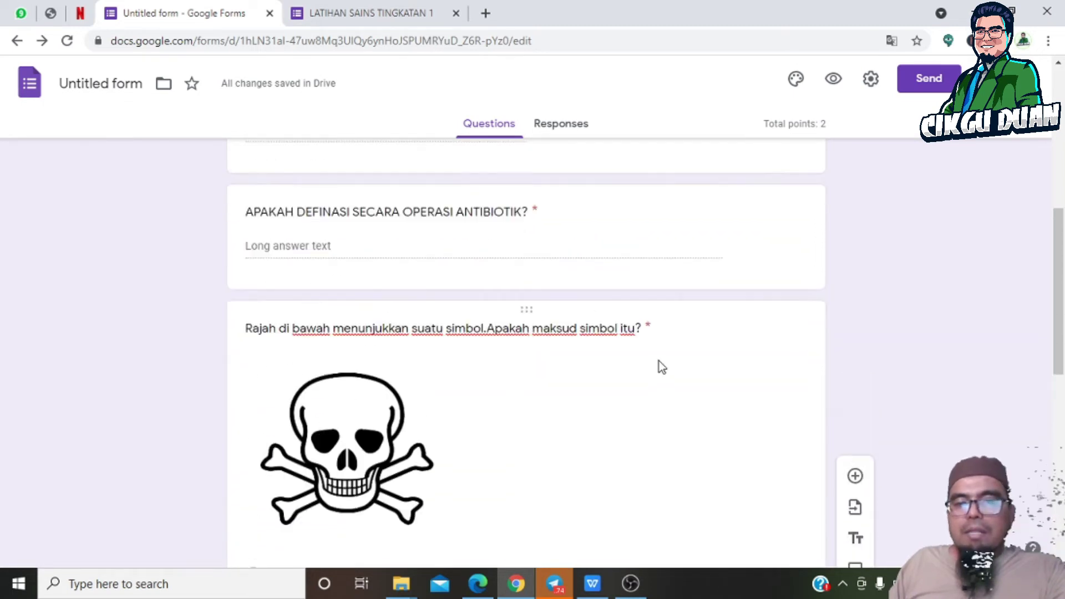
scroll(585, 434, down, 5)
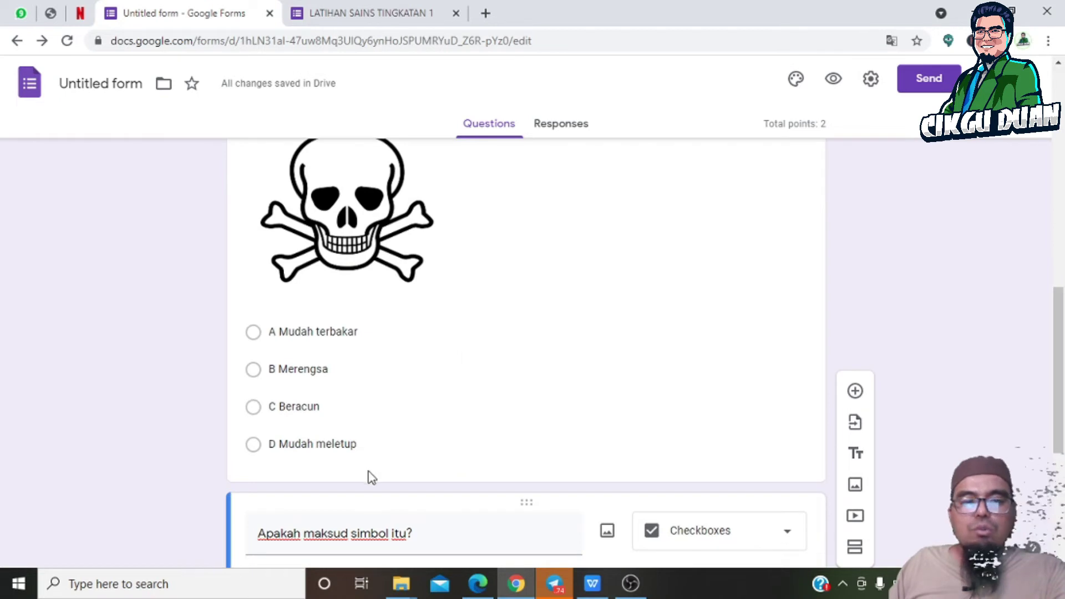
scroll(370, 476, down, 5)
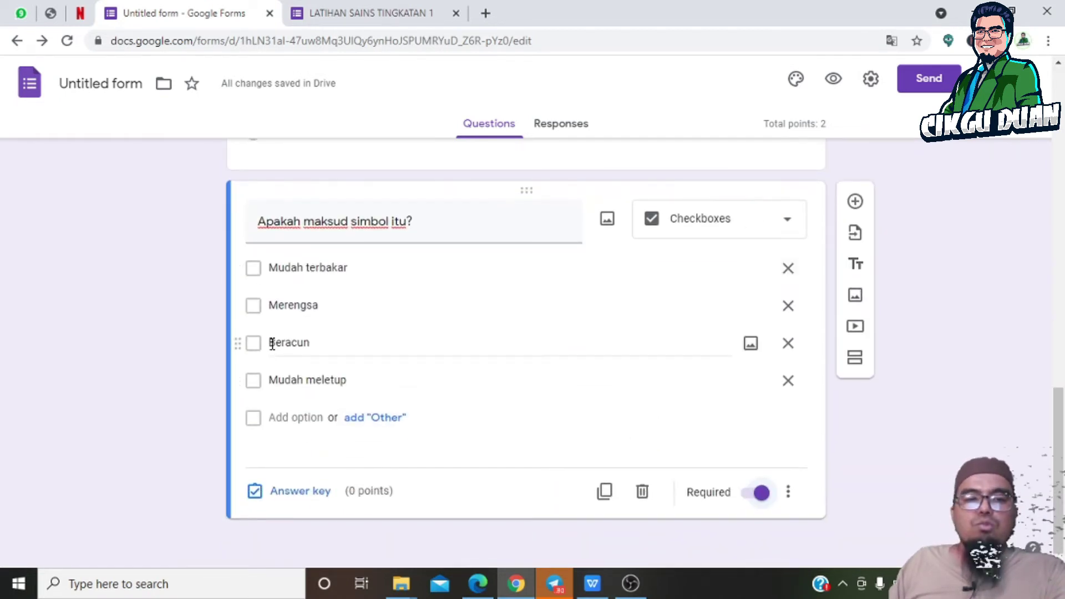
Step: Mark Mudah terbakar and Beracun as the correct answers in the checkbox question's answer key
click(289, 491)
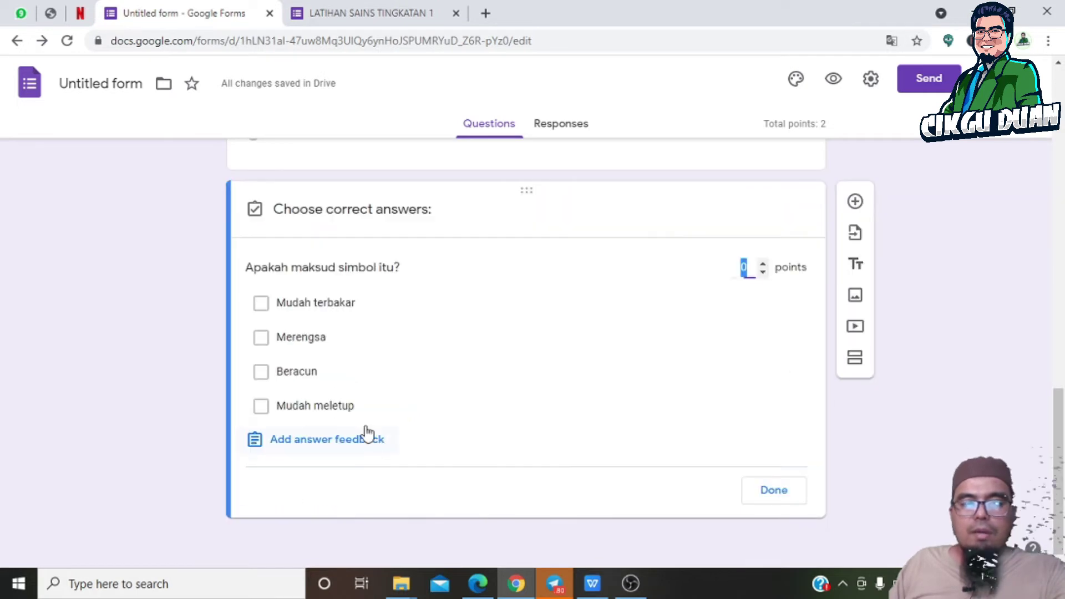
click(261, 304)
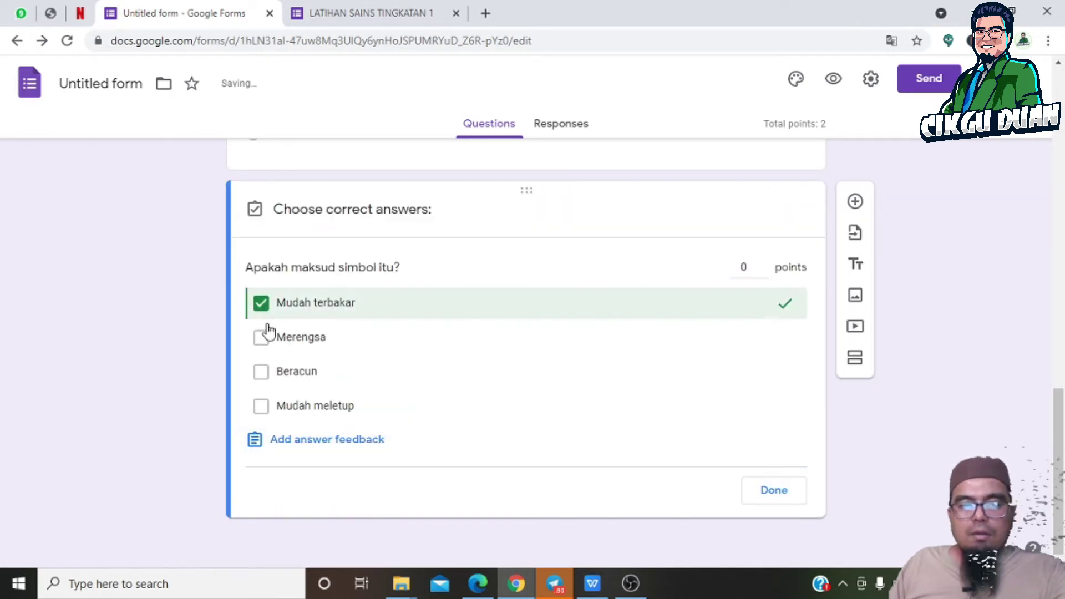
click(261, 370)
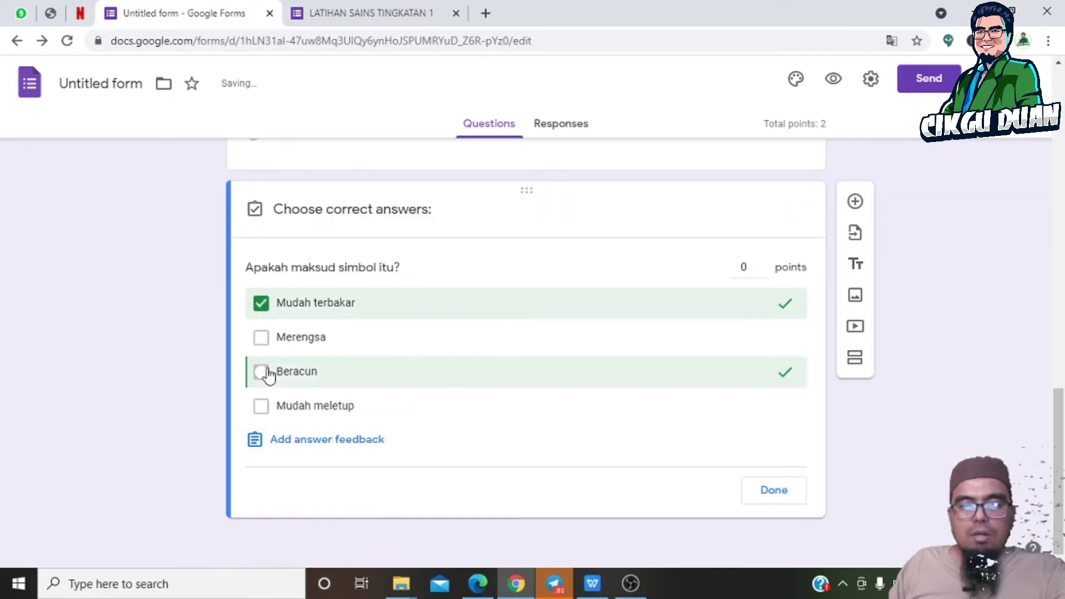
click(771, 494)
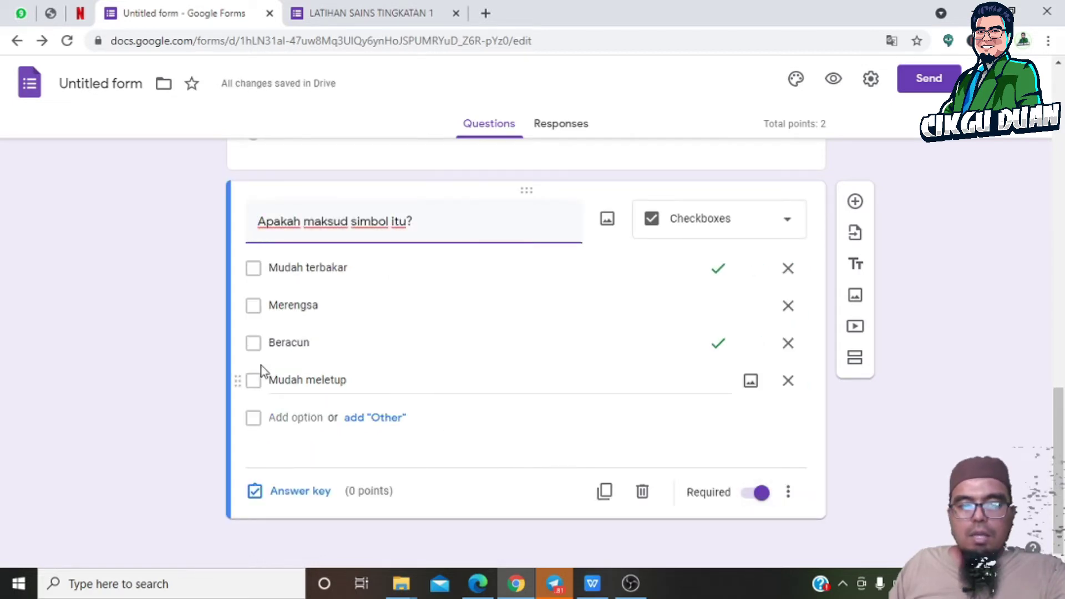
Step: Preview the form and tick Mudah terbakar, Merengsa and Beracun in the checkbox question to test multiple selection
scroll(677, 481, up, 3)
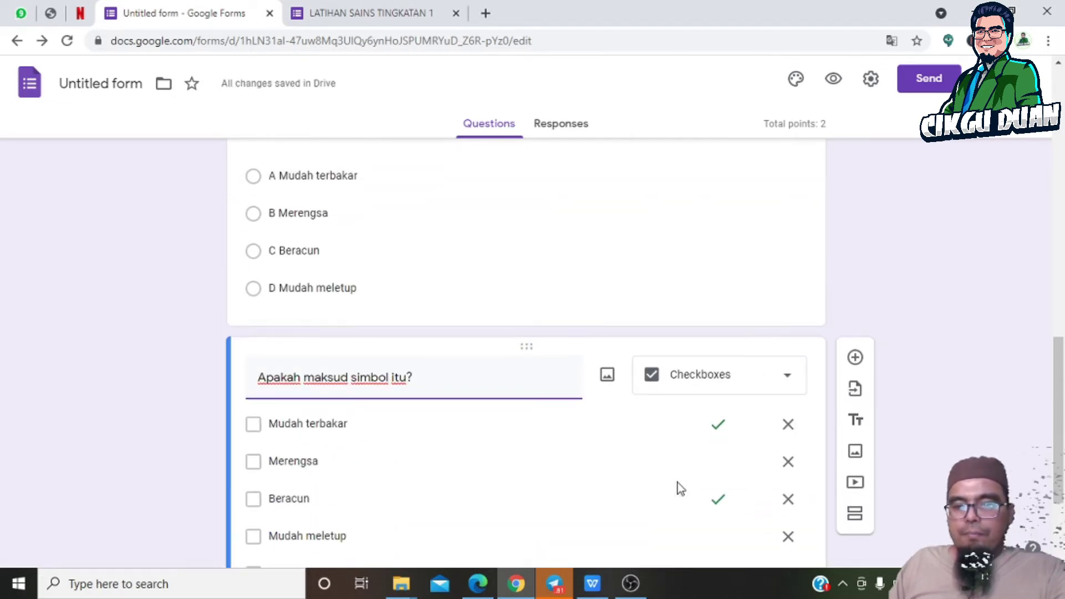
scroll(658, 446, down, 3)
click(835, 81)
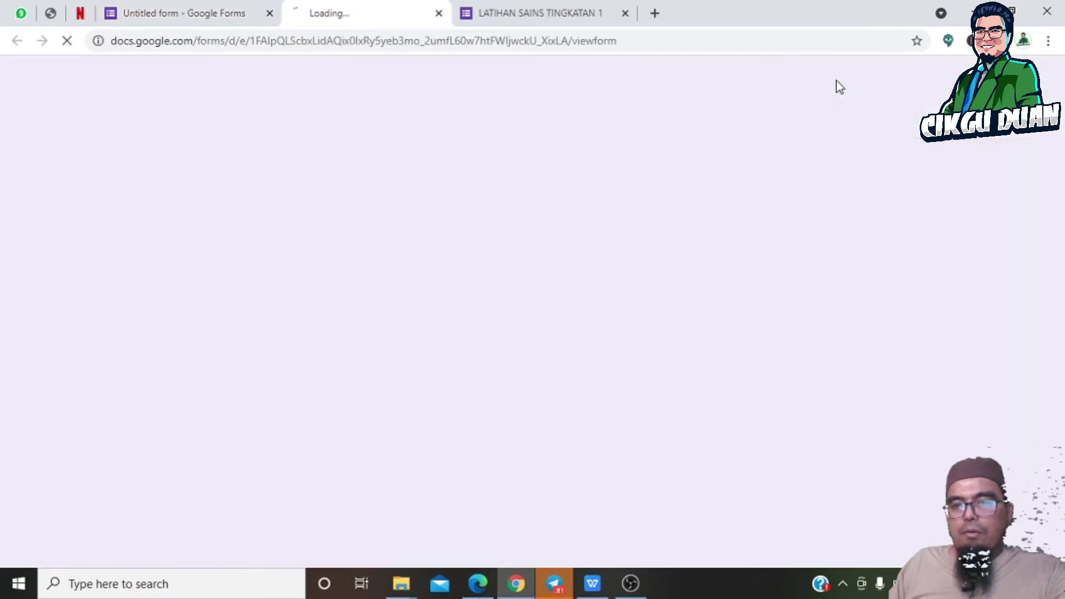
scroll(499, 249, down, 5)
scroll(498, 304, down, 9)
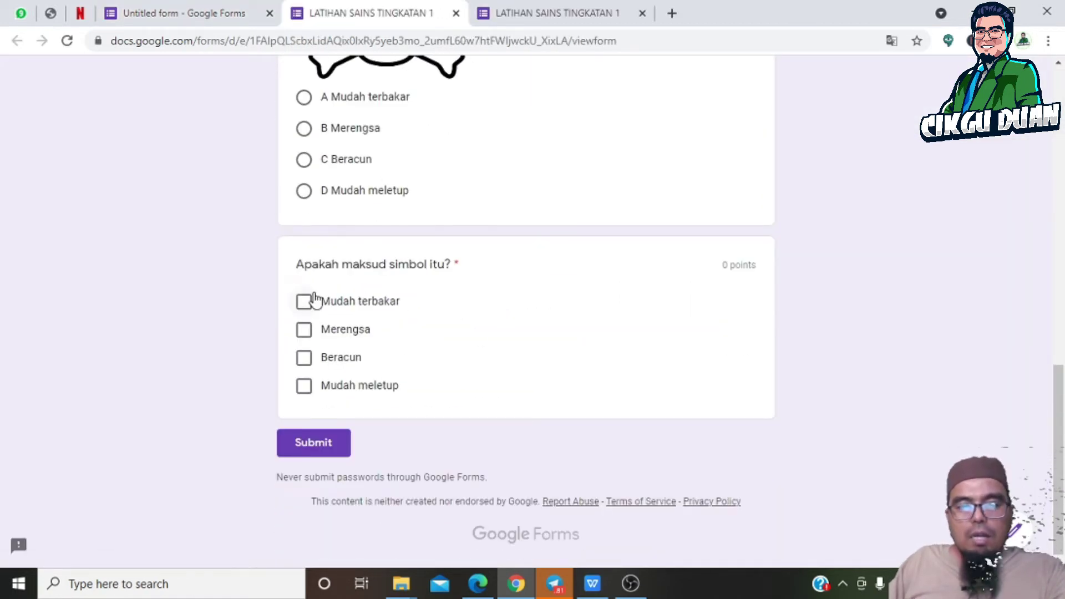
scroll(370, 252, up, 1)
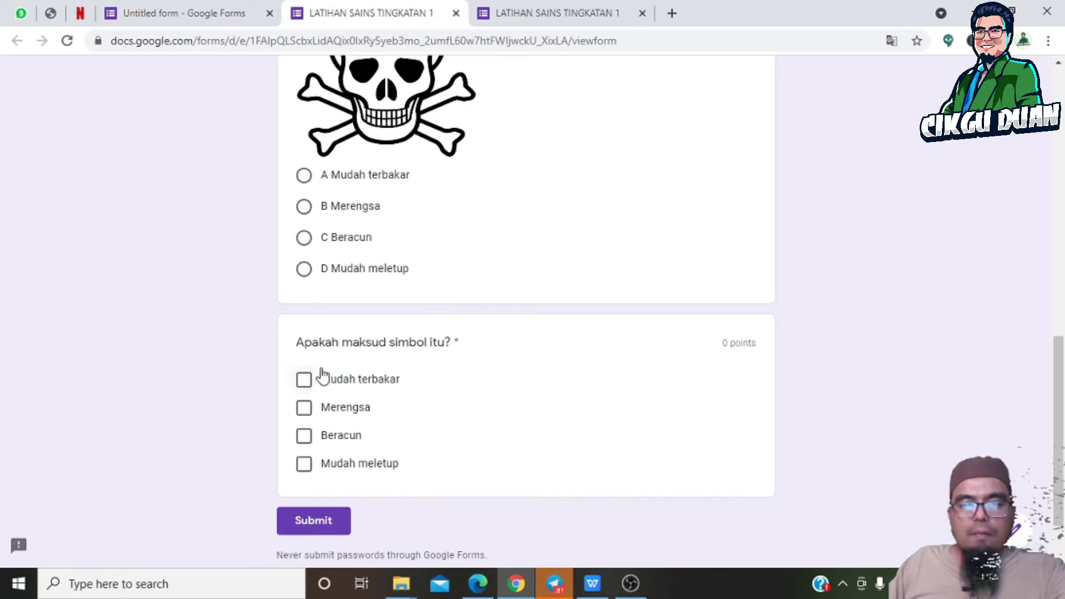
click(304, 380)
click(304, 408)
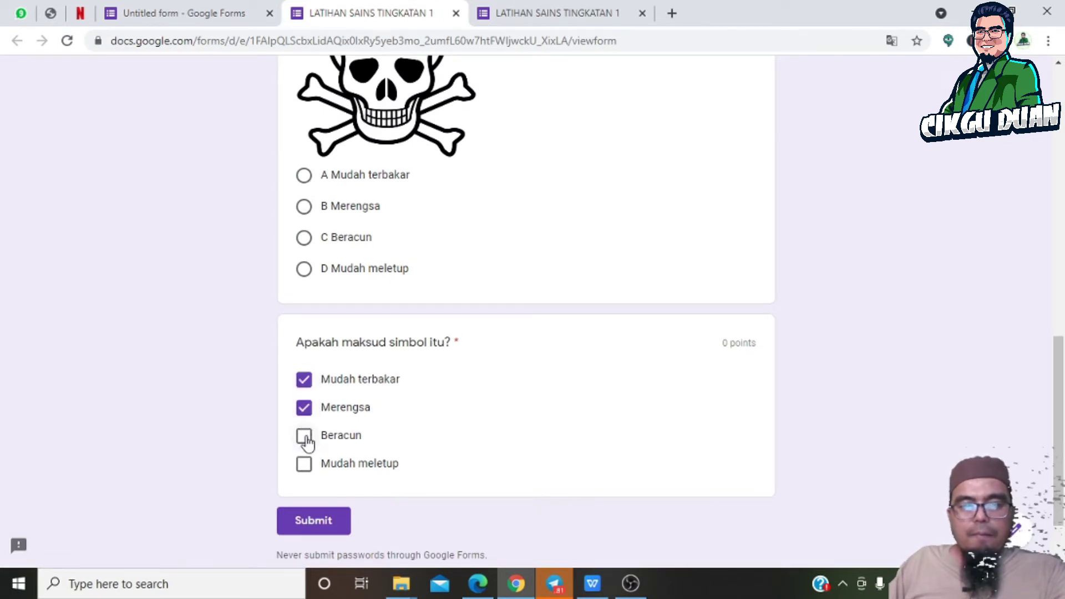
click(304, 437)
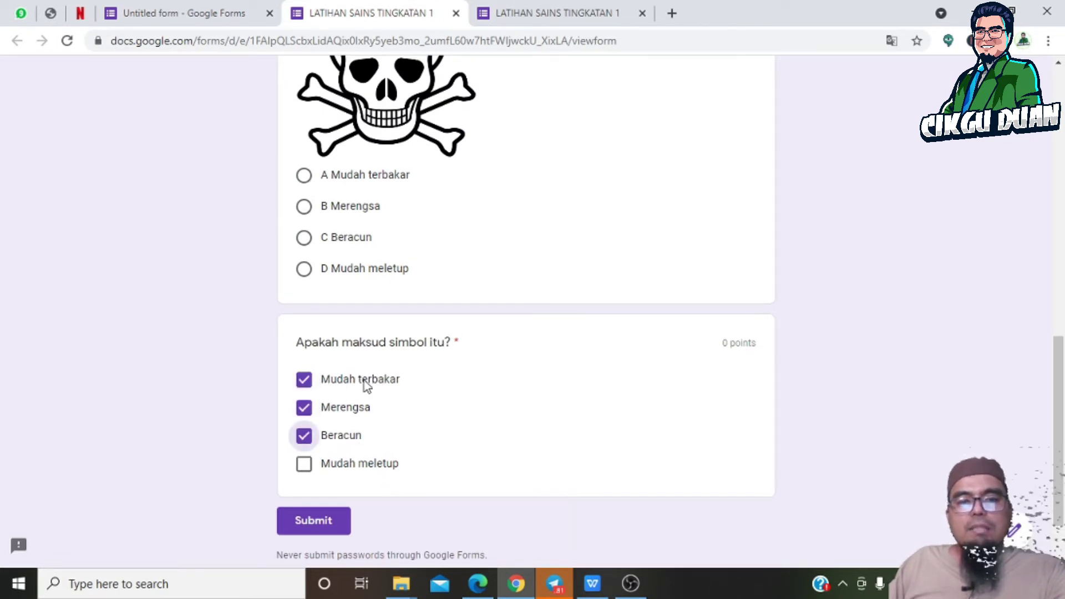
Step: Try the different answers of the previewed multiple-choice skull symbol question, ending on A Mudah terbakar
scroll(404, 370, up, 2)
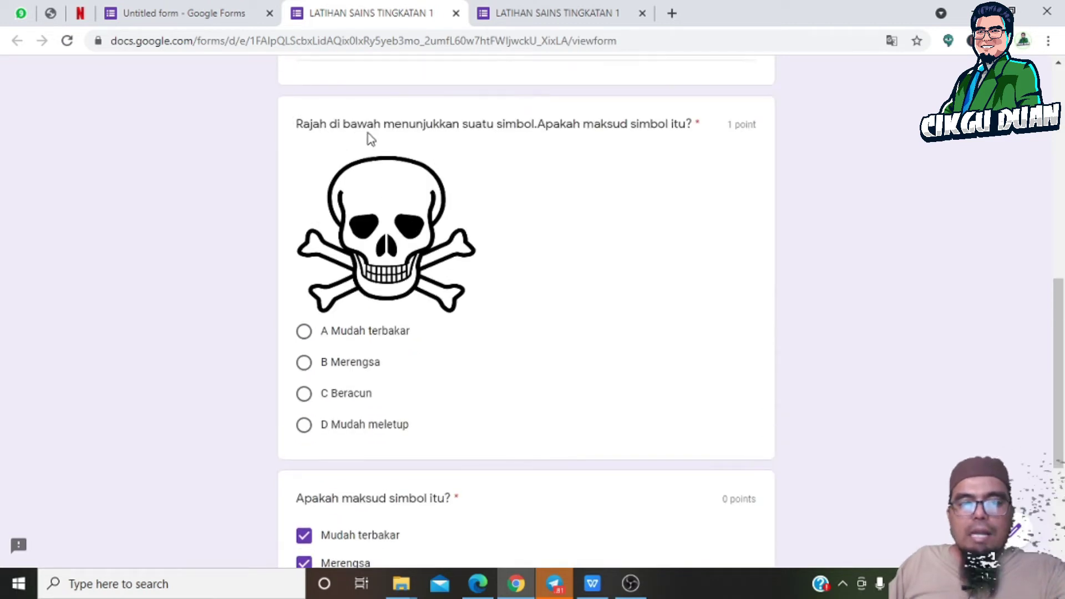
click(304, 333)
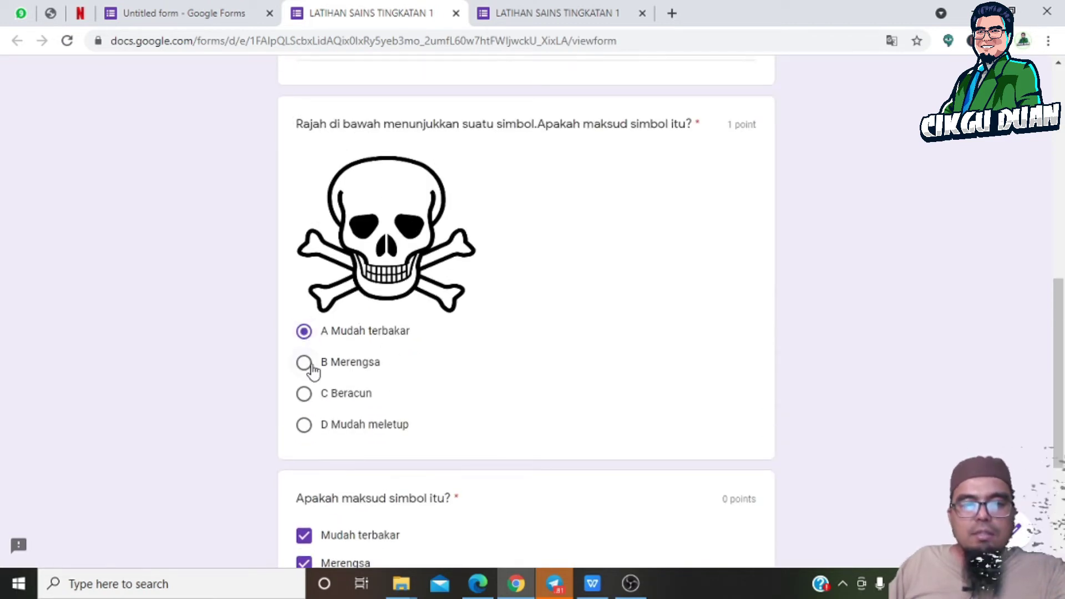
click(304, 363)
click(304, 394)
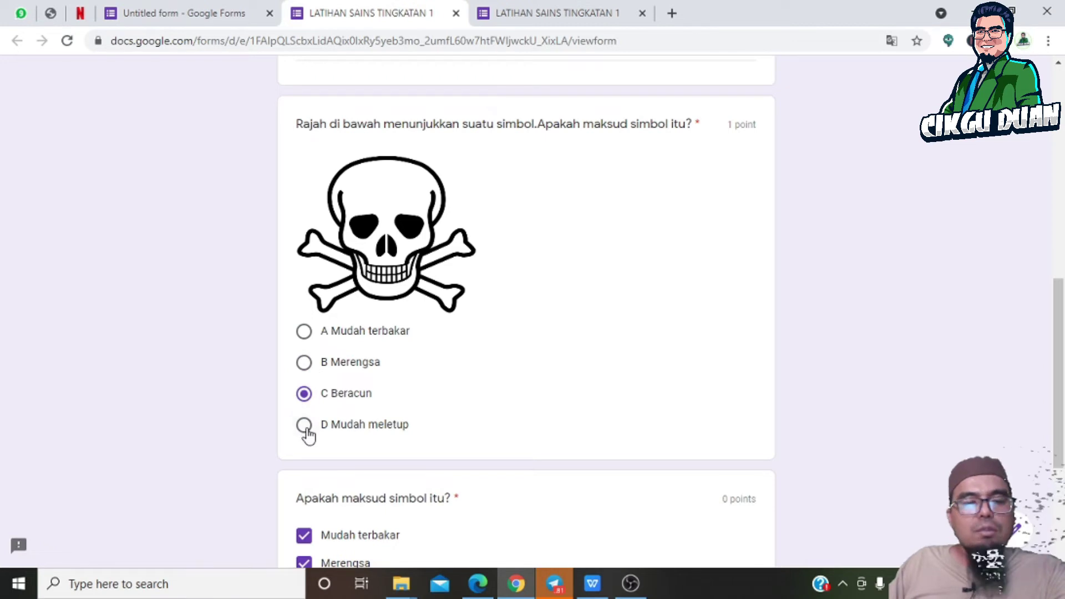
click(304, 425)
click(307, 364)
click(306, 394)
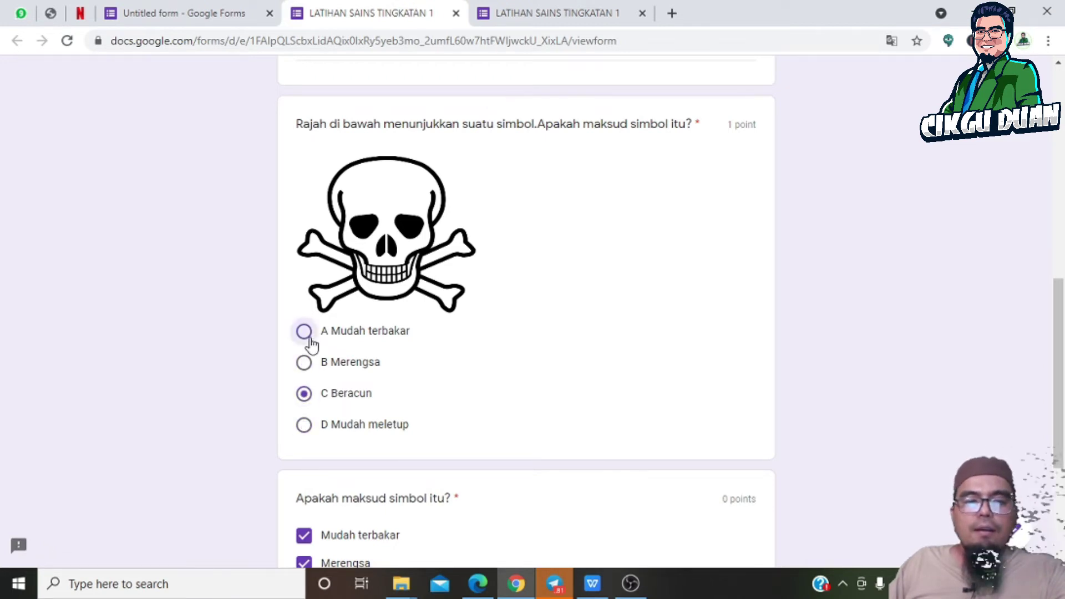
click(305, 332)
Step: Toggle answers in the previewed checkbox question until all four options are ticked
scroll(344, 409, down, 3)
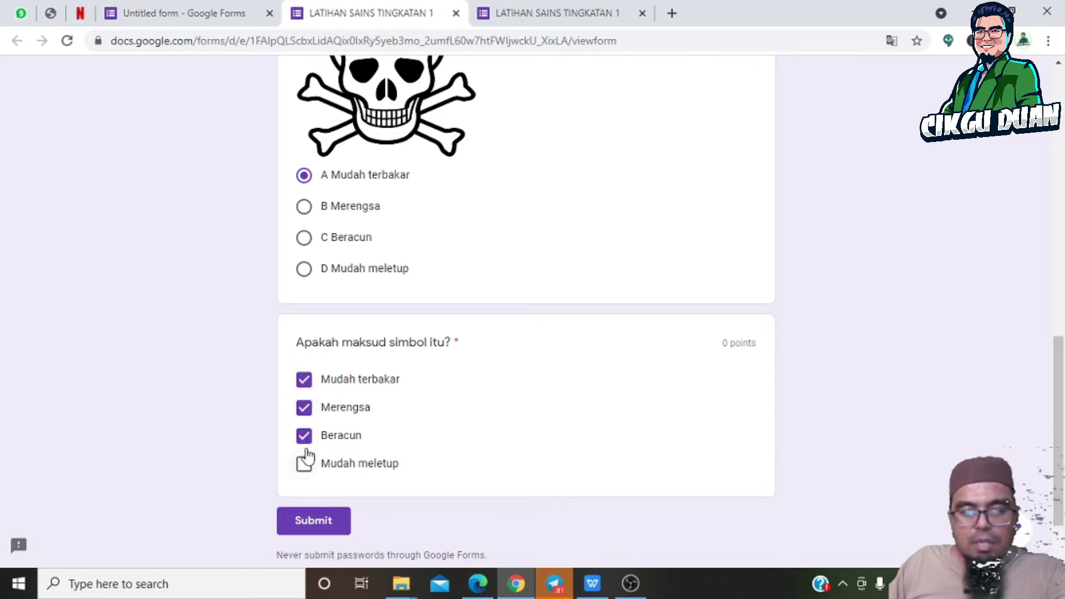
click(304, 409)
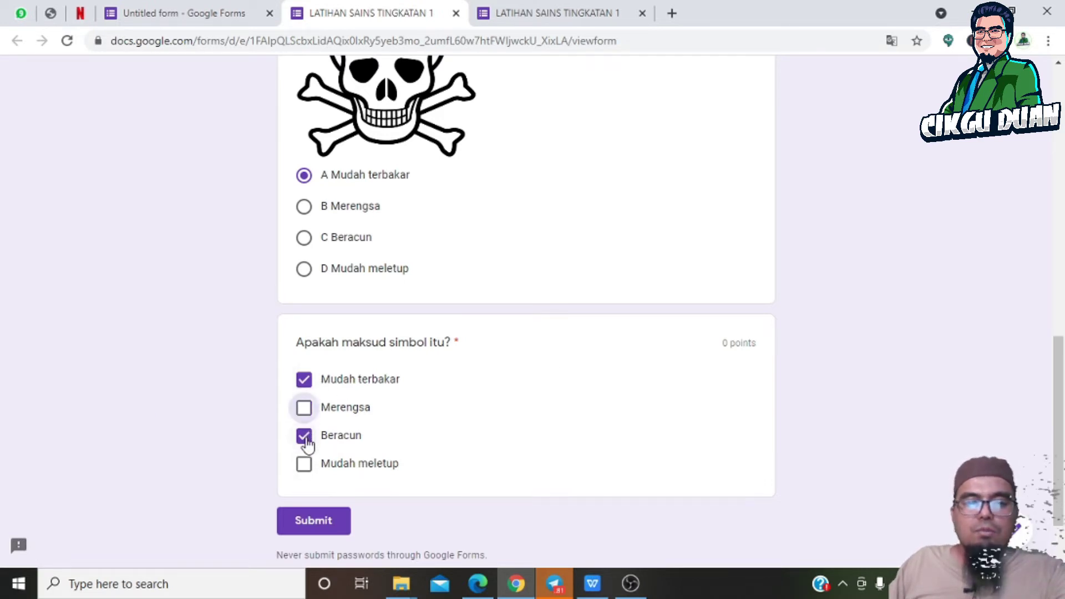
click(304, 432)
click(304, 408)
click(304, 435)
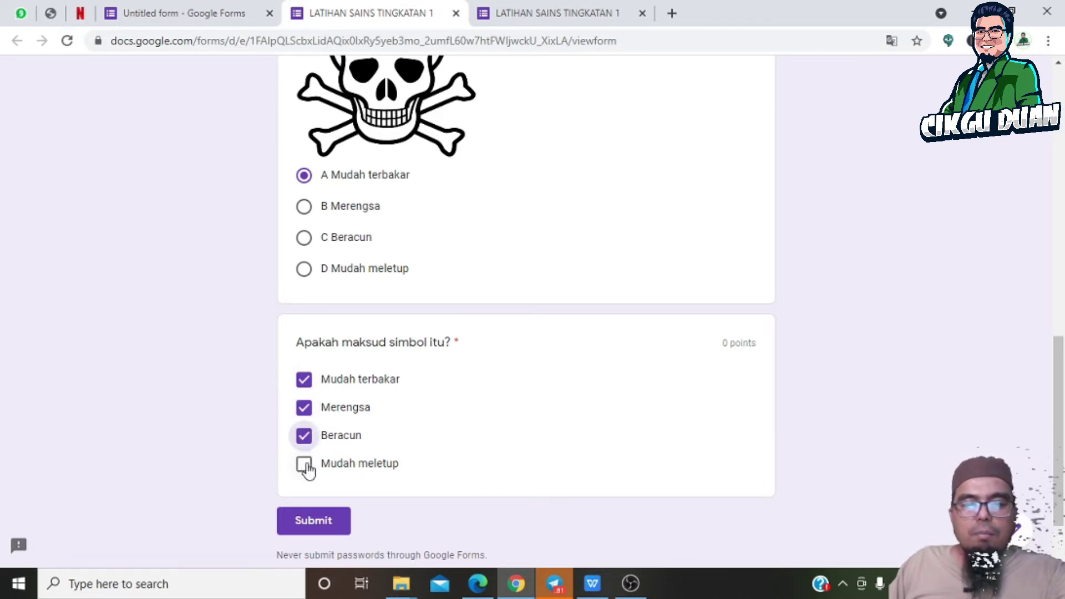
click(304, 464)
click(306, 436)
click(305, 409)
click(305, 408)
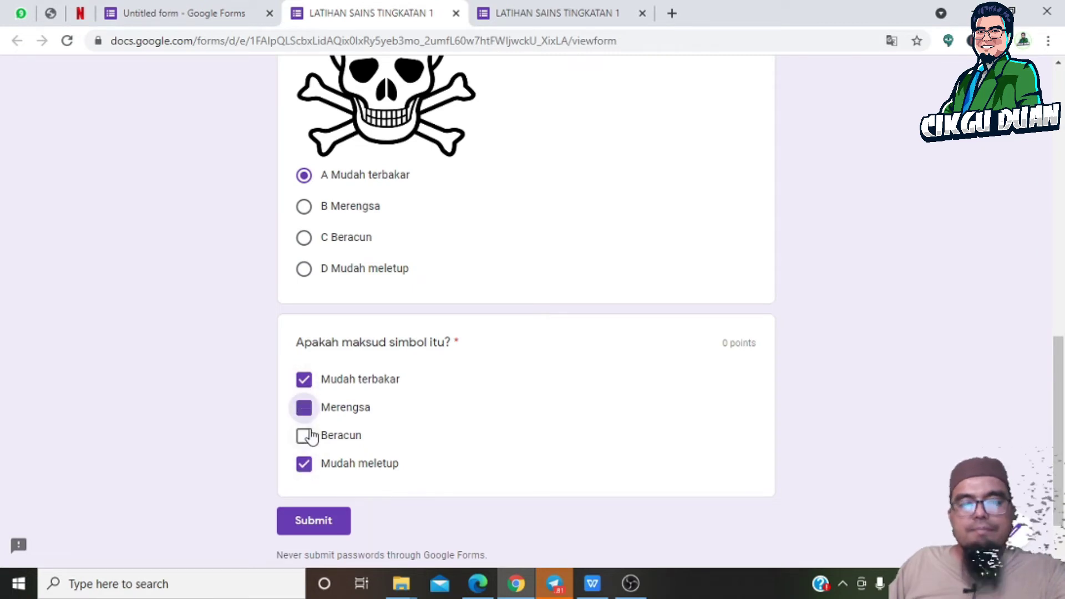
click(304, 435)
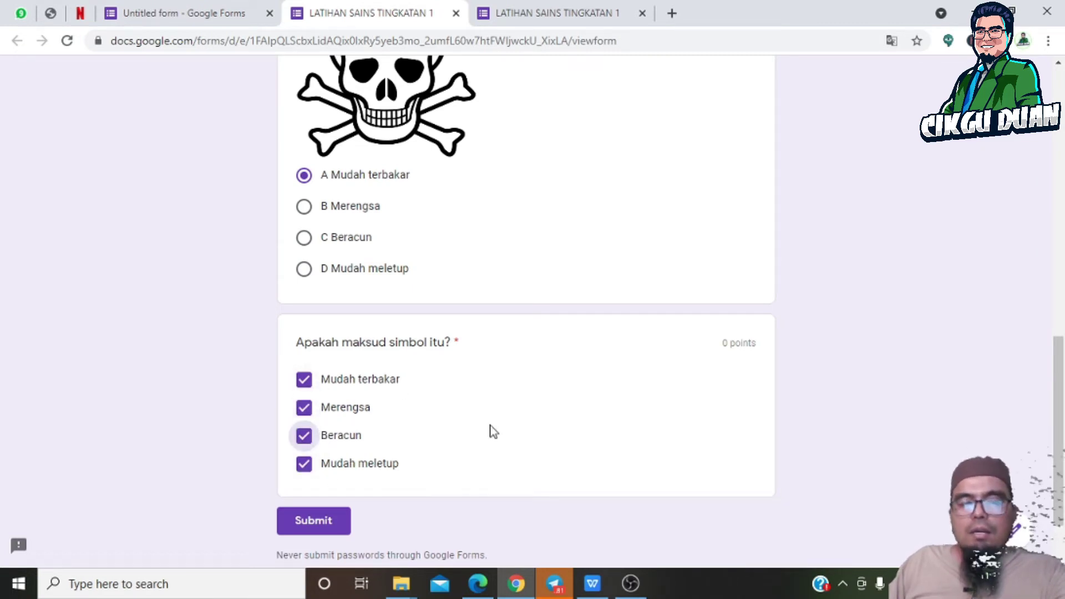
Step: Return to the form editor and compare the multiple-choice symbol question with the checkbox question and their marked answers
click(216, 13)
scroll(611, 373, up, 3)
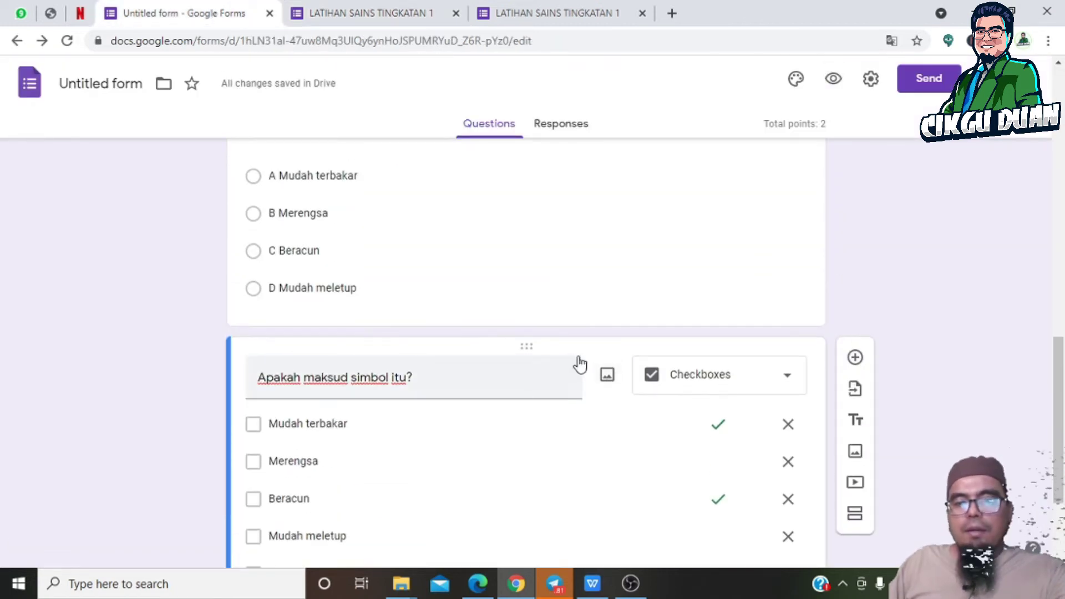
scroll(574, 369, up, 8)
scroll(666, 313, down, 4)
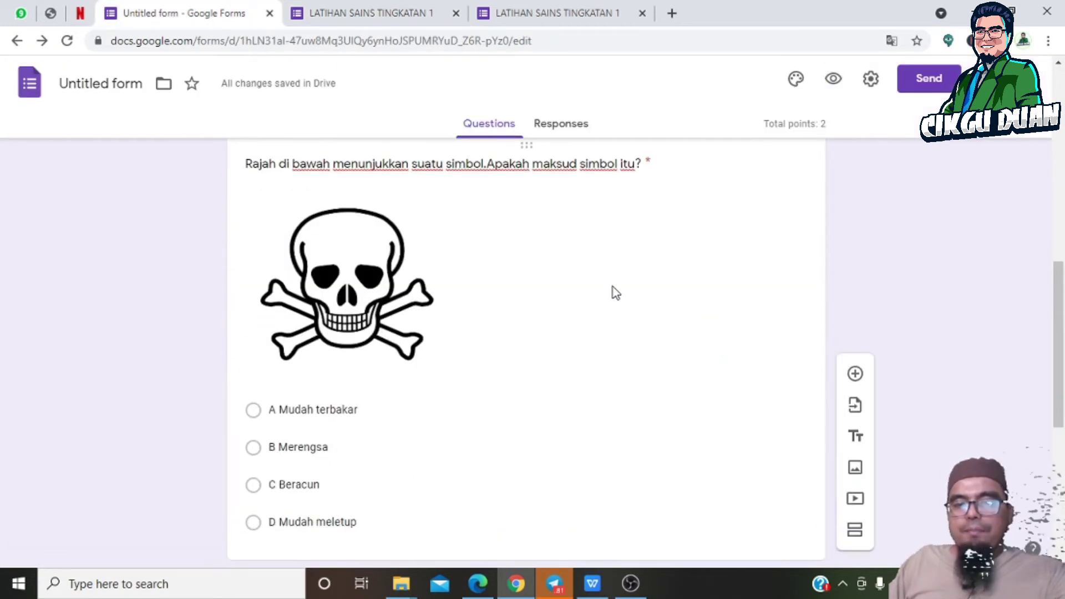
click(583, 245)
scroll(702, 302, down, 7)
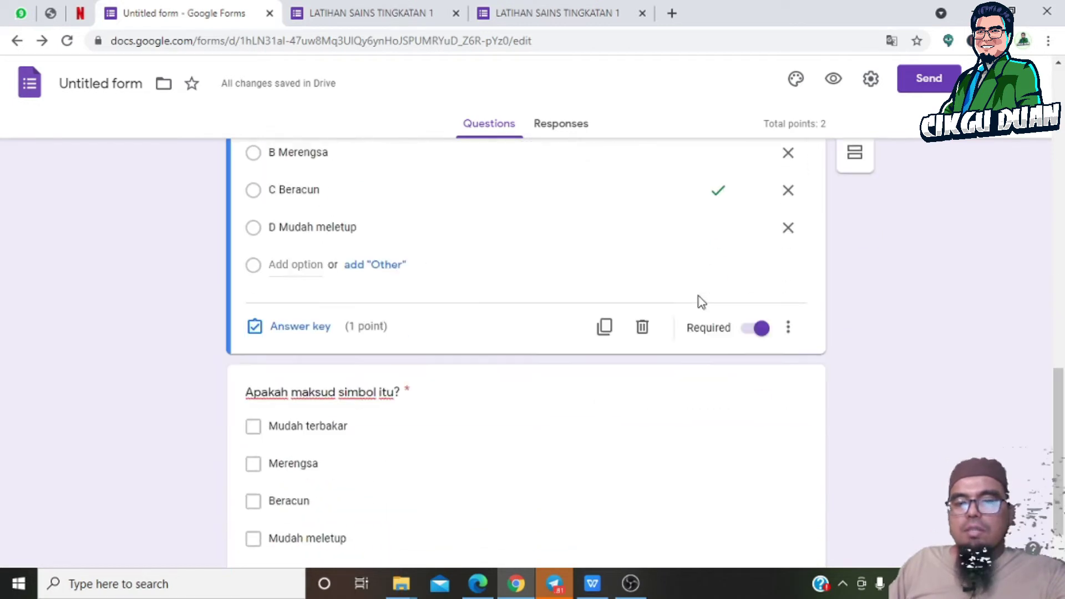
scroll(640, 294, up, 4)
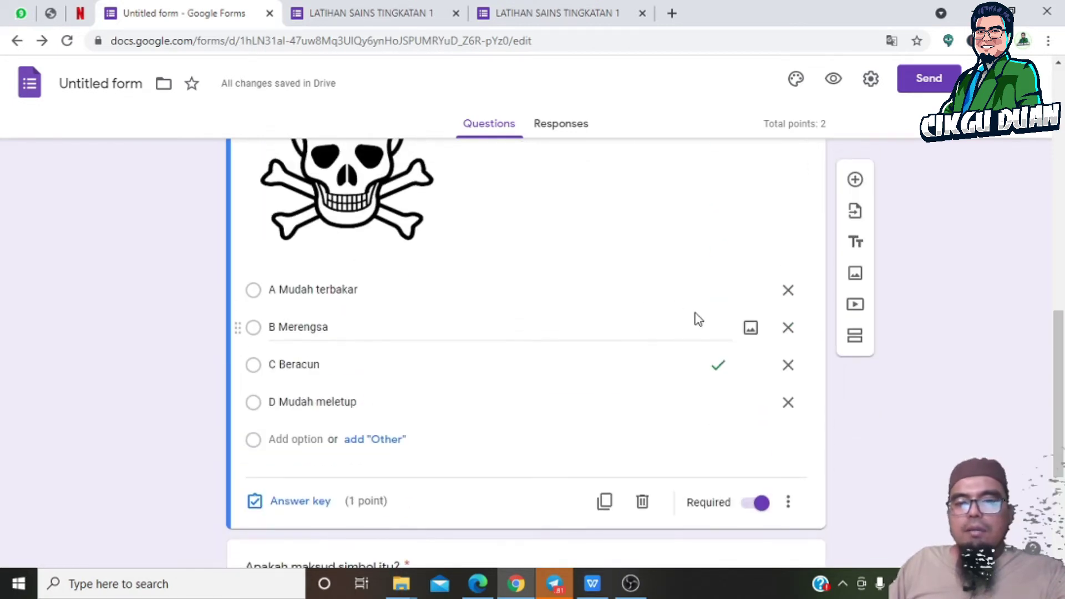
scroll(697, 311, down, 4)
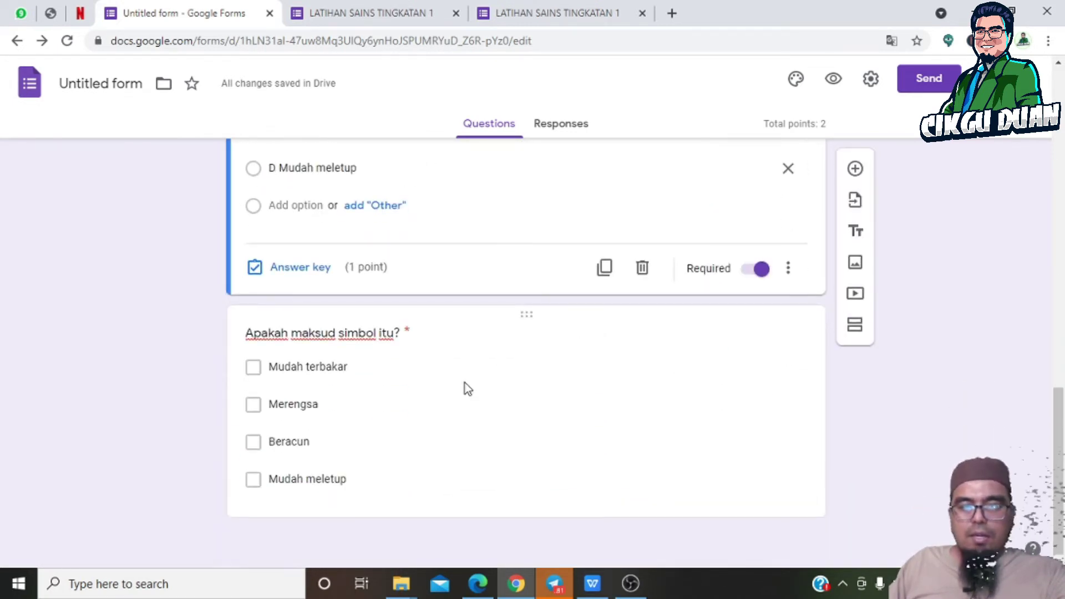
click(465, 383)
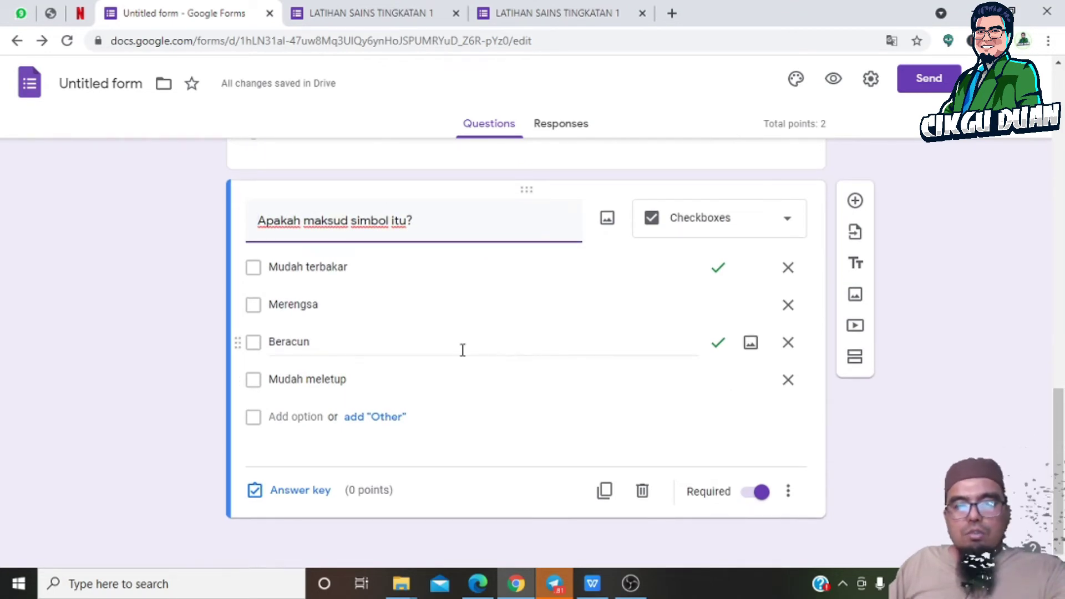
Step: Add a new question of the Dropdown type below the checkbox question
click(856, 201)
scroll(431, 404, down, 2)
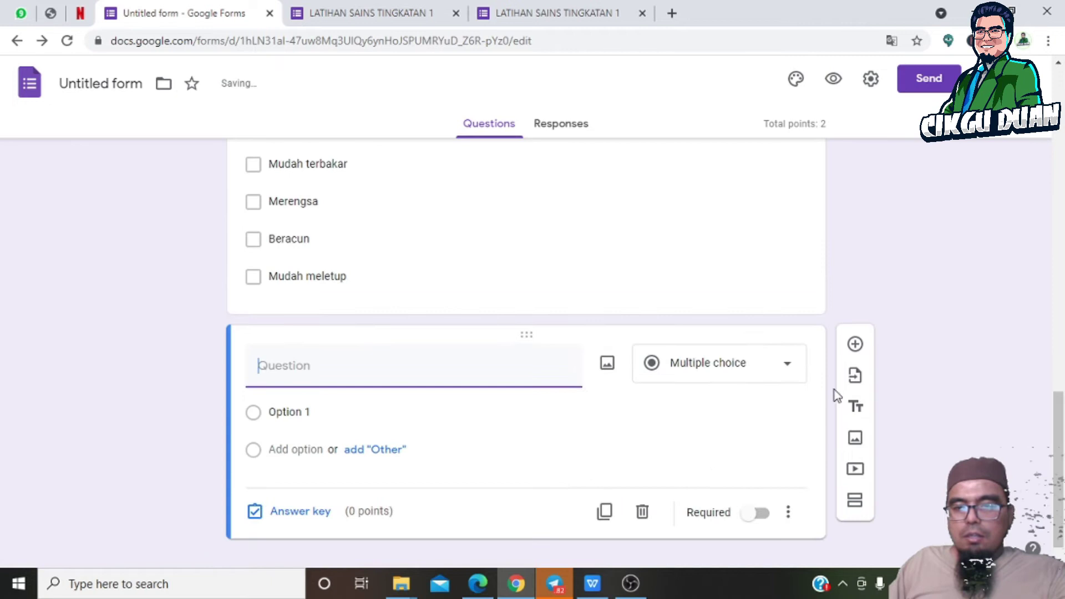
click(754, 381)
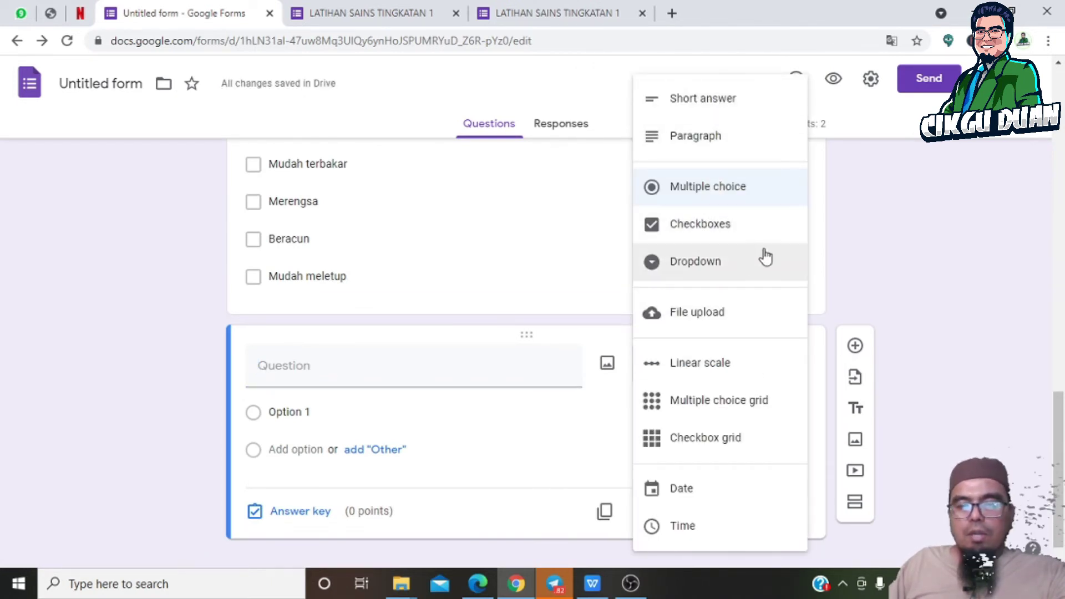
click(701, 278)
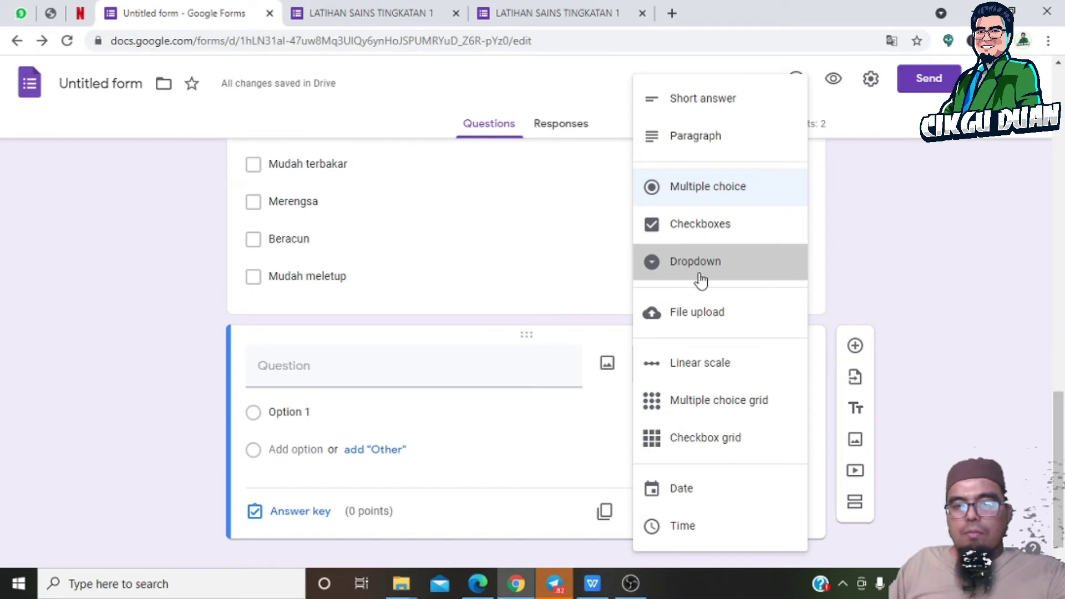
click(352, 374)
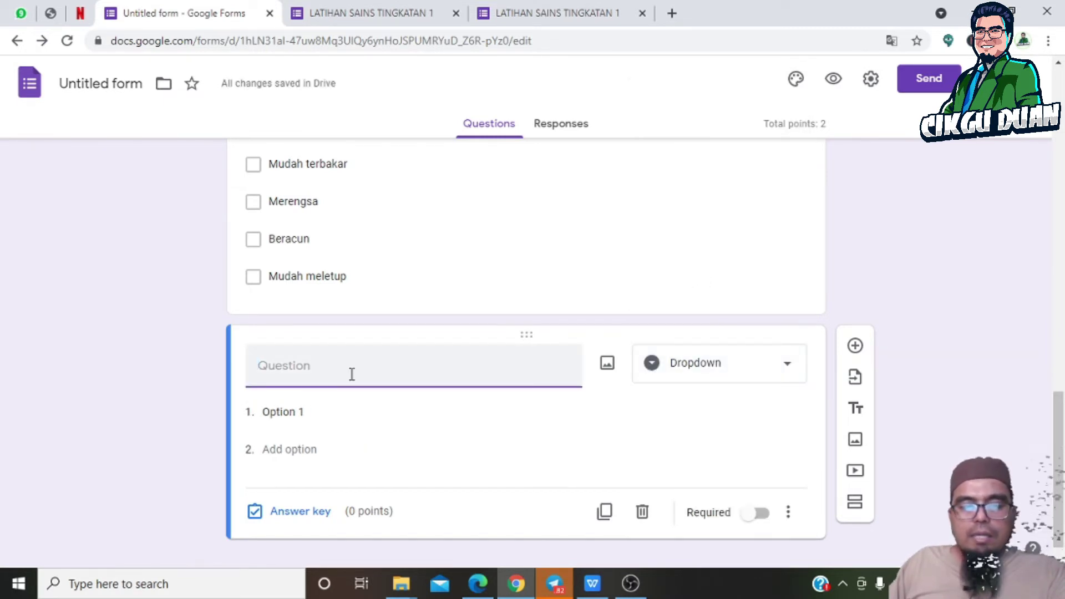
Step: Change the SEKOLAH question to the Dropdown type and enter SMK SERI BAYU as its first option
scroll(383, 411, up, 20)
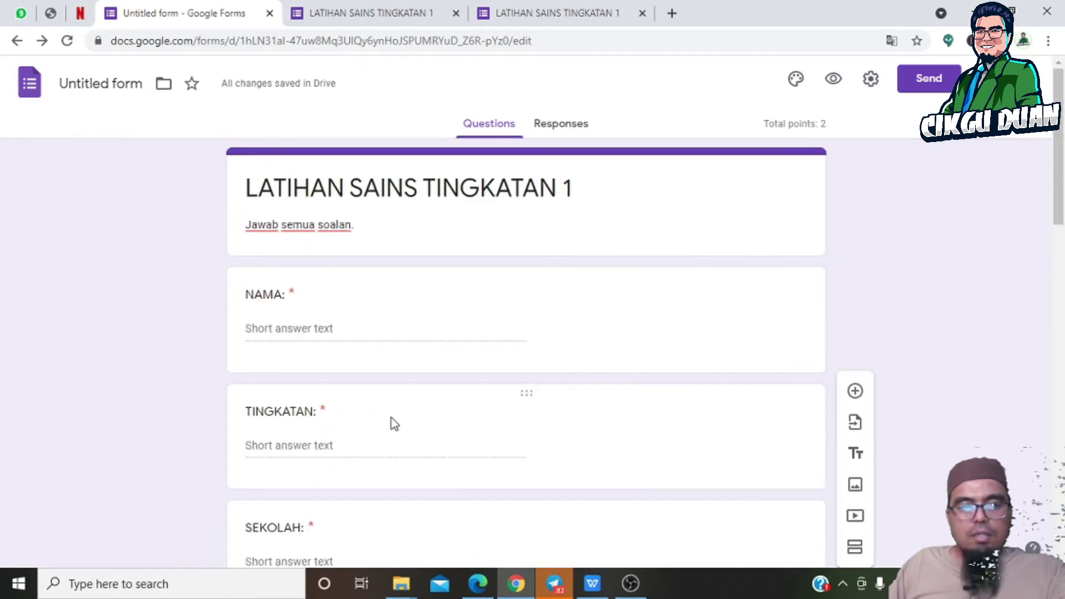
click(342, 380)
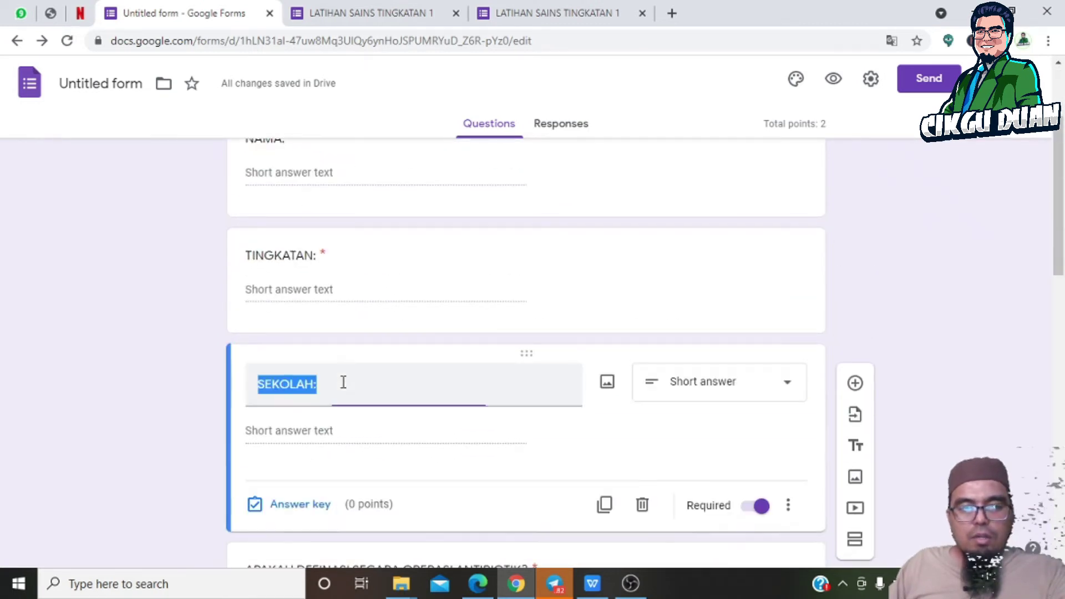
click(731, 394)
click(711, 269)
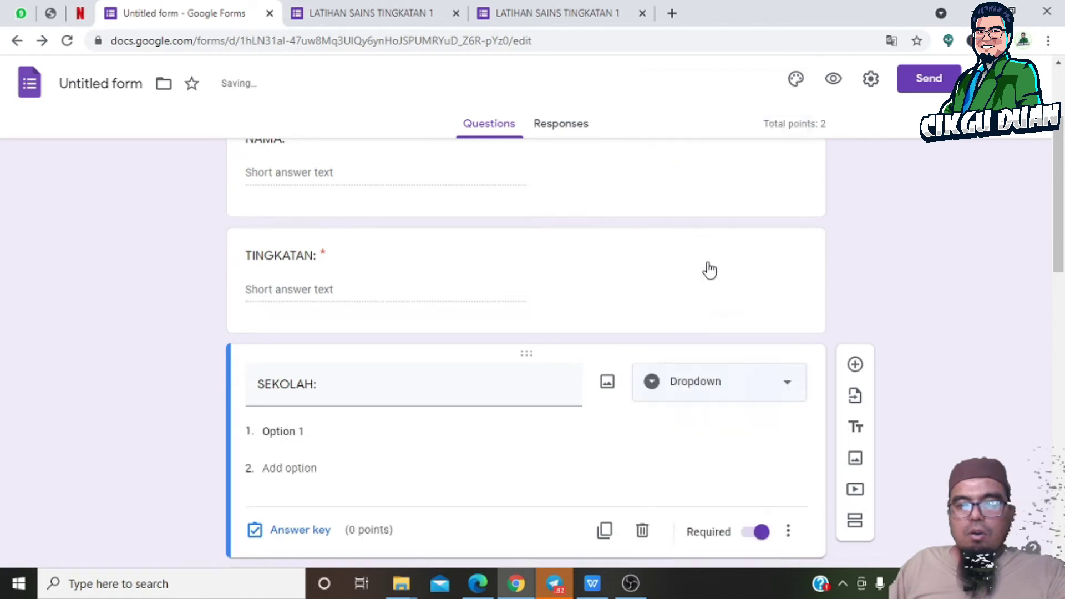
click(398, 428)
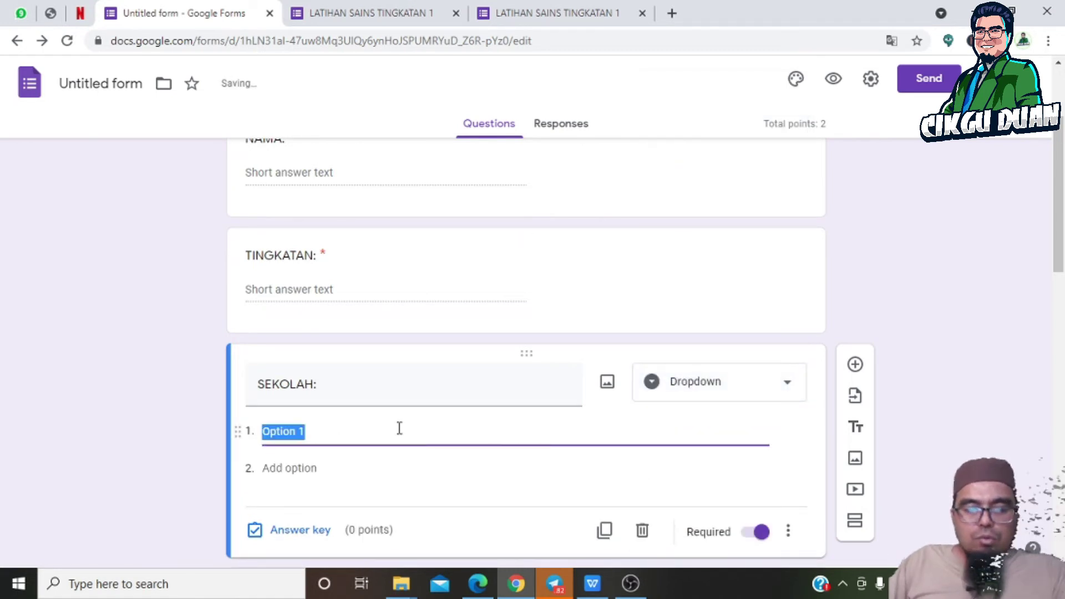
text(SMK)
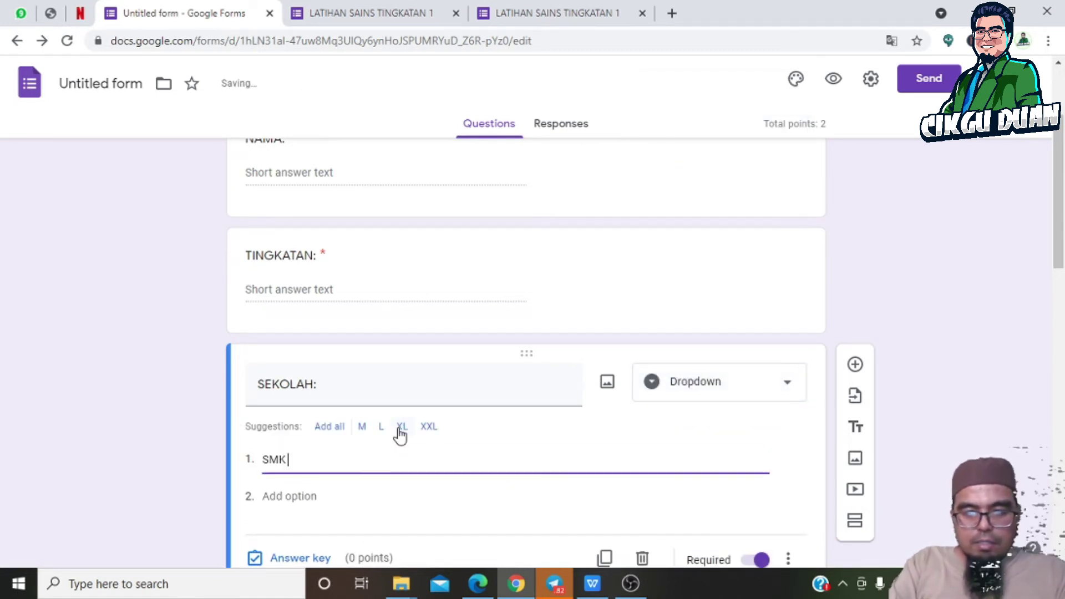
text( SERI BAYU)
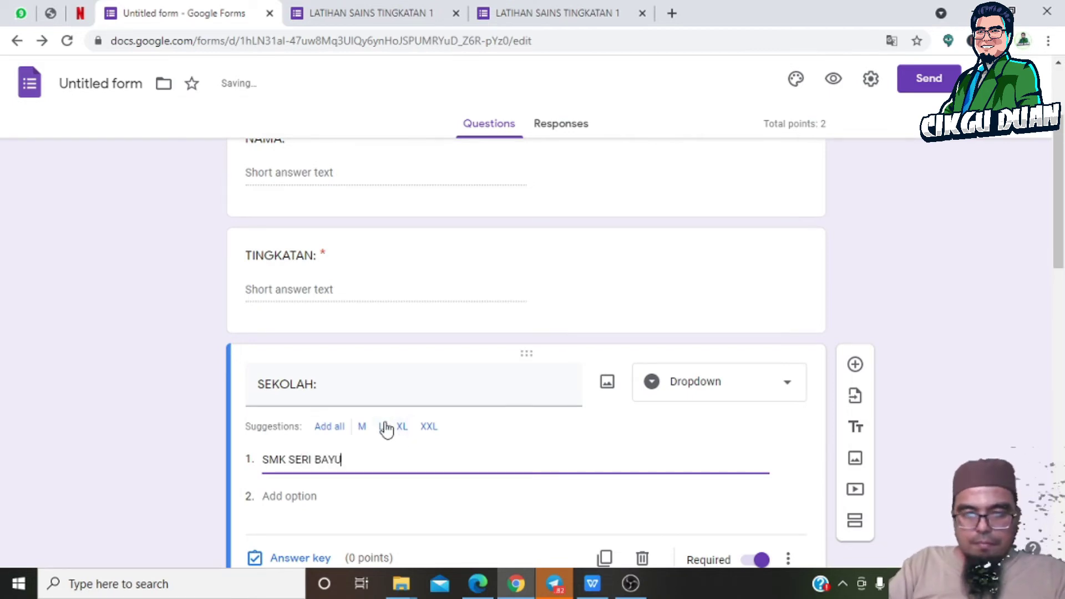
Step: Add SMK SG ARA and SMK TELOK KUMBAR as the second and third options of the SEKOLAH dropdown
key(Return)
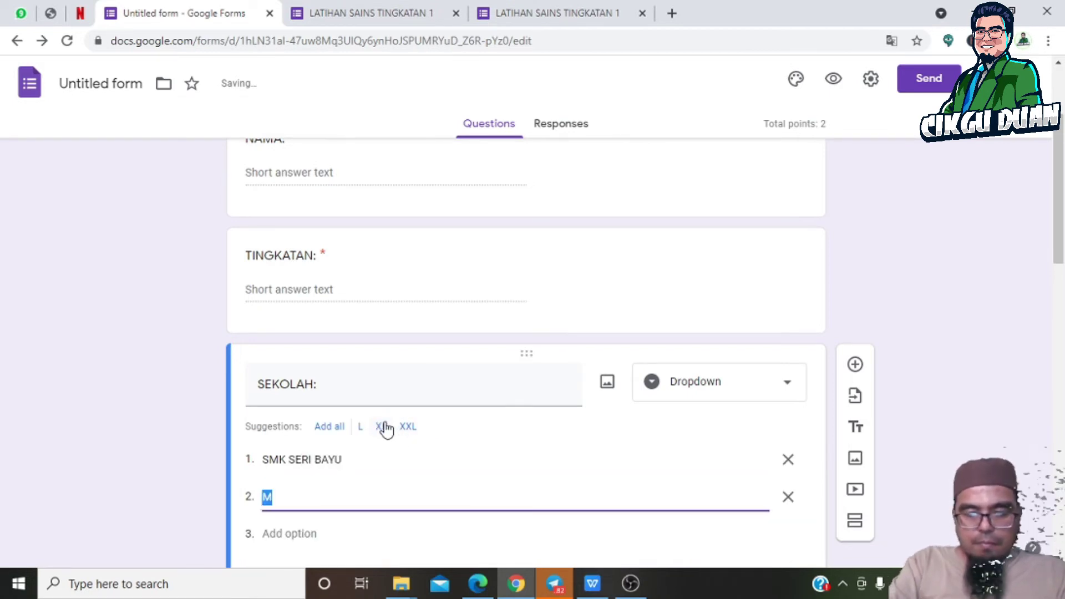
text(SMK SG ARA)
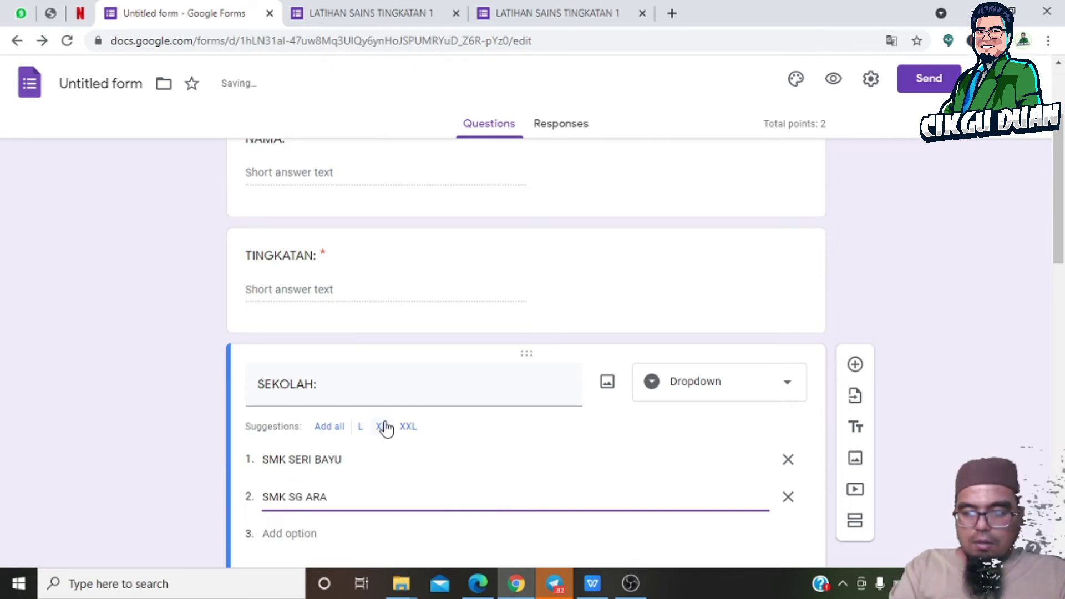
key(Return)
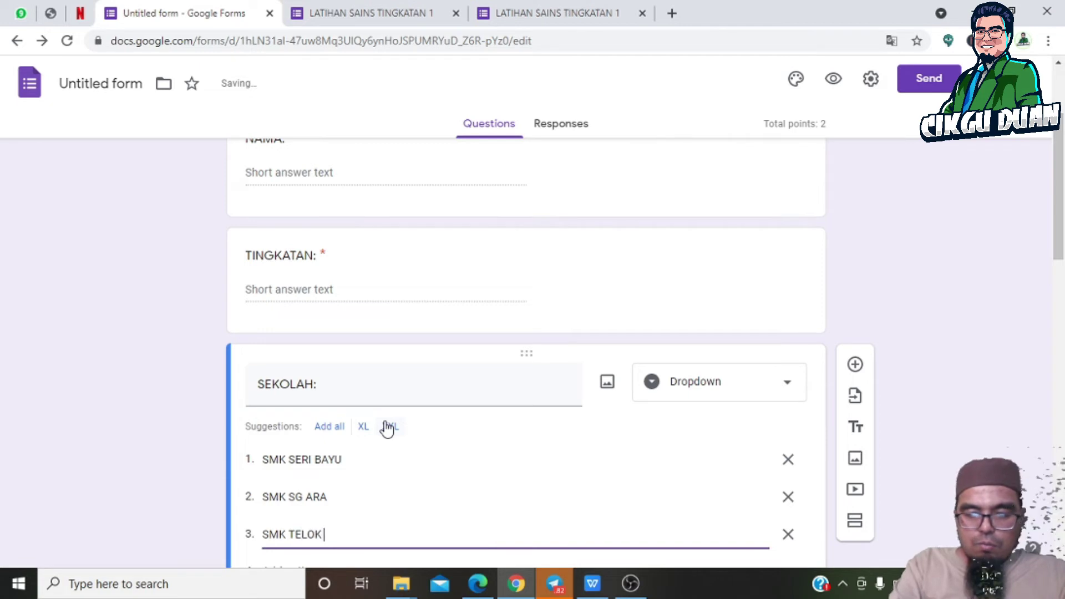
text(SMK TELOK KUMBAR)
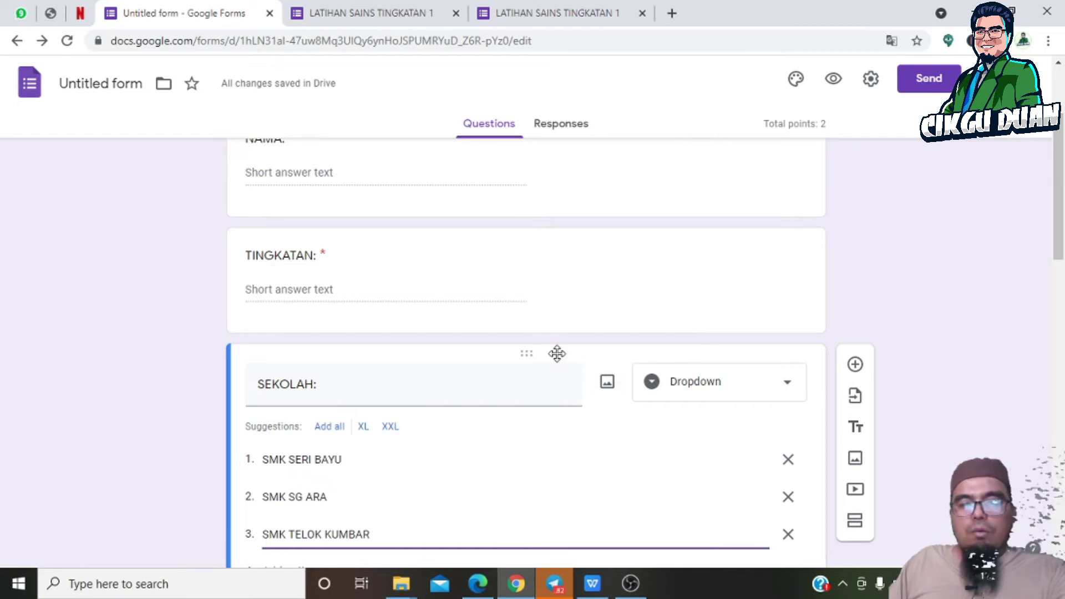
scroll(504, 444, down, 3)
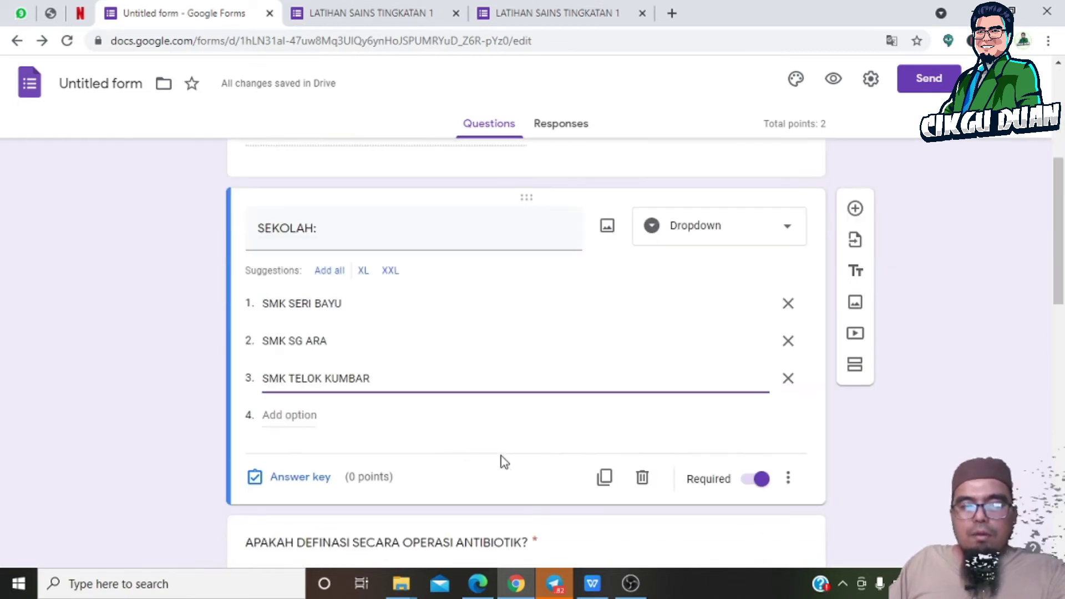
click(484, 340)
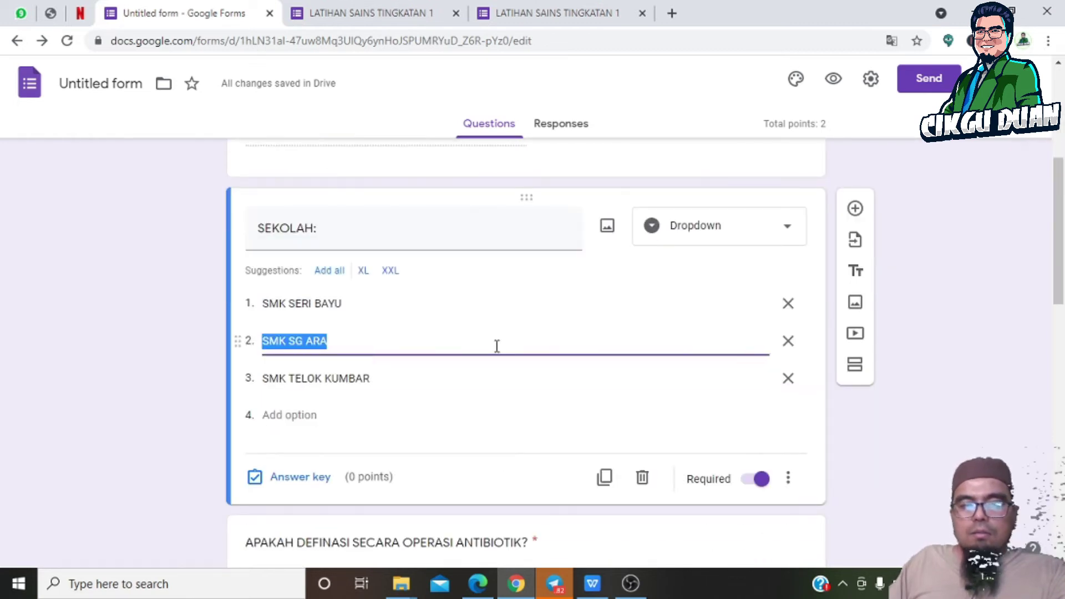
Step: Preview the form and test the SEKOLAH dropdown by choosing SMK SERI BAYU, SMK SG ARA and SMK TELOK KUMBAR in turn
click(833, 79)
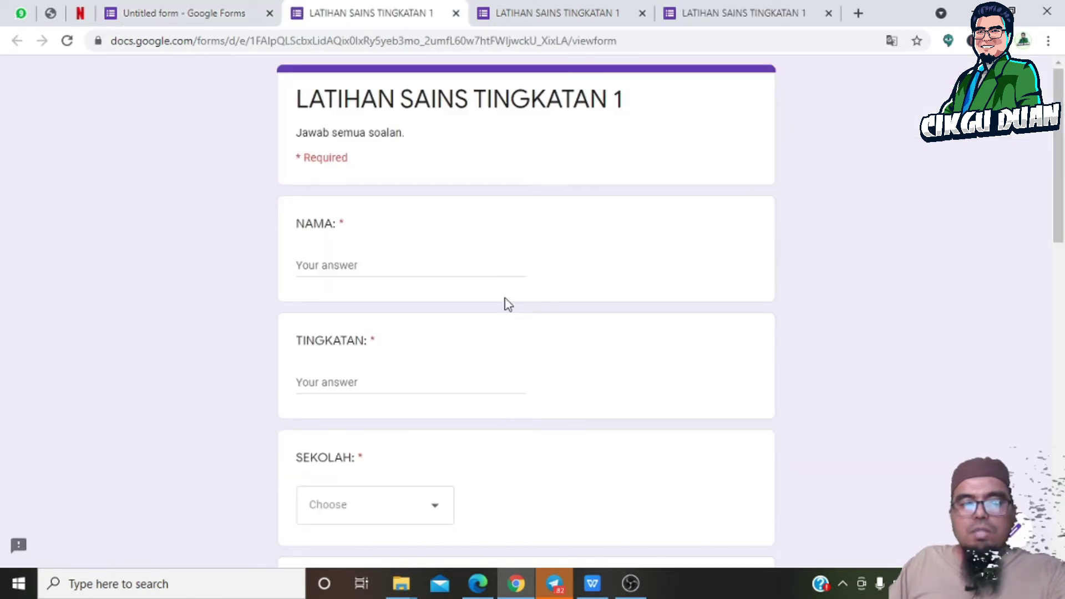
scroll(488, 314, down, 4)
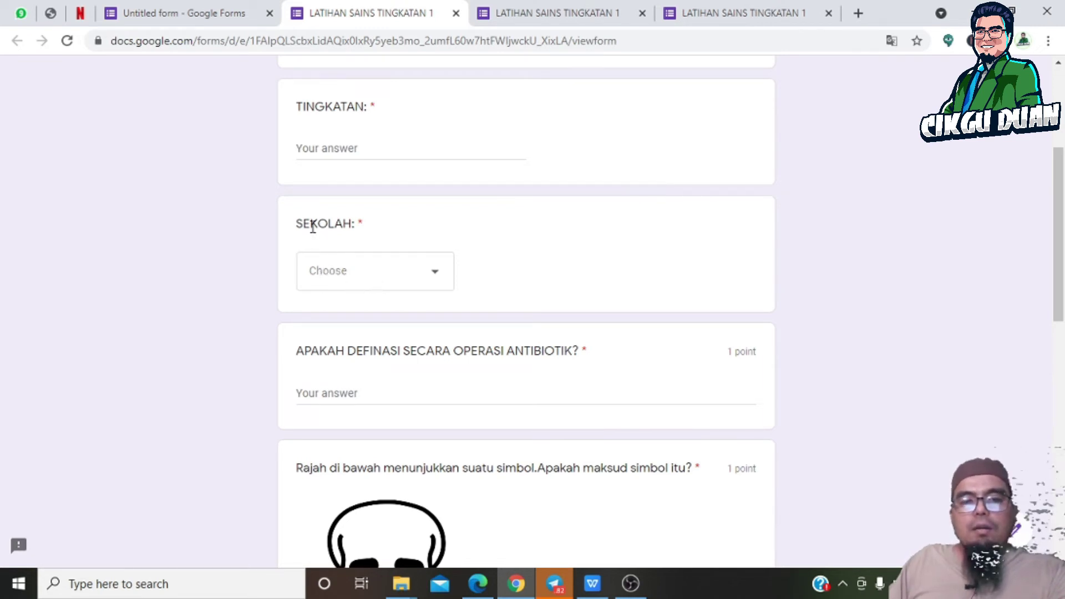
click(437, 279)
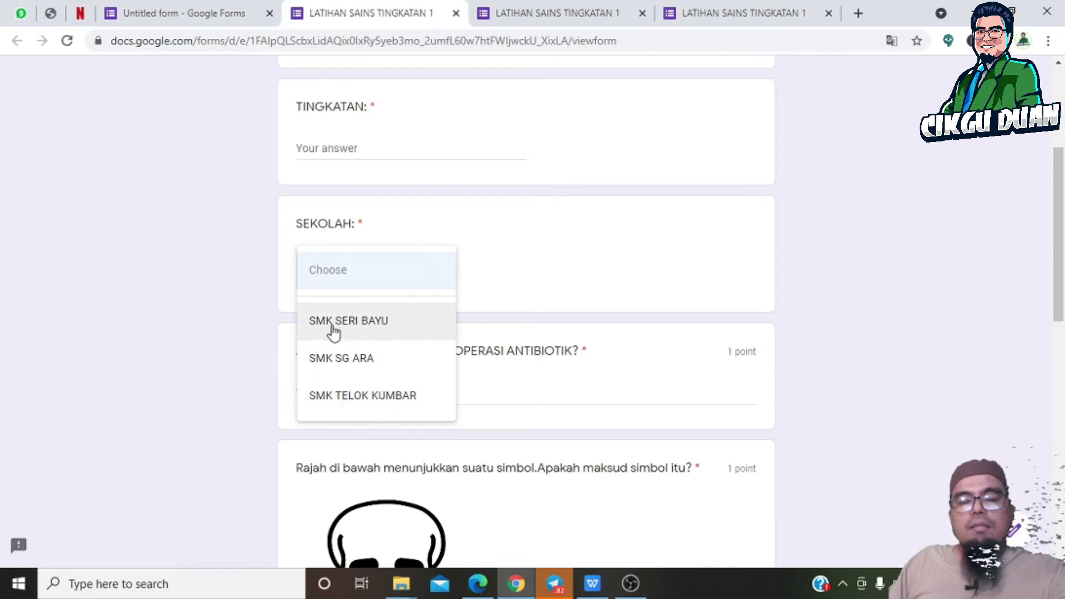
click(377, 319)
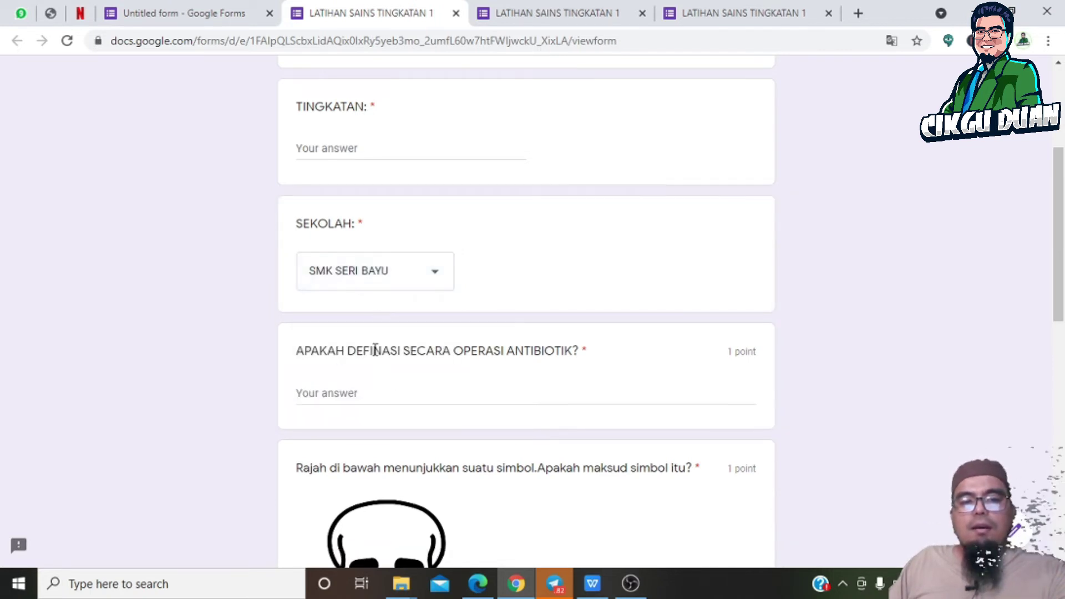
click(393, 286)
click(352, 309)
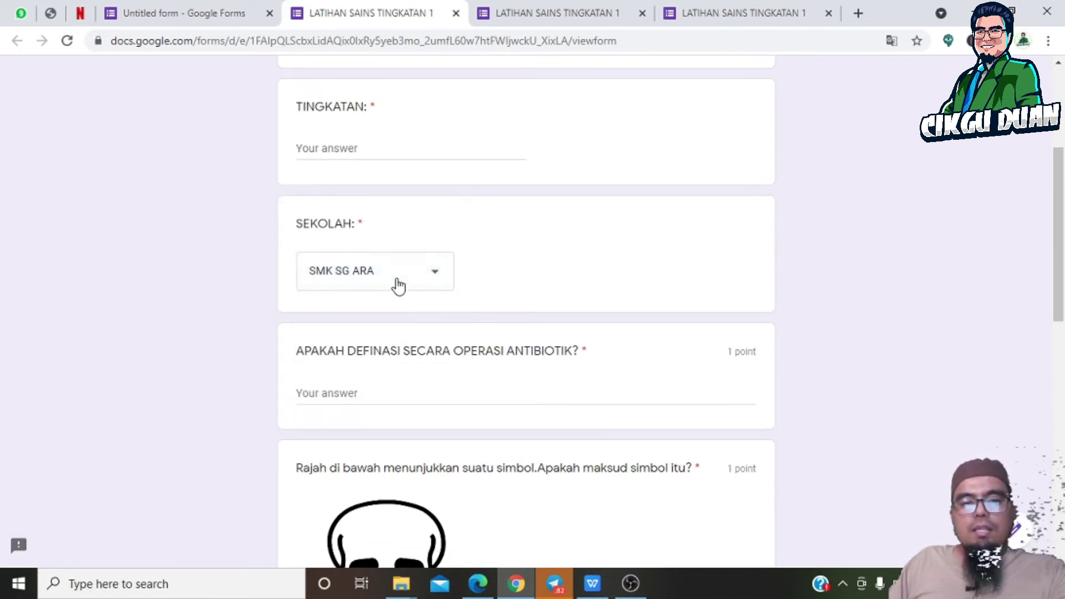
click(398, 286)
click(395, 311)
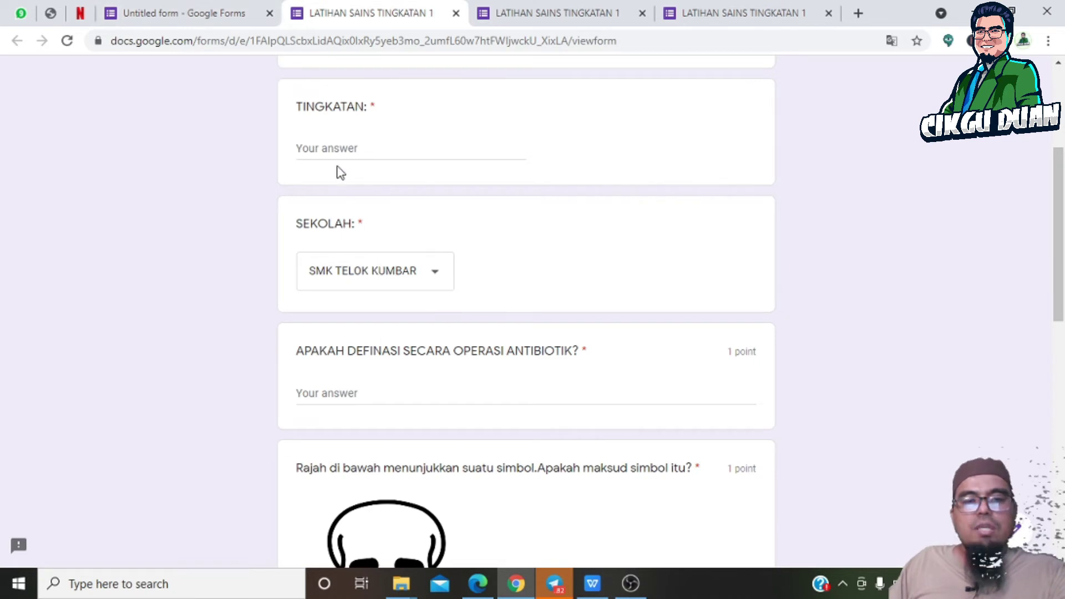
click(373, 284)
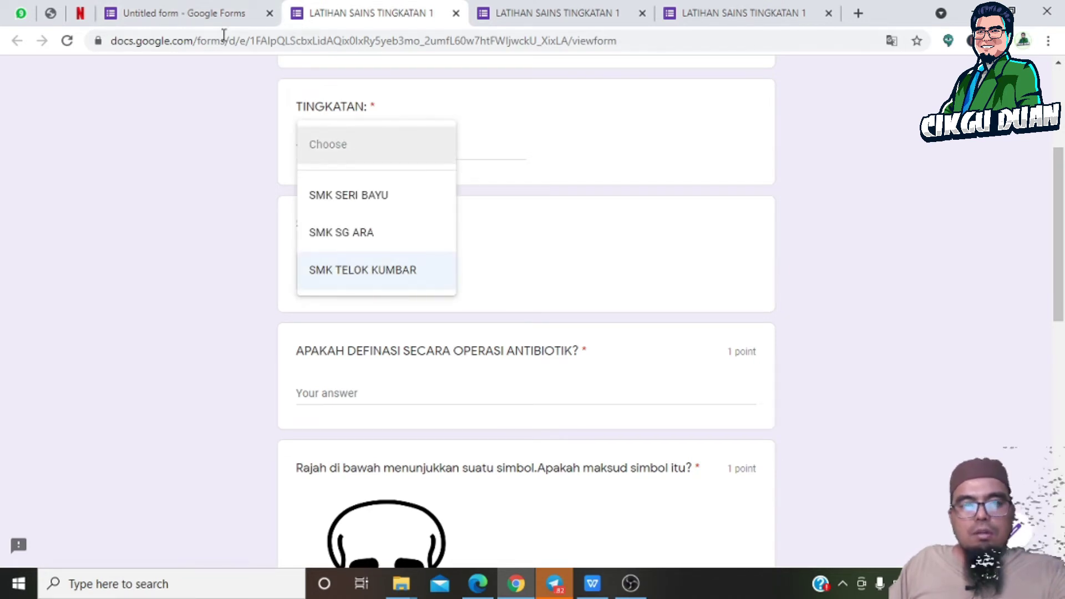
Step: Return to the form editor and add a new question directly below the checkbox question "Apakah maksud simbol itu?"
click(244, 17)
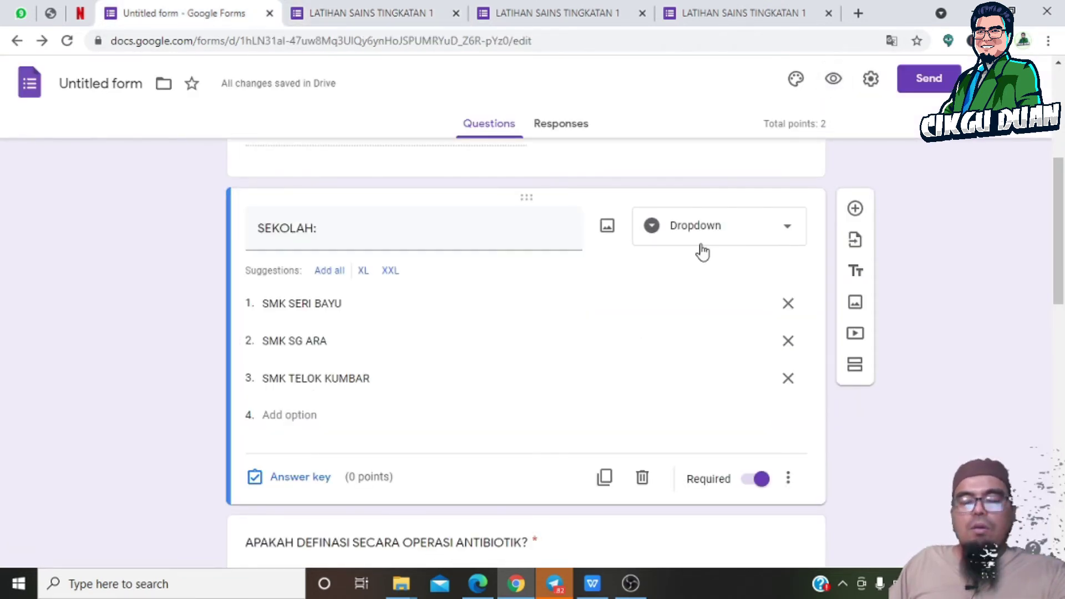
scroll(573, 311, down, 13)
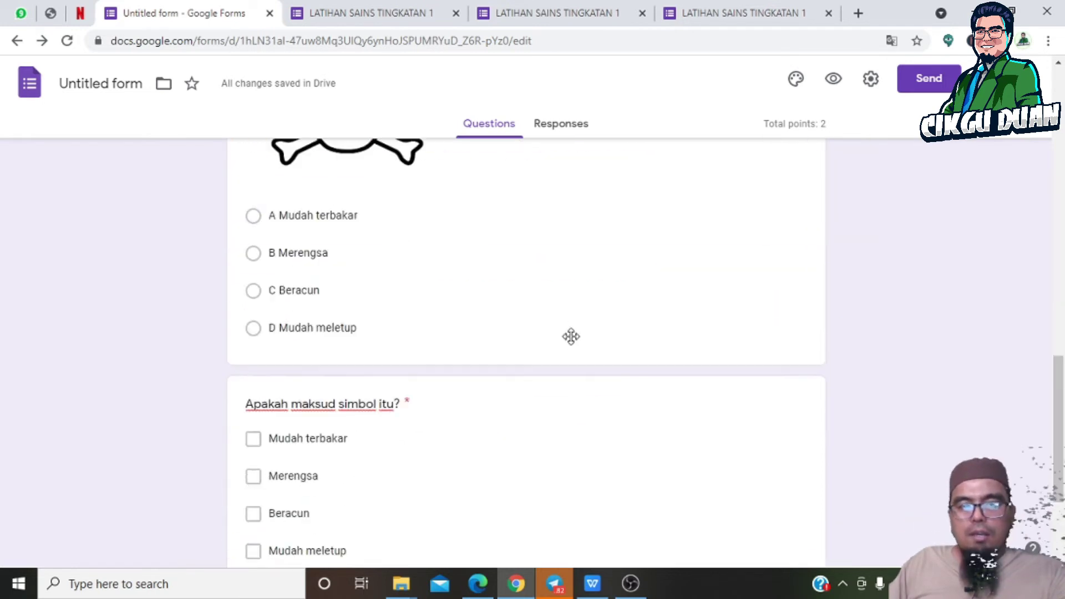
scroll(744, 288, up, 4)
scroll(765, 326, down, 3)
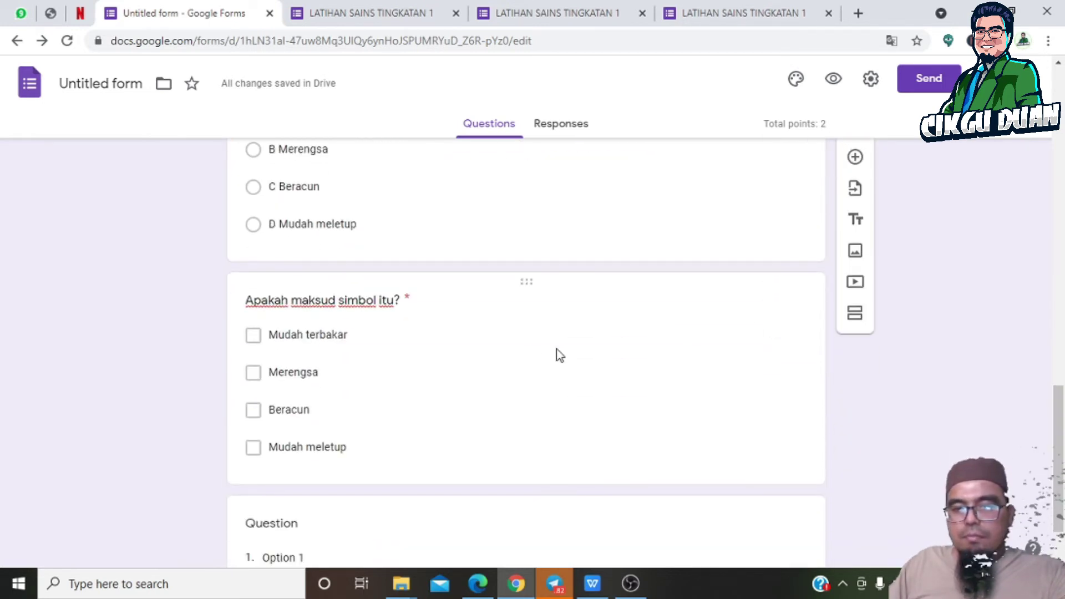
click(561, 348)
click(721, 209)
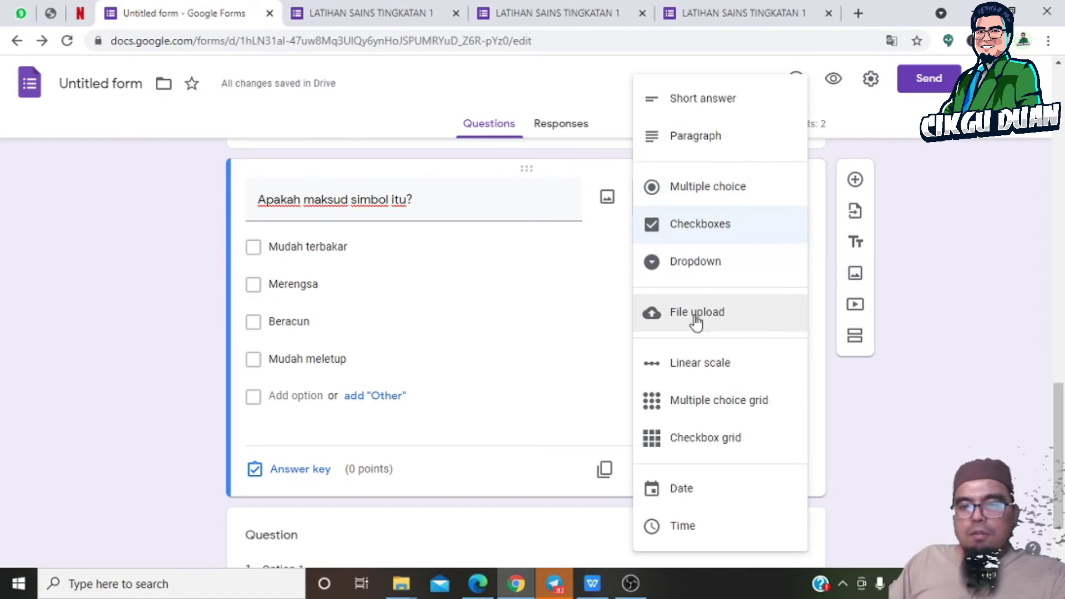
click(856, 183)
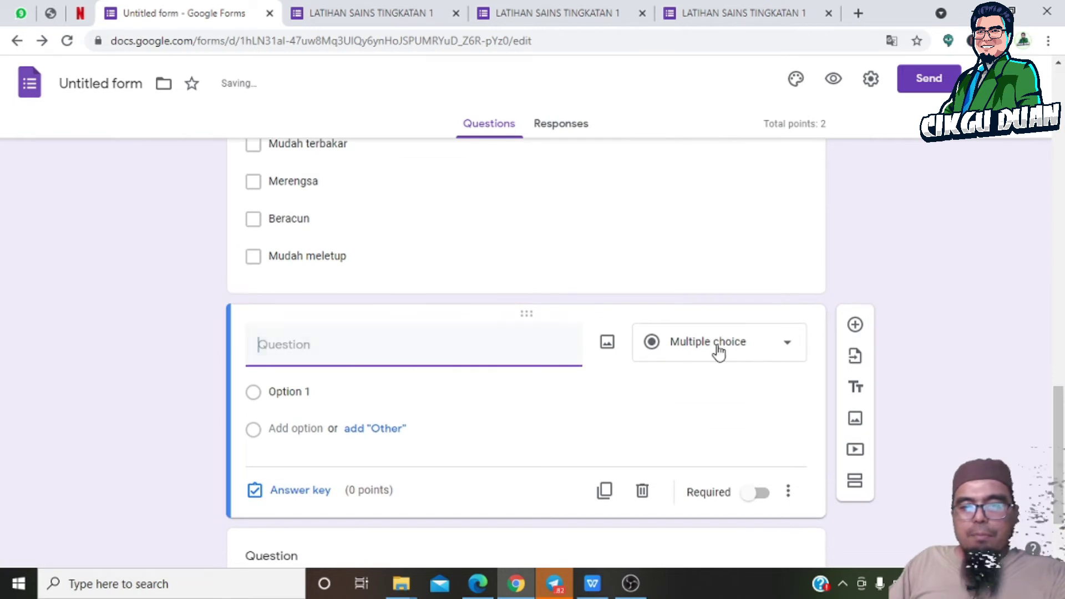
Step: Title the new question below the checkbox question "VIDEO 1:"
click(675, 347)
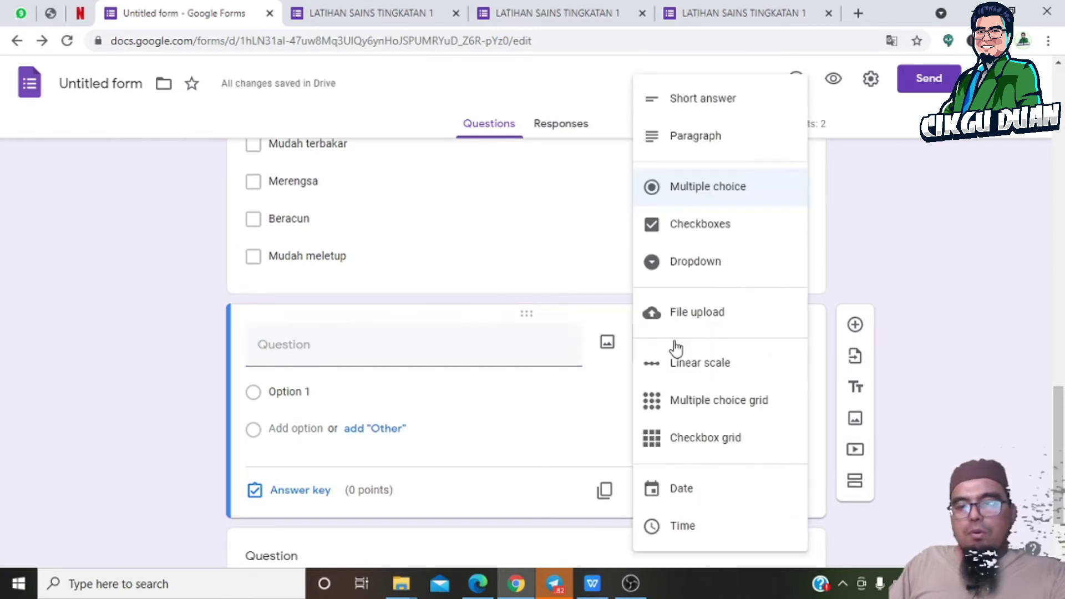
click(477, 343)
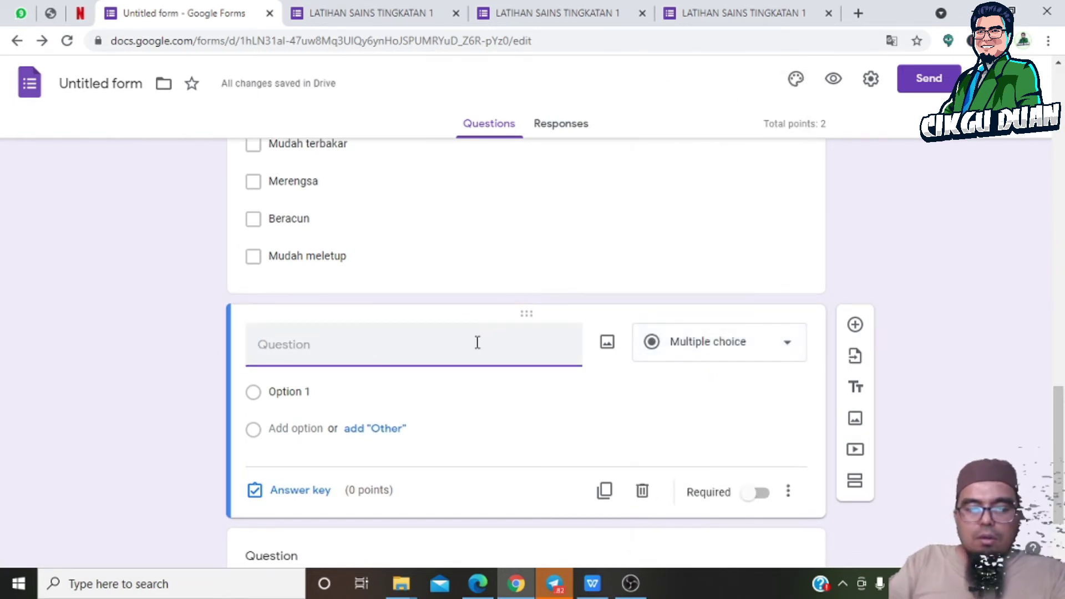
text(V)
key(BackSpace)
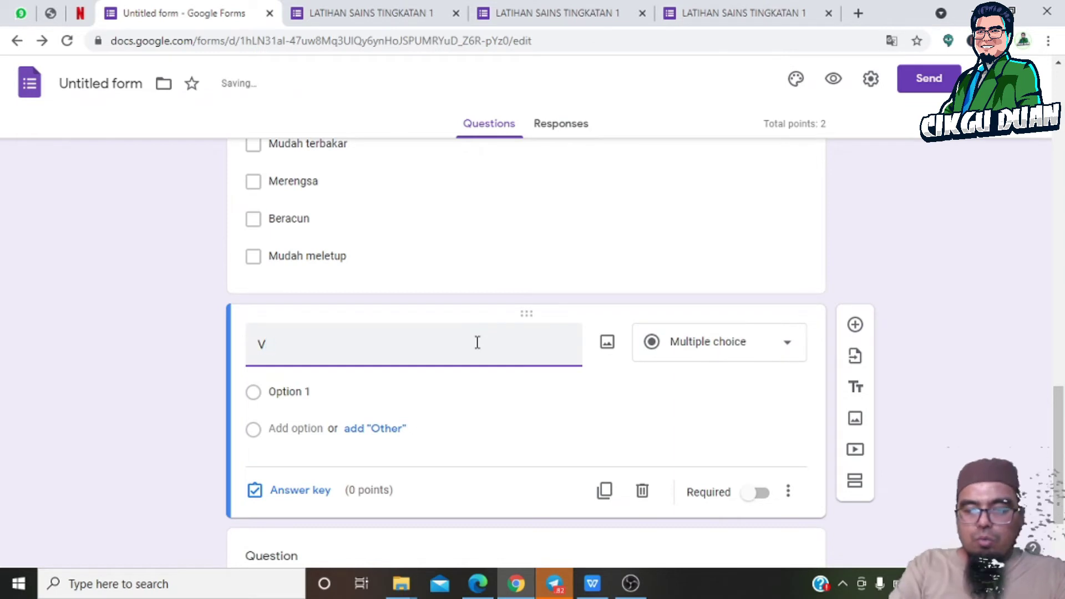
text(IDEO)
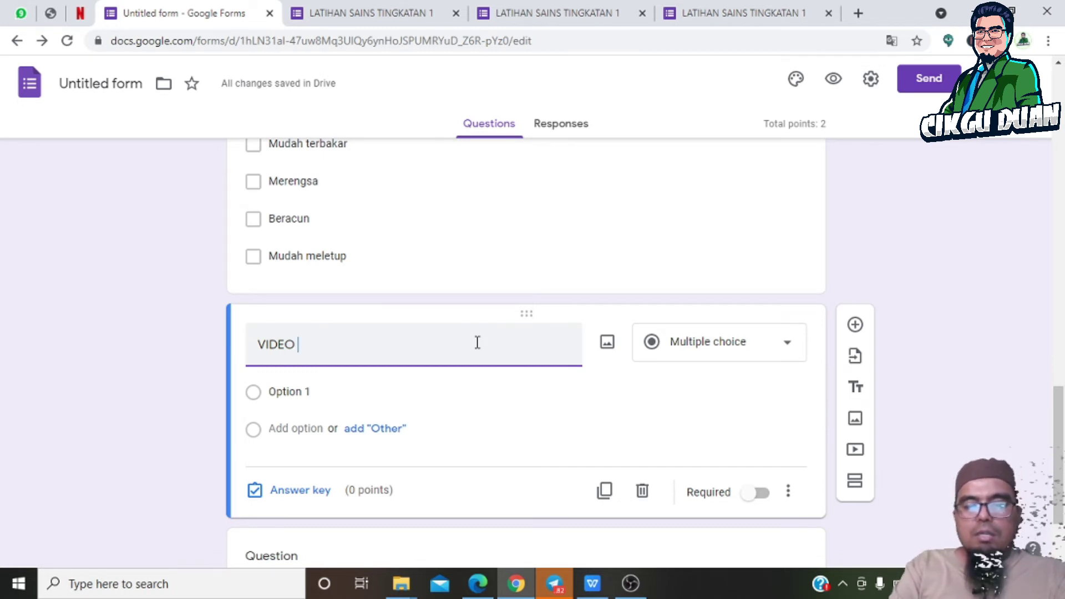
text(:)
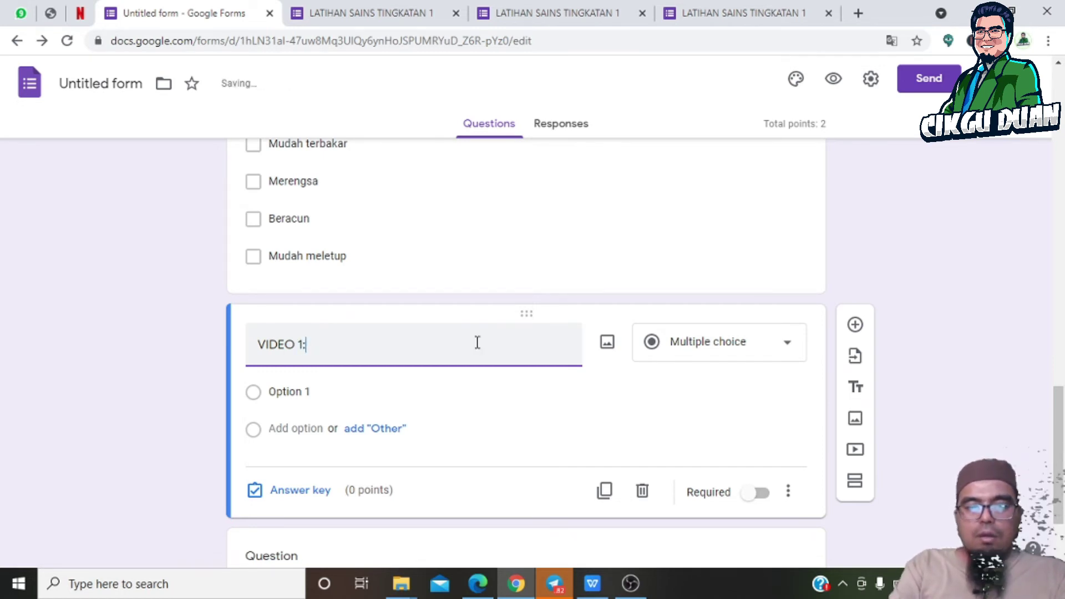
Step: Change the VIDEO 1: question to the File upload type and allow respondents to upload files to Drive
click(682, 349)
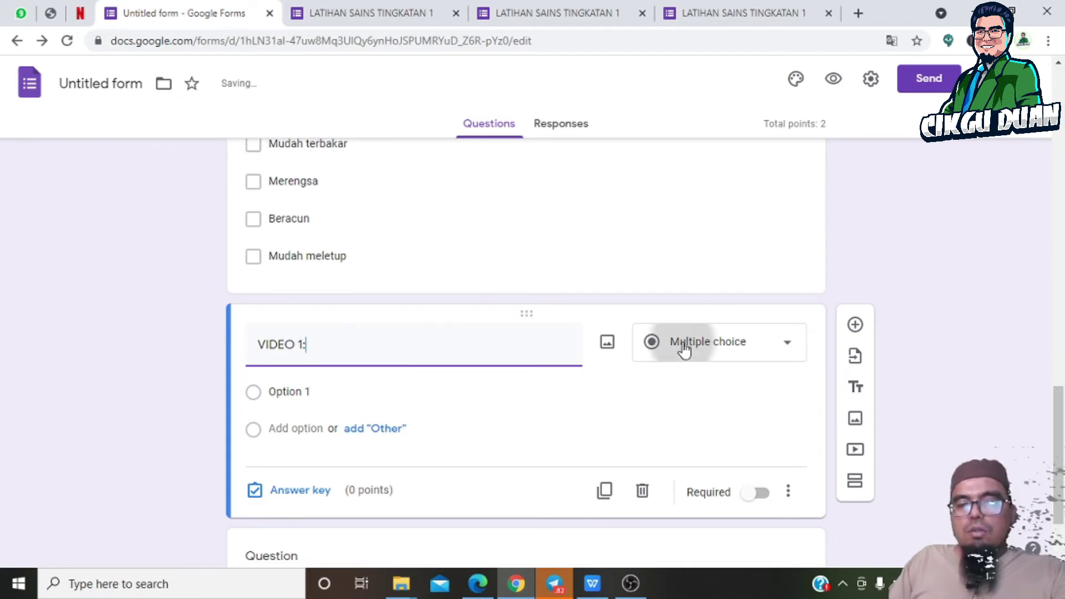
click(700, 315)
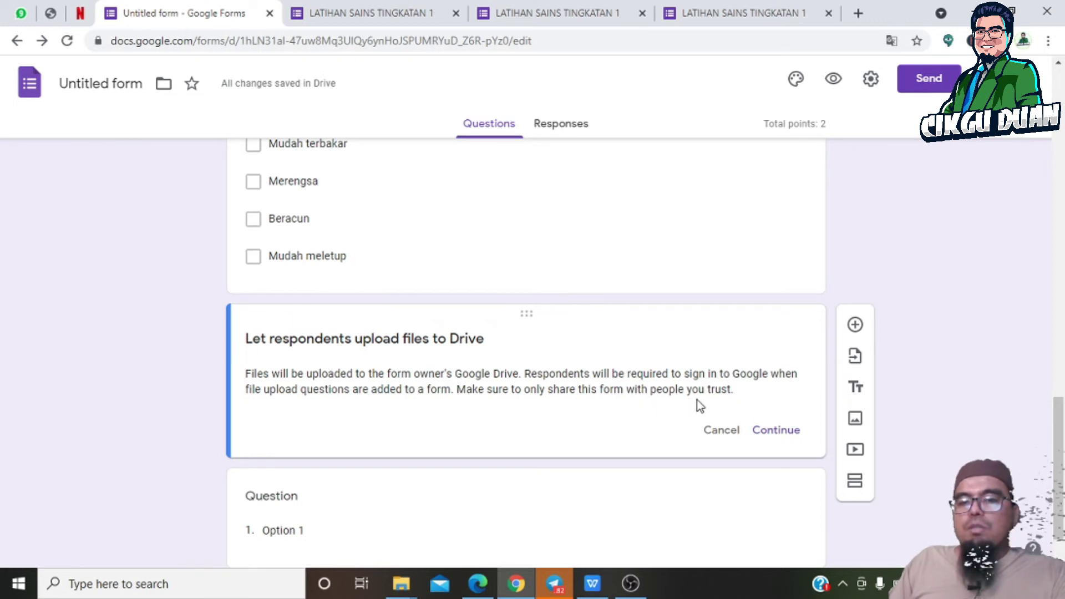
click(799, 432)
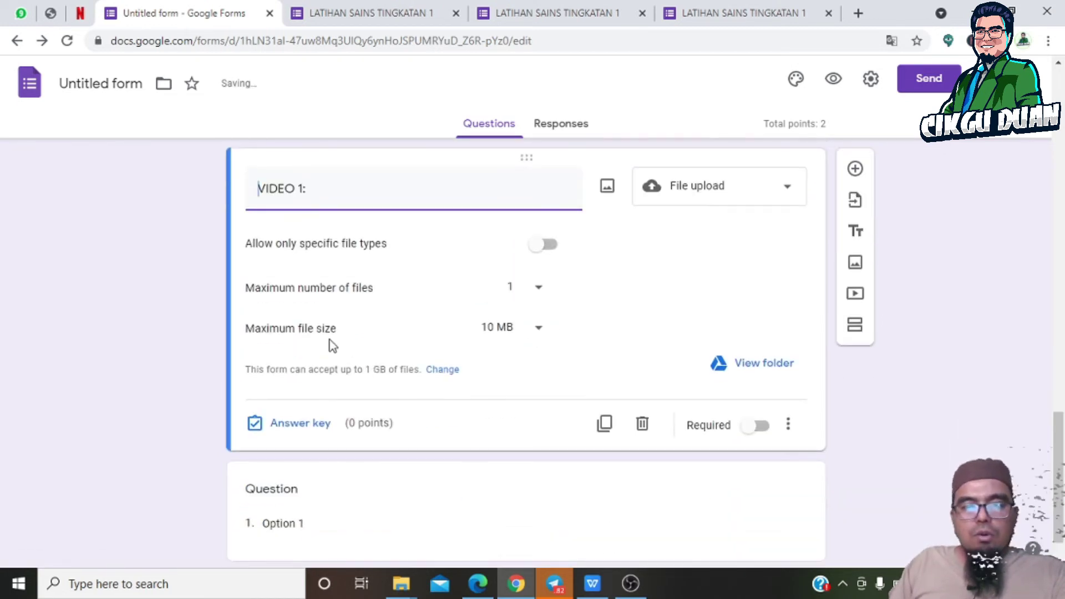
Step: Examine the choices for the maximum number of files and the maximum file size, keeping the size at 10 MB
click(541, 293)
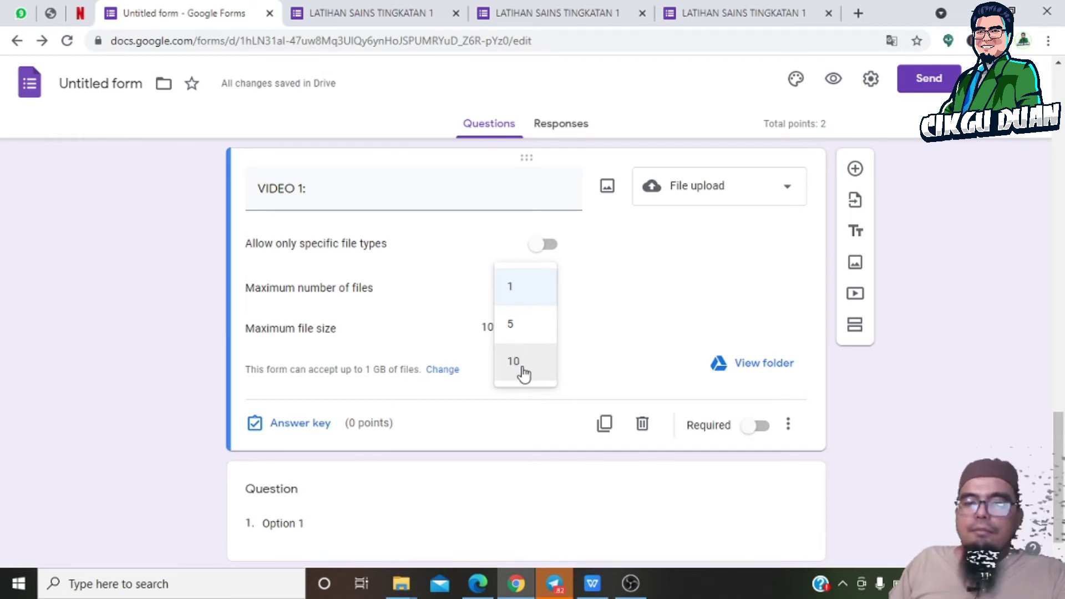
click(396, 345)
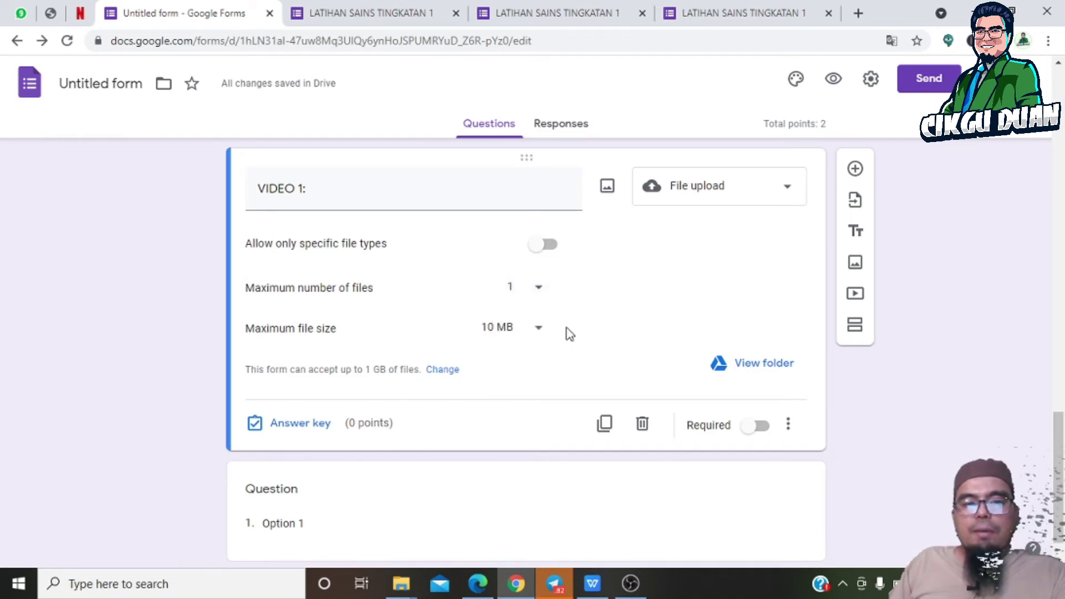
click(537, 329)
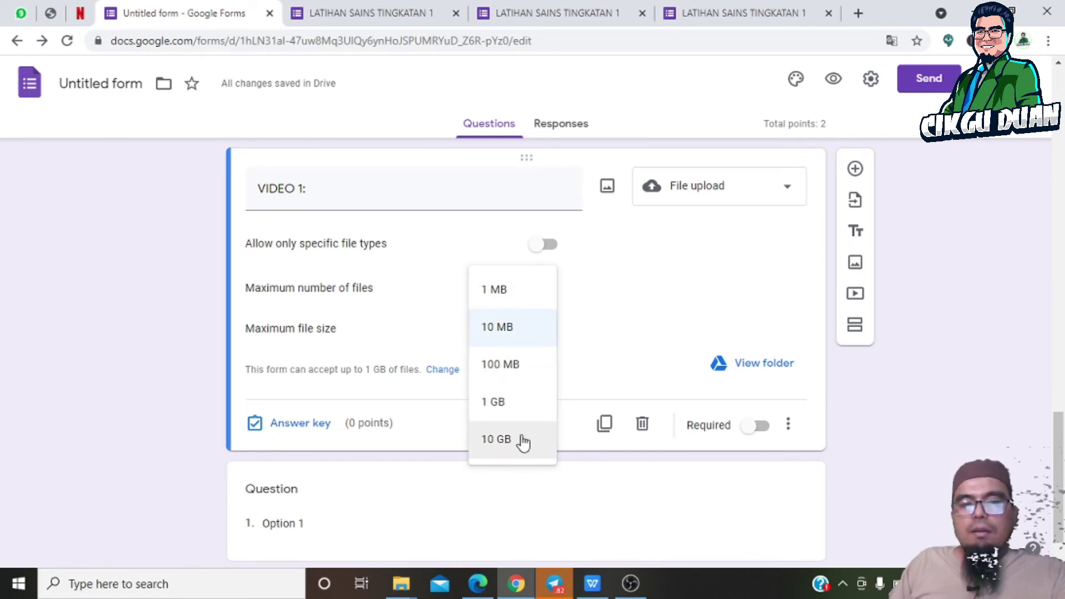
click(518, 332)
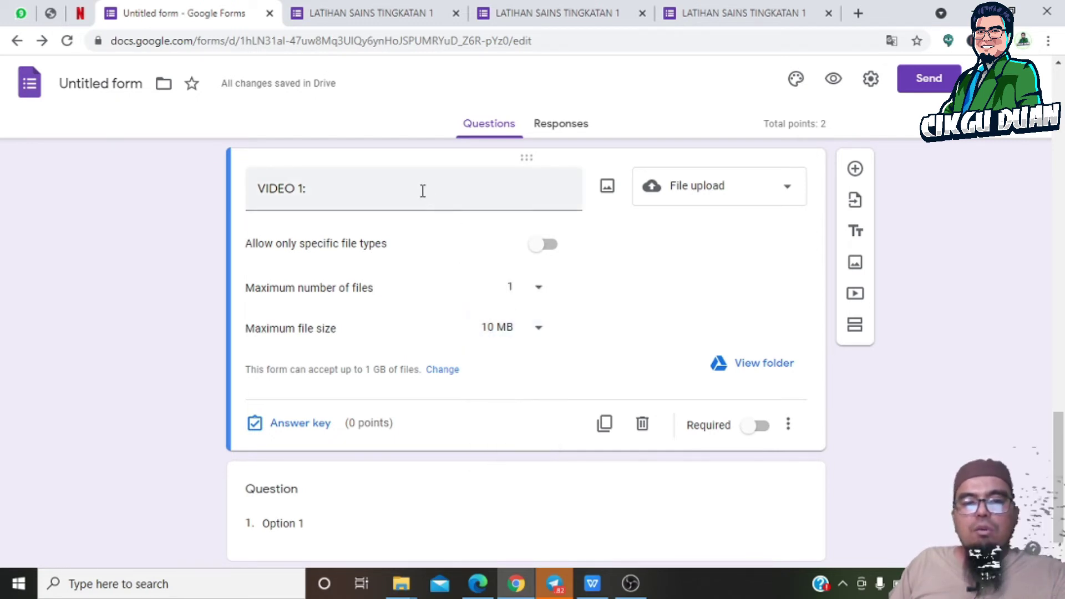
Step: Restrict the VIDEO 1: upload question to specific file types, allowing only Video
click(538, 247)
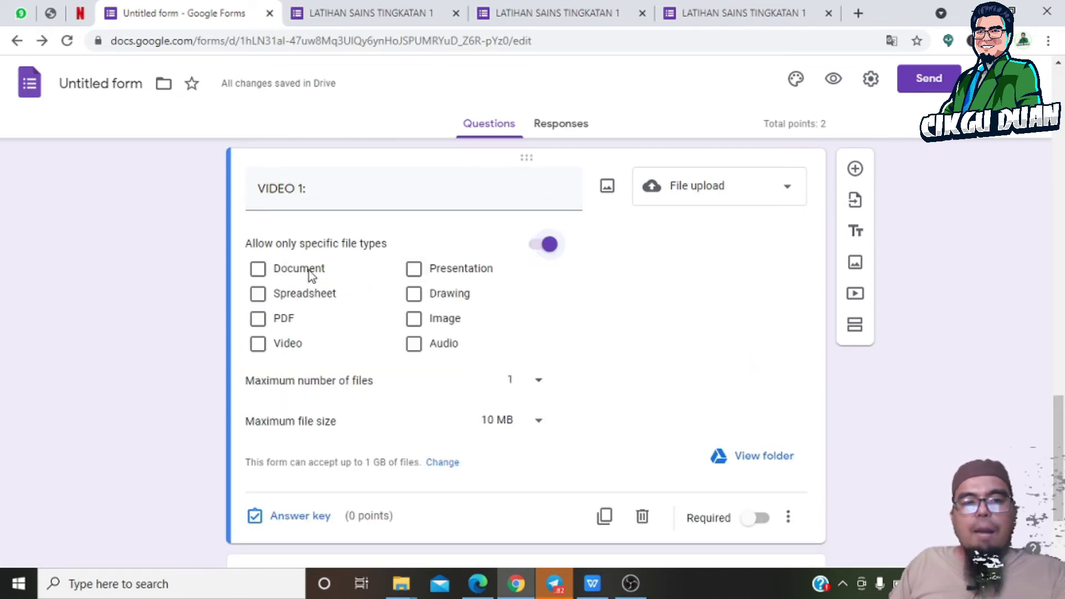
click(263, 347)
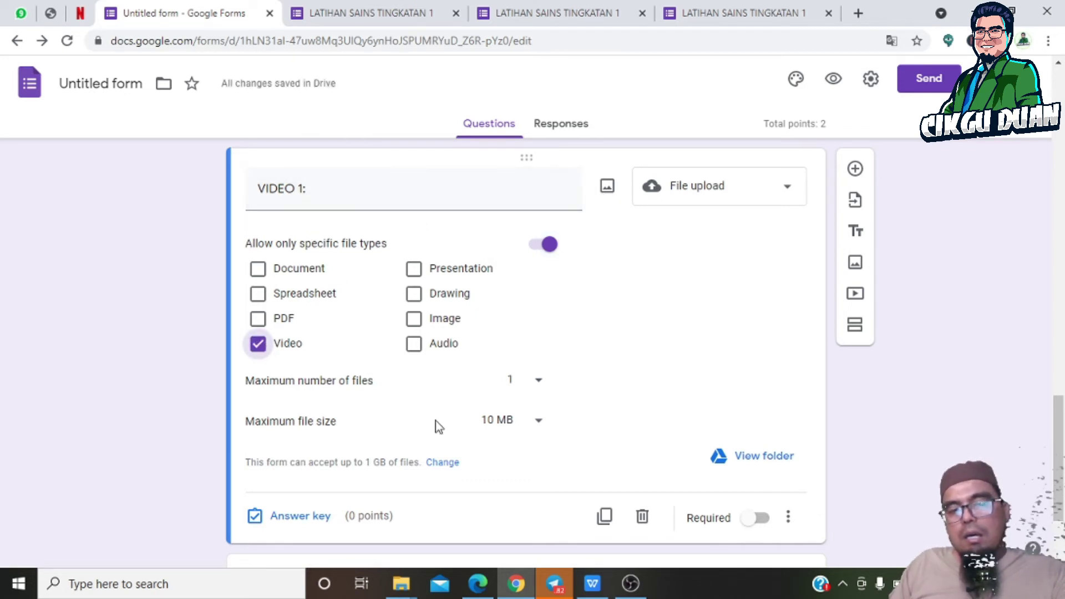
click(259, 271)
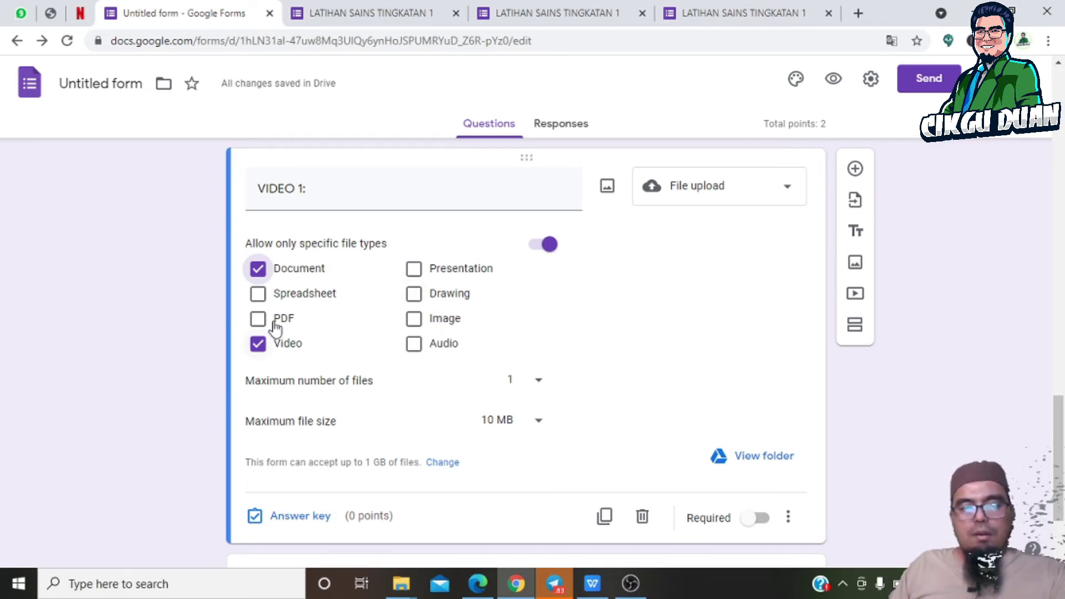
click(270, 274)
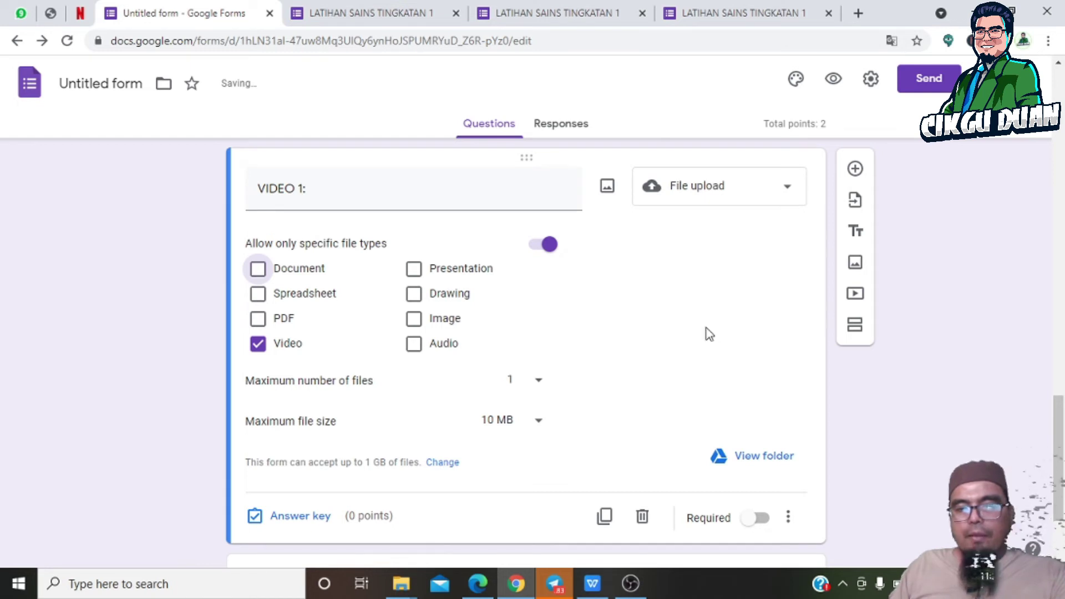
scroll(549, 355, up, 2)
scroll(514, 369, down, 3)
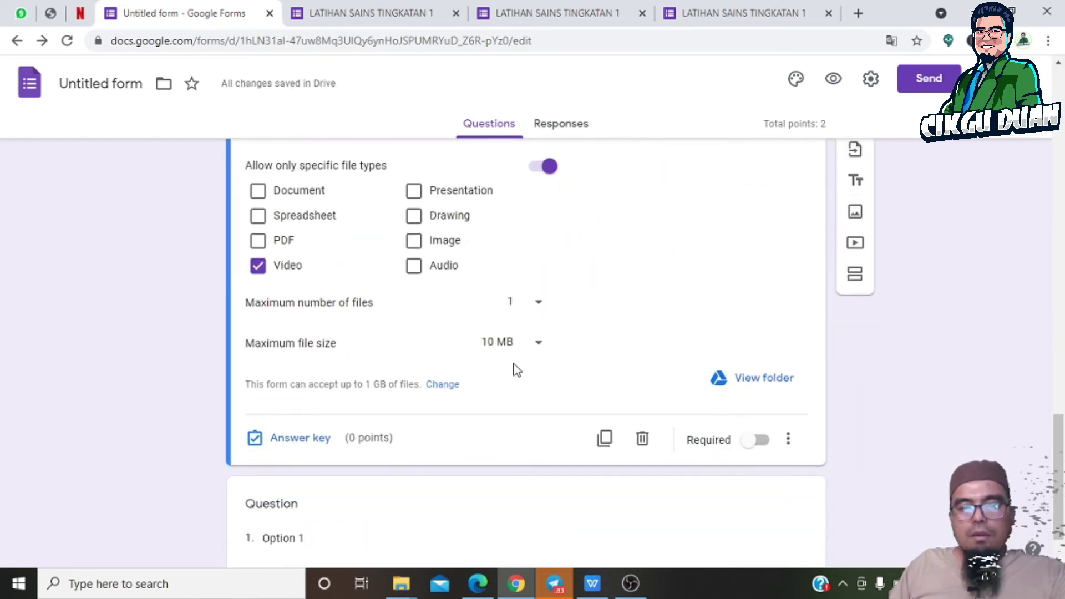
Step: Set the maximum file size of the VIDEO 1: upload question to 100 MB
click(489, 347)
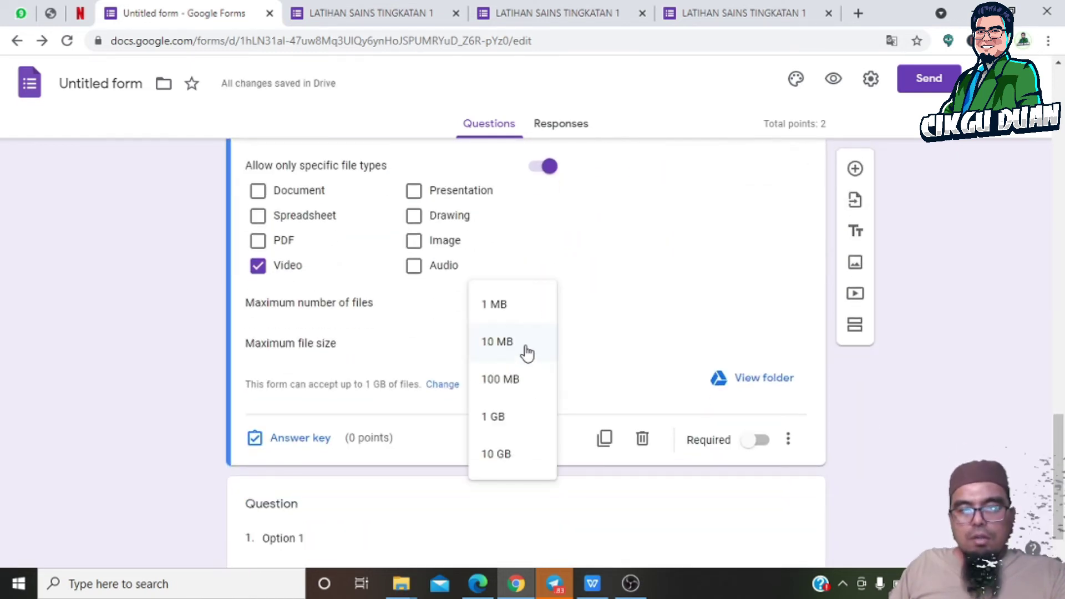
click(502, 383)
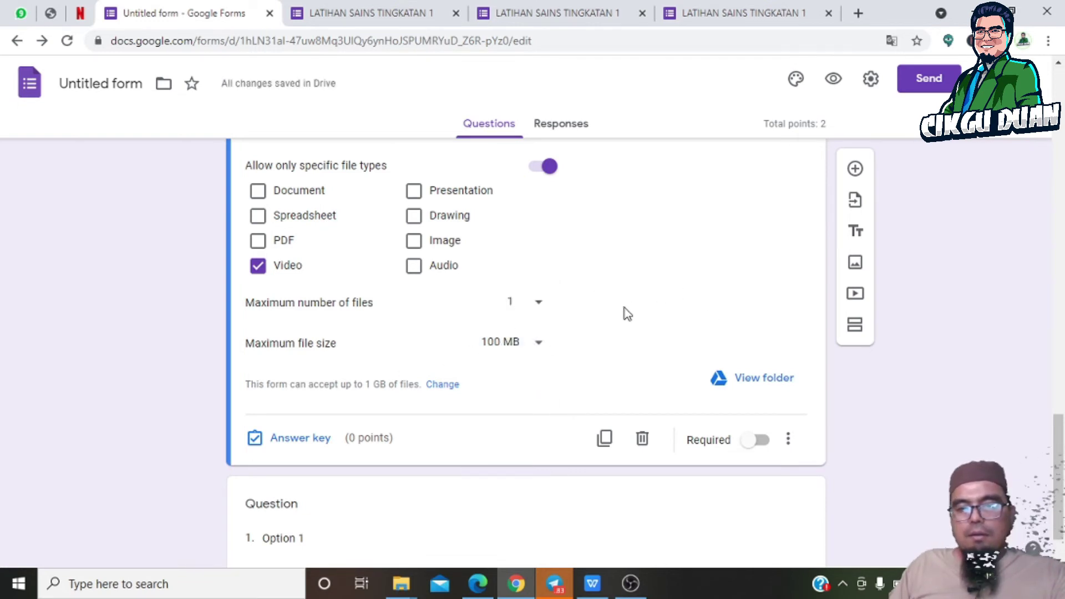
Step: Add a Linear scale question below VIDEO 1: with the title "APakah perasaan anda?"
scroll(627, 313, up, 3)
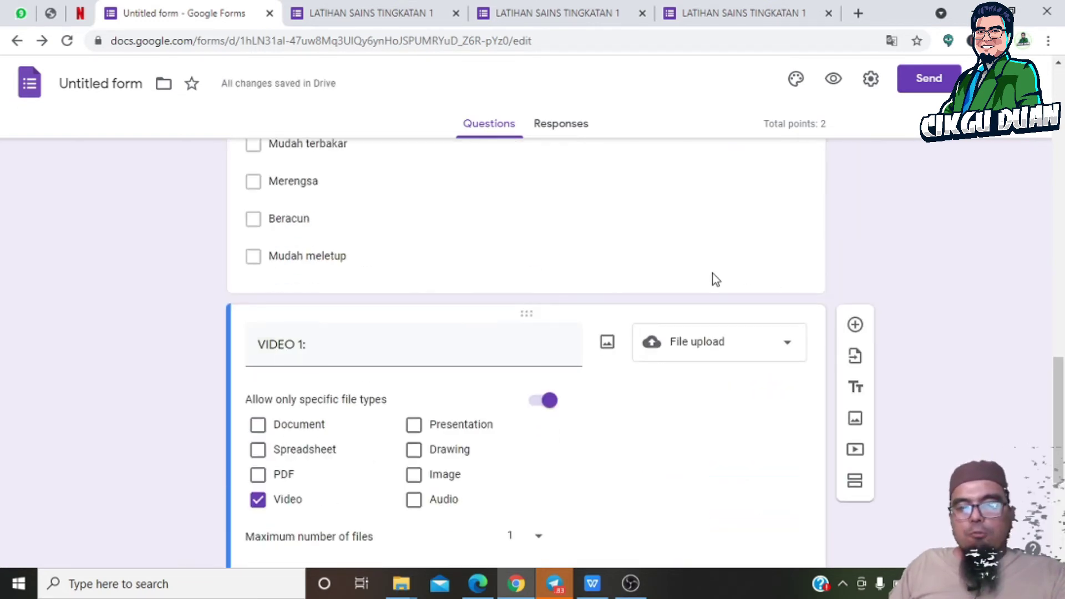
scroll(882, 294, down, 1)
click(855, 247)
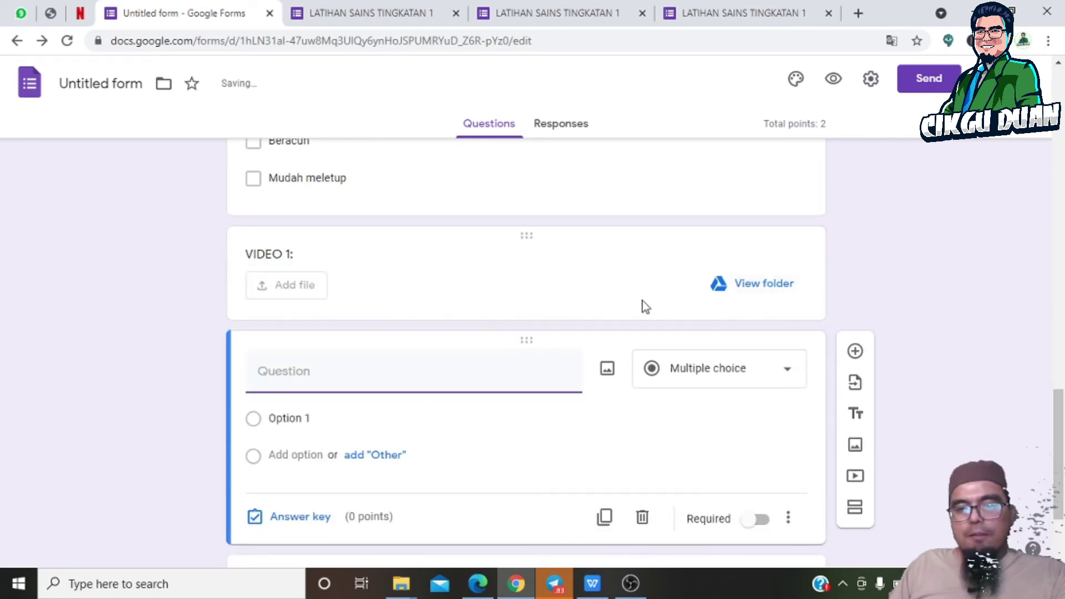
click(738, 369)
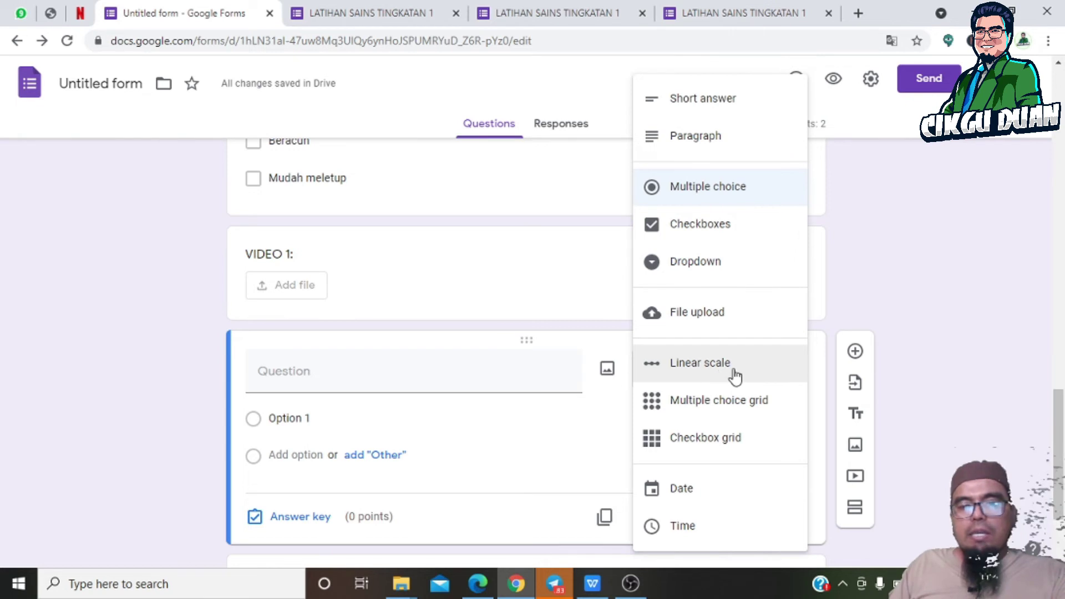
click(655, 380)
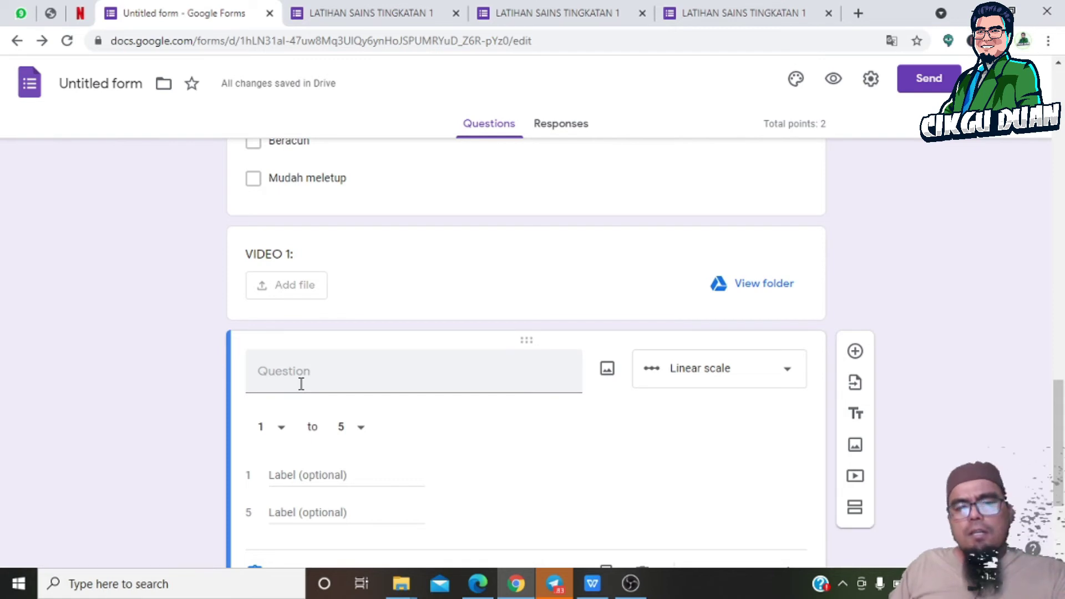
click(330, 378)
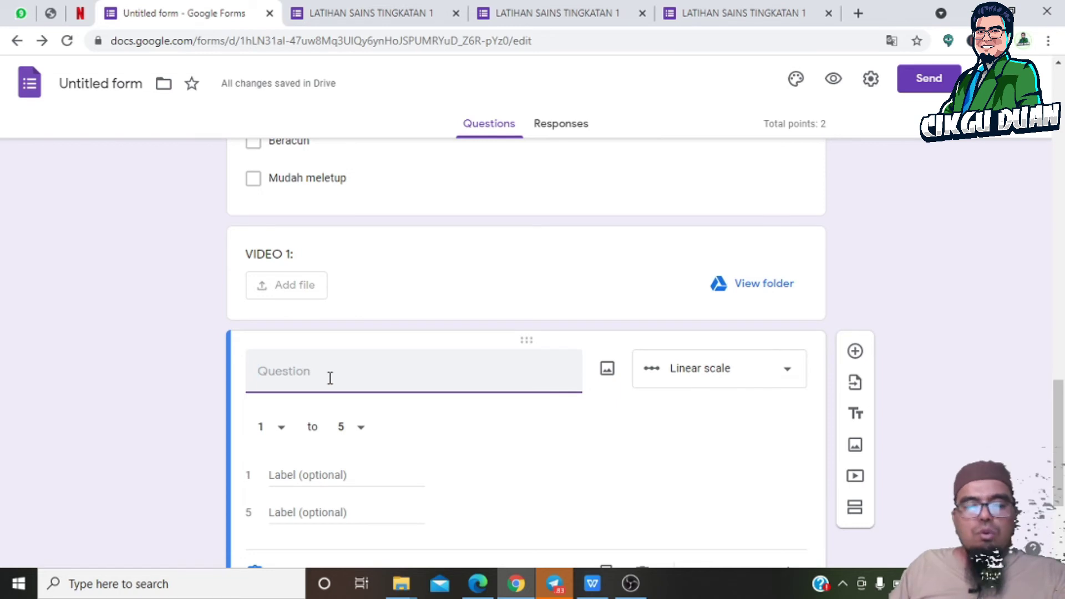
text(APaka)
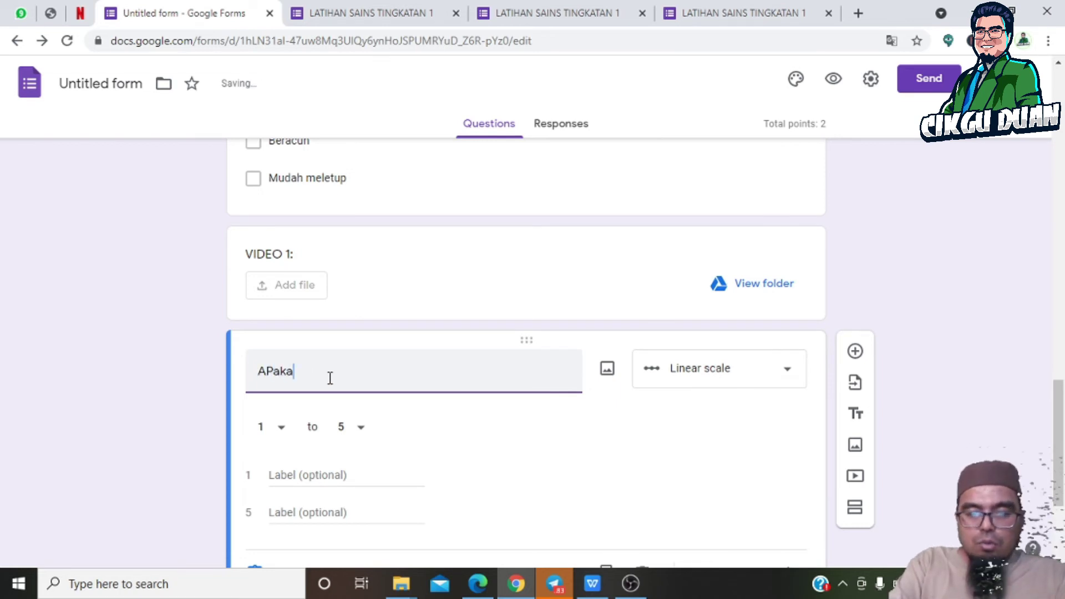
text(h perasa)
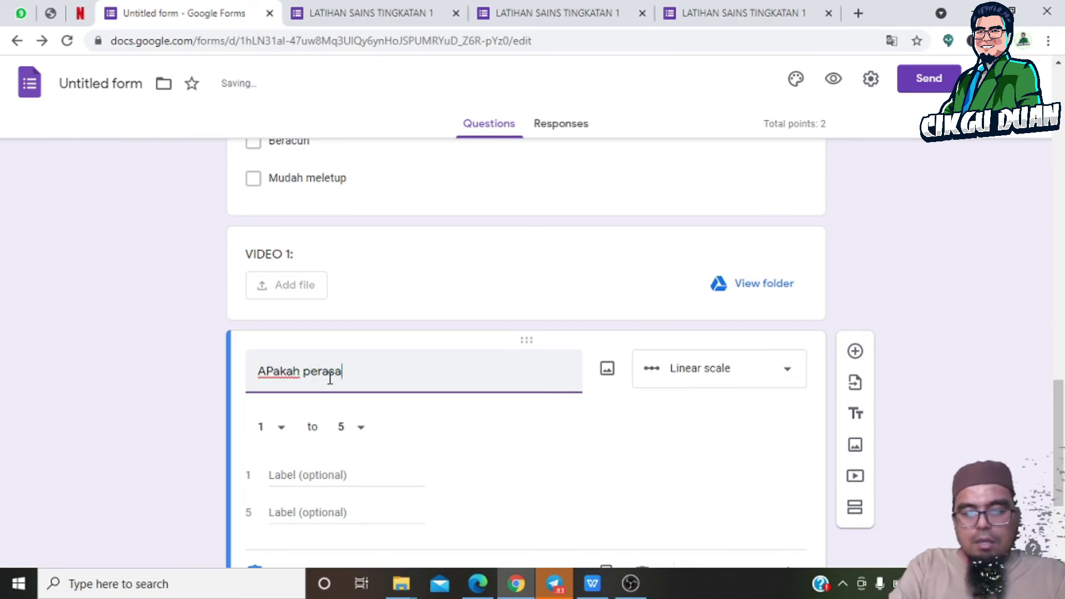
text(an anda?)
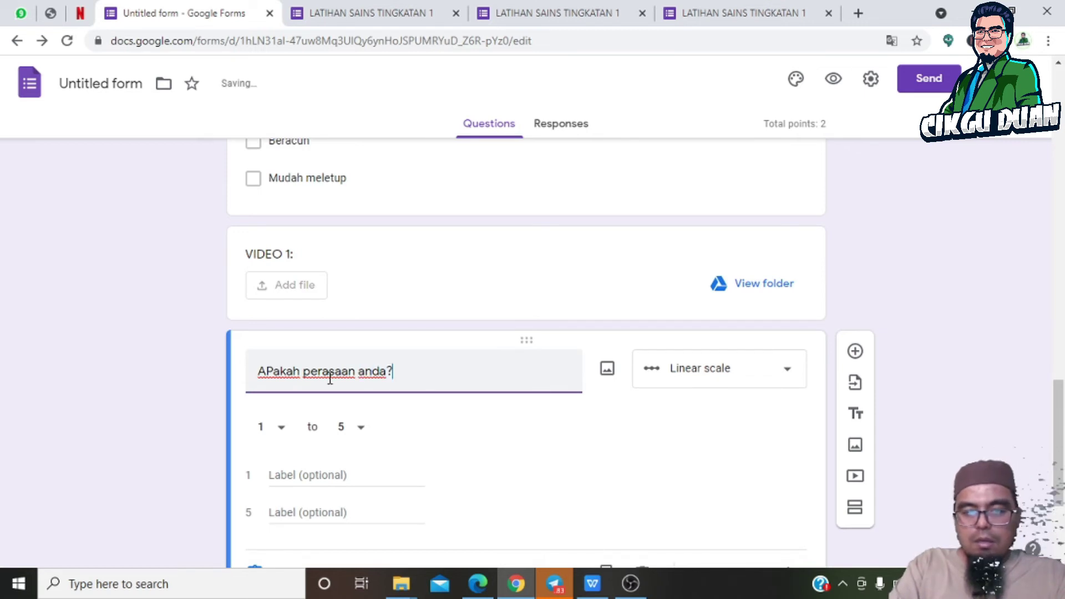
Step: Label the ends of the 1 to 5 scale, "tidak gembira" for 1 and "sangat gembira" for 5
scroll(423, 469, down, 1)
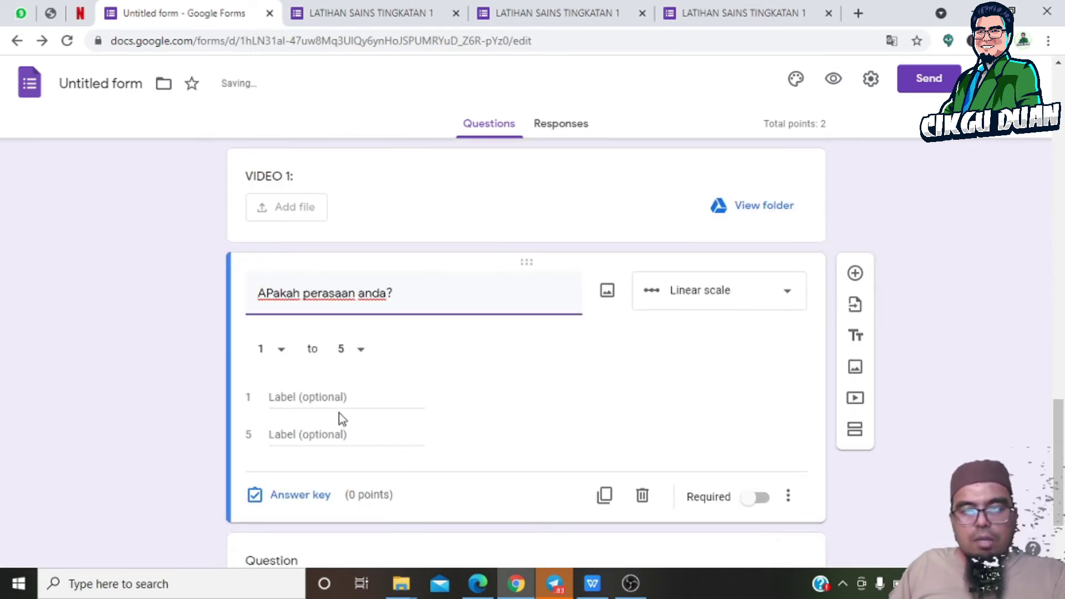
click(338, 397)
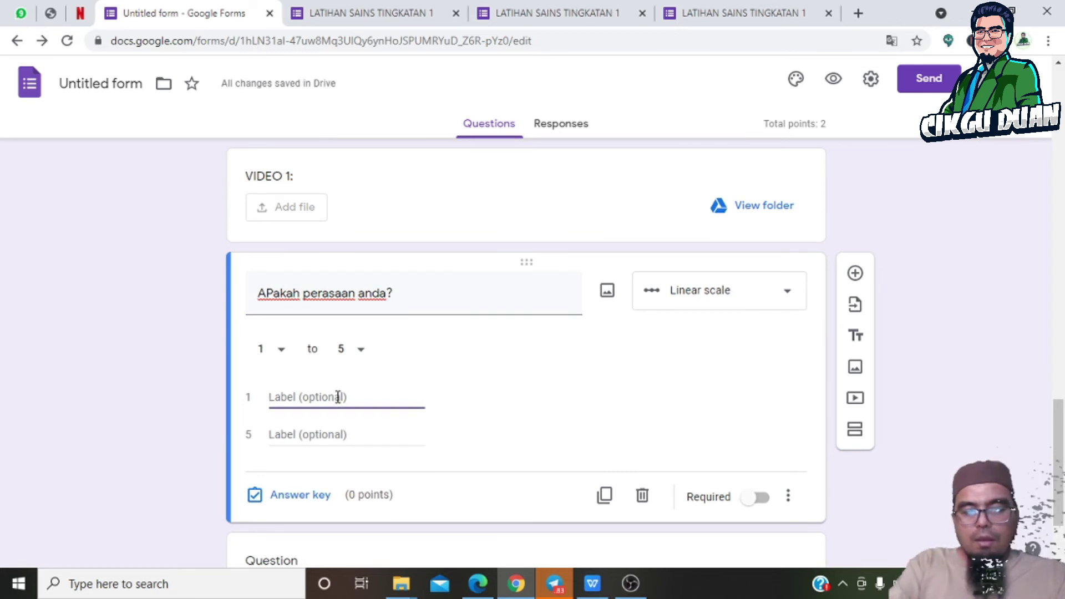
text(ti)
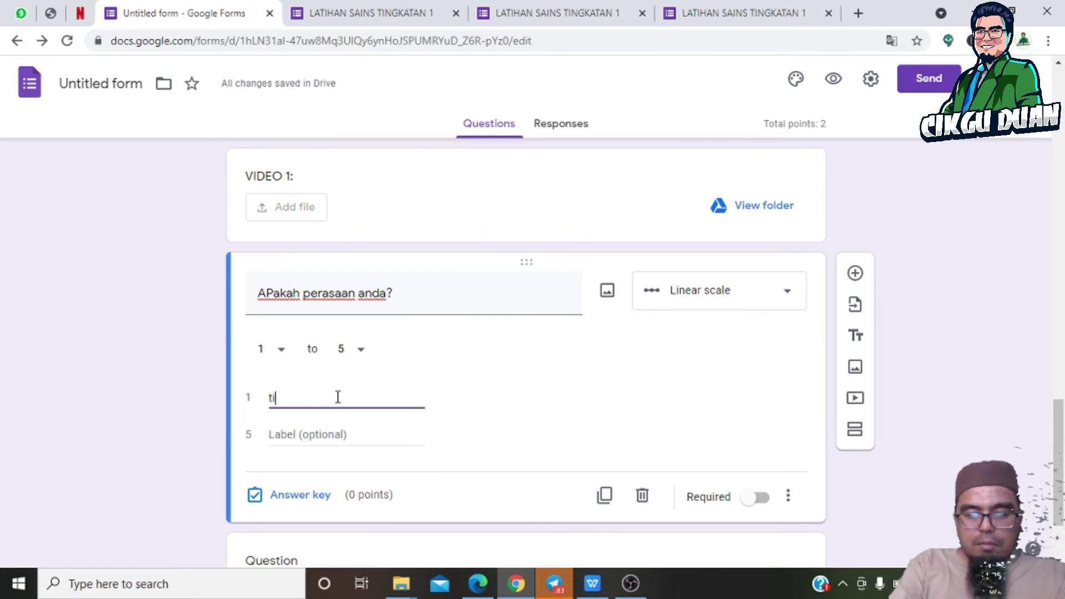
text(dak)
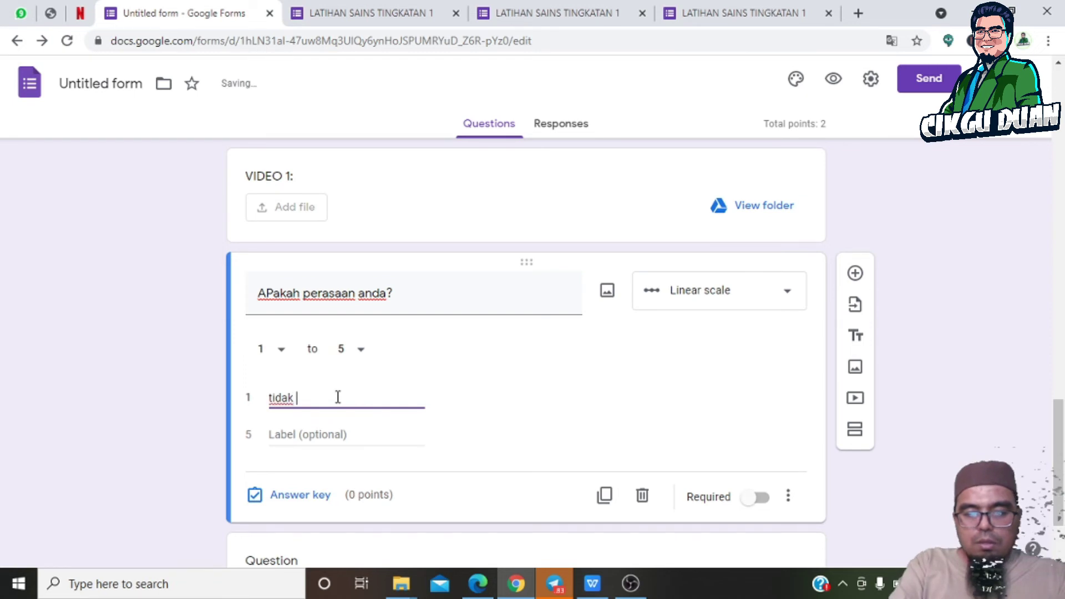
text( gembira)
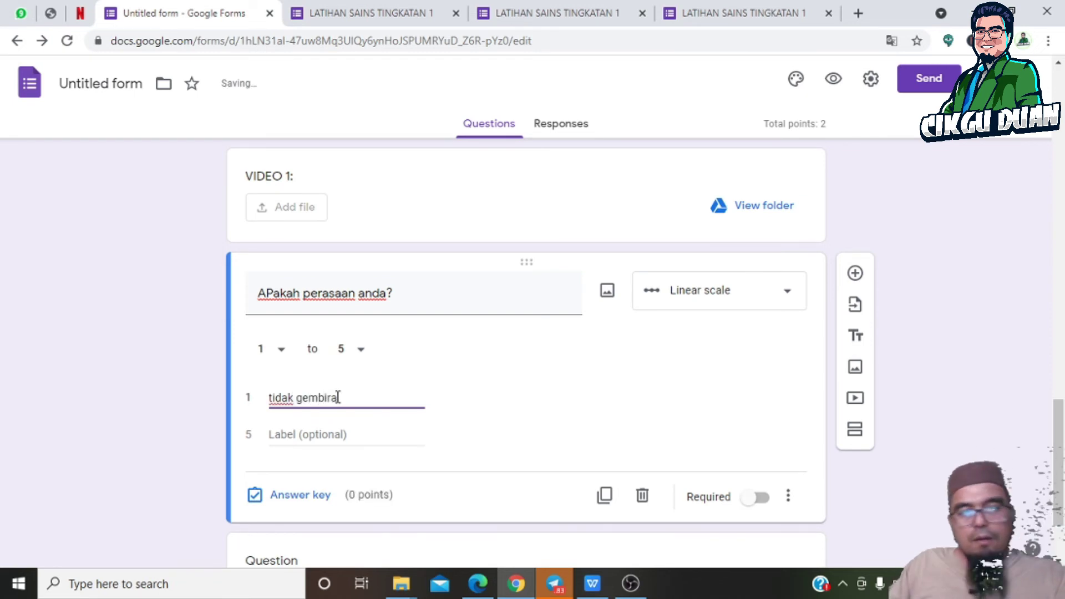
click(308, 439)
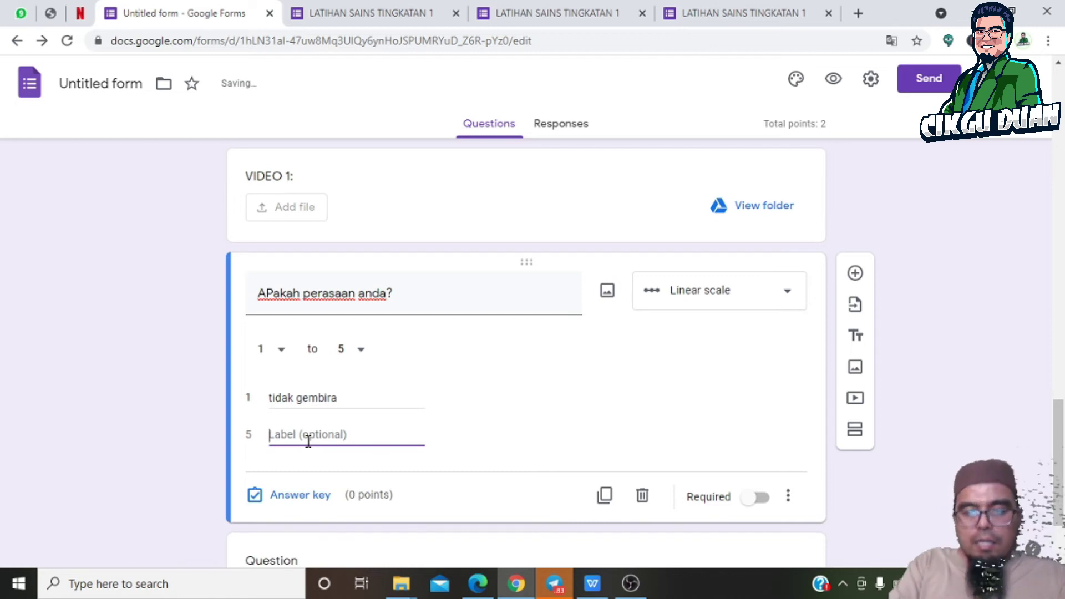
text(sana)
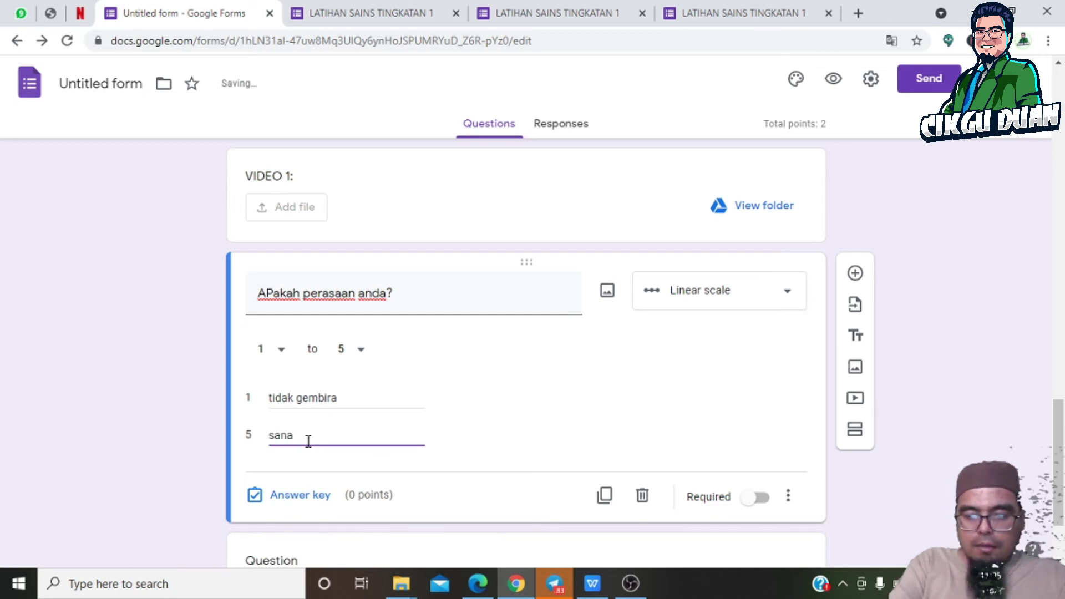
key(BackSpace)
text(gat gem)
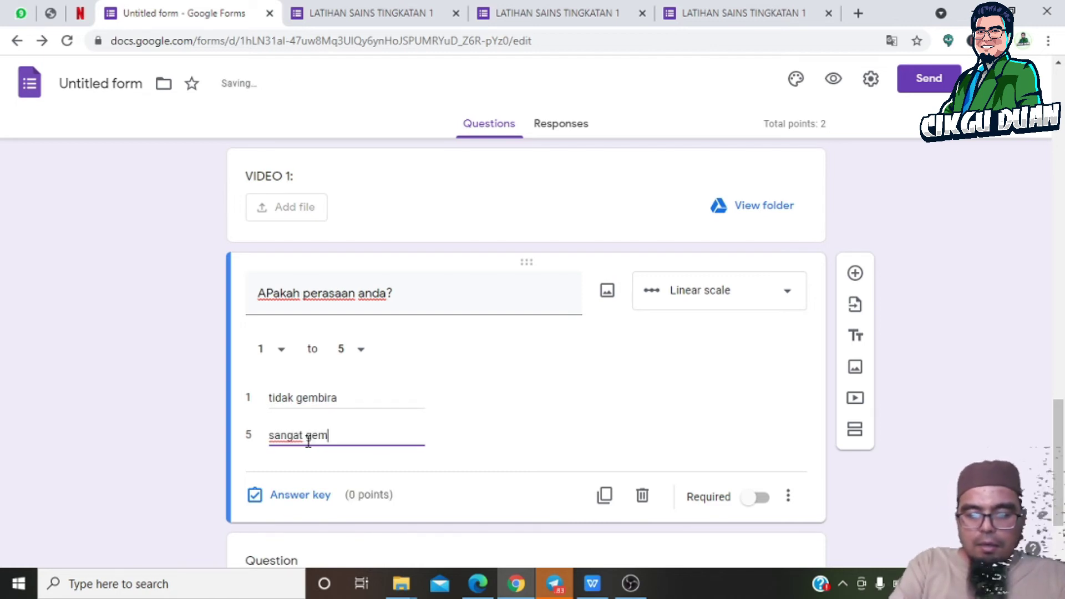
text(bira)
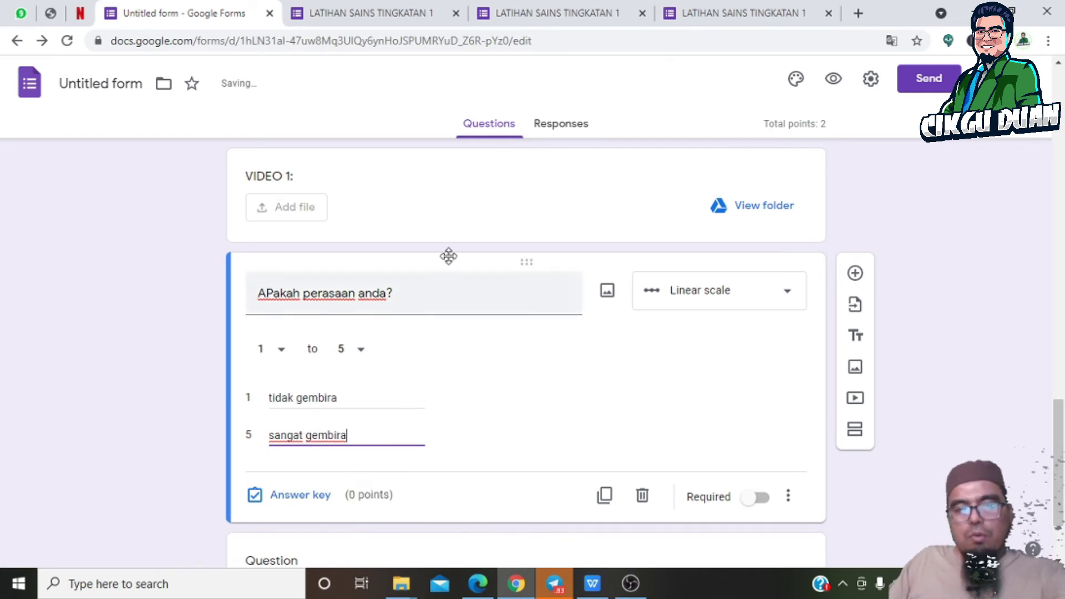
Step: Preview the form and try ratings 2 to 5 on the "APakah perasaan anda?" scale, and return to the form editor
click(834, 83)
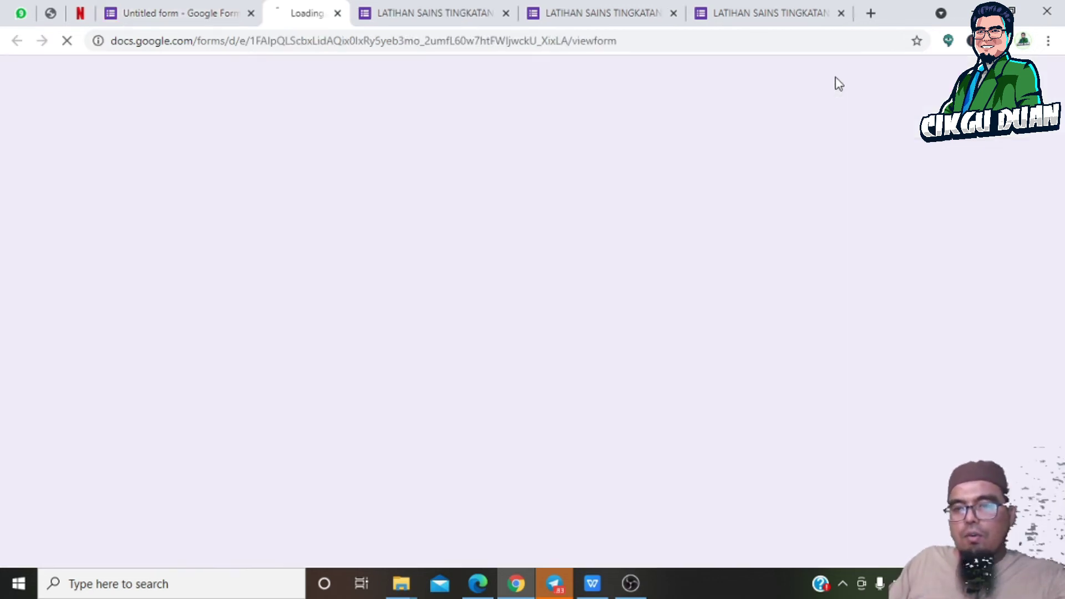
scroll(594, 280, down, 20)
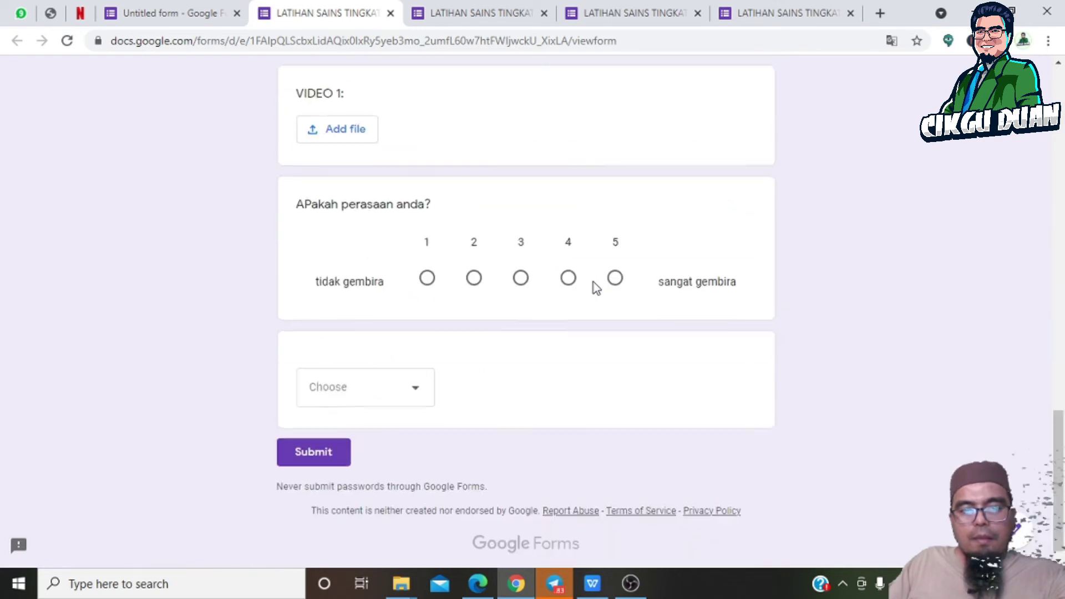
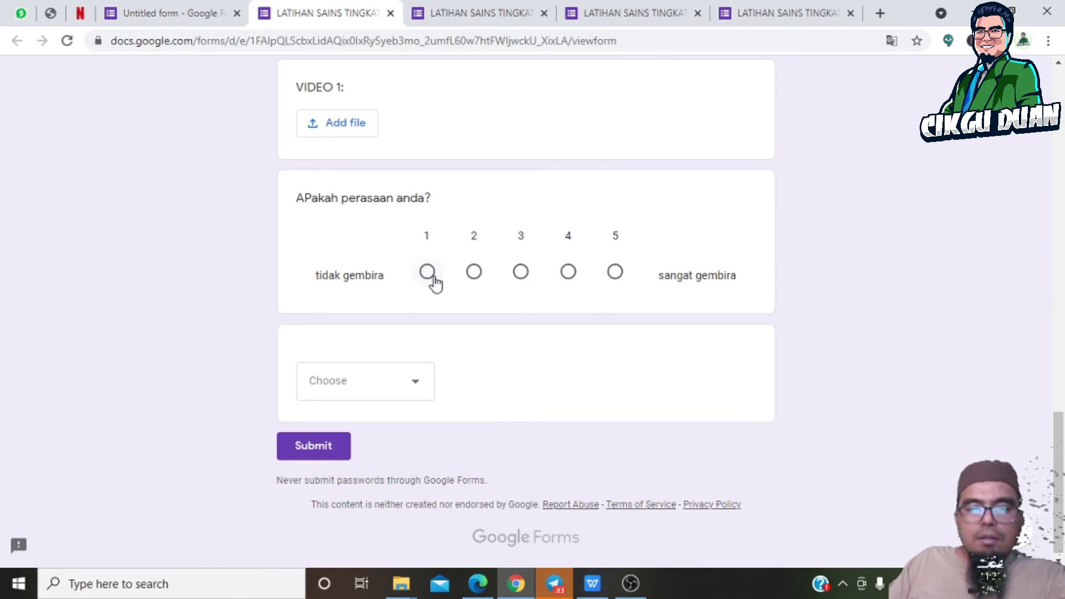
click(471, 274)
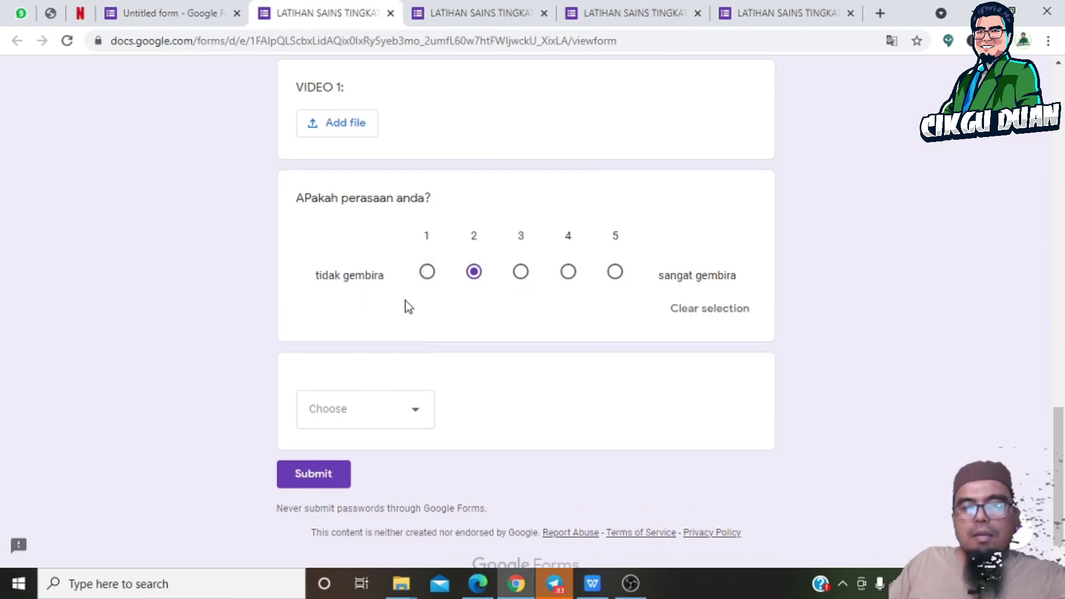
click(524, 277)
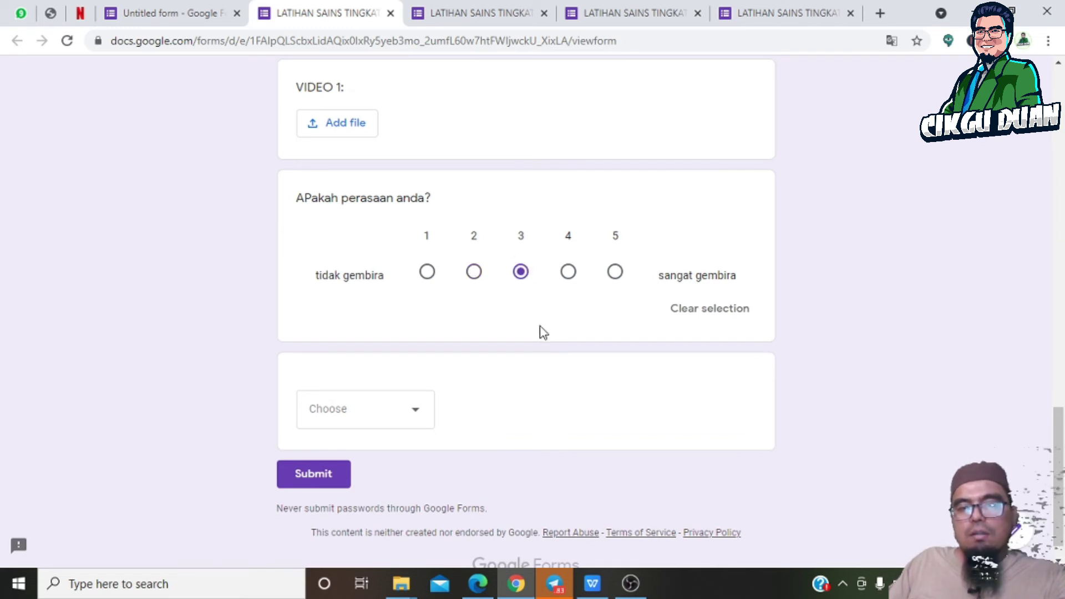
click(568, 274)
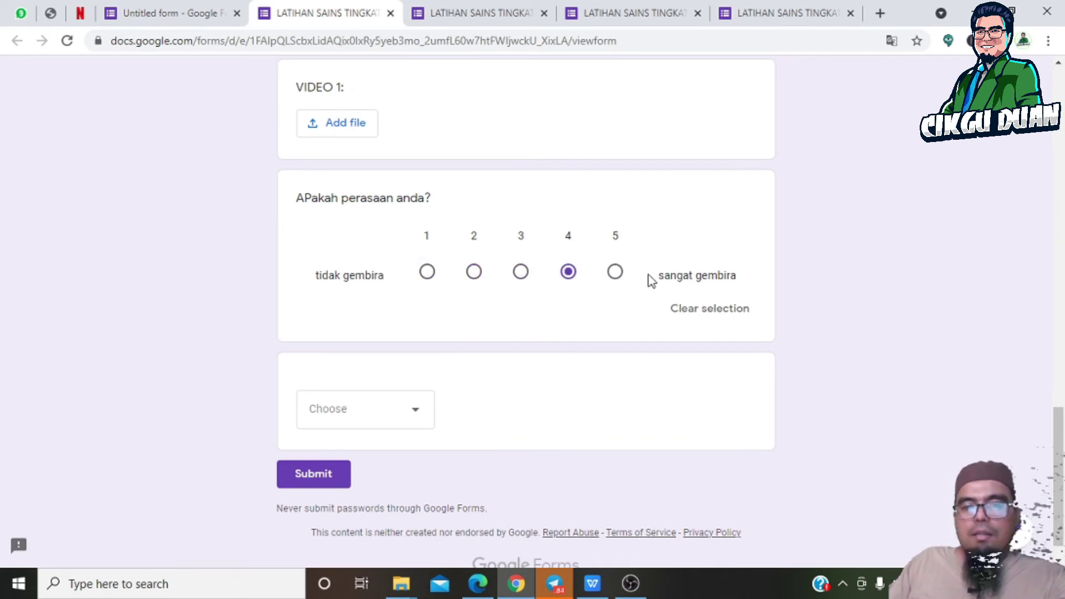
click(617, 275)
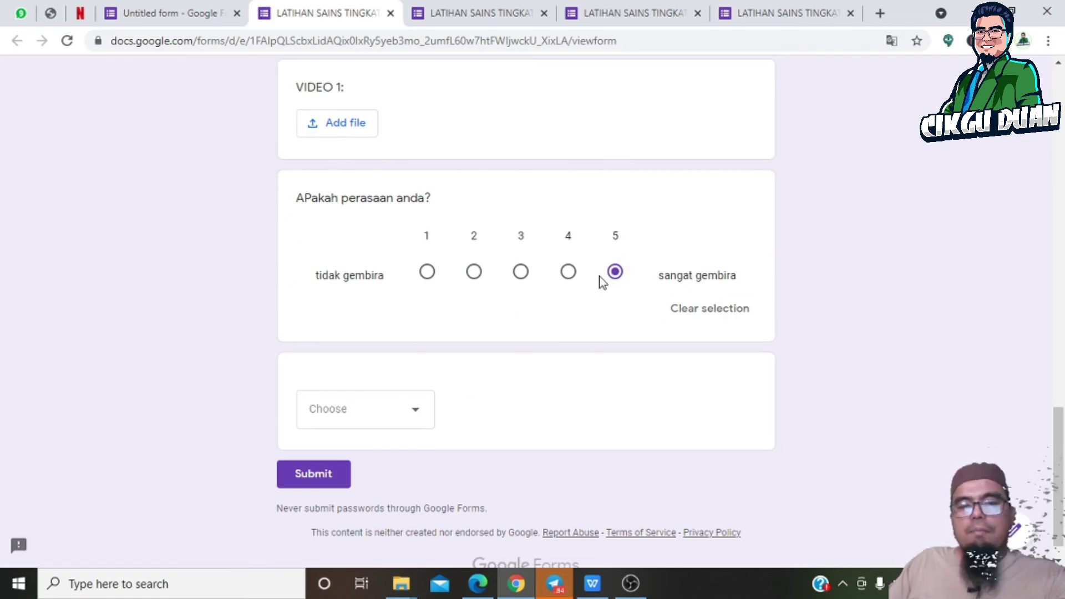
click(197, 13)
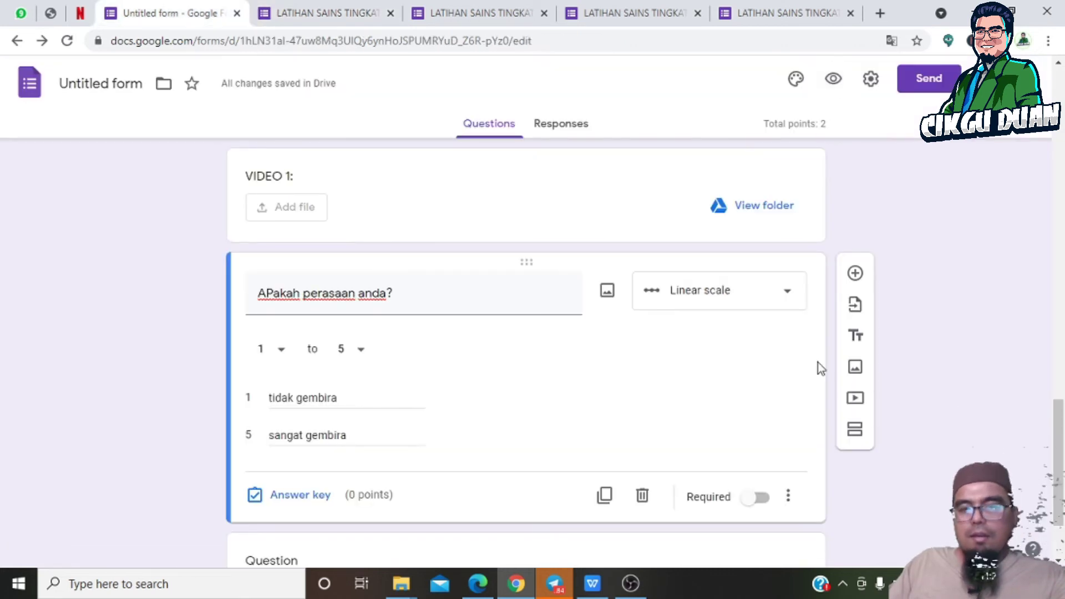
Step: Add a Multiple choice grid question below the "APakah perasaan anda?" question
scroll(811, 293, down, 2)
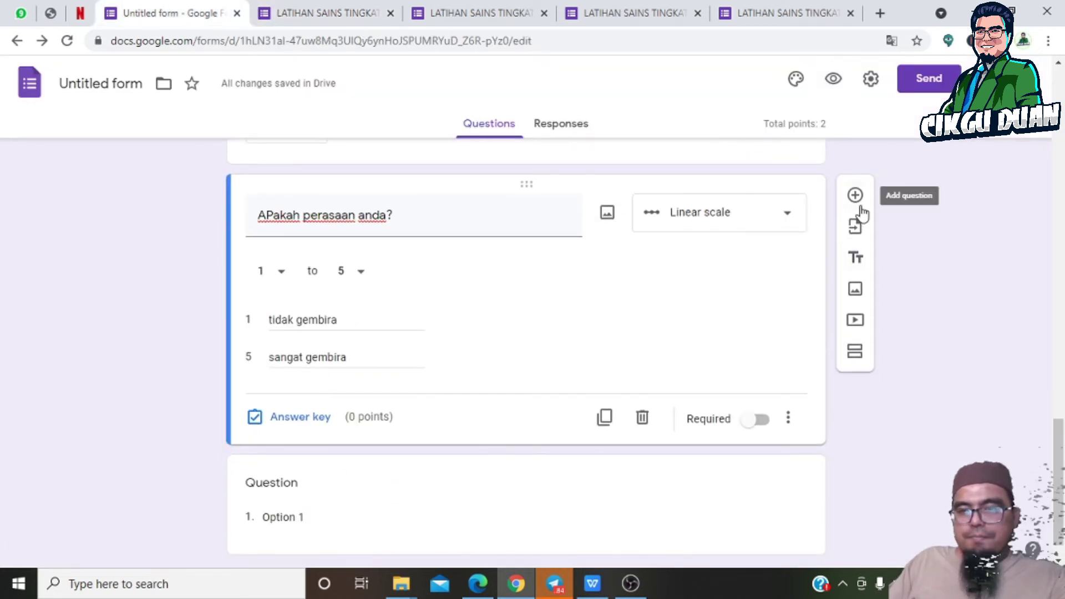
click(857, 201)
click(728, 376)
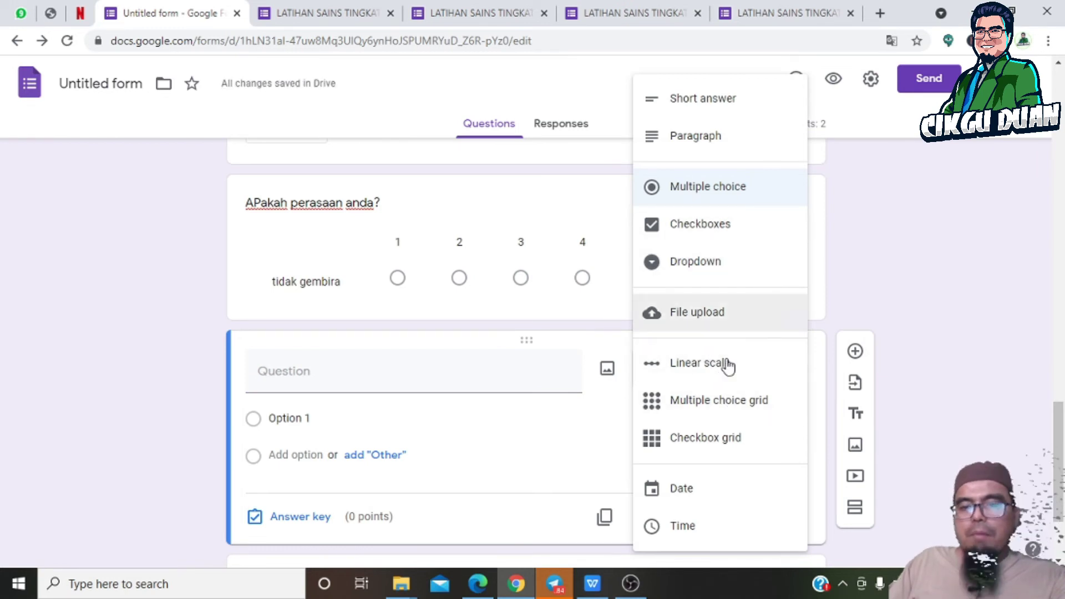
click(687, 405)
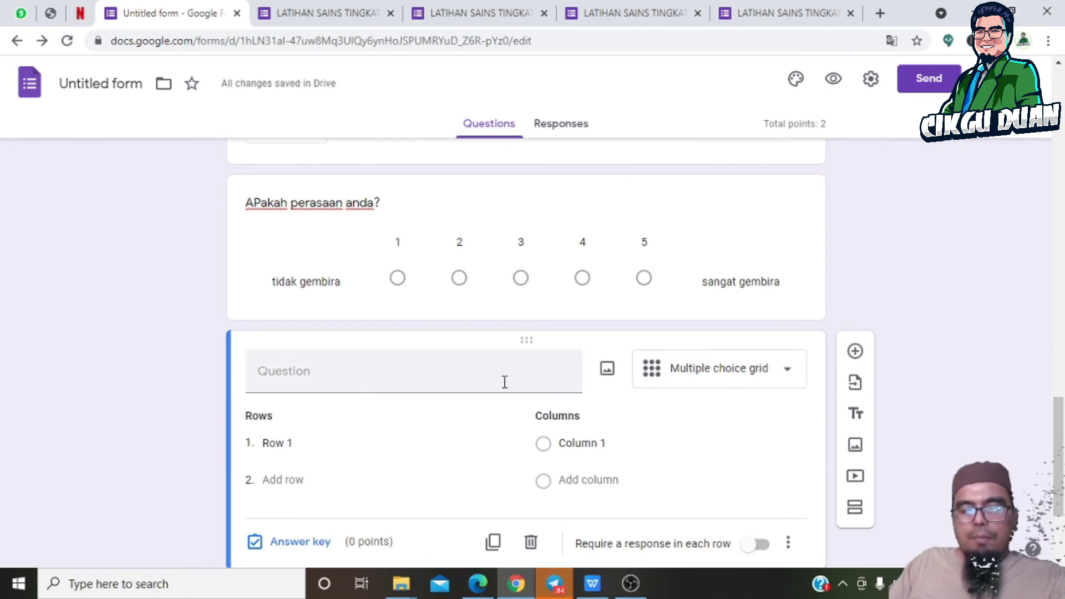
Step: Enter "apakah maksud pernyataan dibawah?" as the title of the Multiple choice grid question
click(461, 381)
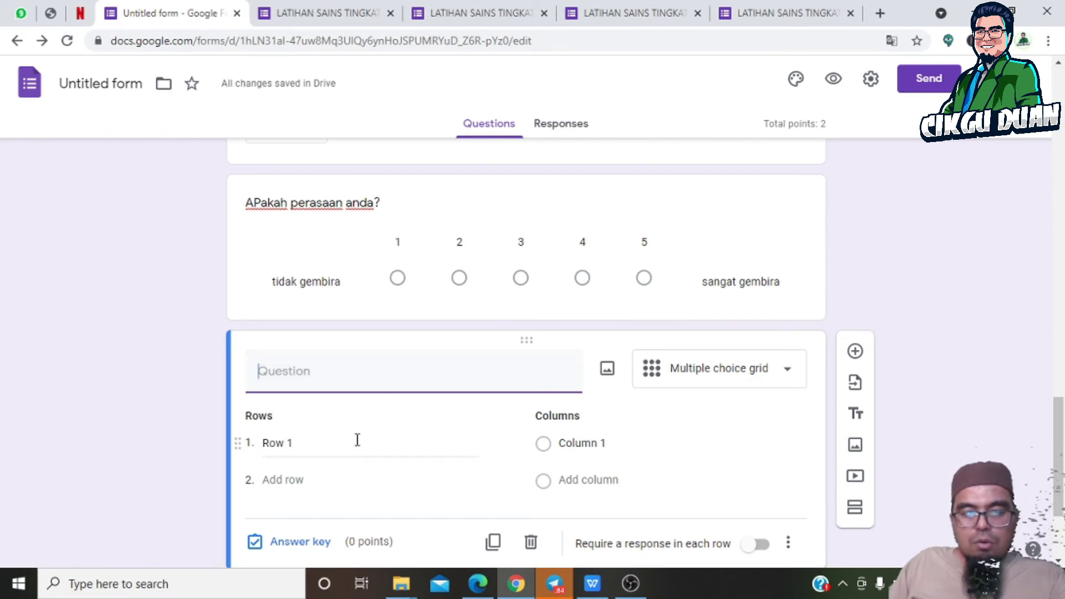
text(apa)
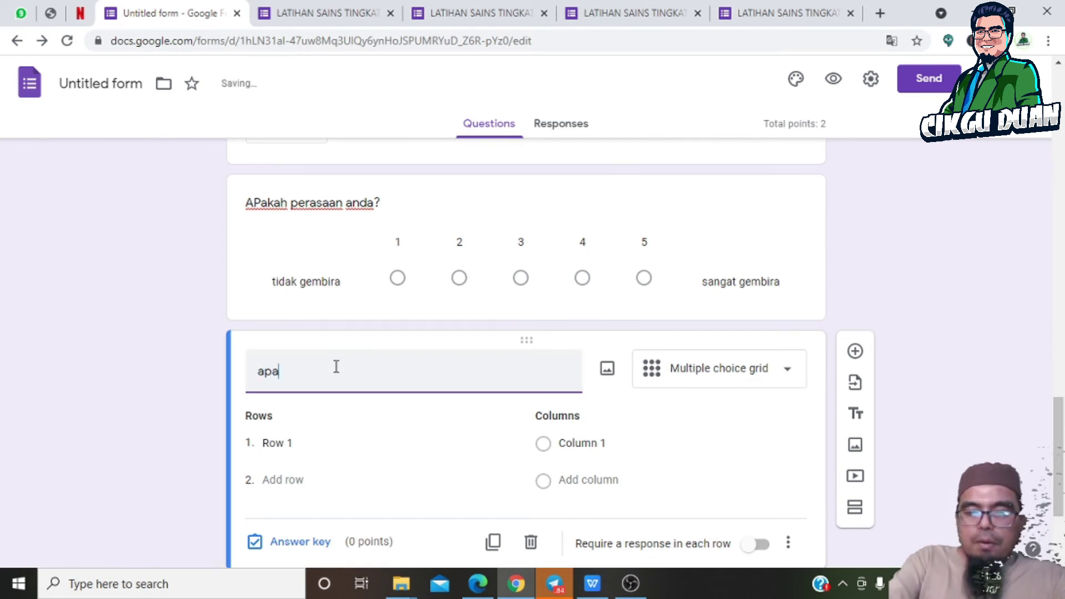
text(kah maks)
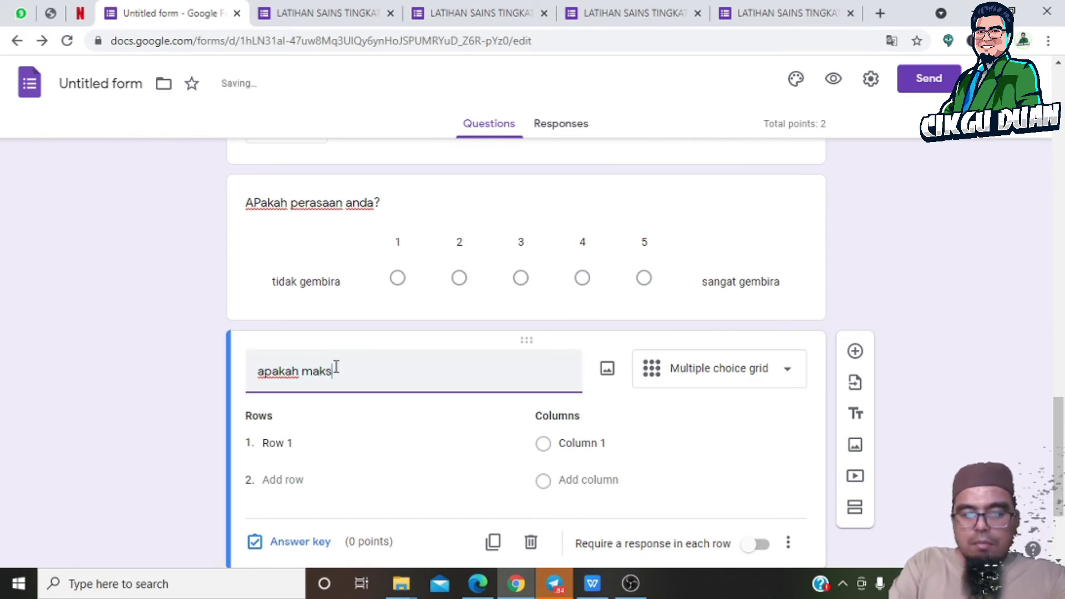
text(ud )
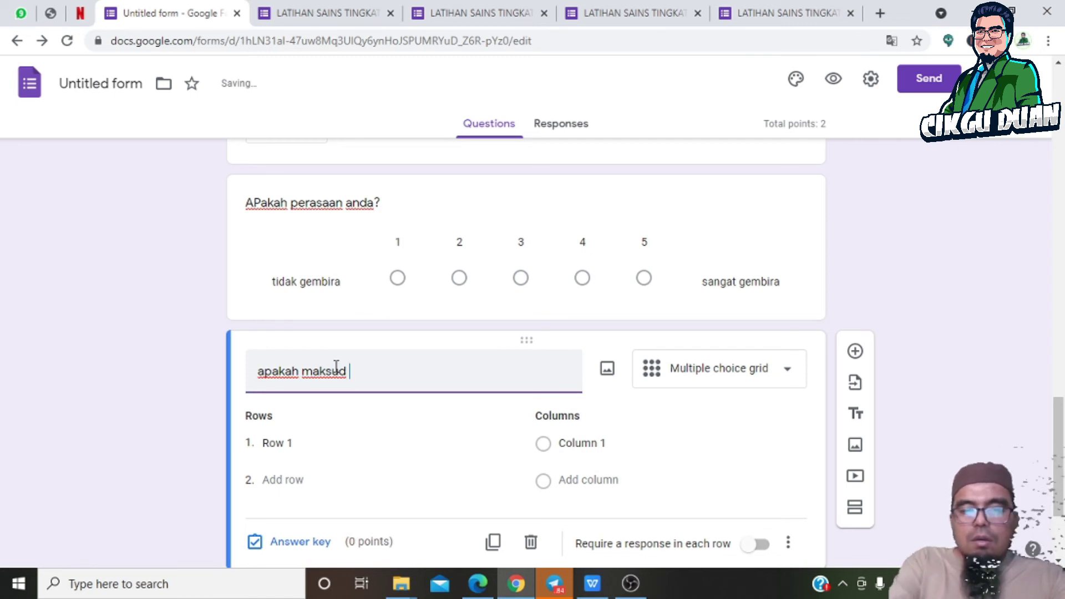
text(p)
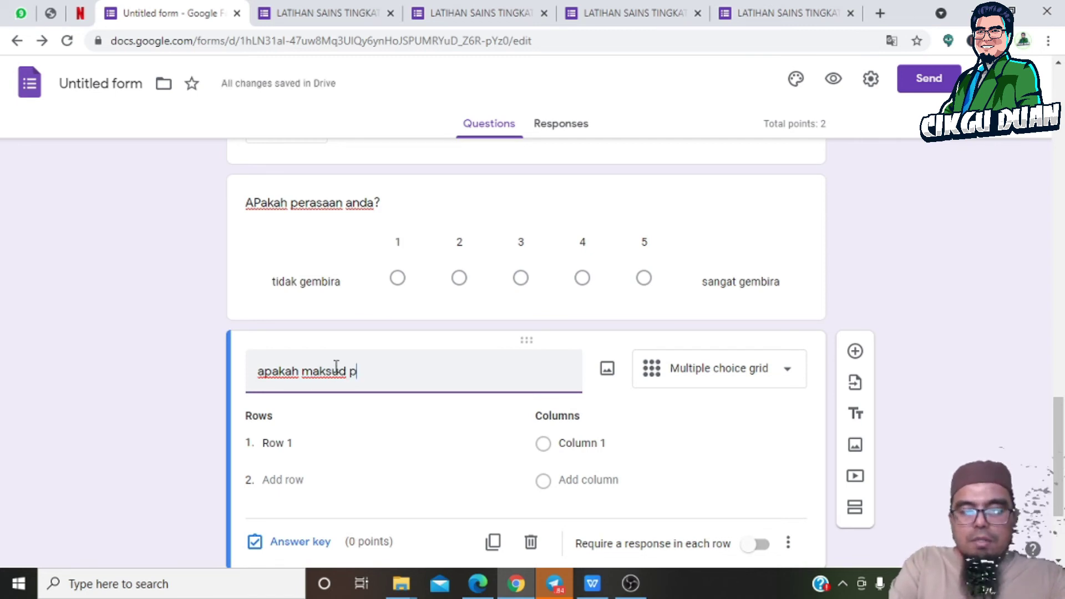
text(ernyataan)
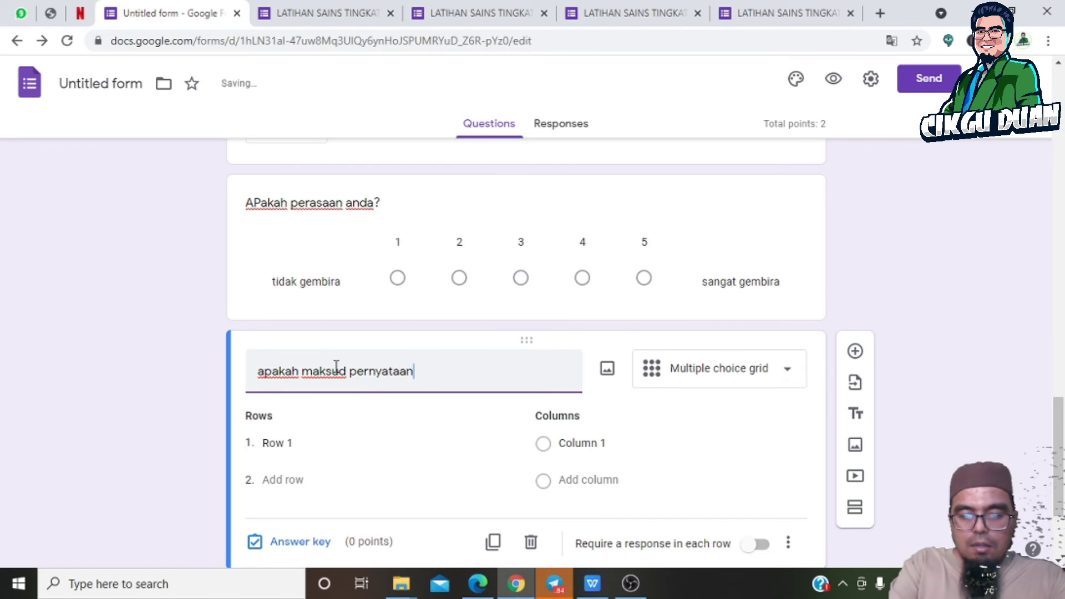
text( dibawah?)
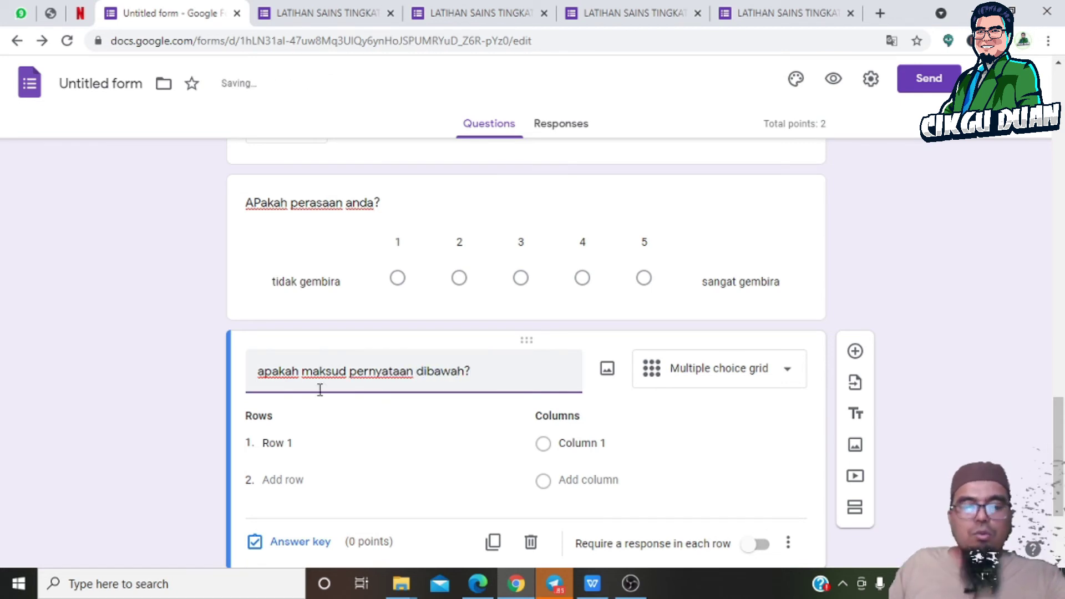
Step: Name the first two rows of the grid question "warna kulit" and "jenis rambut"
click(308, 444)
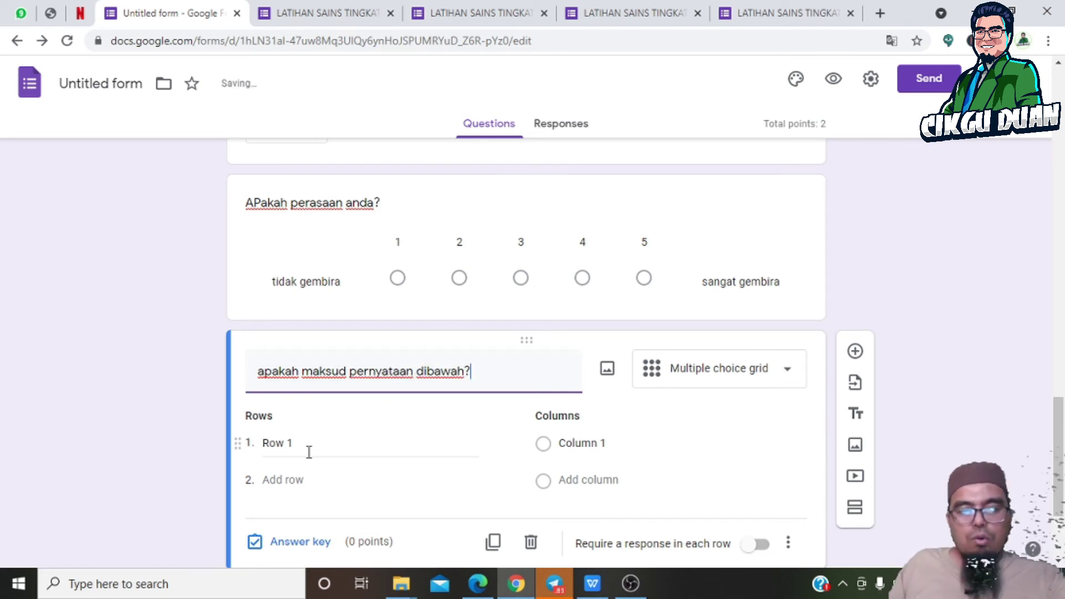
click(309, 444)
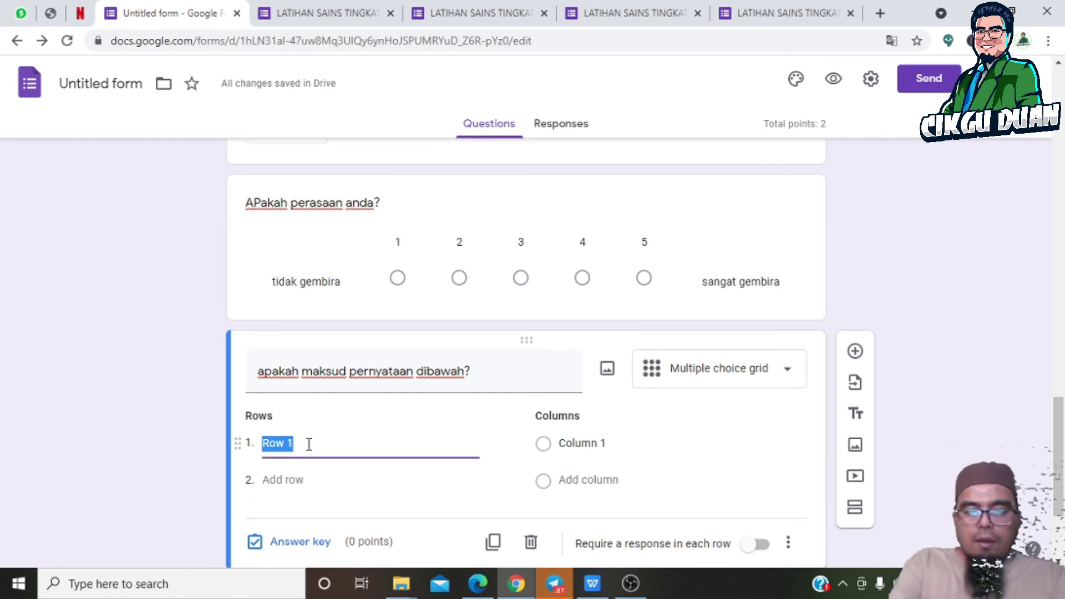
text(warn)
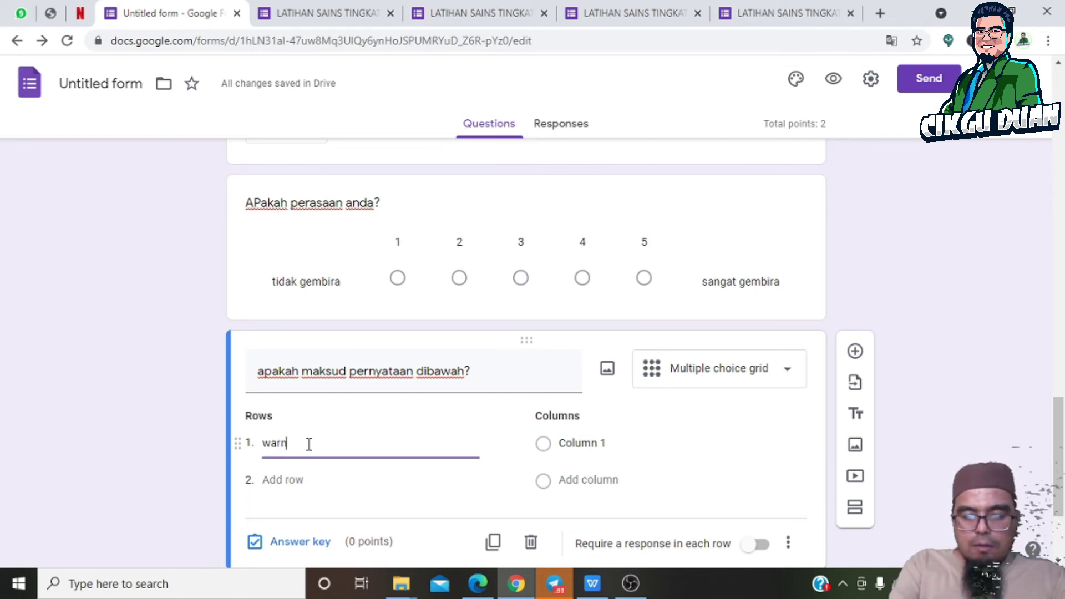
text(a kulit)
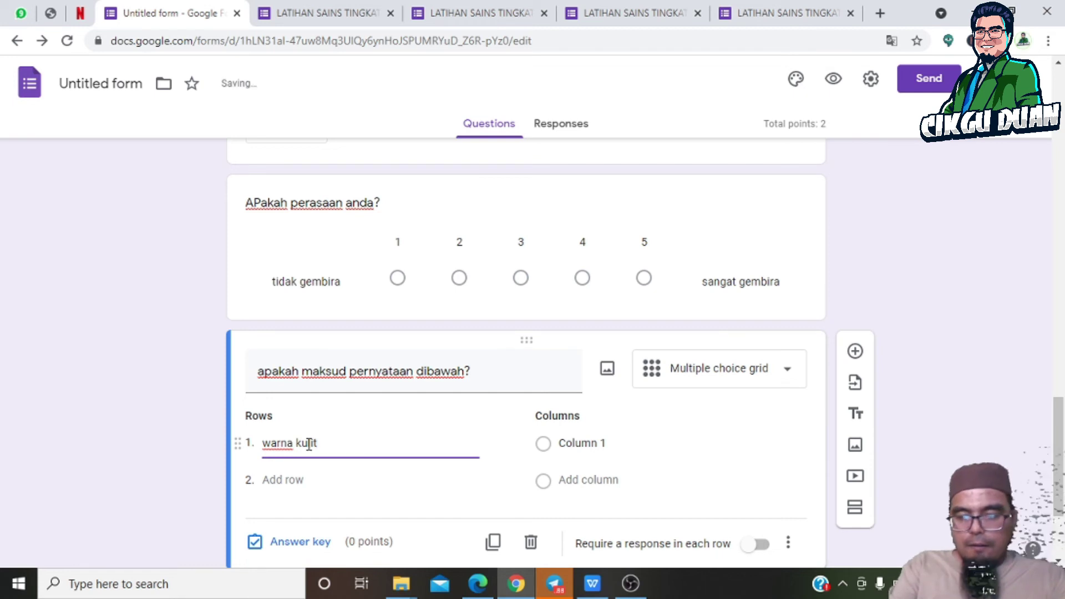
key(Return)
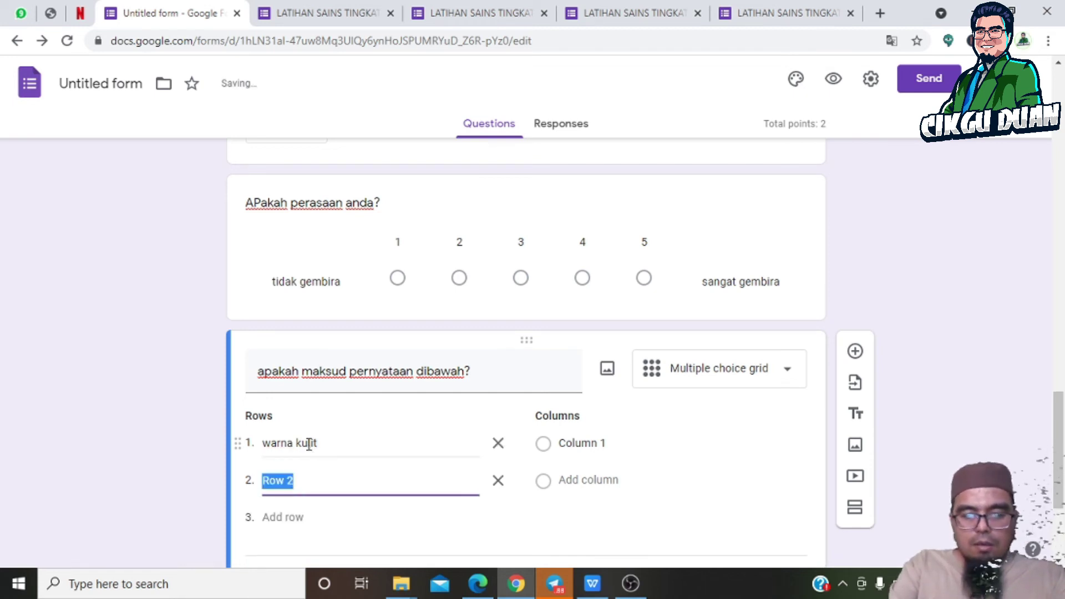
text(jenis ra)
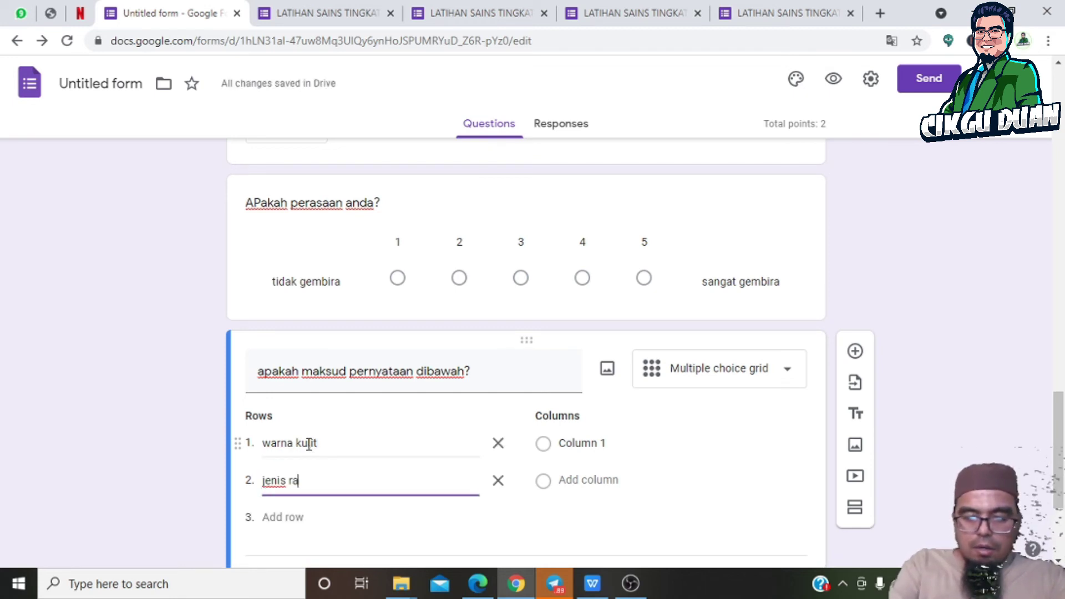
text(mbut)
key(Return)
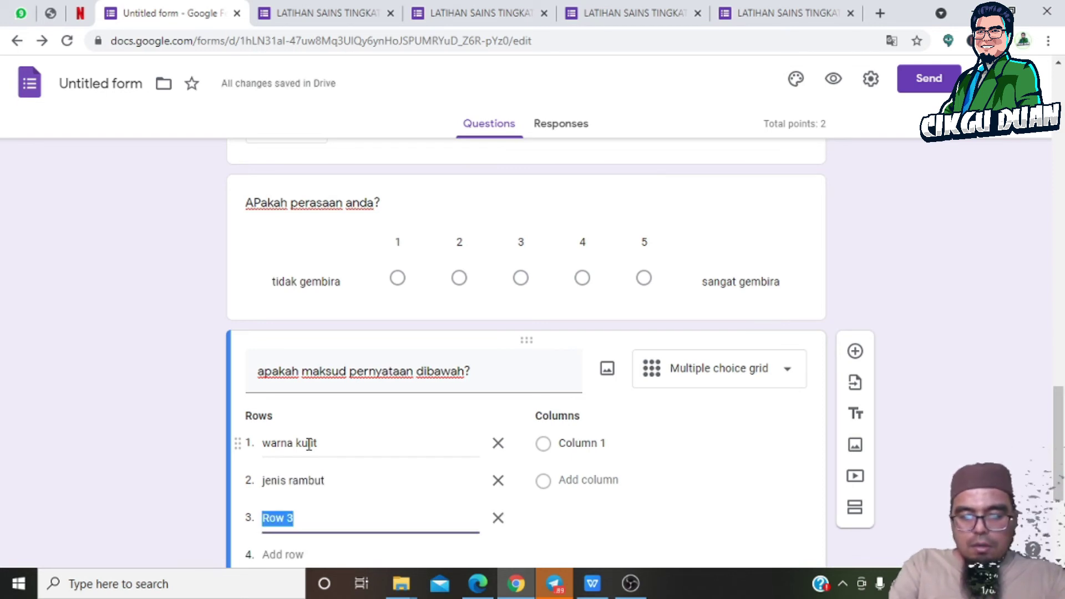
Step: Name the grid's third row "jenis cuping telinga" and fourth row "kebolehan menggulung lidah", and add a fifth row with its default name
text(jenis d)
text(u)
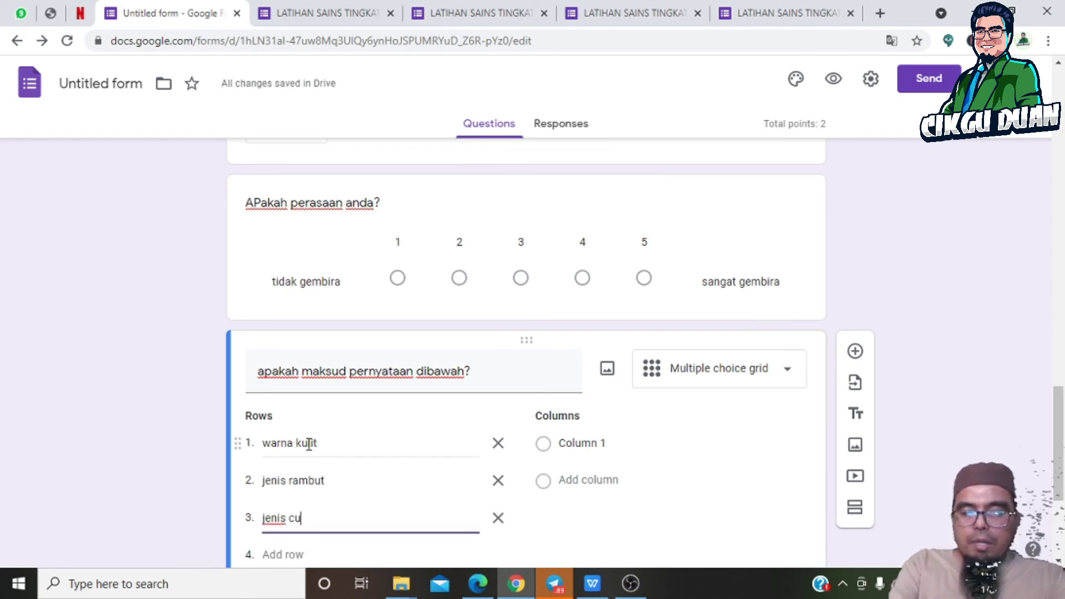
text(ping )
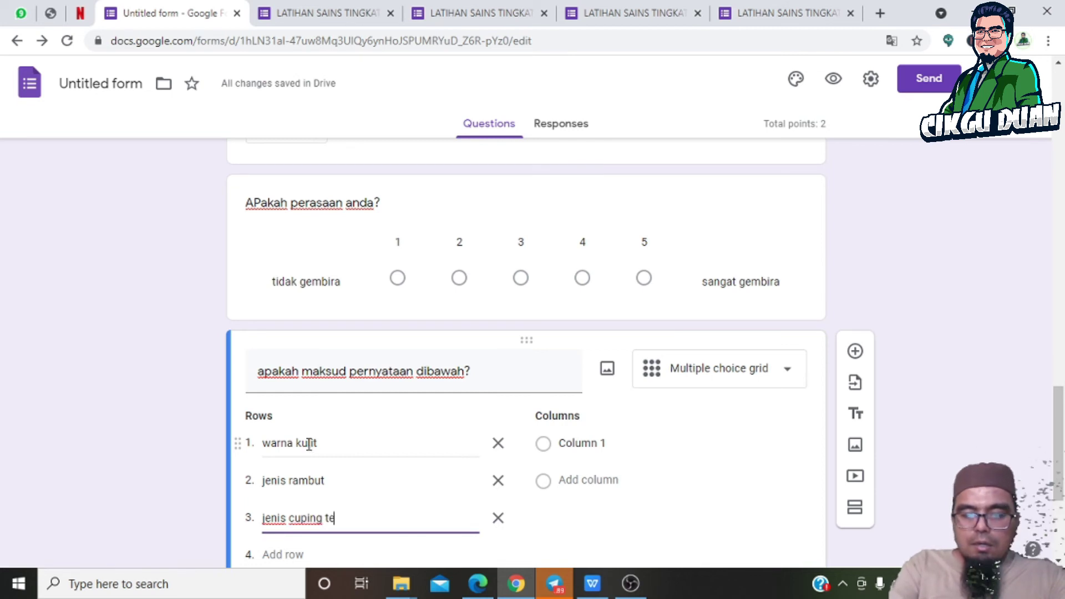
text(telinga)
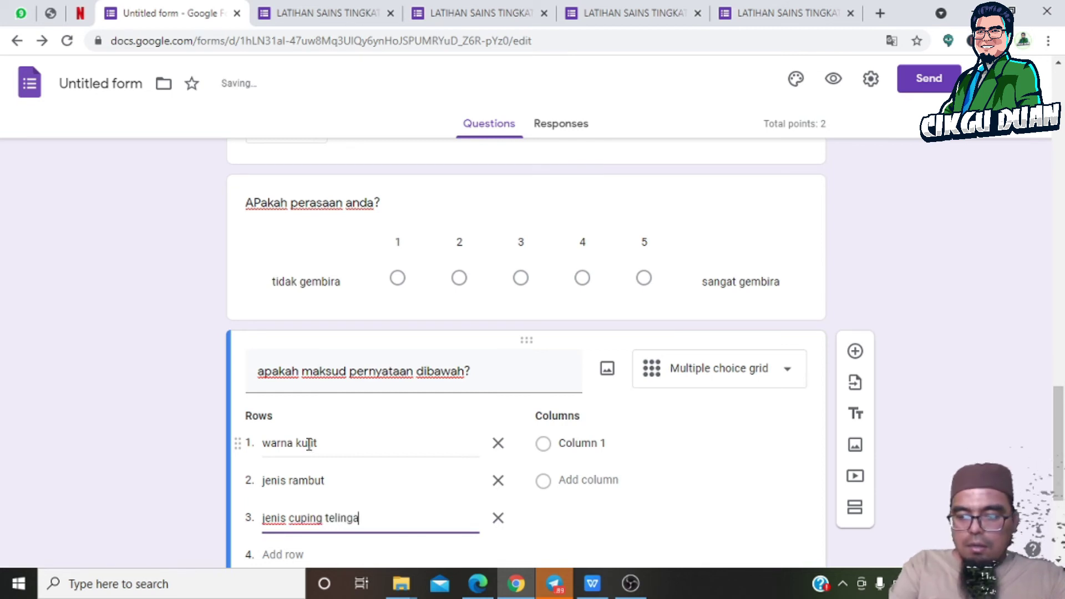
key(Return)
text(kebo)
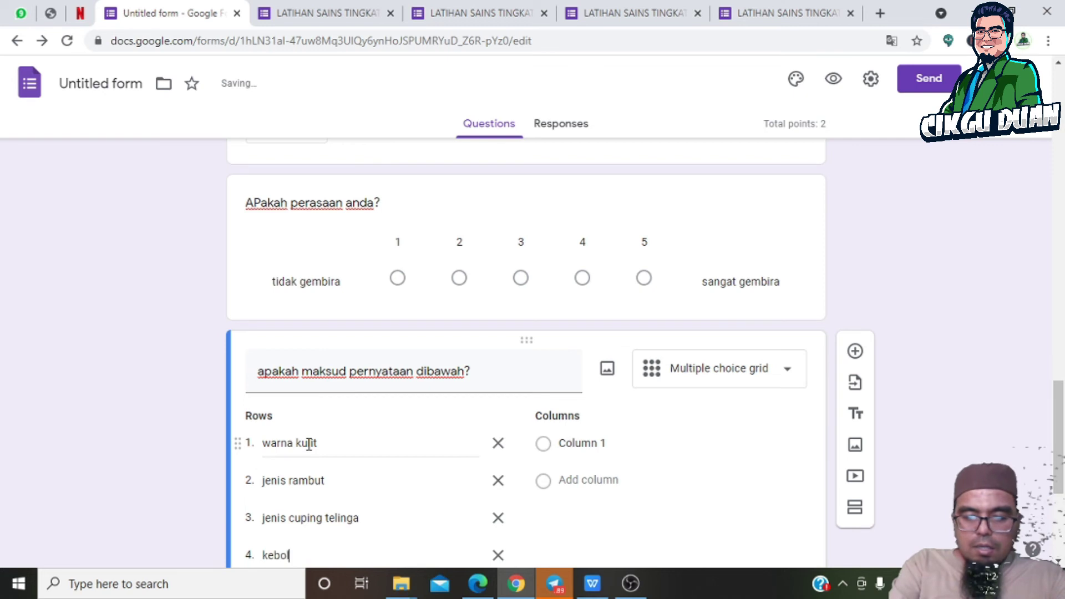
text(lehan menggu)
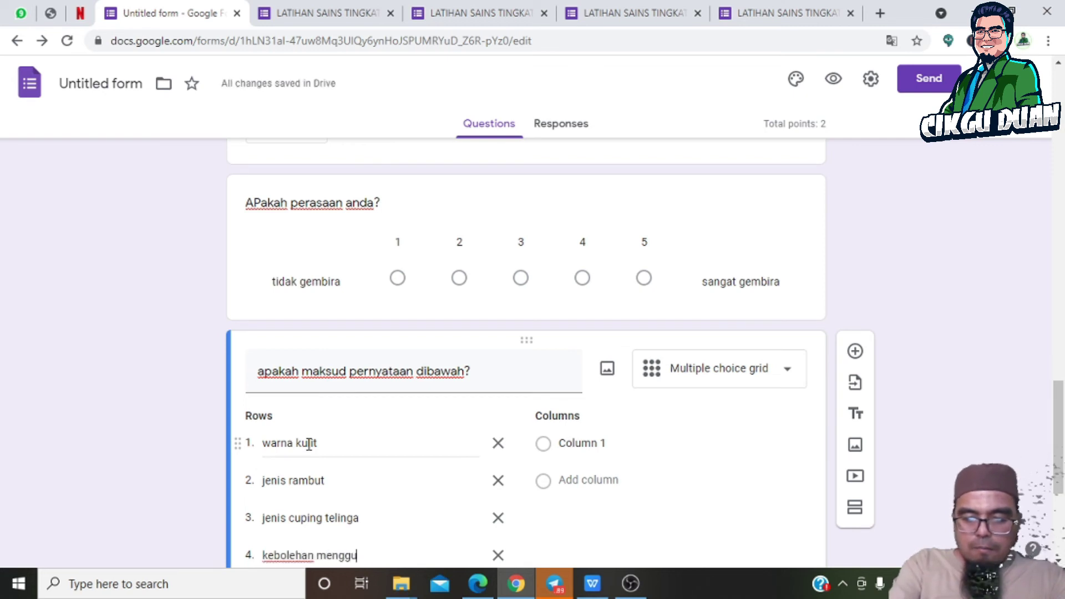
text(lung lid)
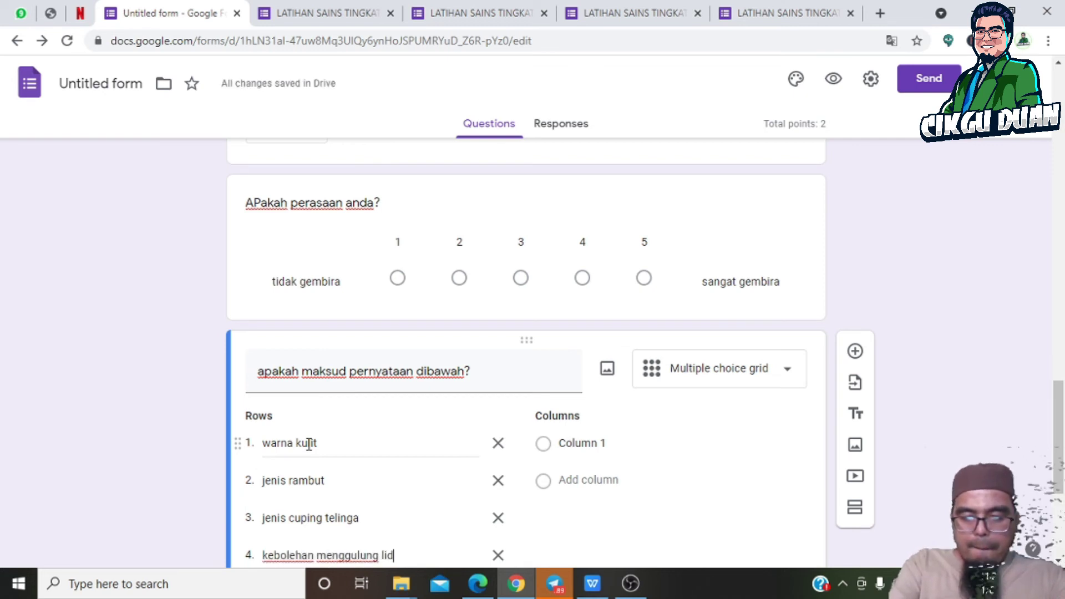
text(ah)
key(Return)
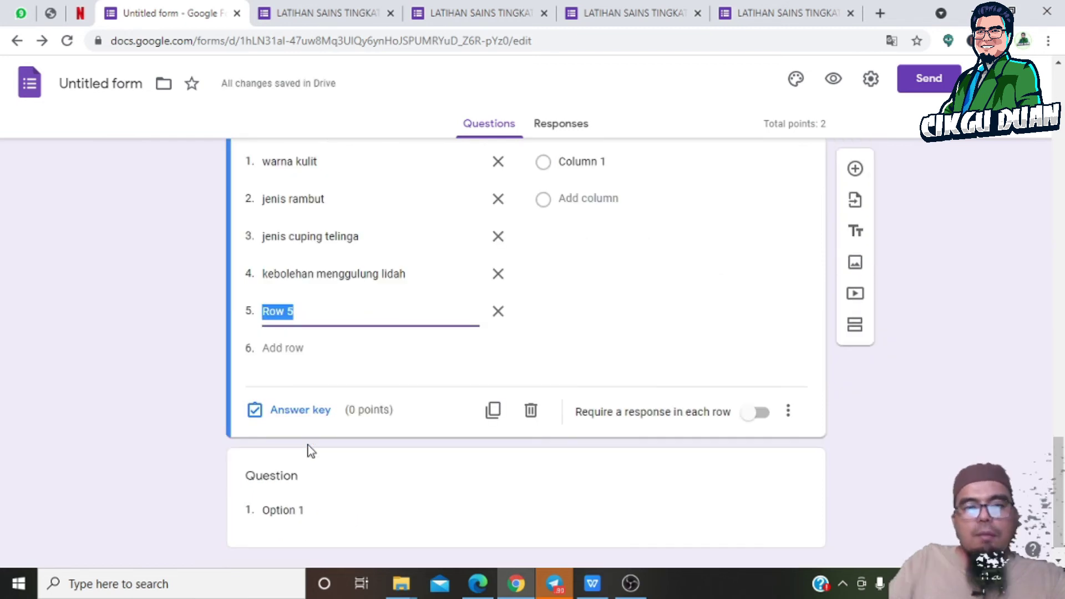
Step: Name the two columns of the grid question "Selanjar" and "Tidak Selanjar"
scroll(397, 402, up, 3)
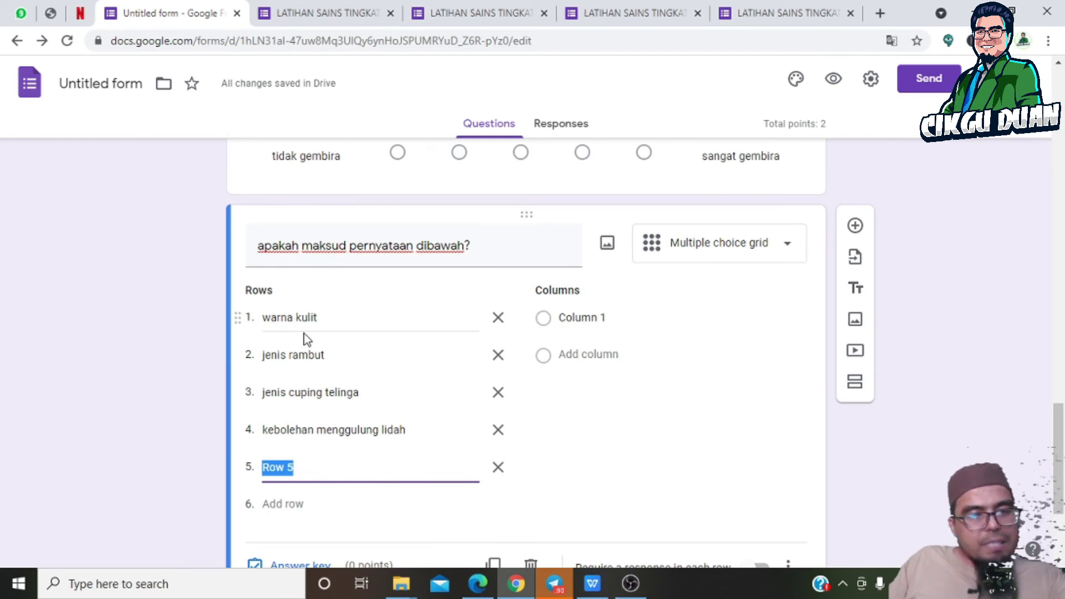
click(628, 316)
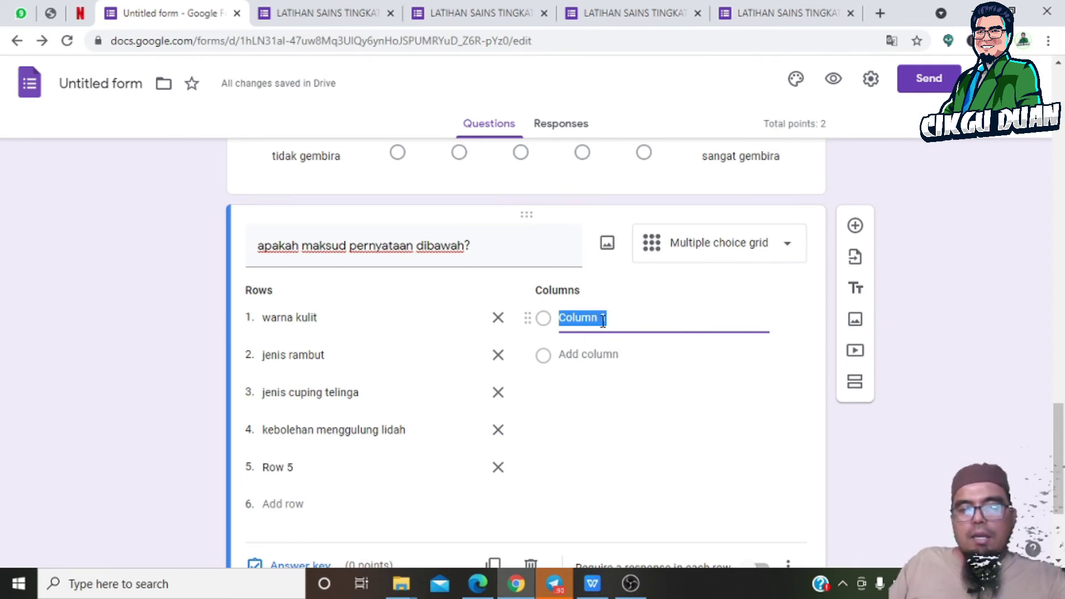
text(Selanjar)
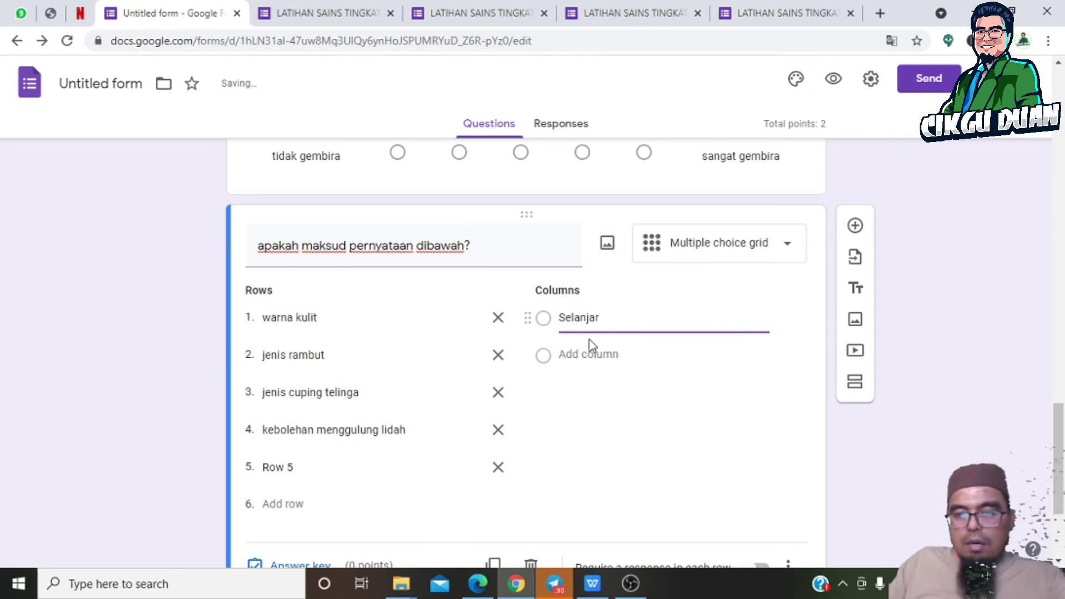
click(596, 354)
text(Ti)
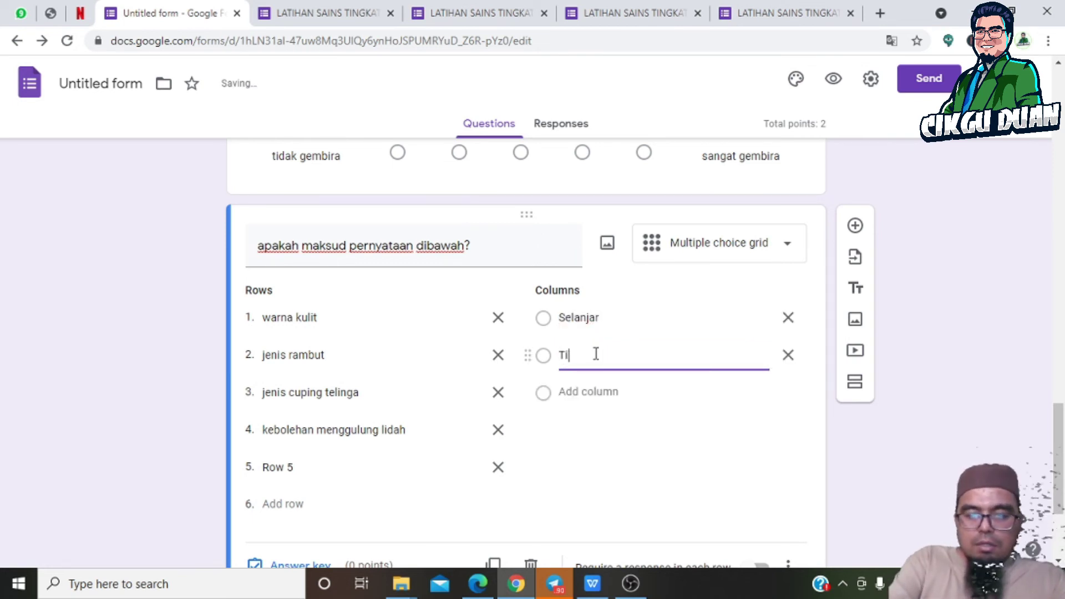
text(dak Selanjar)
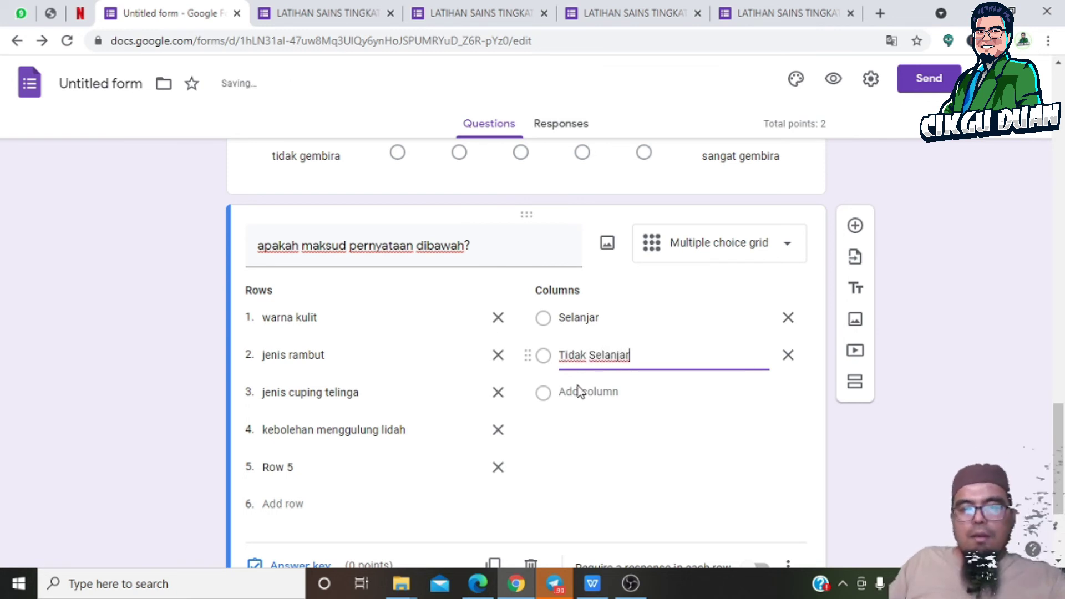
Step: Preview the form and examine the "apakah maksud pernyataan dibawah?" grid question
click(833, 84)
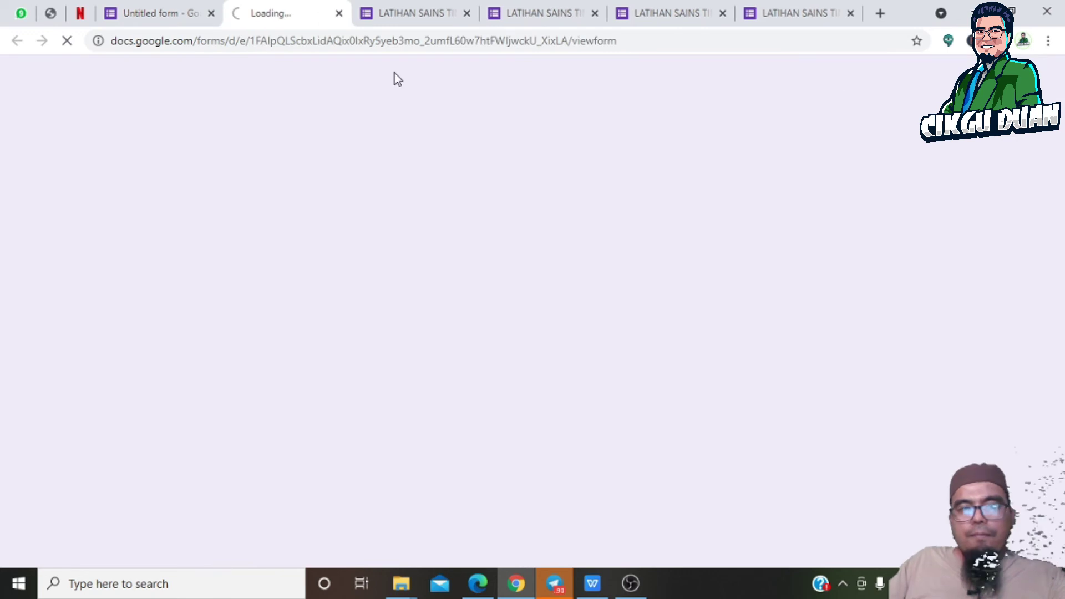
scroll(433, 300, down, 1)
scroll(432, 299, down, 15)
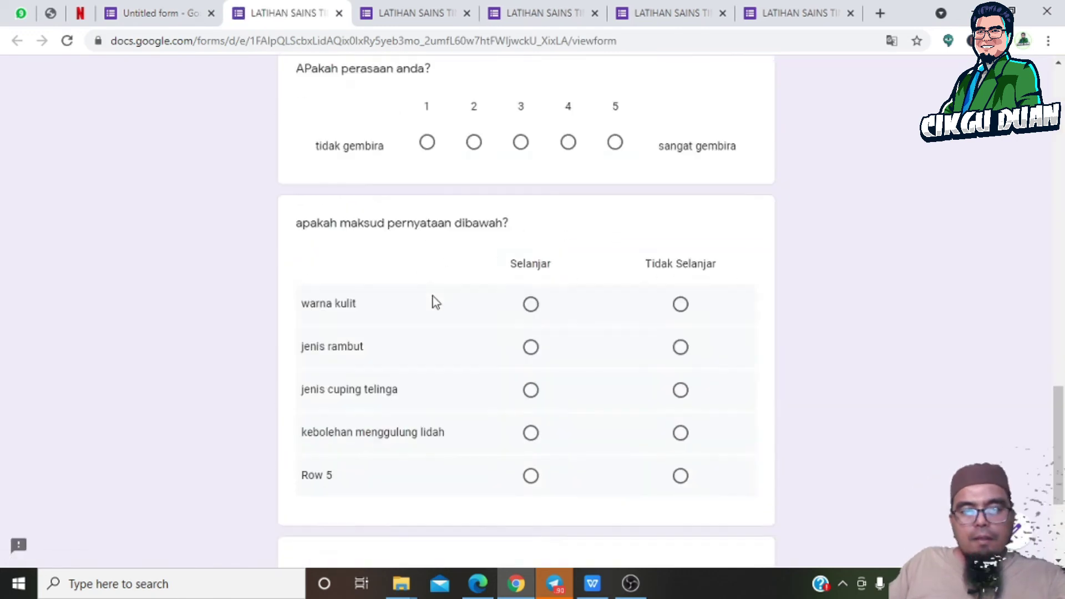
scroll(434, 299, up, 3)
scroll(437, 303, up, 2)
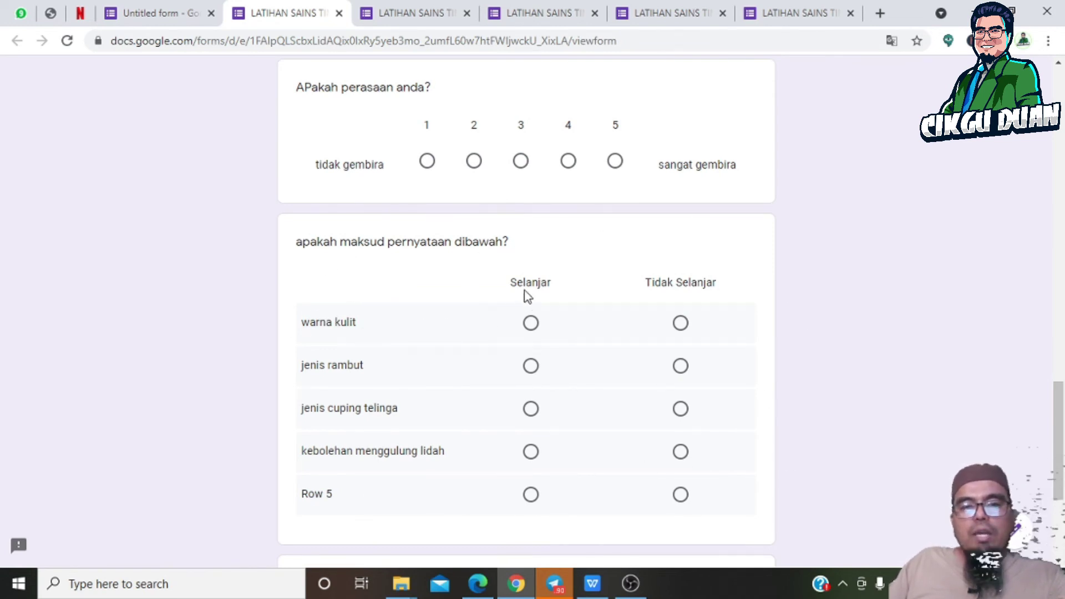
Step: Try Selanjar for warna kulit and jenis cuping telinga, and Tidak Selanjar for jenis rambut and kebolehan menggulung lidah, then compare the preview with the editor
click(532, 326)
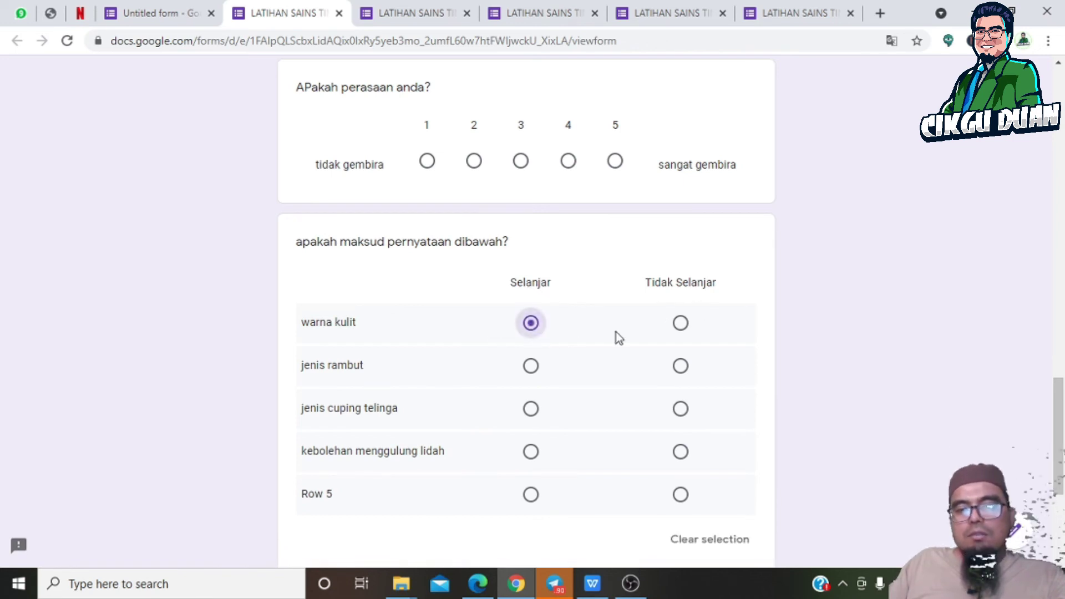
click(682, 368)
click(534, 411)
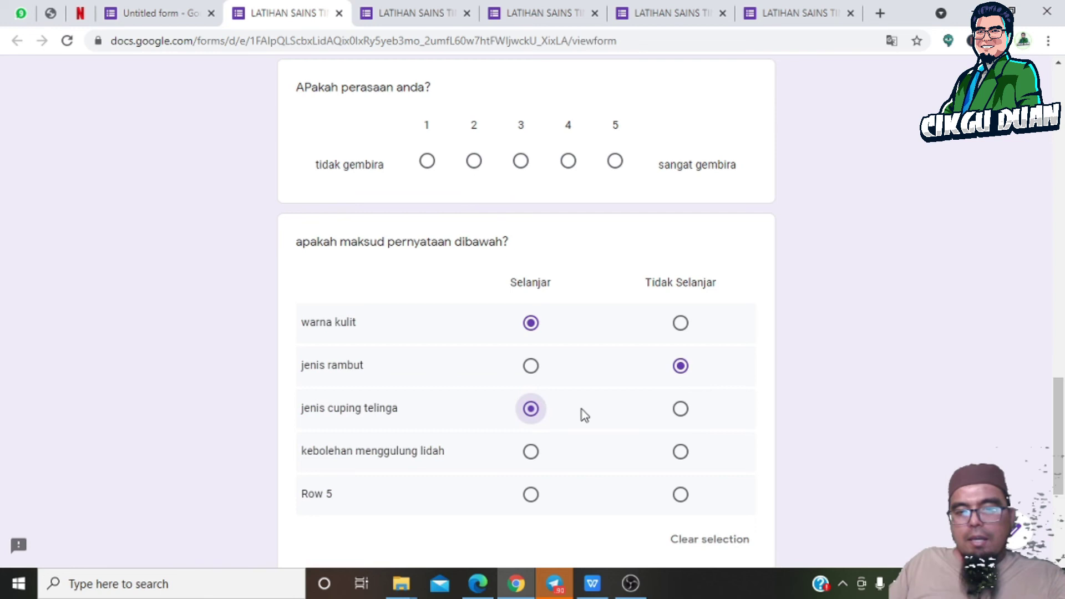
click(681, 451)
click(539, 499)
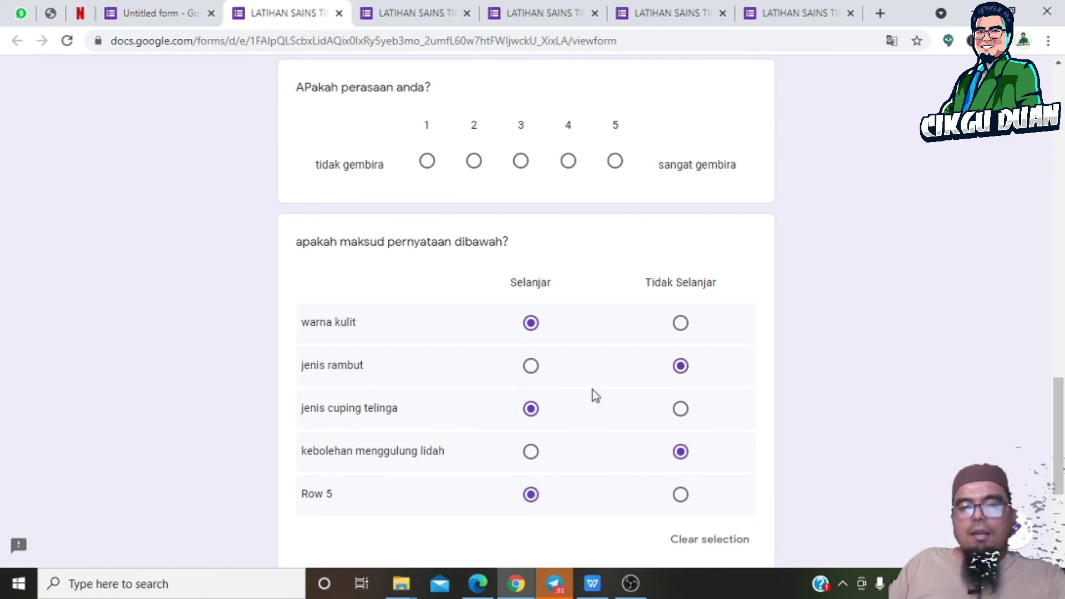
click(541, 501)
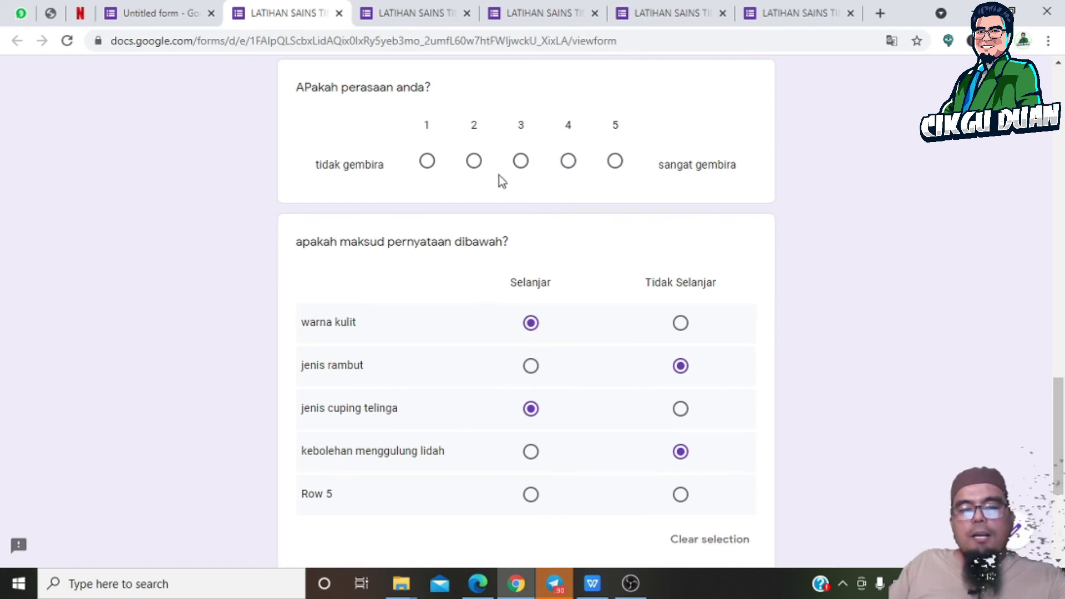
click(183, 12)
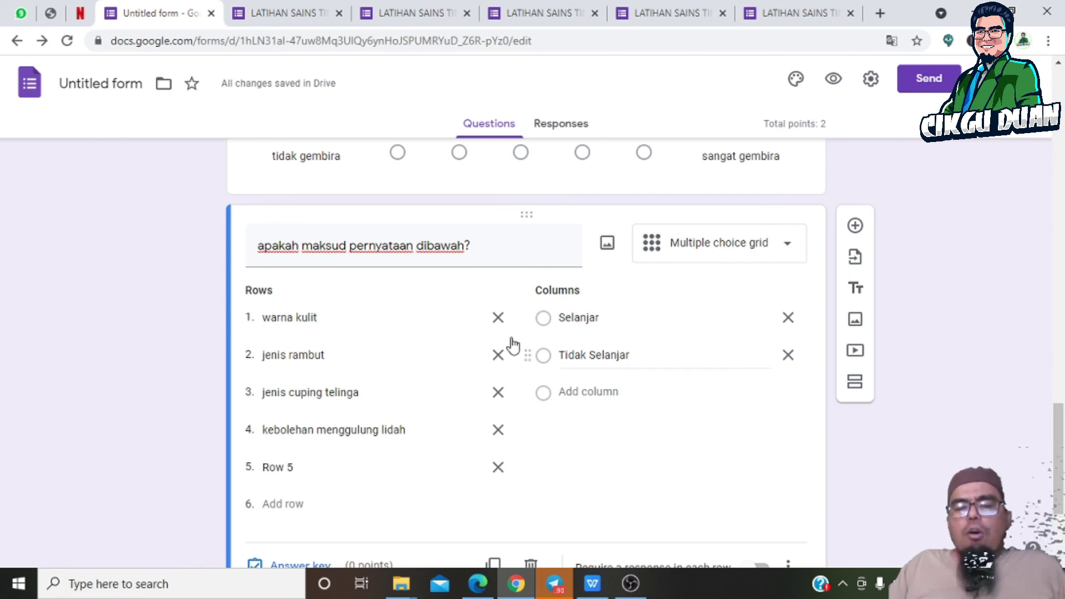
click(302, 9)
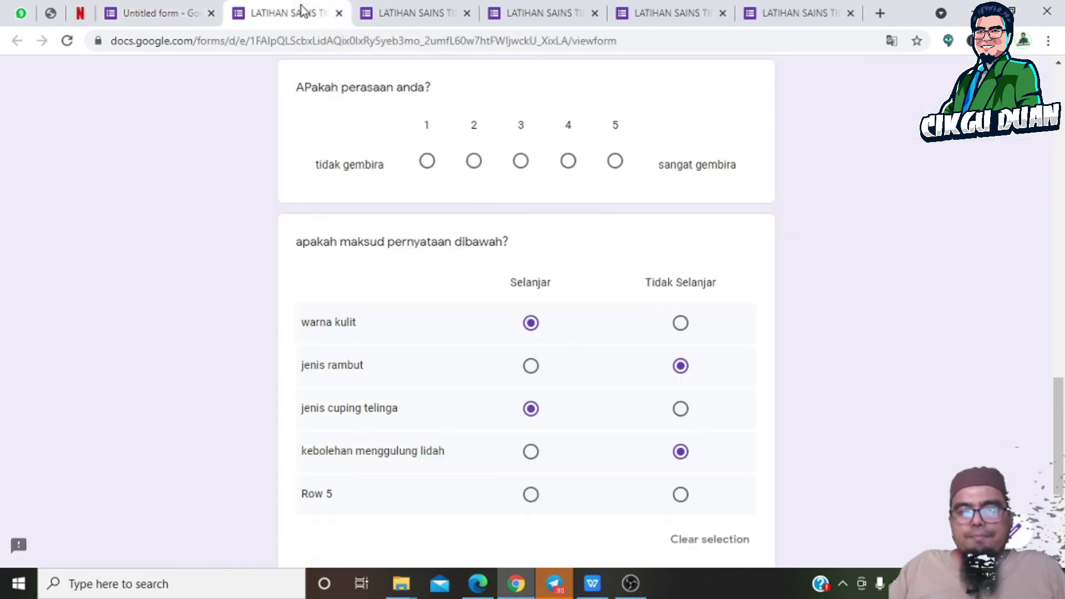
Step: Try switching the warna kulit answer between Selanjar and Tidak Selanjar in the previewed grid, leaving it on Tidak Selanjar
click(679, 329)
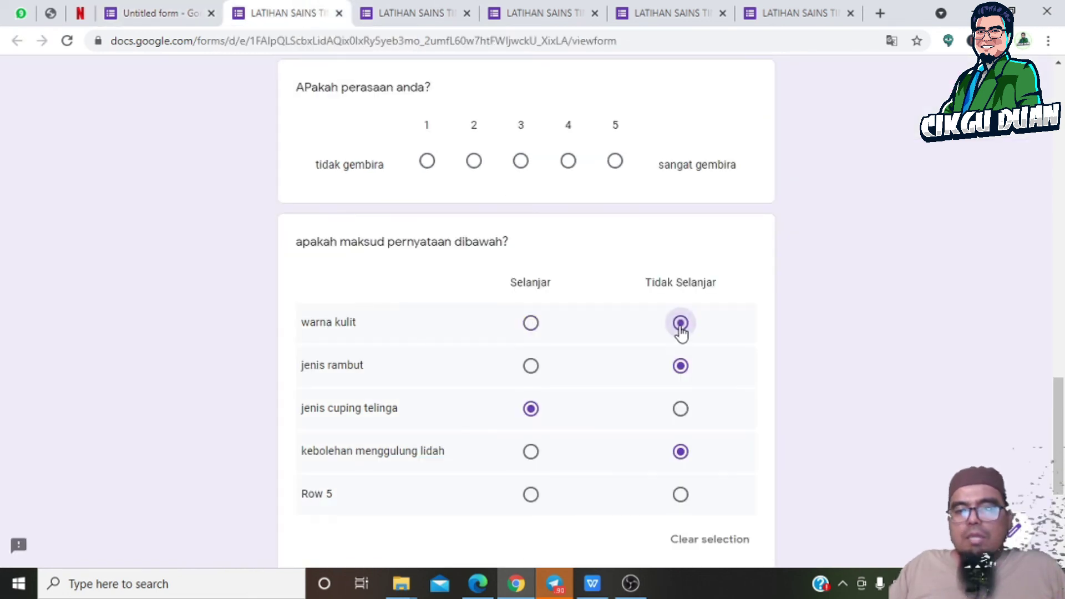
click(530, 327)
click(681, 329)
Step: Return to the form editor and change the "apakah maksud pernyataan dibawah?" question to a Checkbox grid
click(161, 12)
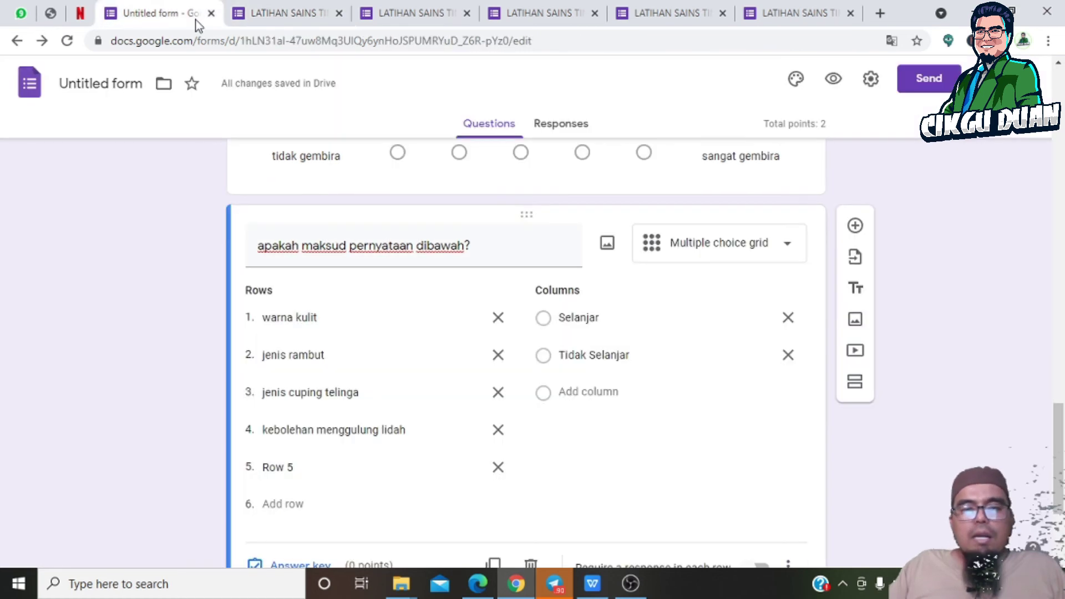
click(727, 244)
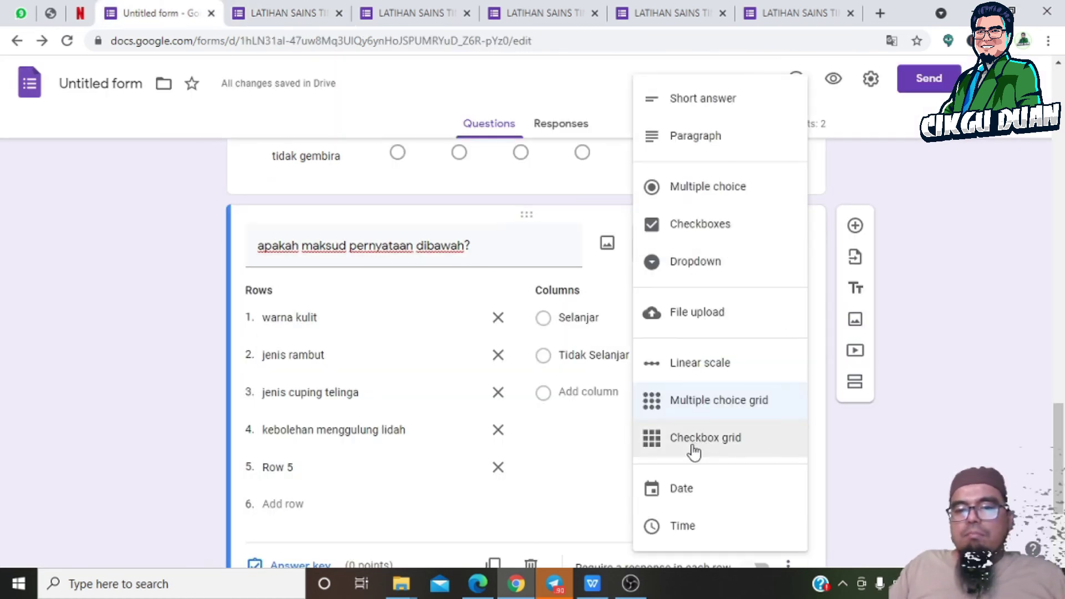
click(713, 442)
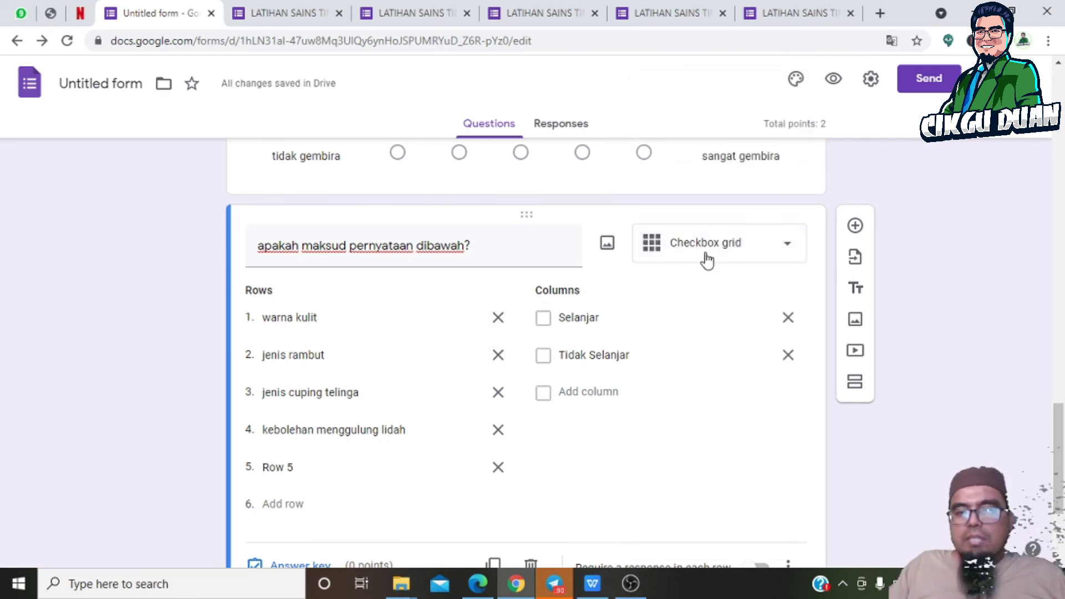
Step: Preview the form and try ticking both Selanjar and Tidak Selanjar for all five rows of the checkbox grid
click(834, 78)
scroll(396, 333, down, 6)
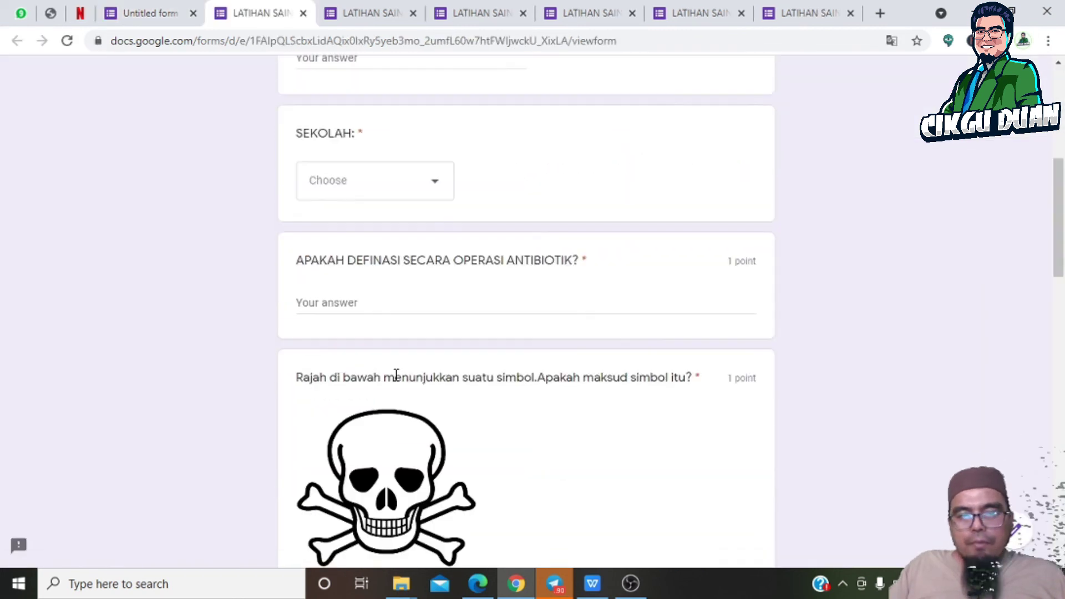
scroll(396, 373, down, 15)
scroll(416, 394, up, 2)
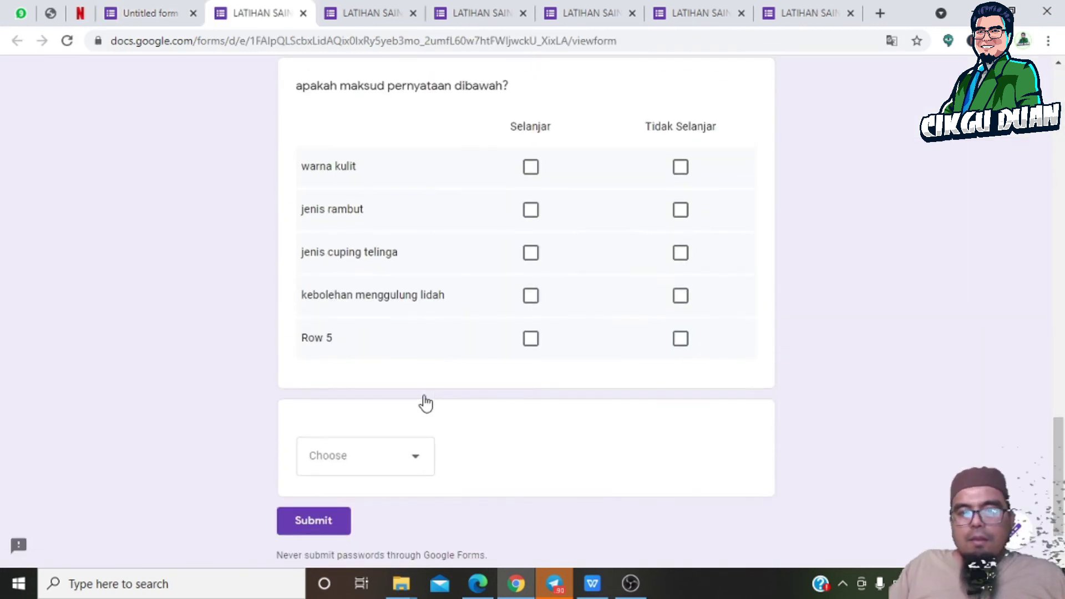
click(539, 177)
click(678, 177)
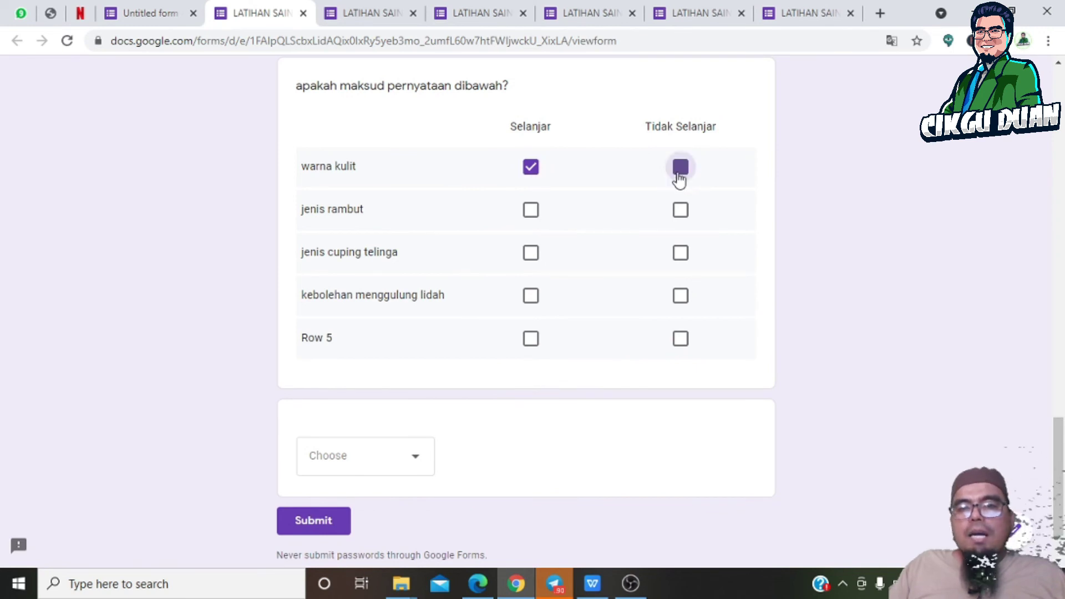
click(521, 214)
click(681, 210)
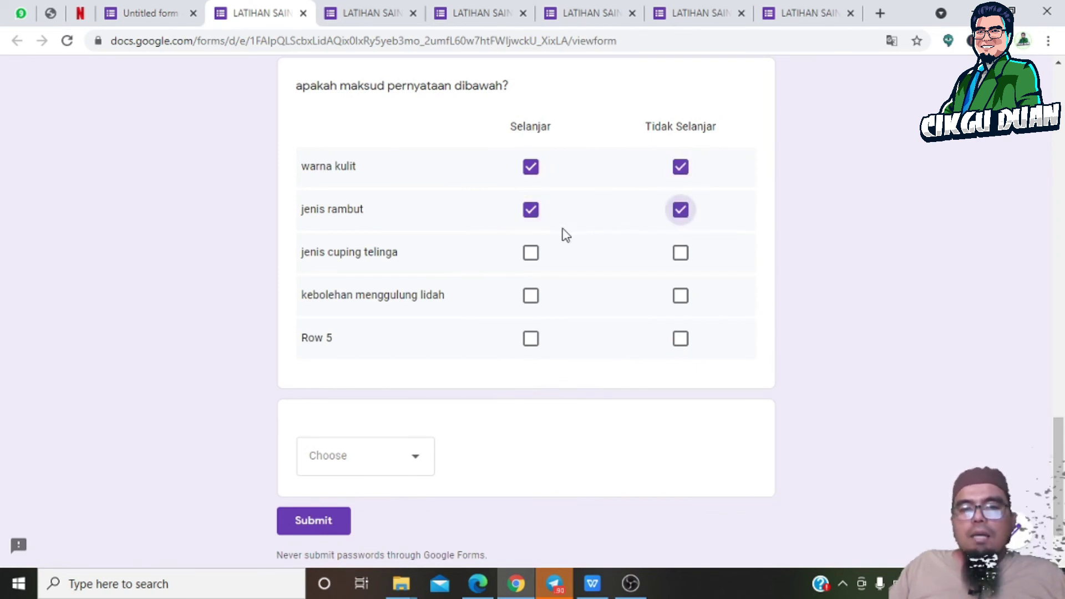
click(531, 254)
click(684, 254)
click(531, 295)
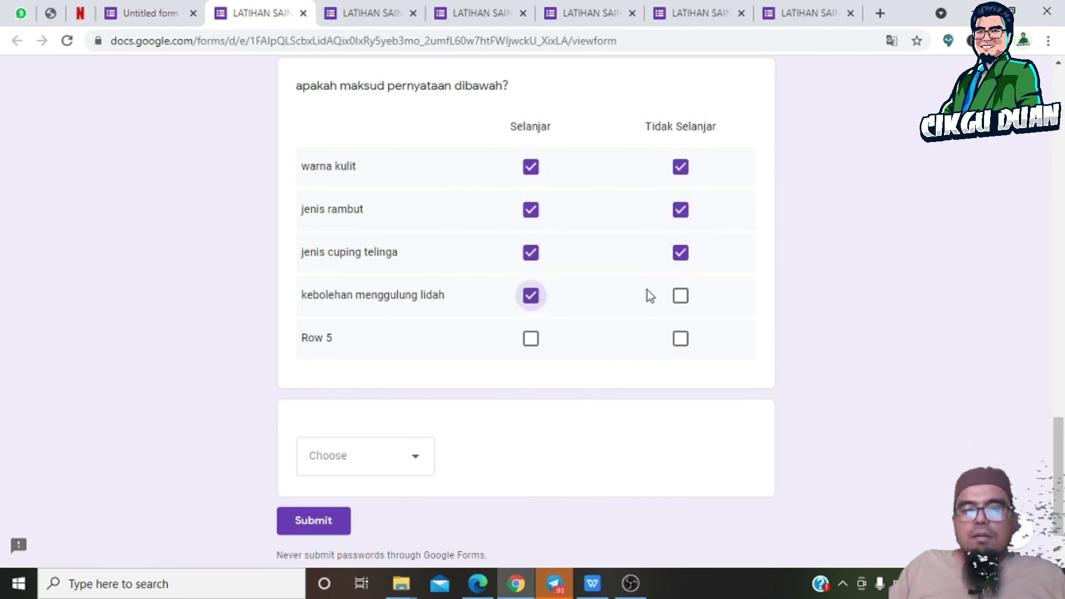
click(680, 296)
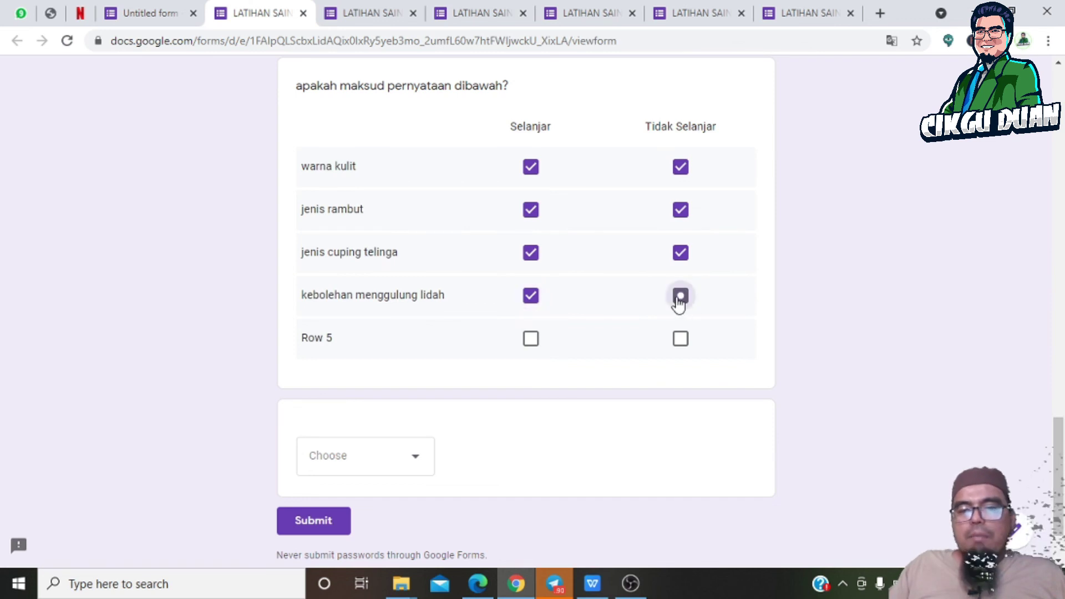
click(531, 340)
click(679, 339)
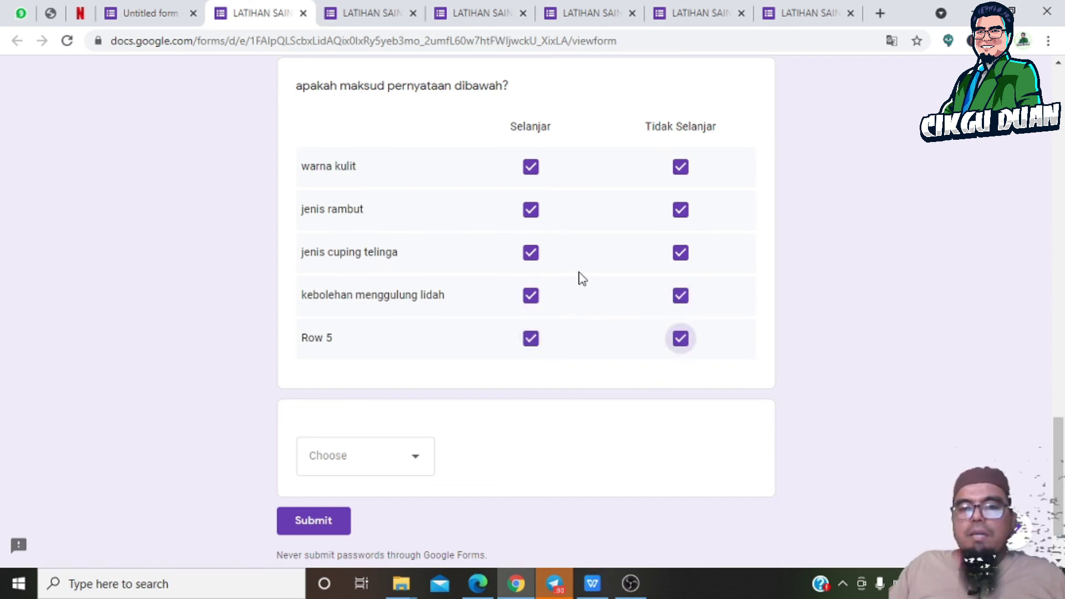
Step: Go back to the editor and change the "apakah maksud pernyataan dibawah?" question type to Date
click(101, 18)
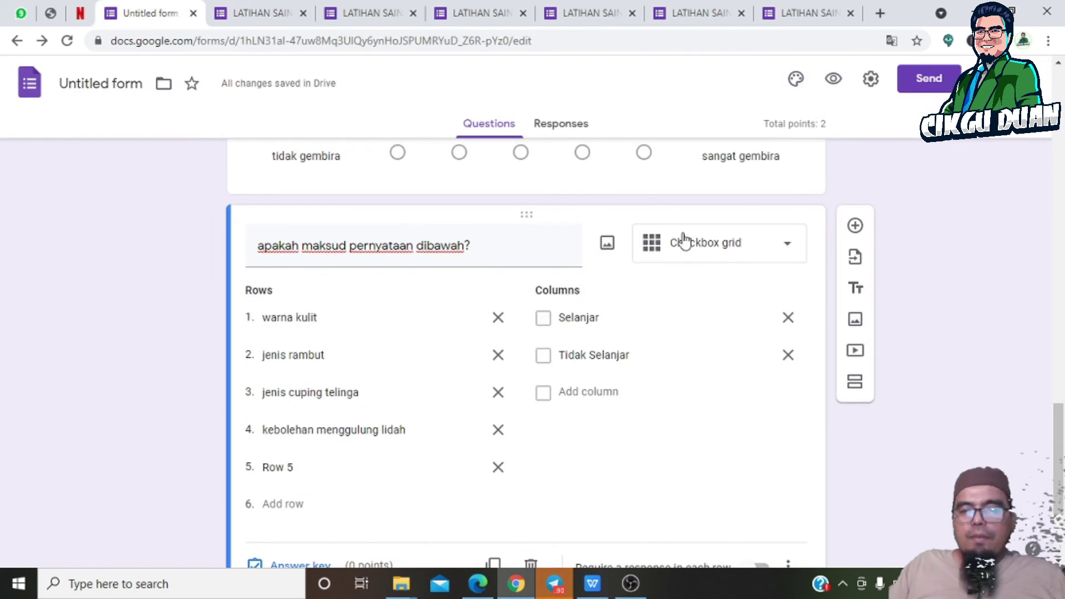
click(727, 250)
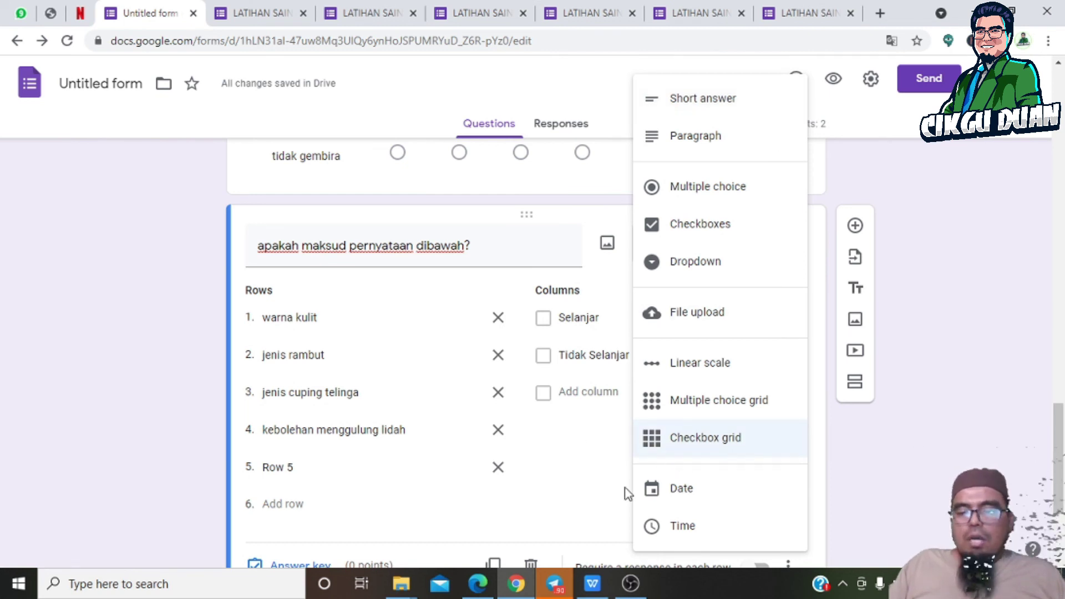
click(577, 422)
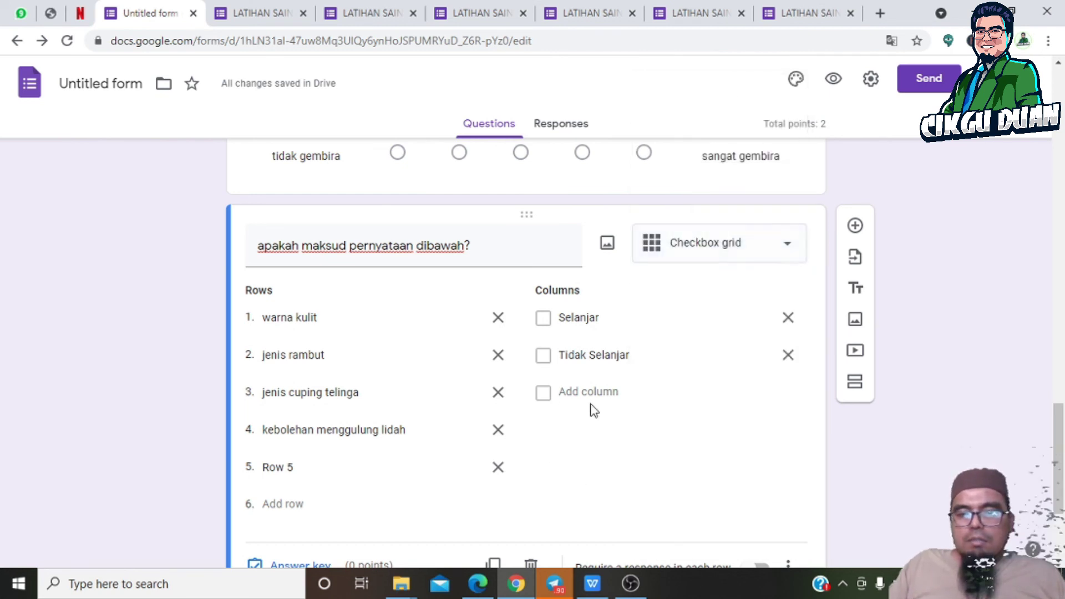
click(705, 241)
click(681, 488)
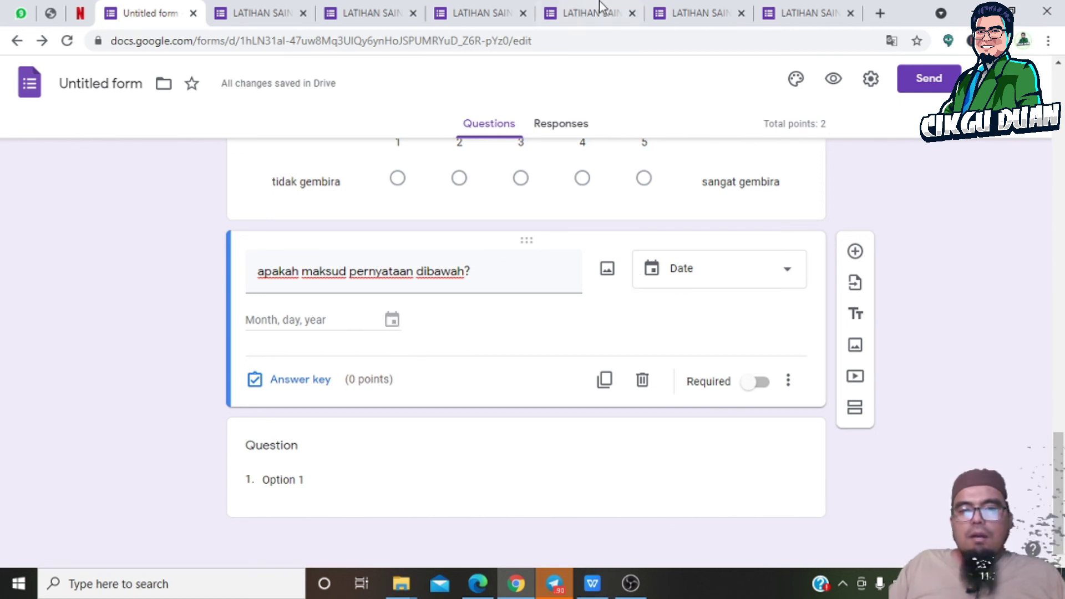
Step: Set the "apakah maksud pernyataan dibawah?" question type to Time
click(687, 279)
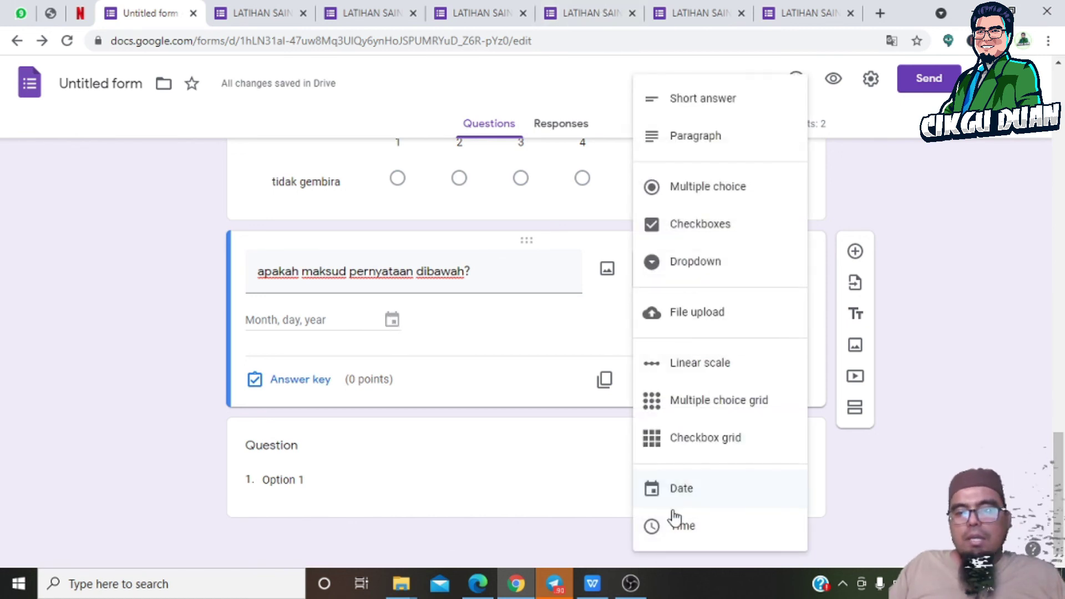
click(688, 528)
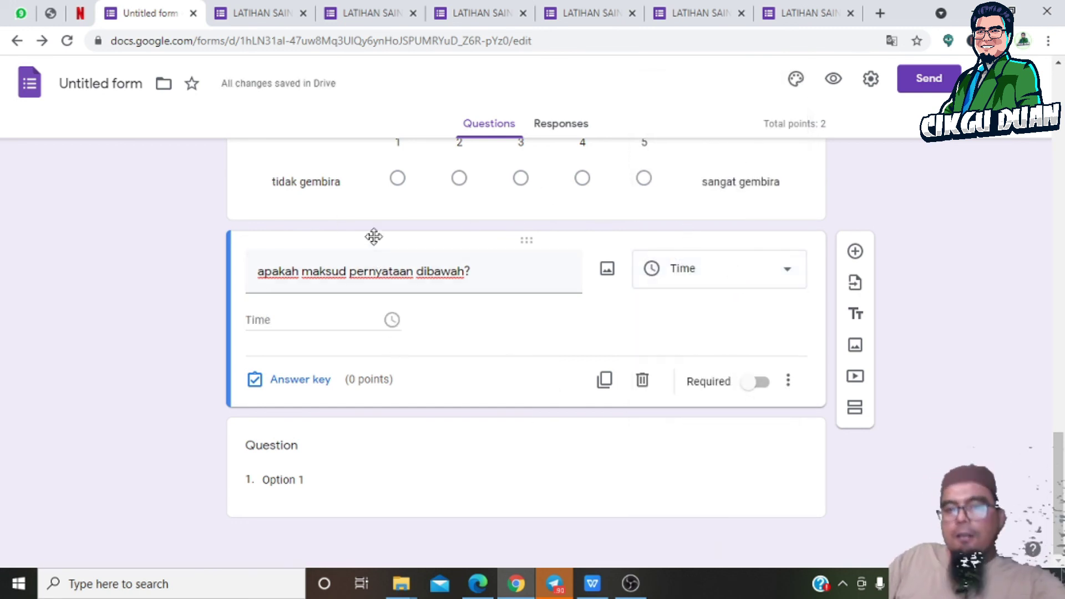
Step: Look at the form's general settings, and review the questions from the form title down to the symbol questions
scroll(538, 387, up, 15)
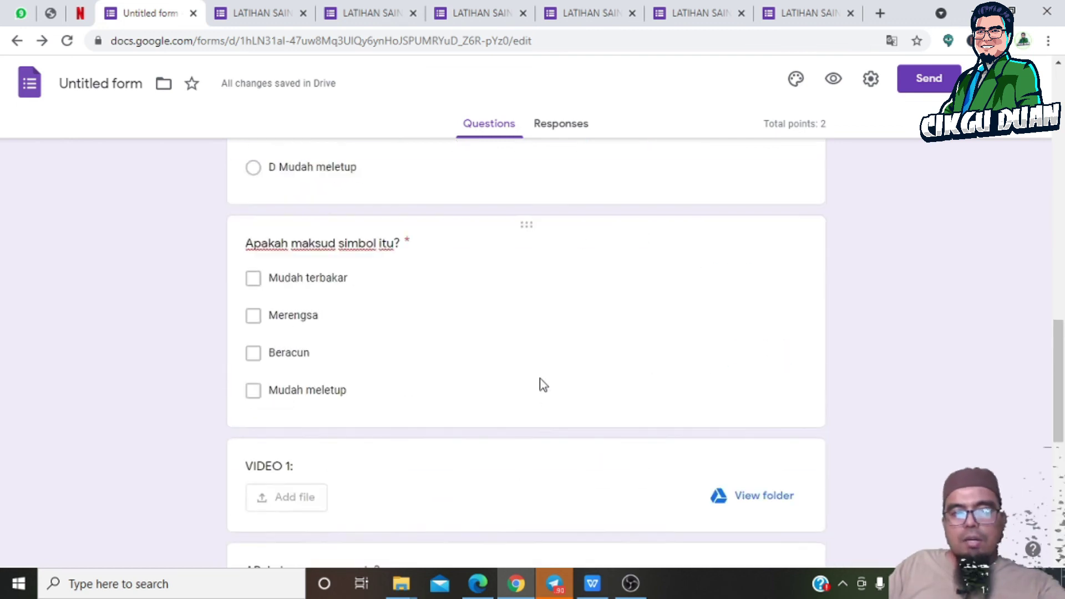
click(873, 81)
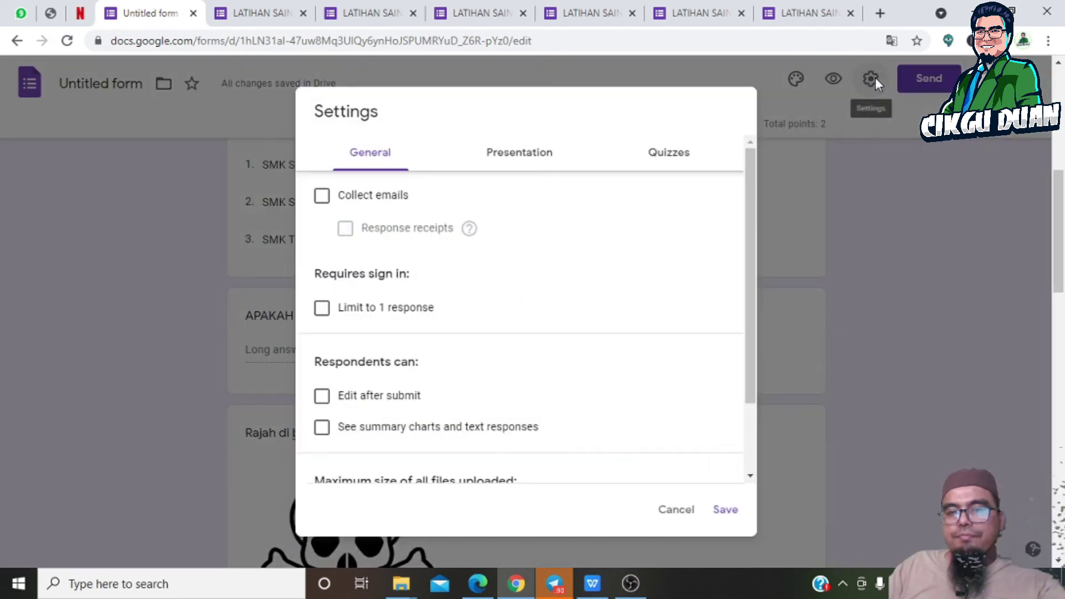
click(877, 110)
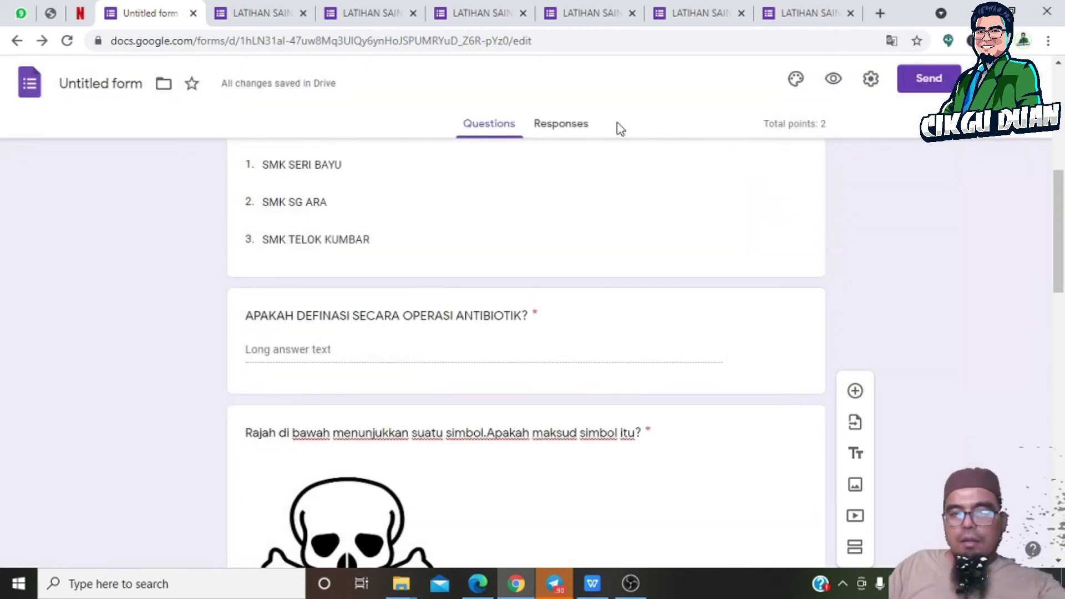
scroll(404, 335, up, 7)
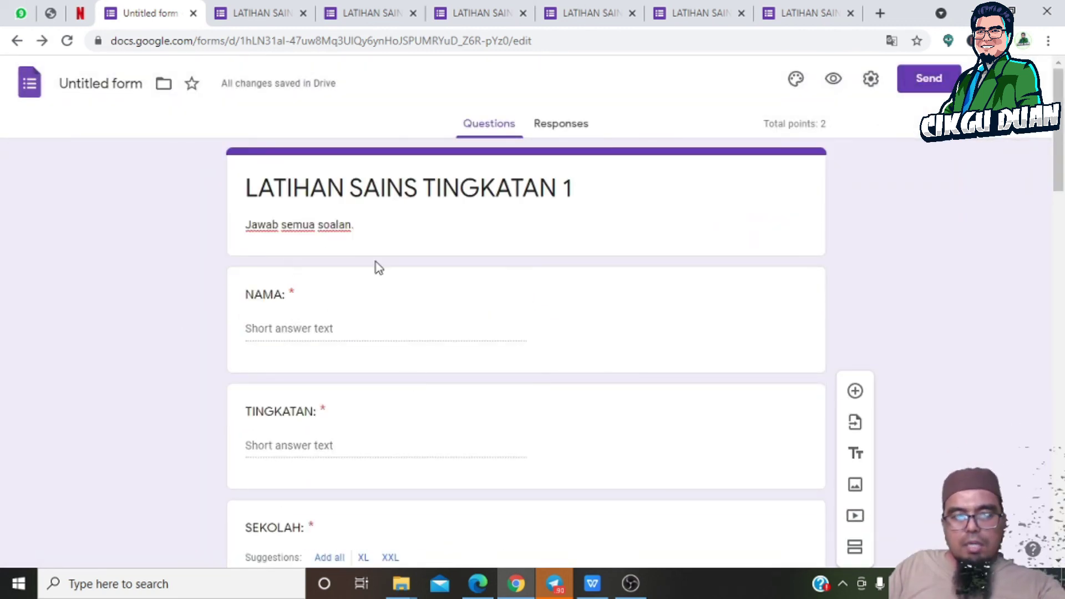
scroll(361, 311, down, 2)
scroll(343, 365, down, 4)
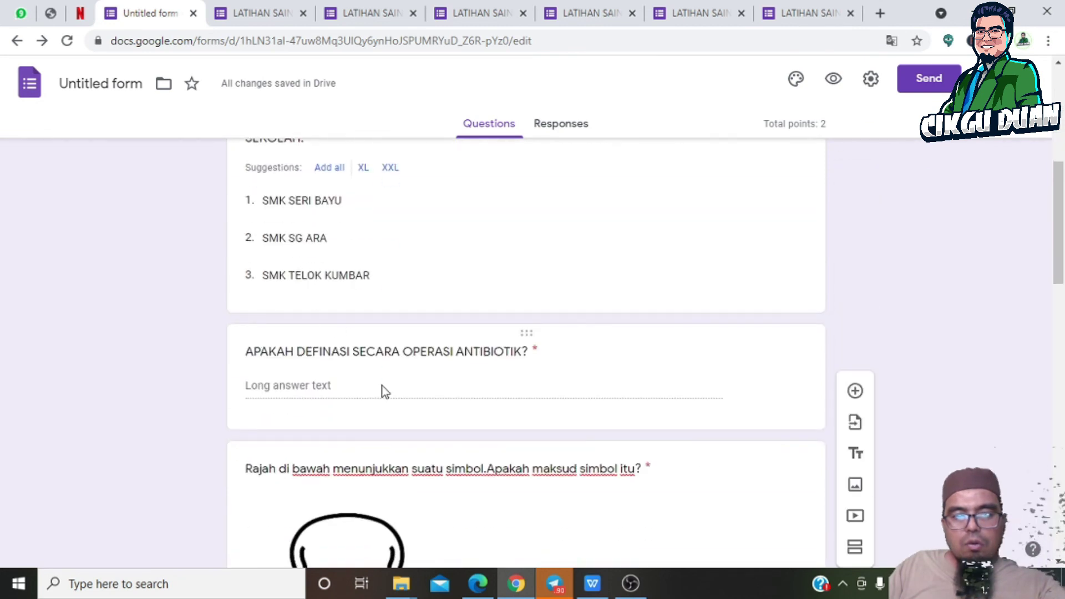
scroll(383, 390, down, 7)
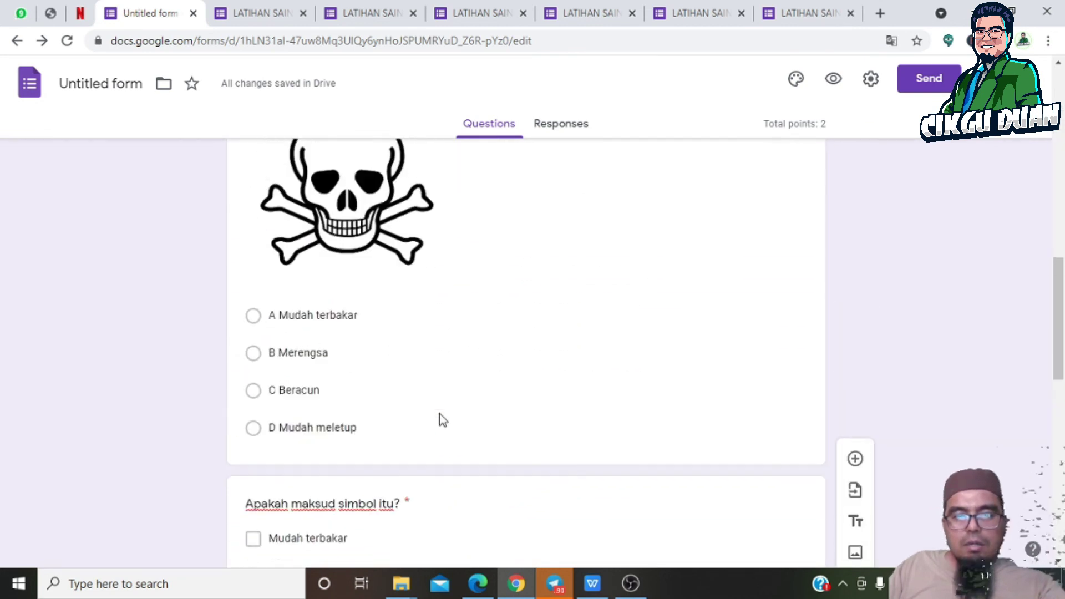
scroll(444, 416, up, 4)
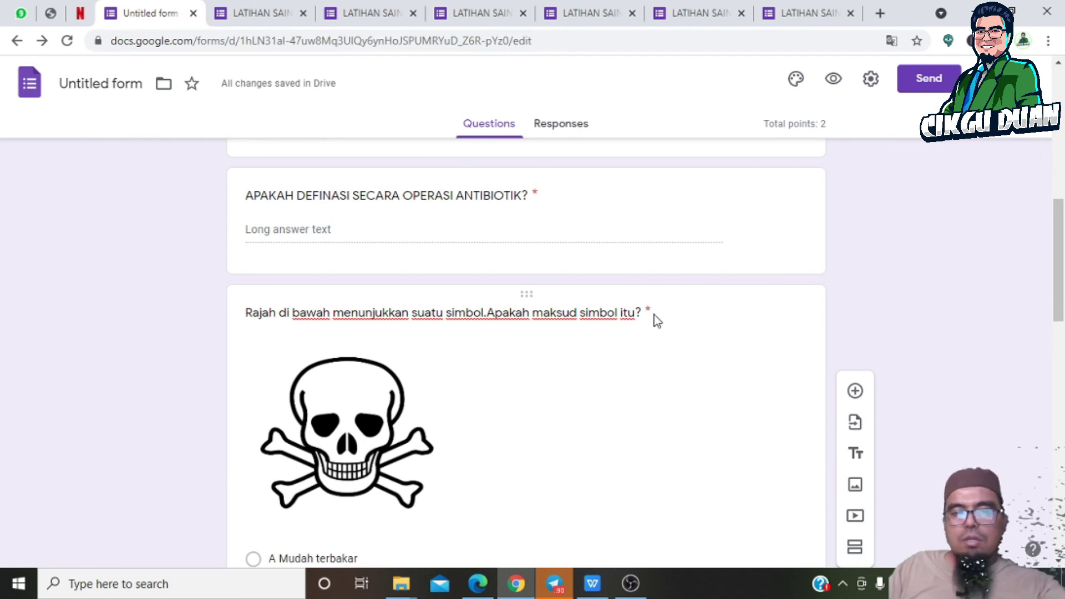
scroll(647, 338, down, 10)
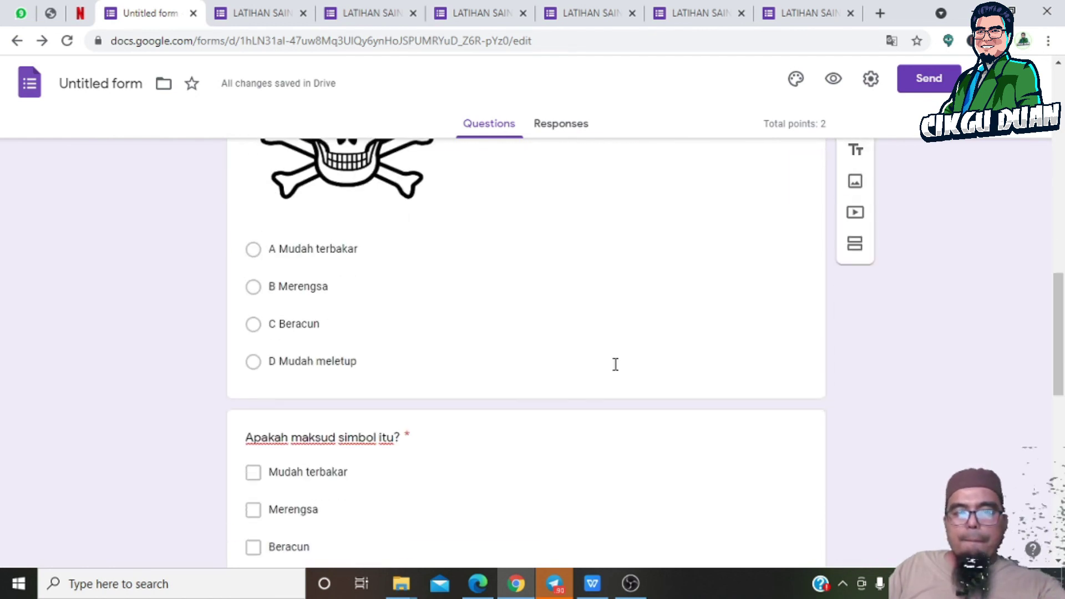
scroll(575, 357, up, 3)
Step: Make the "apakah maksud pernyataan dibawah?" time question required and assign it 1 point
scroll(429, 299, down, 9)
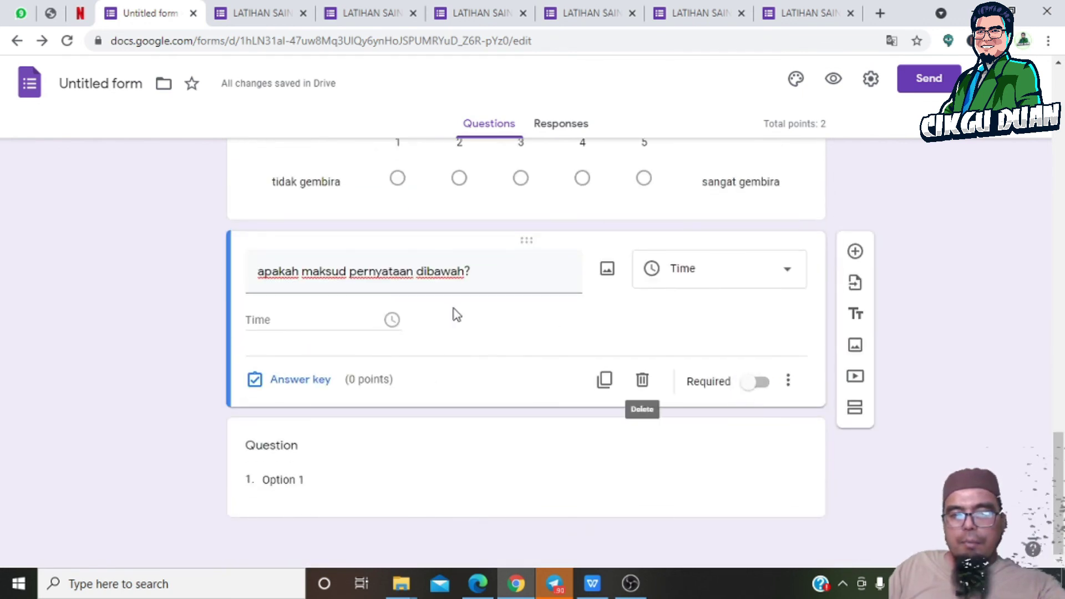
click(744, 392)
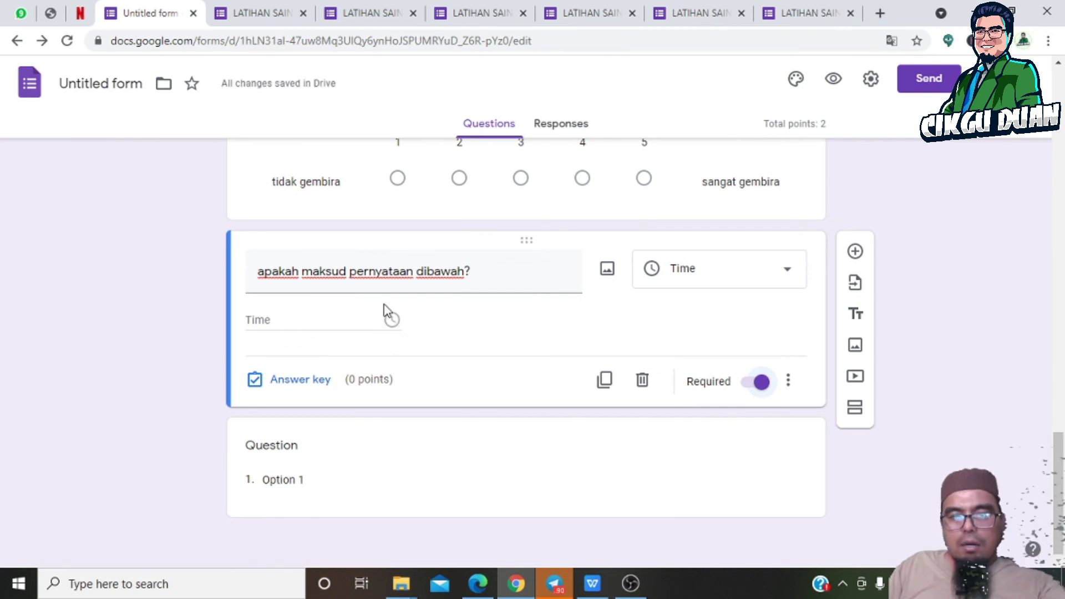
click(297, 379)
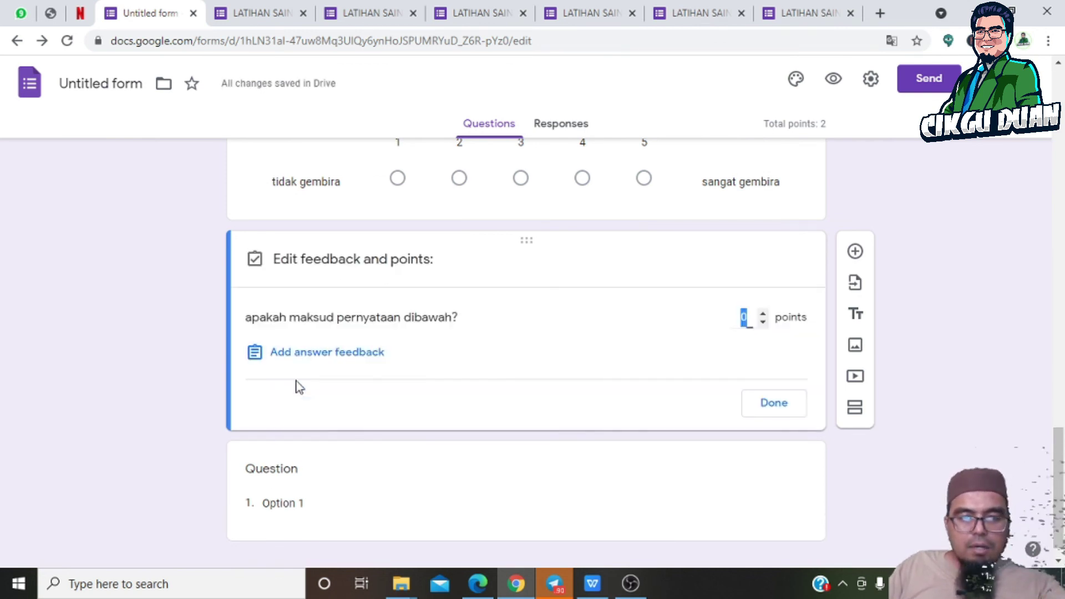
click(763, 313)
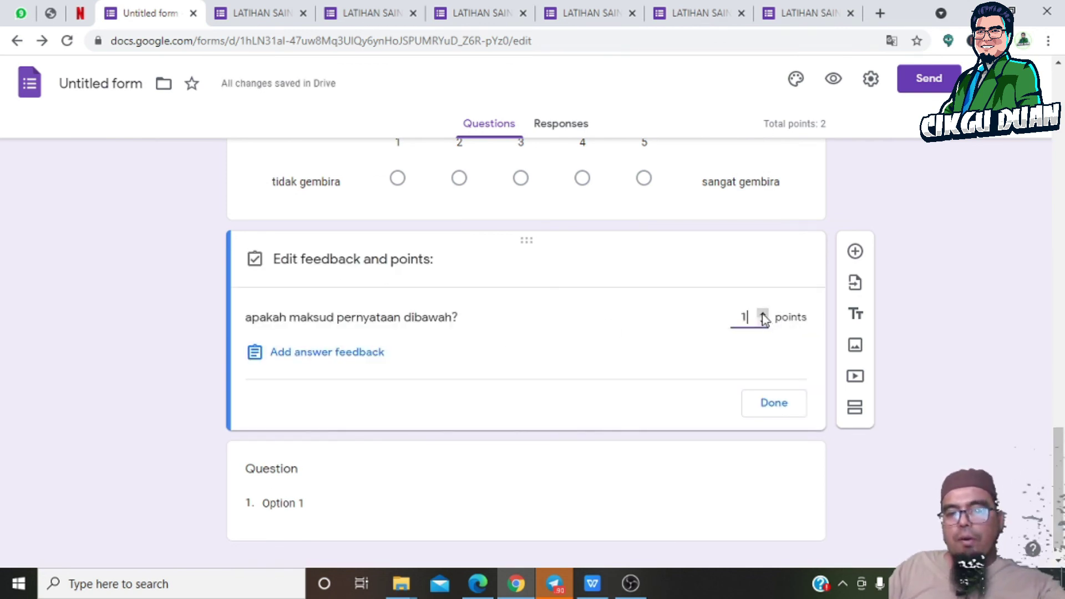
click(771, 404)
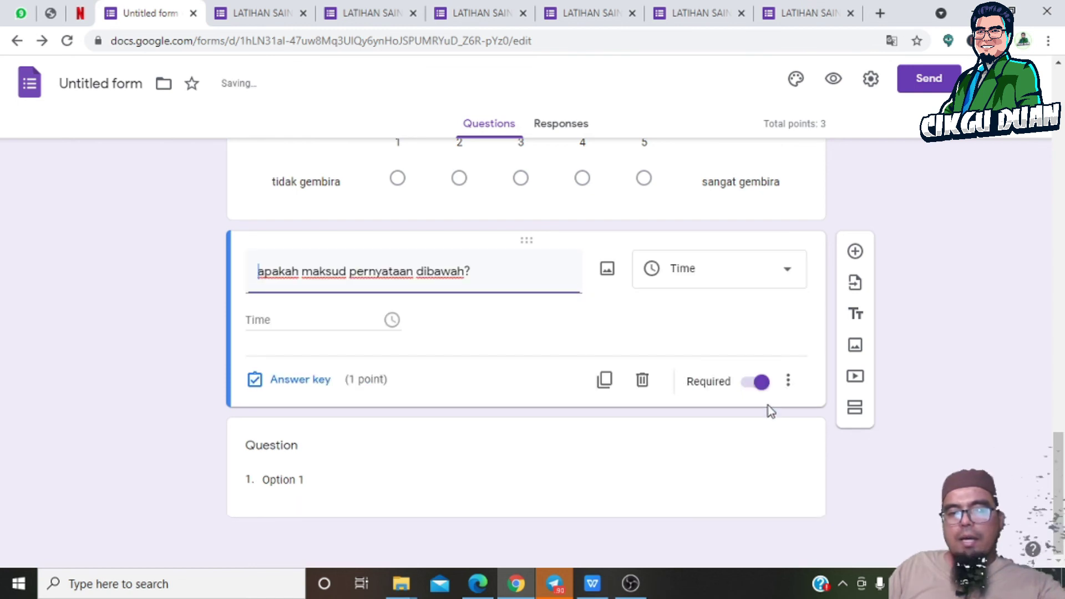
Step: Assign 1 point to the "APakah perasaan anda?" linear scale question
scroll(497, 388, up, 4)
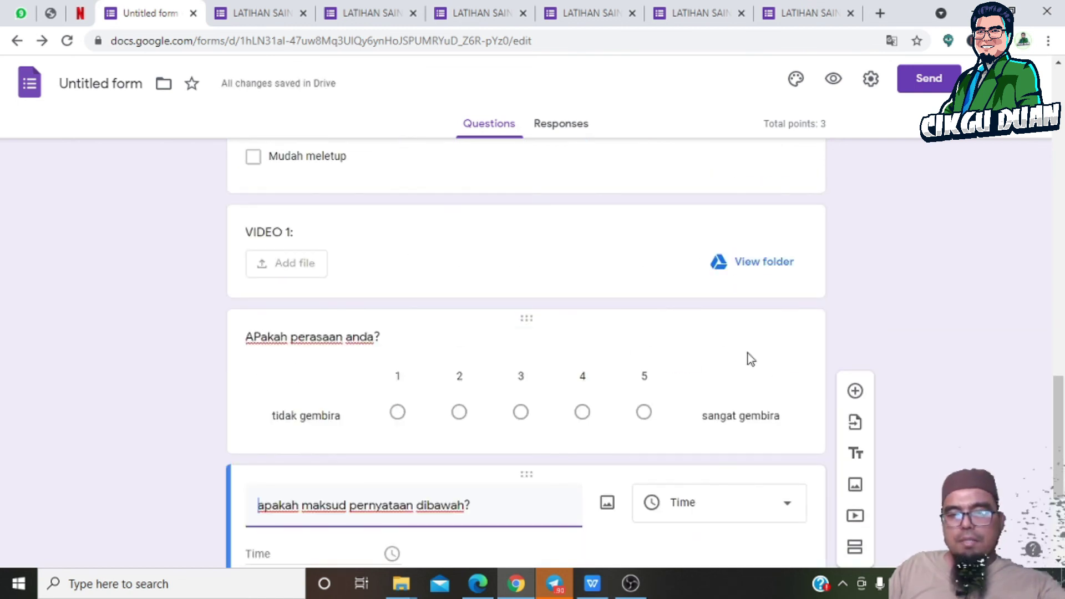
click(510, 351)
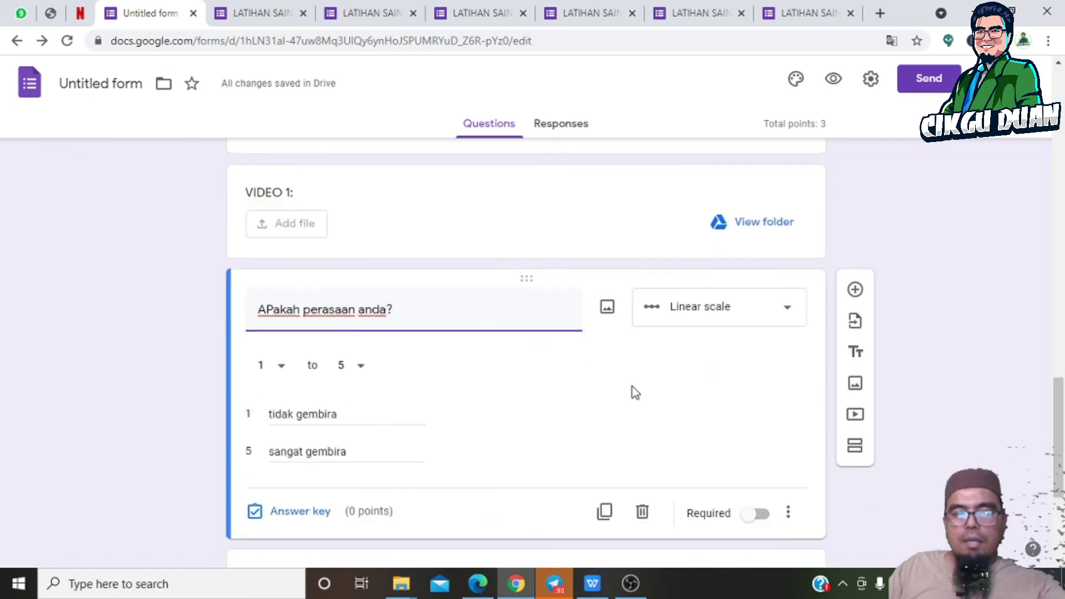
click(321, 395)
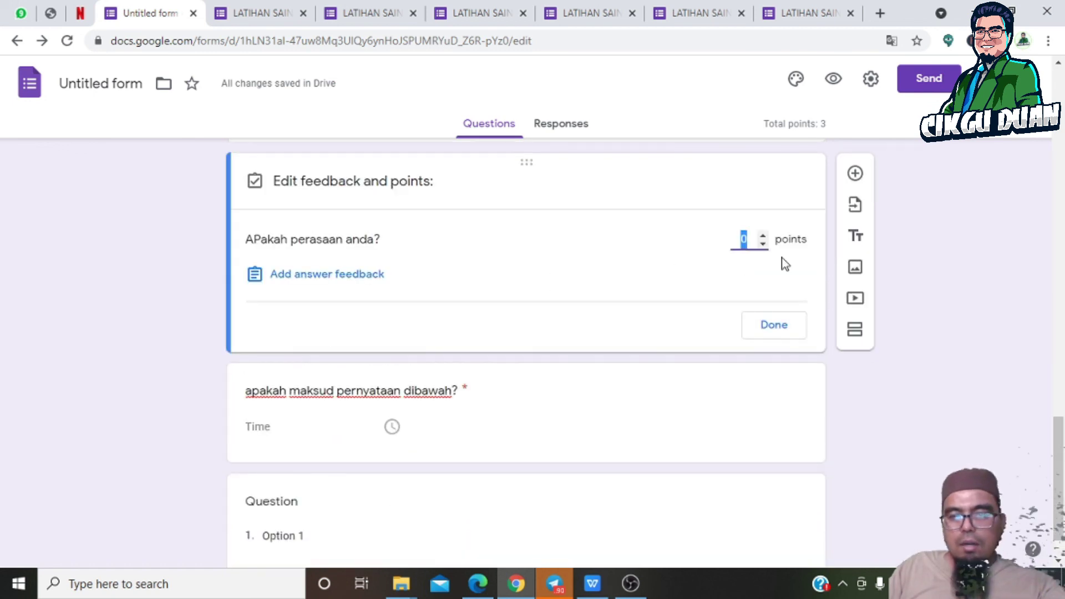
click(764, 236)
click(788, 330)
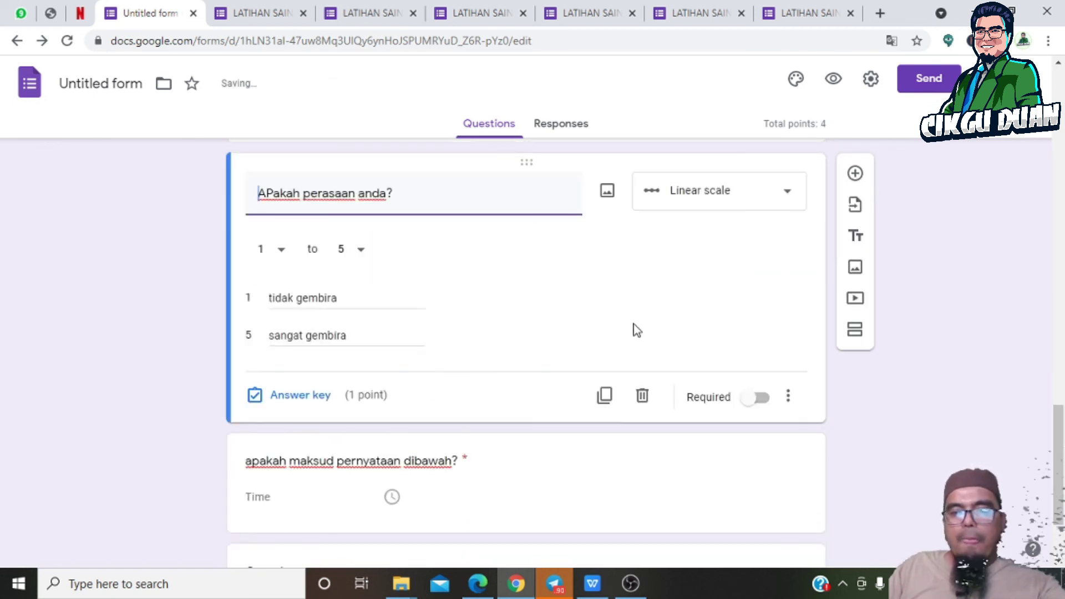
scroll(524, 327, up, 4)
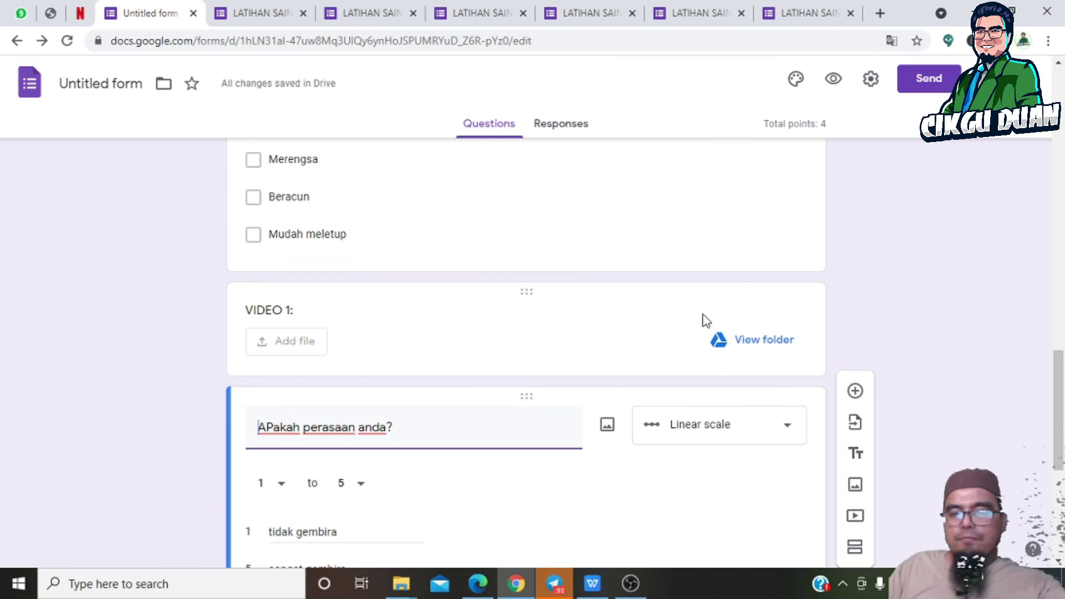
Step: Generate a shortened sharing link for the form, copy it, and close the send options
scroll(671, 330, up, 4)
scroll(672, 329, up, 4)
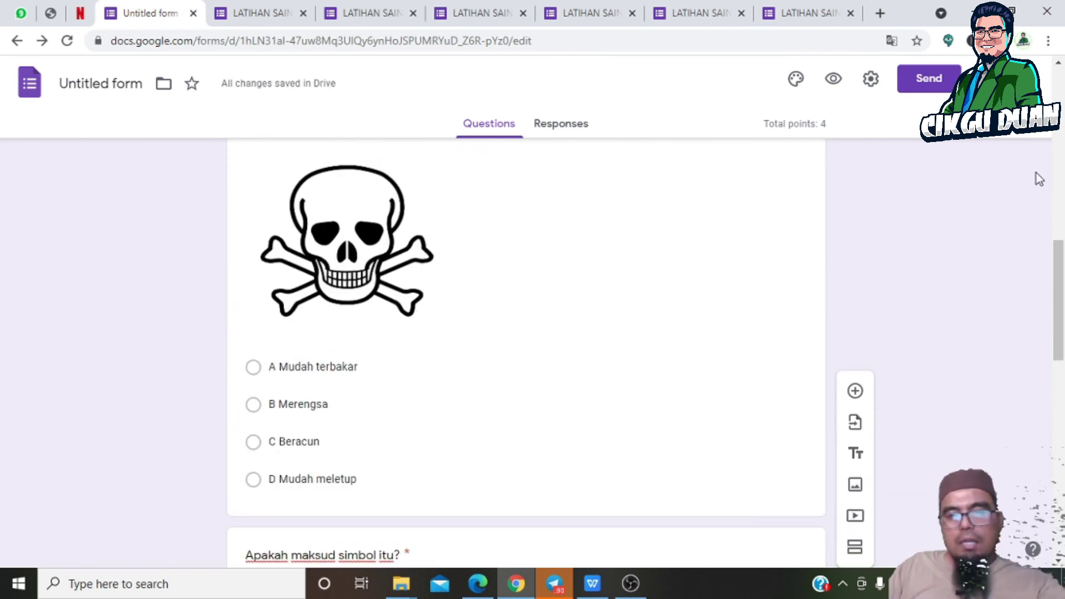
click(943, 78)
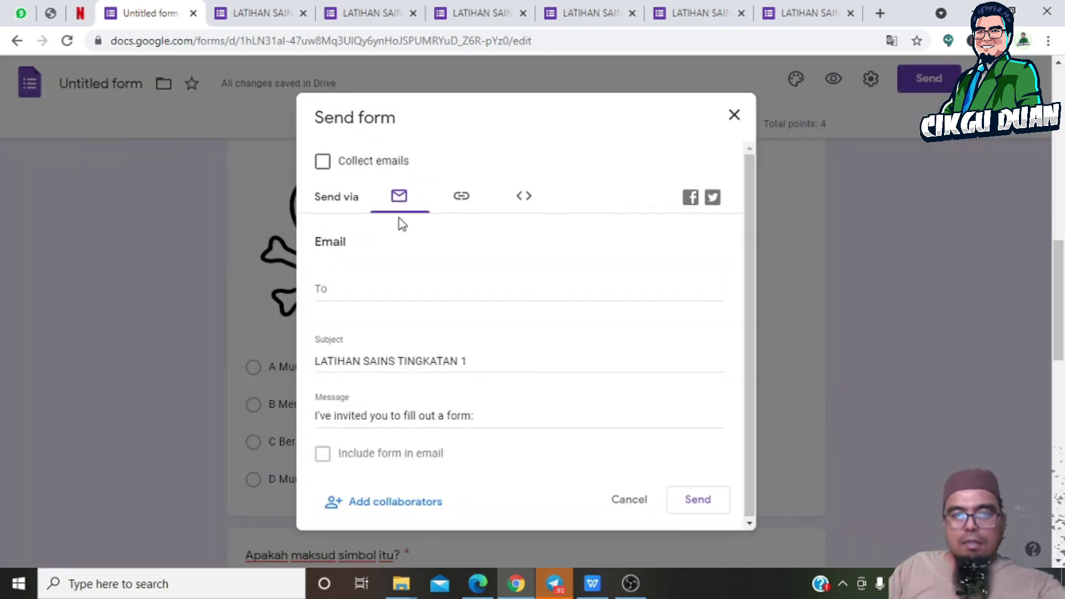
click(462, 198)
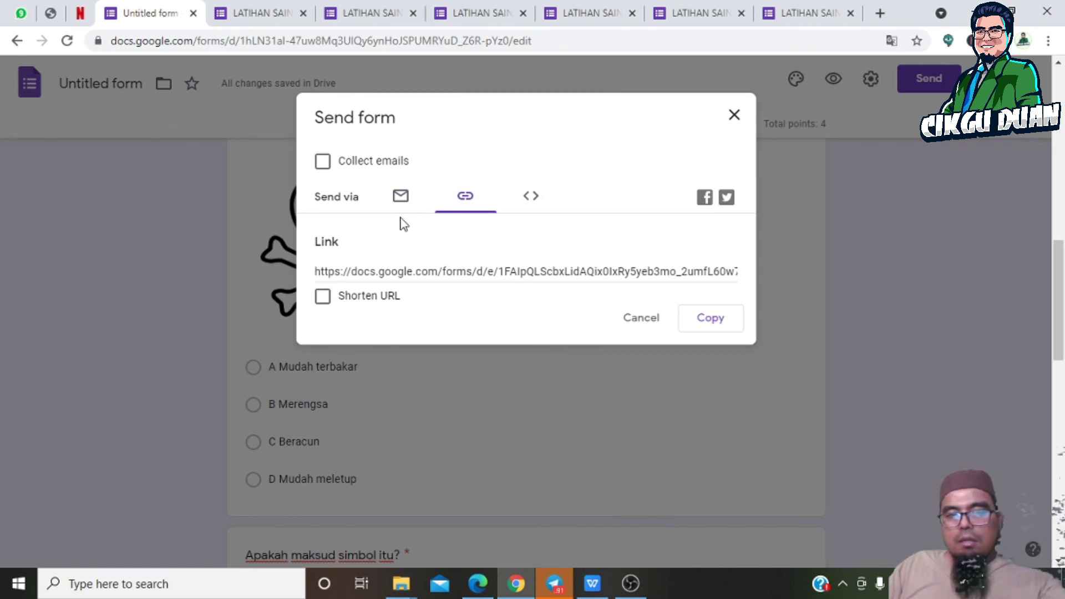
click(323, 298)
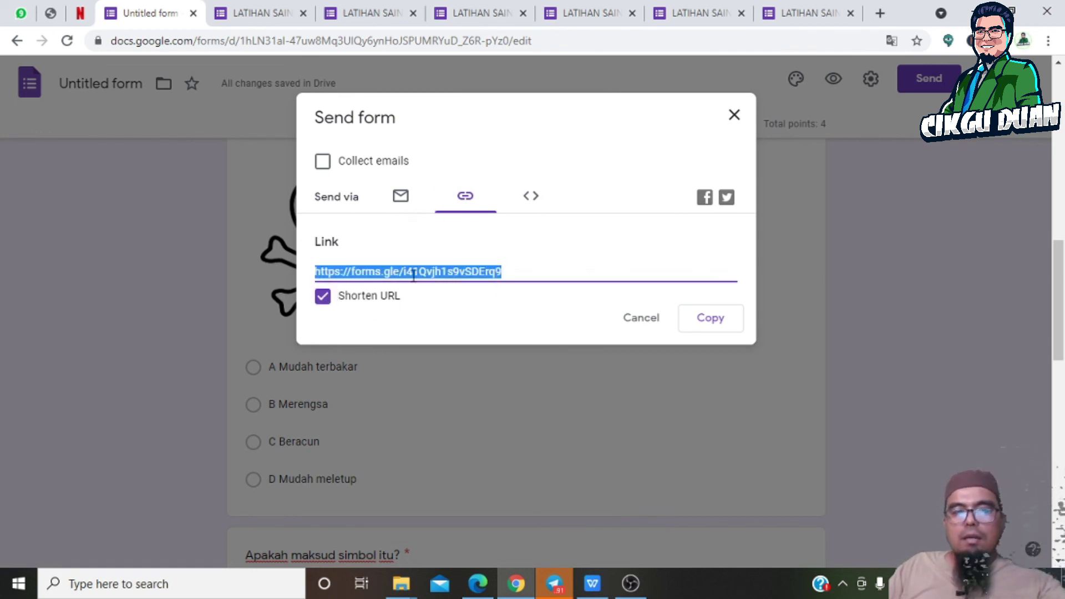
click(709, 327)
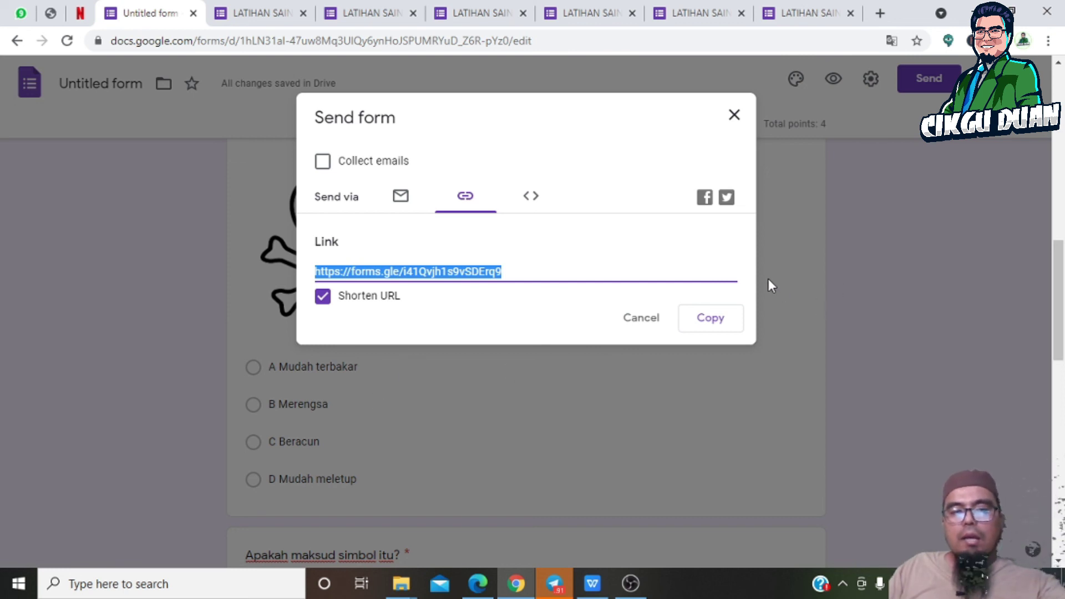
click(641, 321)
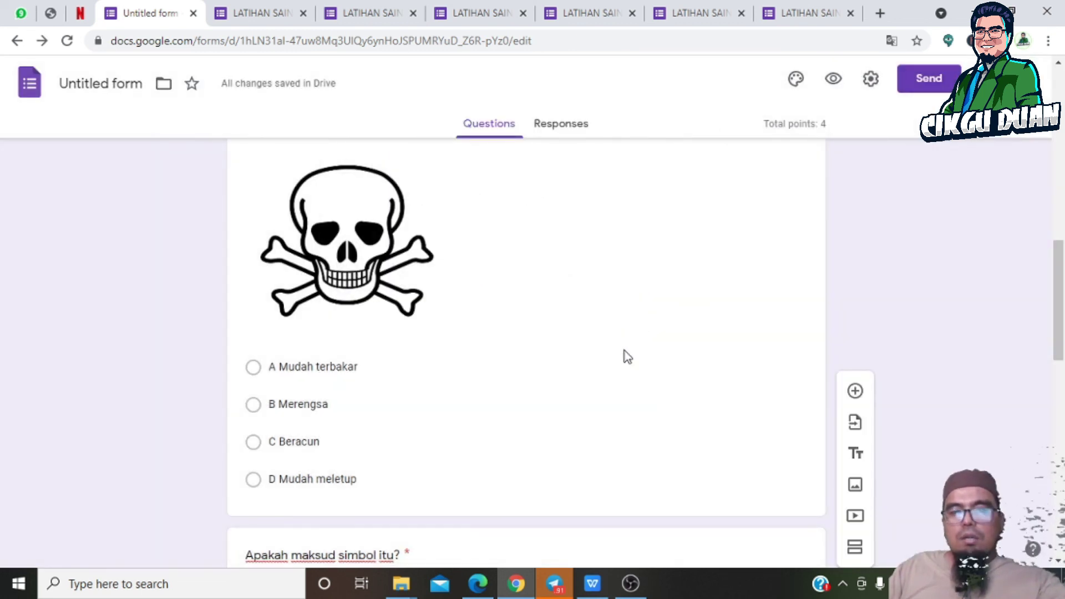